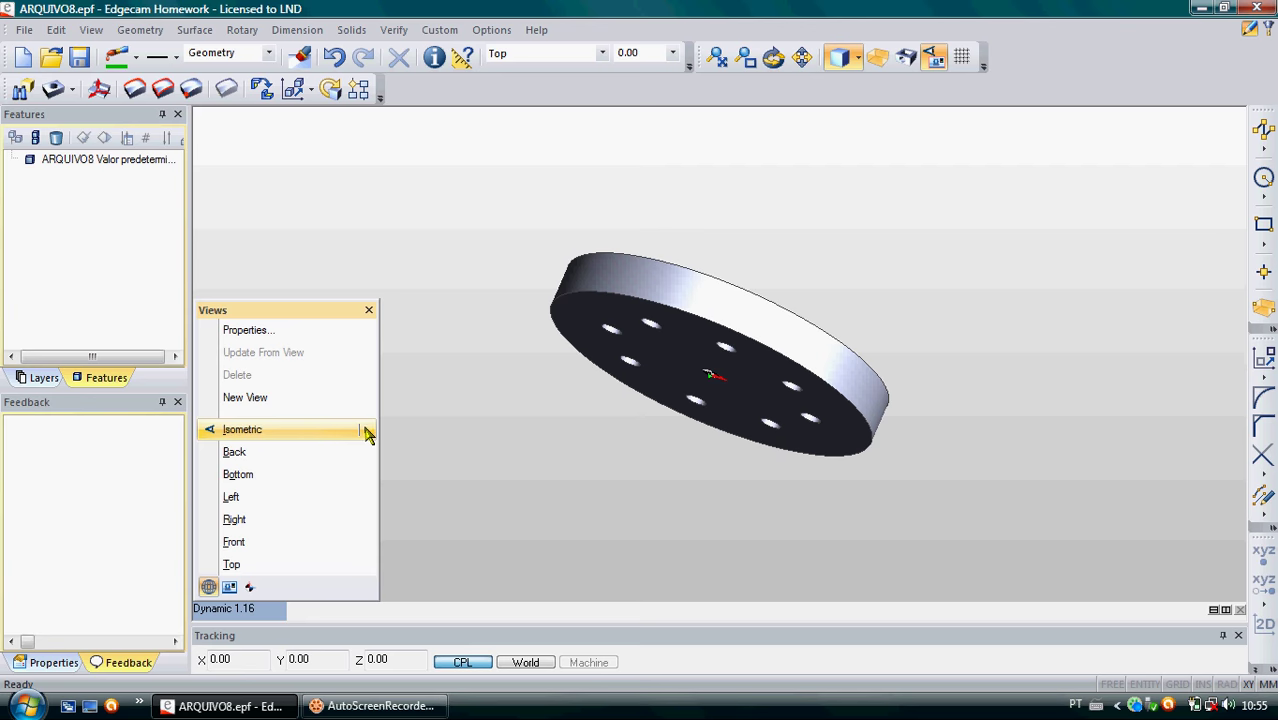
- Switch the model view to the Front-Right isometric orientation
{"action": "left_click", "coordinate": [365, 429]}
{"action": "left_click", "coordinate": [415, 430]}
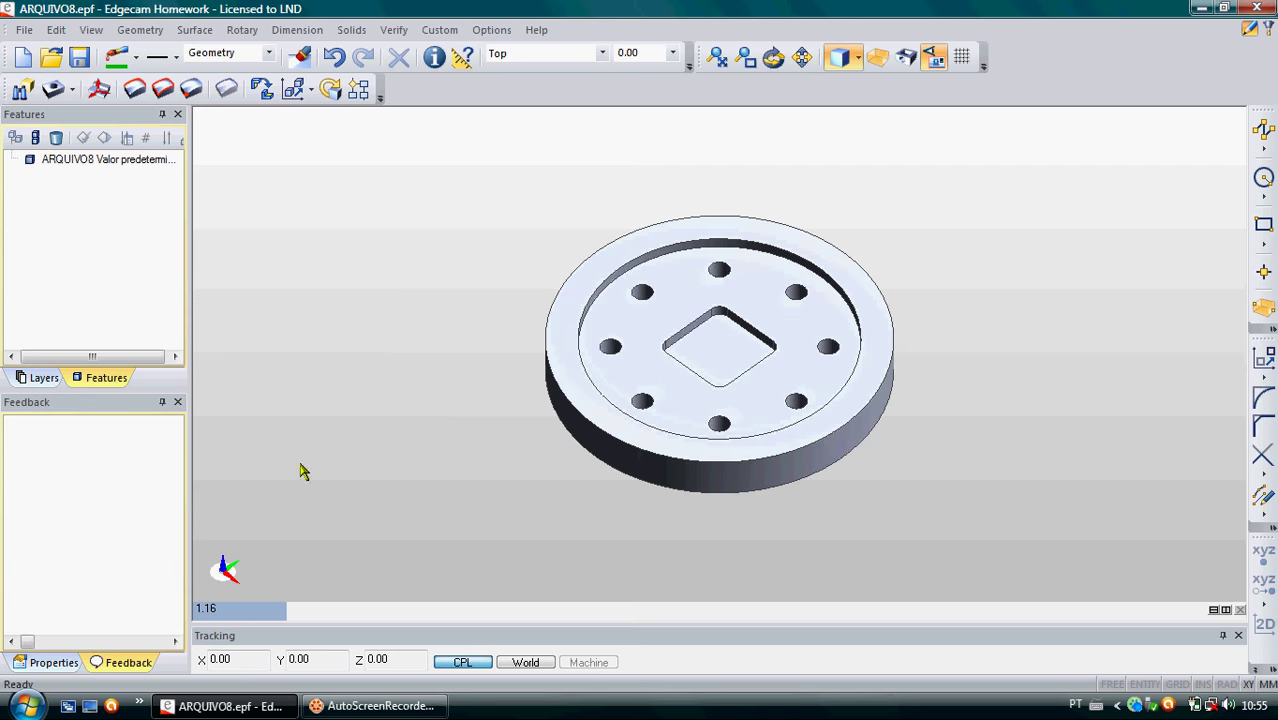
{"action": "left_click", "coordinate": [245, 608]}
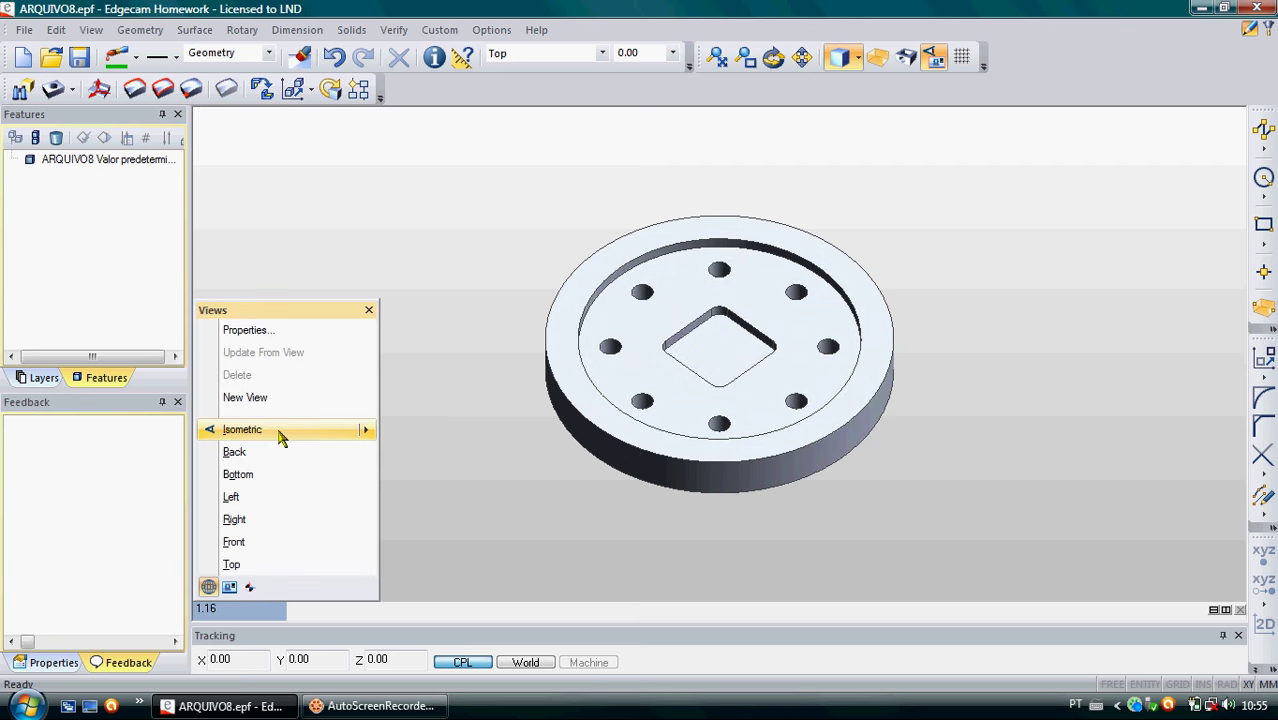
{"action": "left_click", "coordinate": [366, 430]}
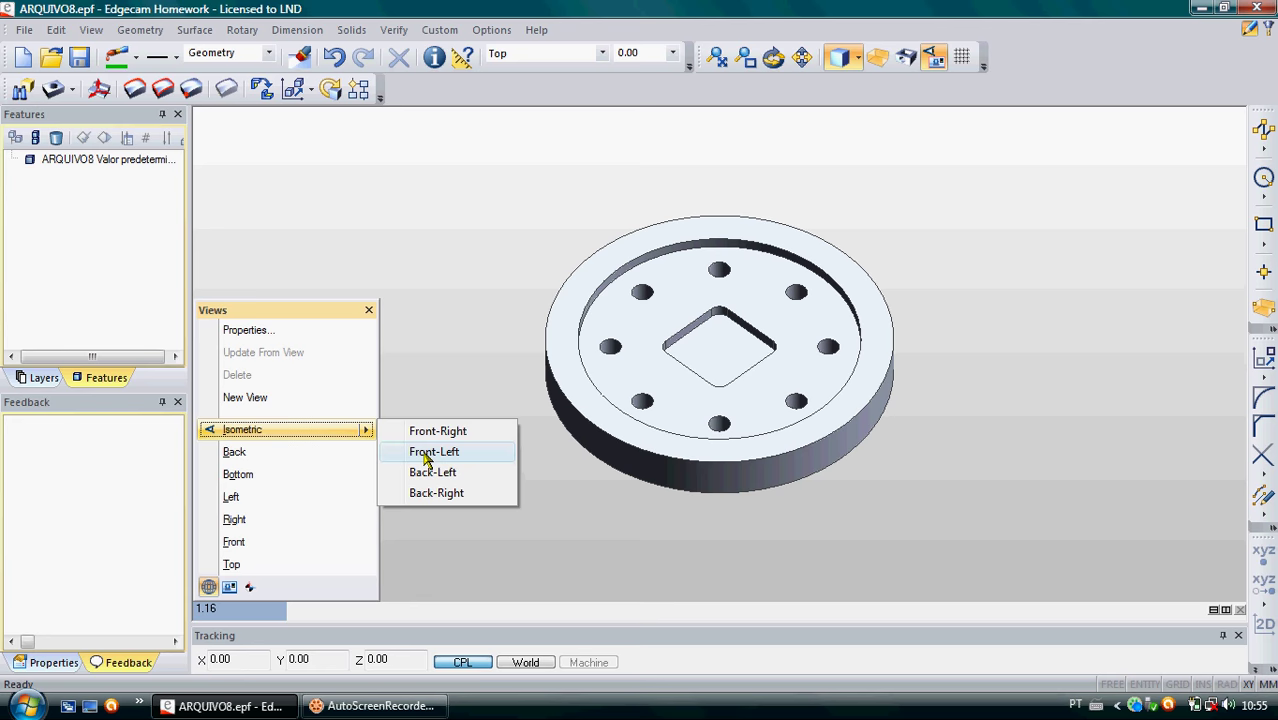
{"action": "left_click", "coordinate": [432, 344]}
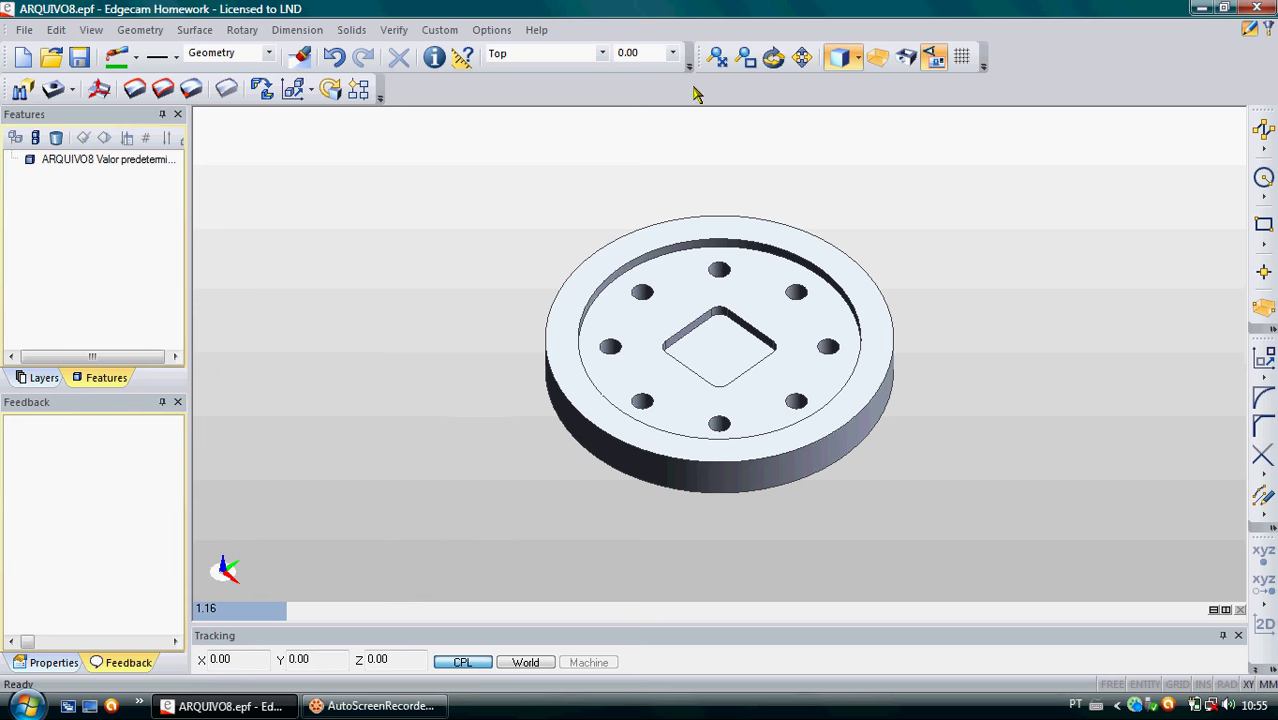
- Start a new construction plane named arq8 with a custom origin, MILL(XY) work plane and 3D dimensions
{"action": "left_click", "coordinate": [140, 29]}
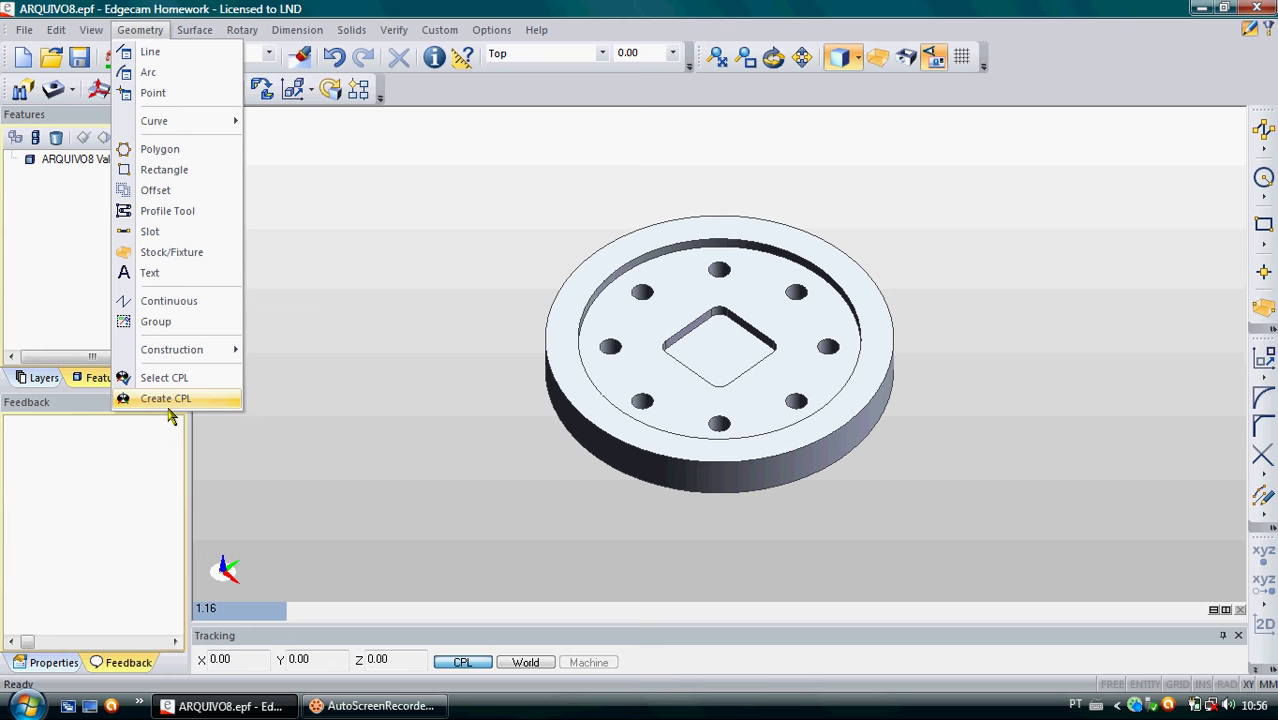
{"action": "left_click", "coordinate": [165, 398]}
{"action": "left_click", "coordinate": [311, 147]}
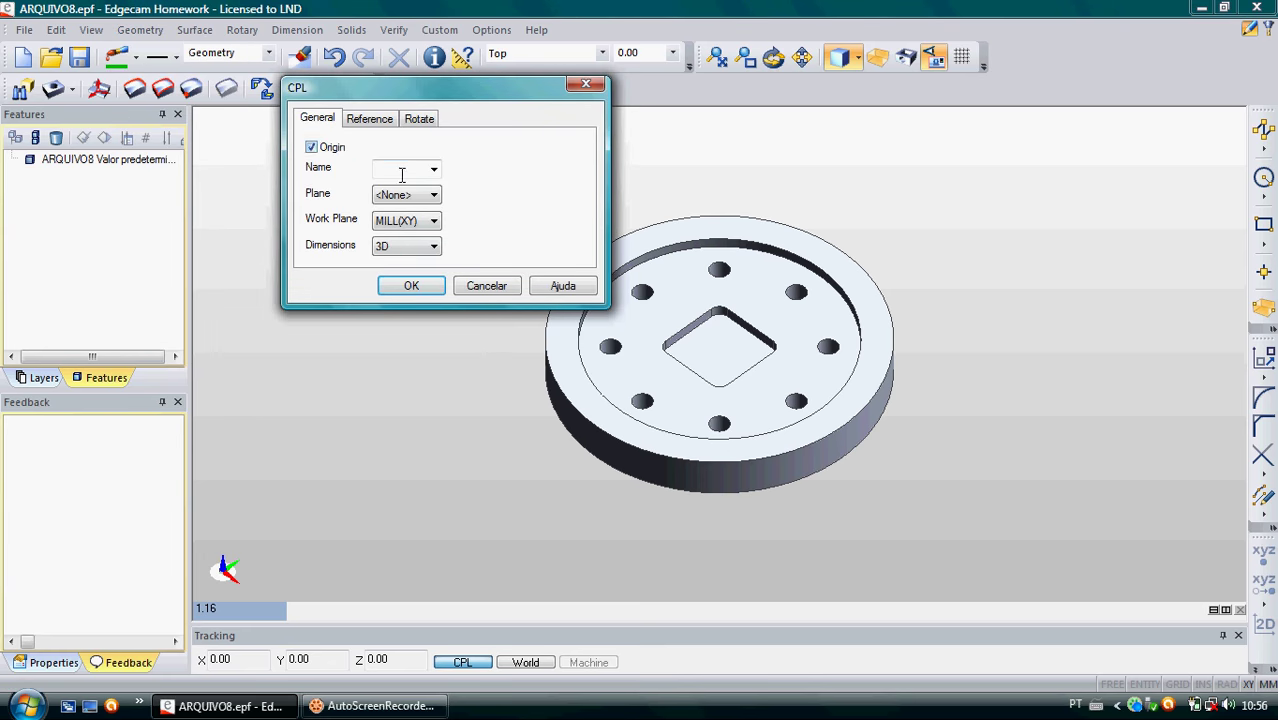
{"action": "left_click", "coordinate": [402, 172]}
{"action": "type", "text": "arq8"}
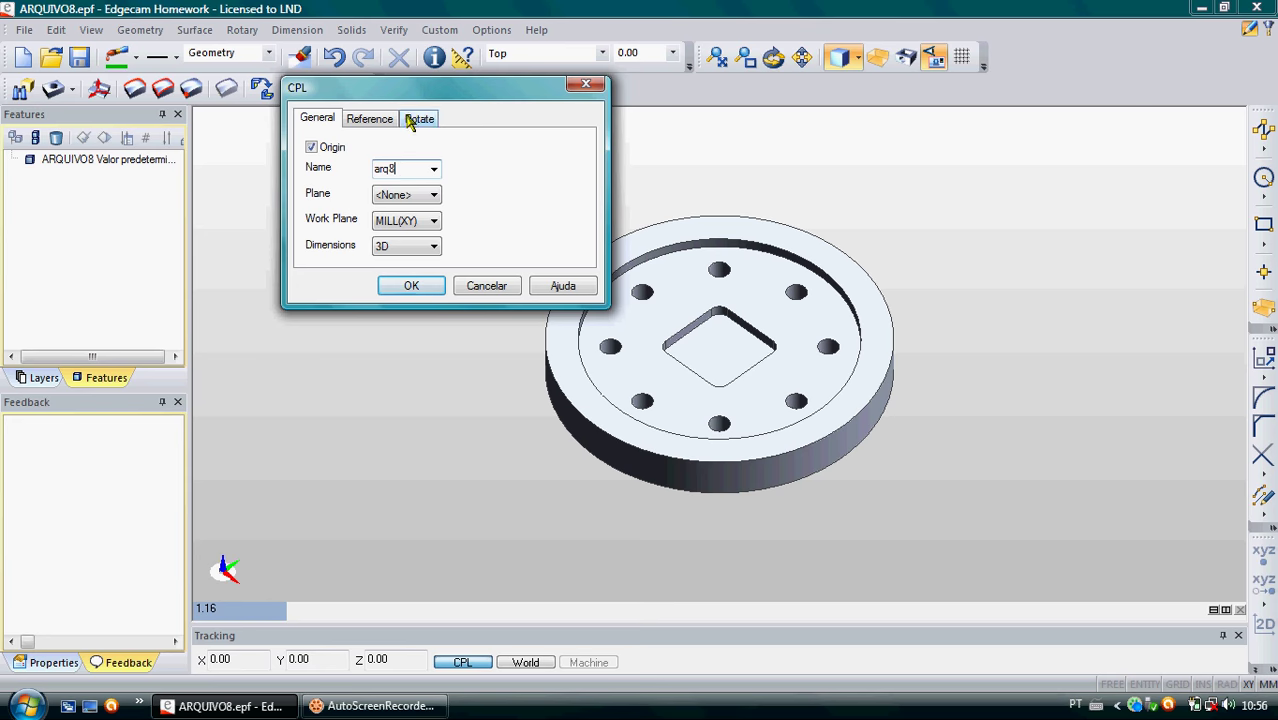
{"action": "left_click", "coordinate": [410, 287]}
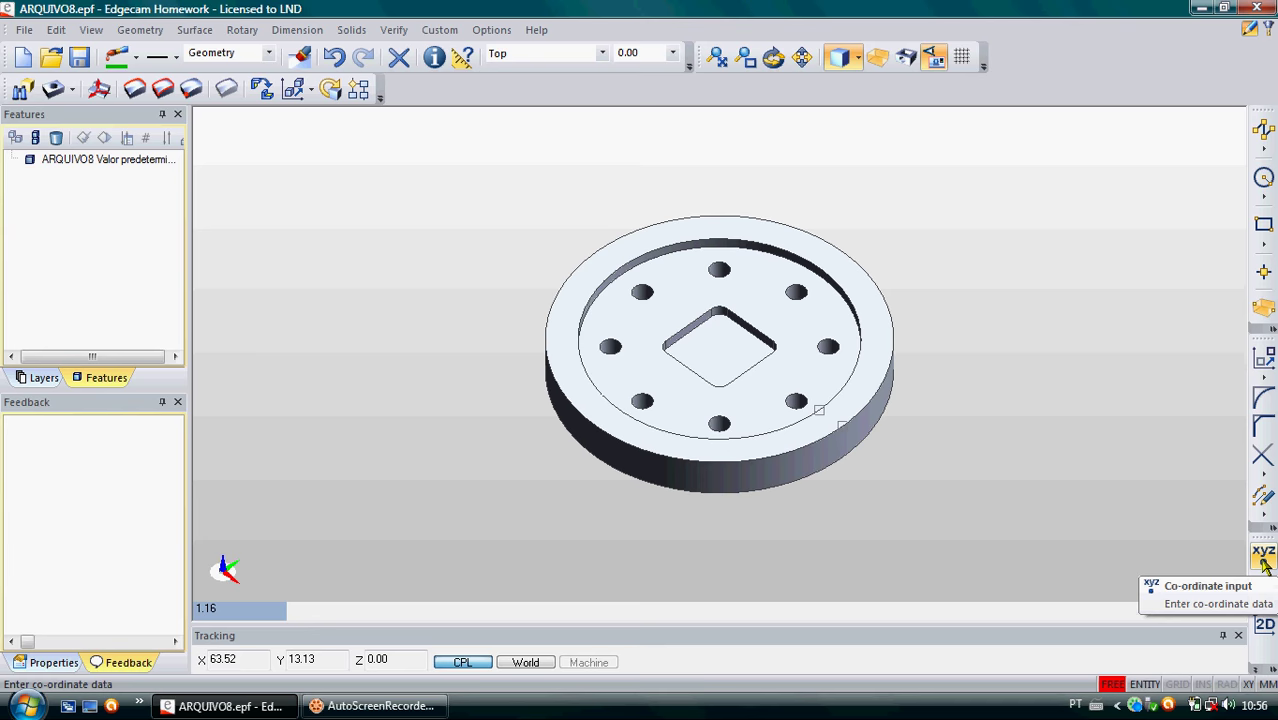
- Place the arq8 plane's origin at absolute coordinates X 0, Y 0
{"action": "left_click", "coordinate": [1263, 560]}
{"action": "left_click", "coordinate": [1021, 197]}
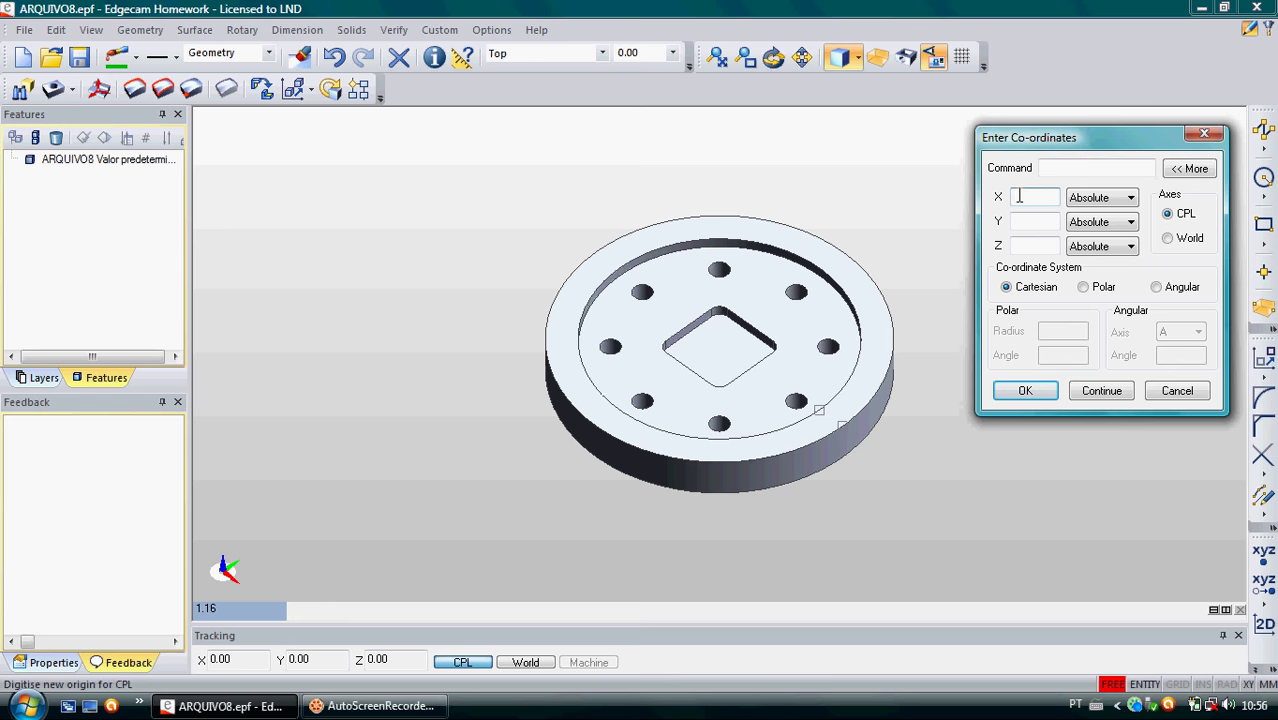
{"action": "type", "text": "0"}
{"action": "left_click", "coordinate": [1021, 221]}
{"action": "type", "text": "0"}
{"action": "left_click", "coordinate": [1024, 246]}
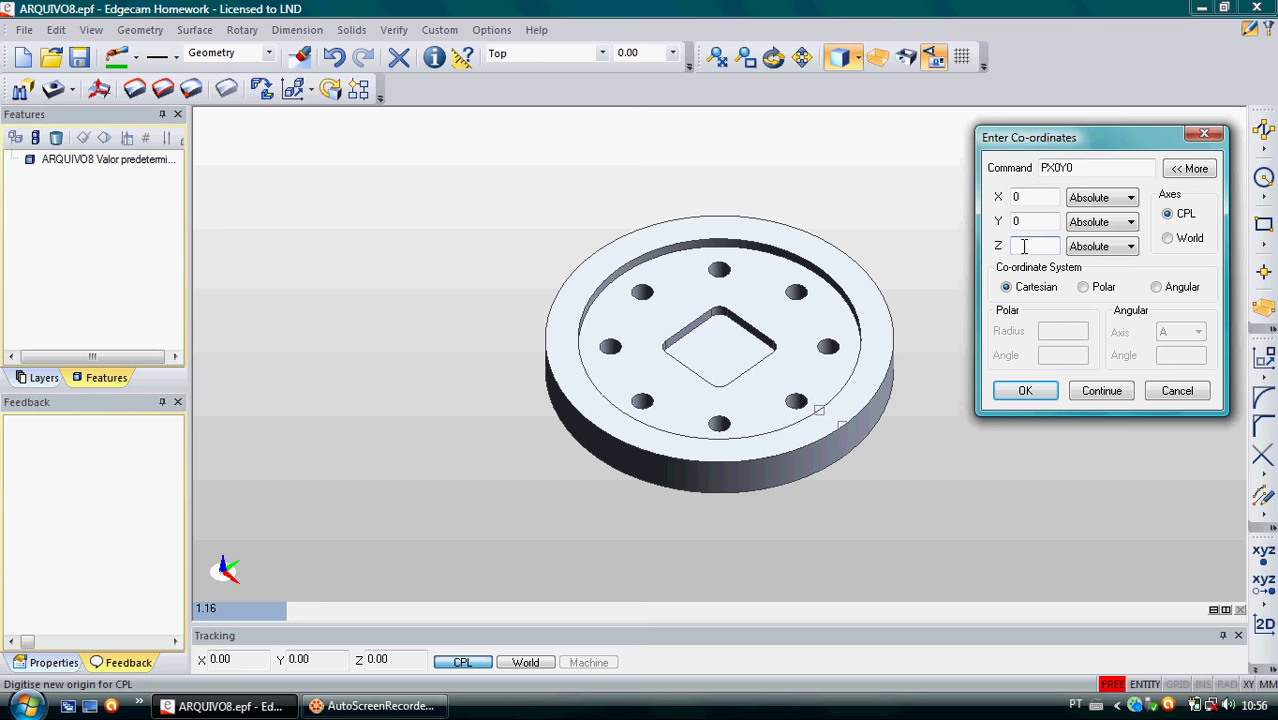
{"action": "left_click", "coordinate": [1027, 390]}
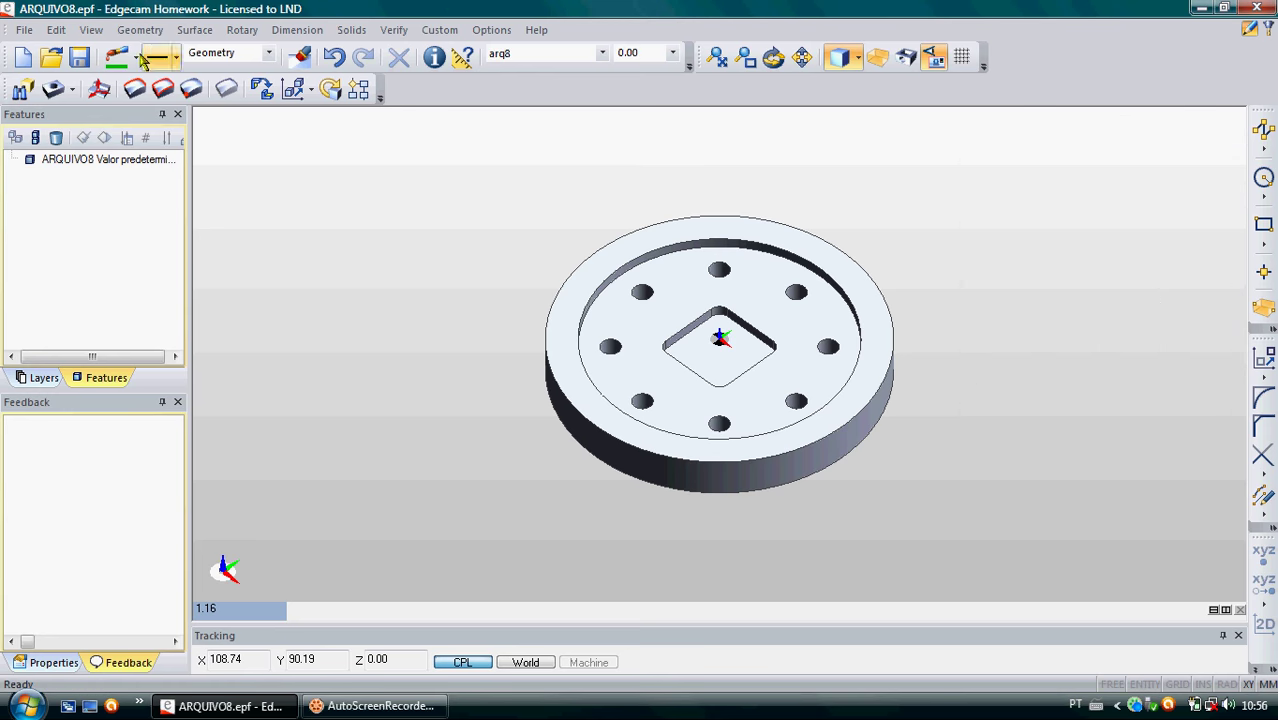
- Load the default.config mill profile
{"action": "left_click", "coordinate": [491, 30]}
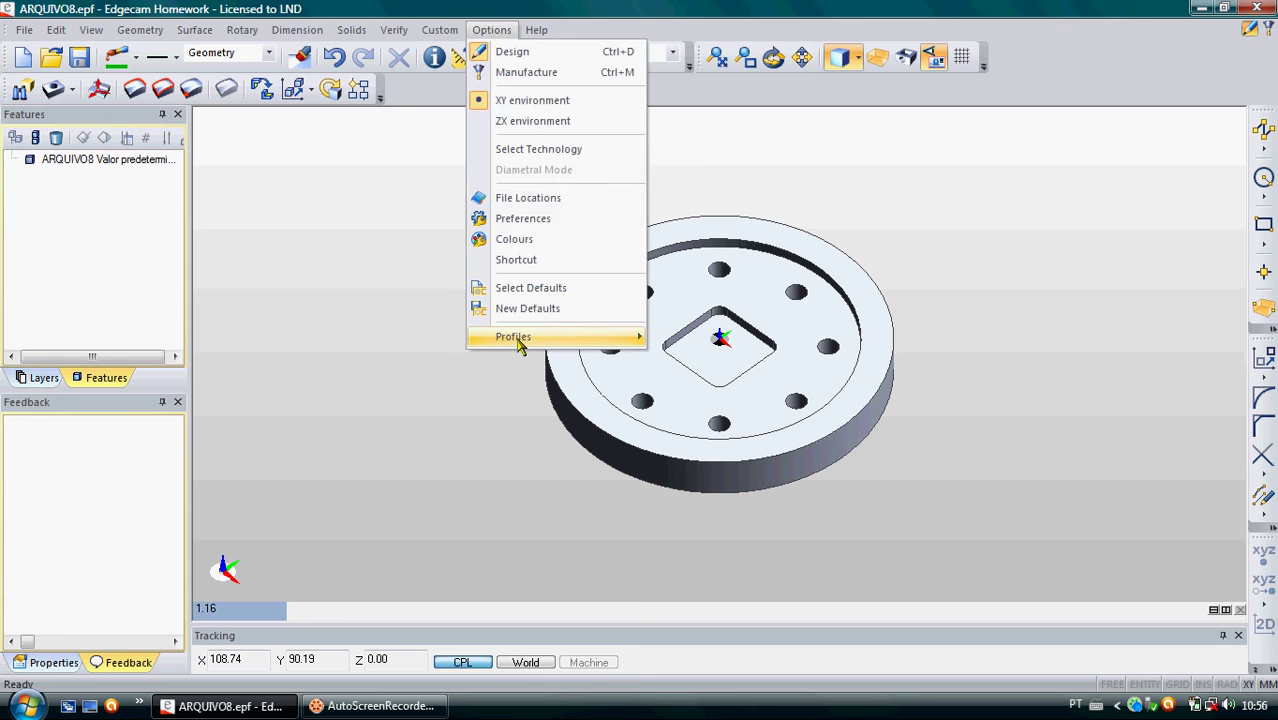
{"action": "mouse_move", "coordinate": [520, 340]}
{"action": "mouse_move", "coordinate": [700, 358]}
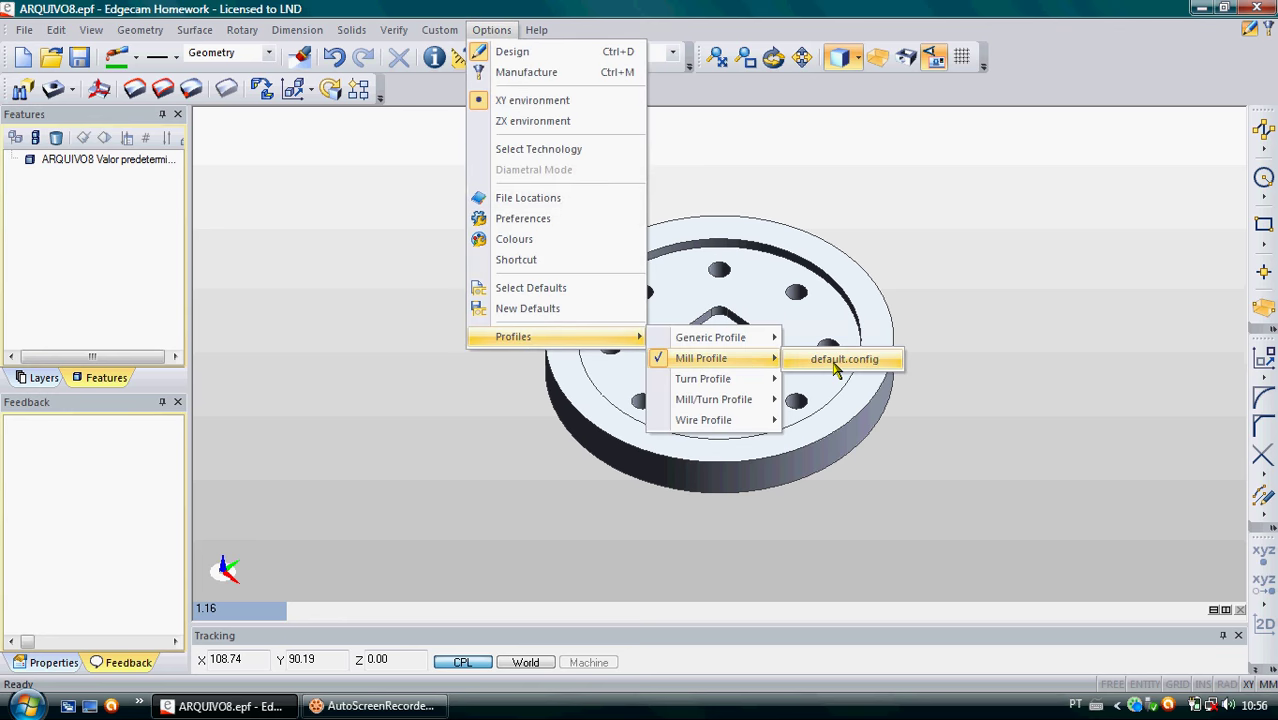
{"action": "left_click", "coordinate": [836, 365]}
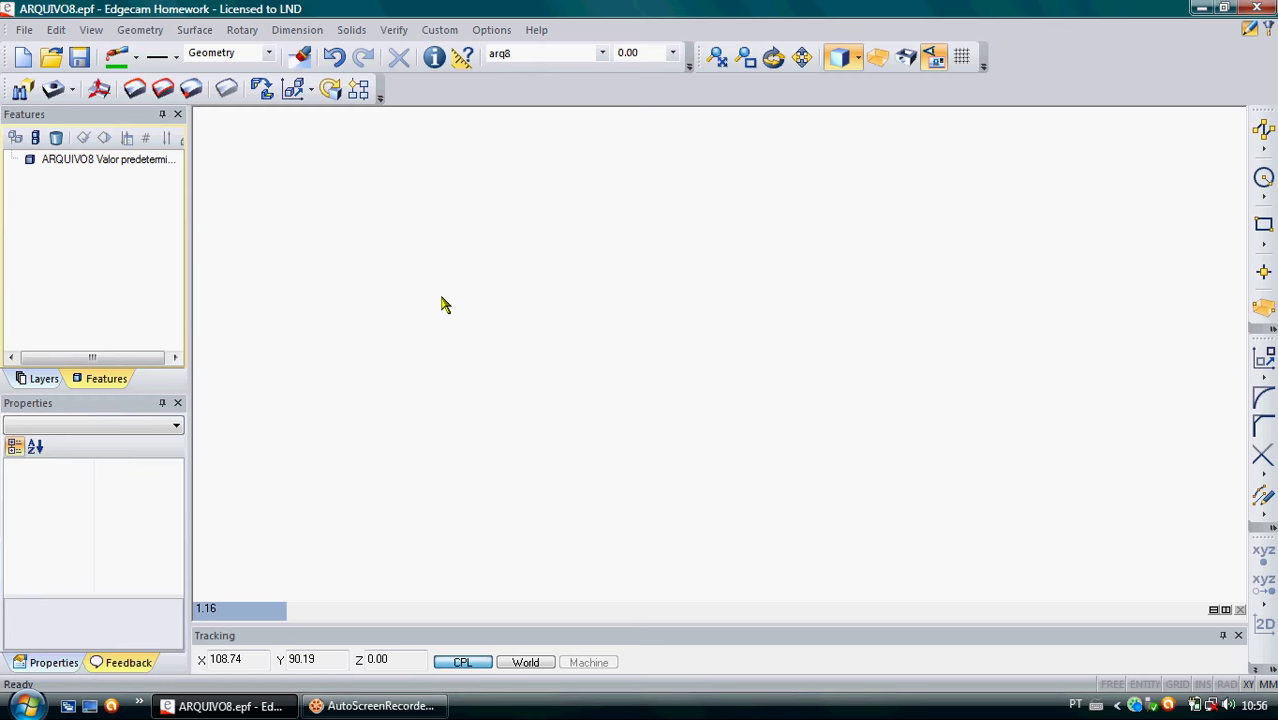
- Set the component material to Case hardening steel (150 HB) in the technology settings
{"action": "left_click", "coordinate": [491, 29]}
{"action": "left_click", "coordinate": [523, 152]}
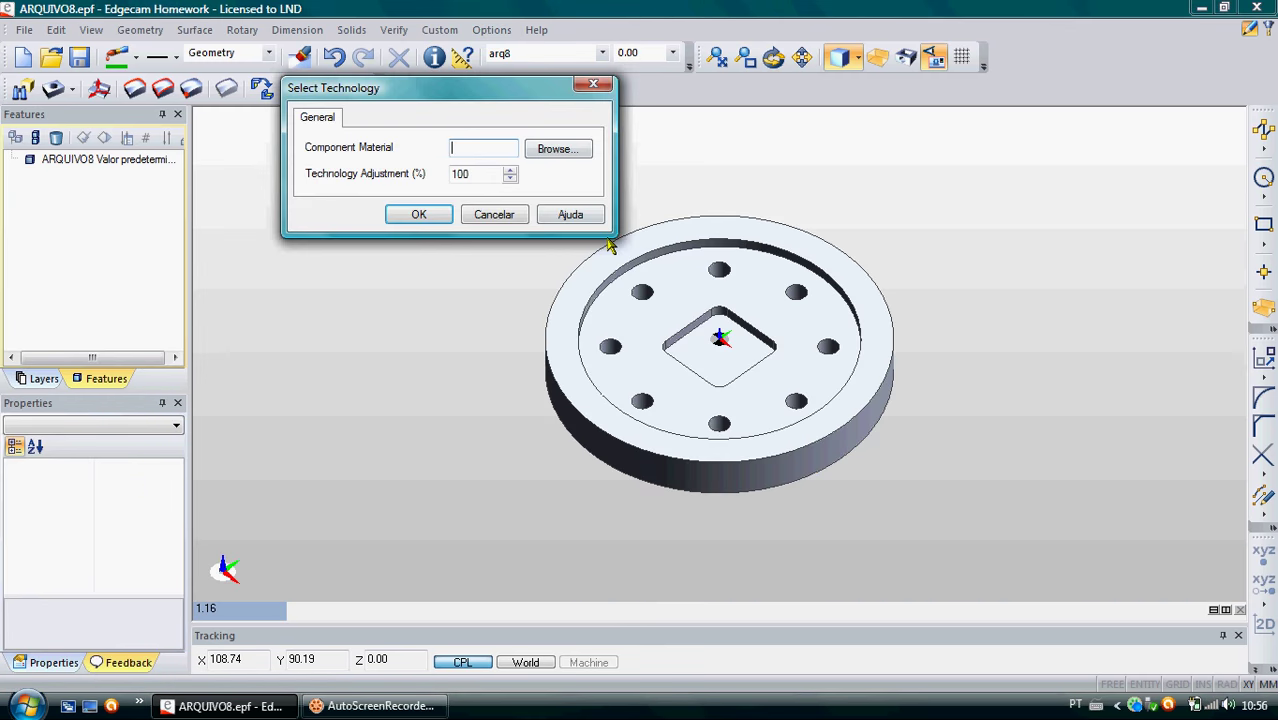
{"action": "left_click", "coordinate": [560, 149]}
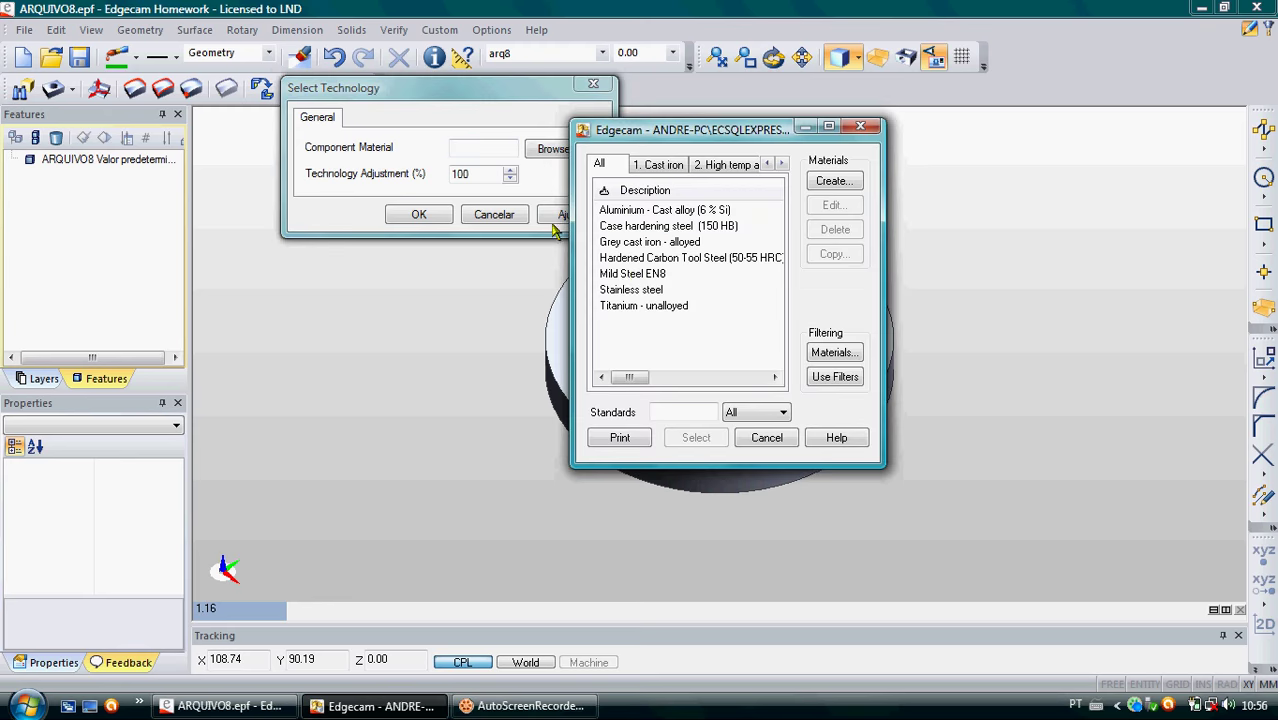
{"action": "left_click", "coordinate": [659, 226]}
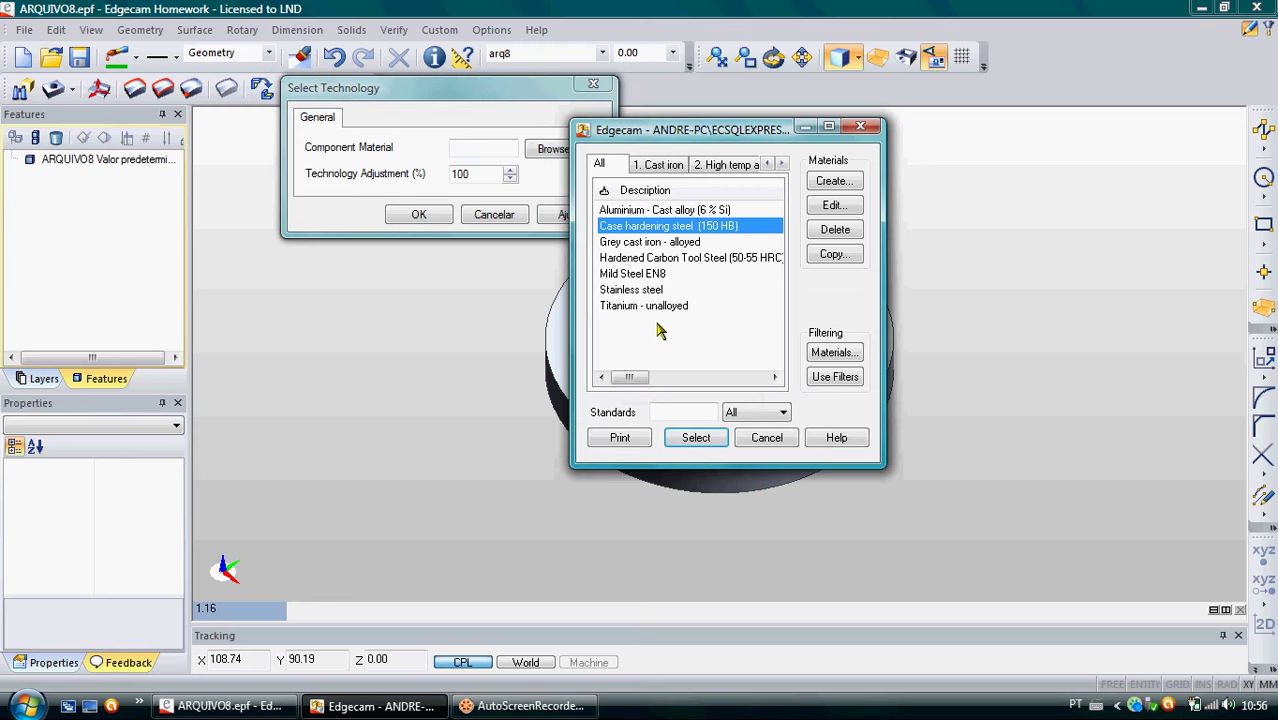
{"action": "left_click", "coordinate": [694, 437]}
{"action": "left_click", "coordinate": [415, 216]}
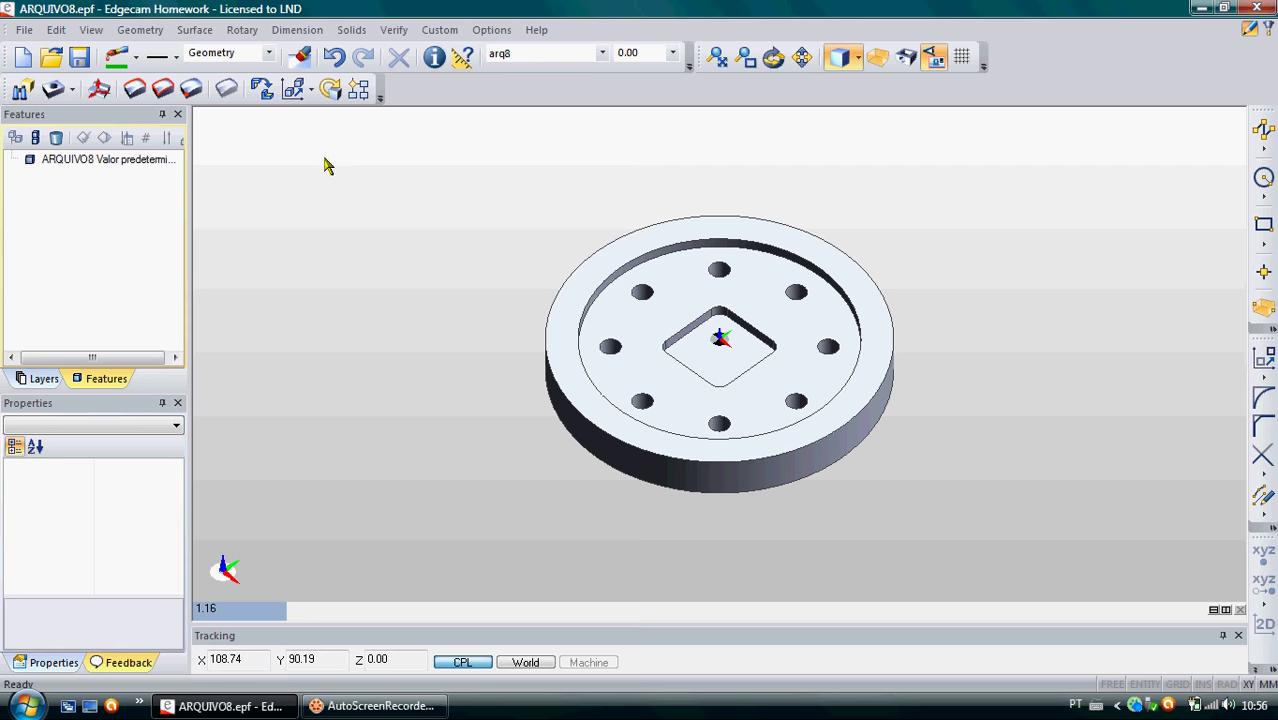
- Run the Feature Finder on the component for holes, 2D pockets, bosses and flat faces with the existing mill settings
{"action": "left_click", "coordinate": [22, 88]}
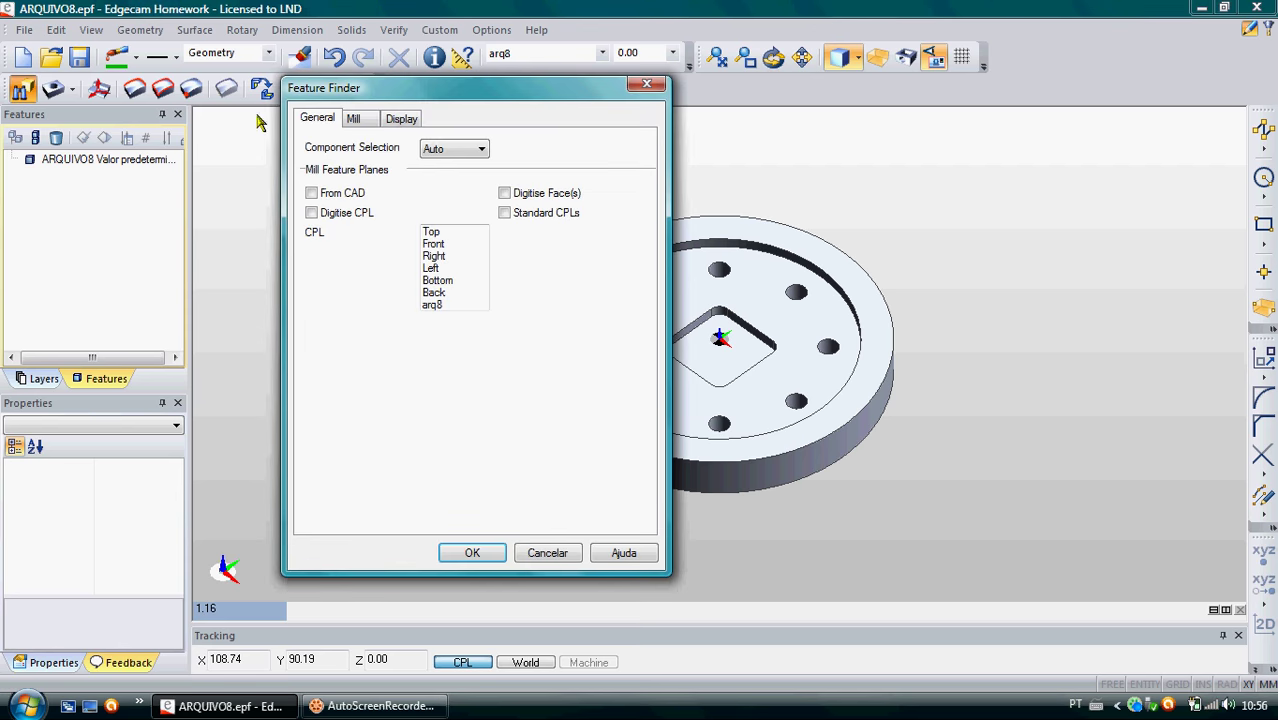
{"action": "left_click", "coordinate": [358, 120]}
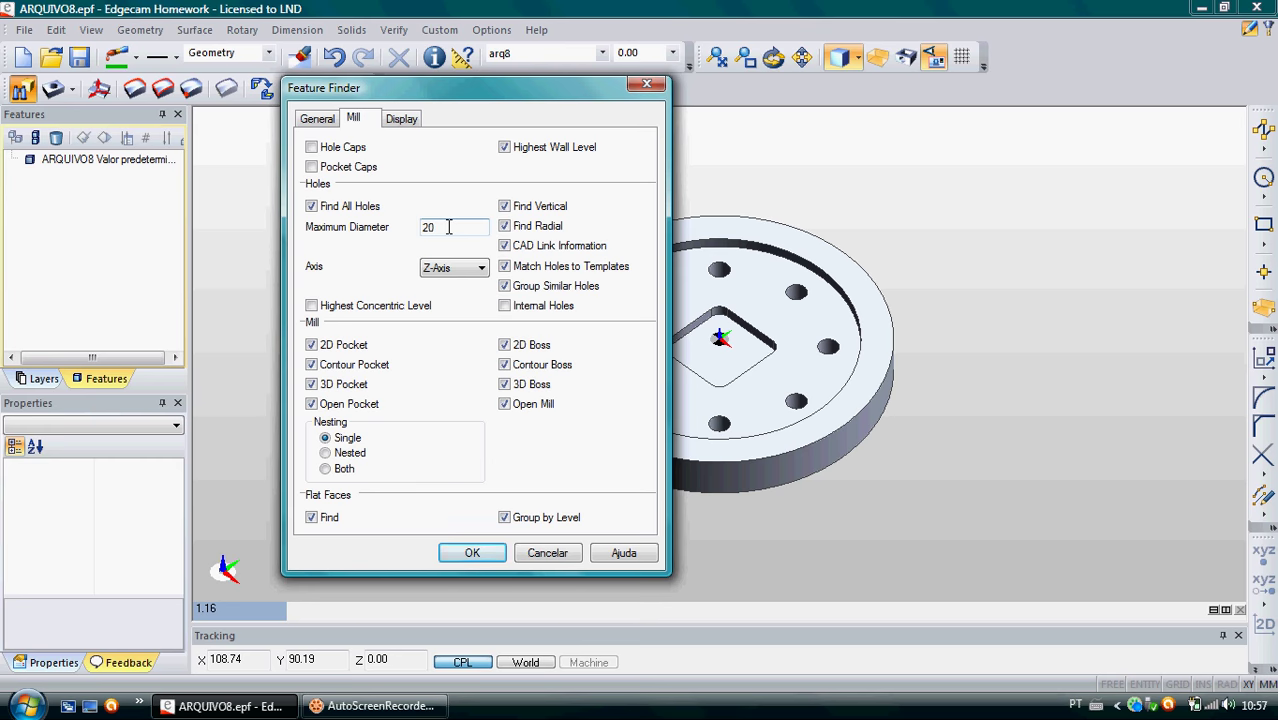
{"action": "left_click", "coordinate": [471, 555]}
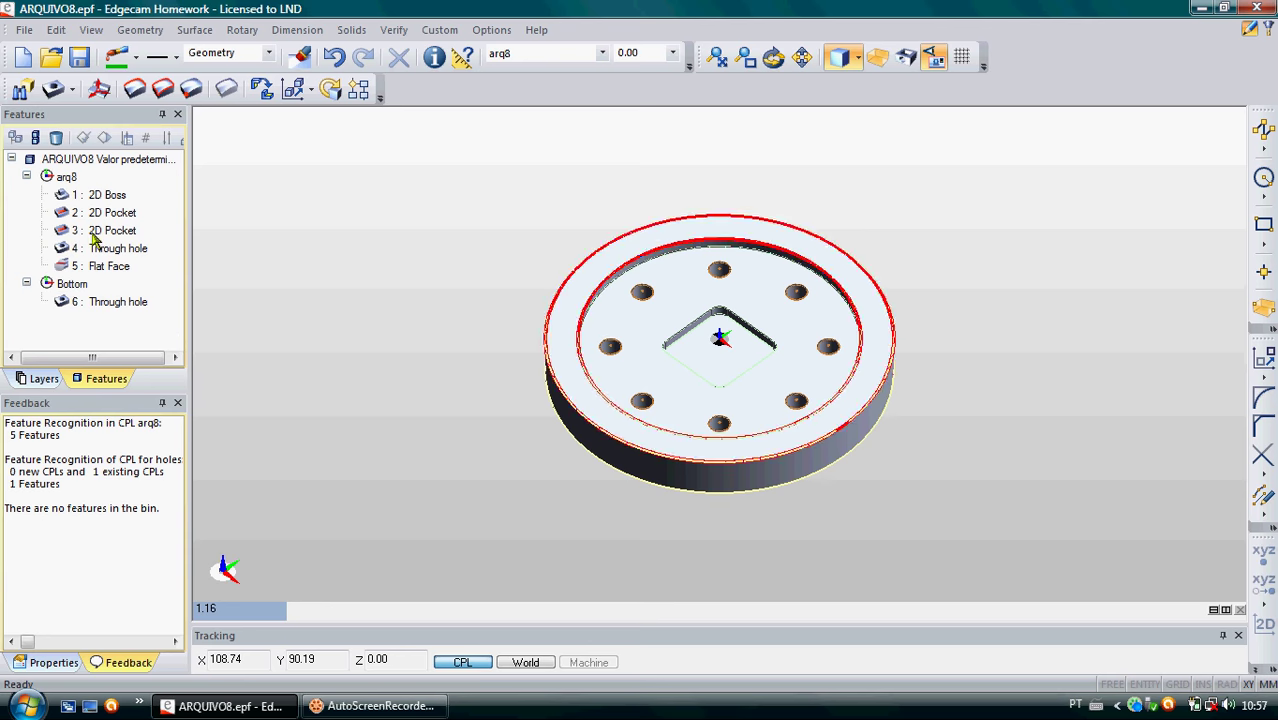
- Inspect the boss, both pockets, the first through hole and the flat face by highlighting each recognised arq8 feature on the model
{"action": "left_click", "coordinate": [106, 195]}
{"action": "left_click", "coordinate": [110, 213]}
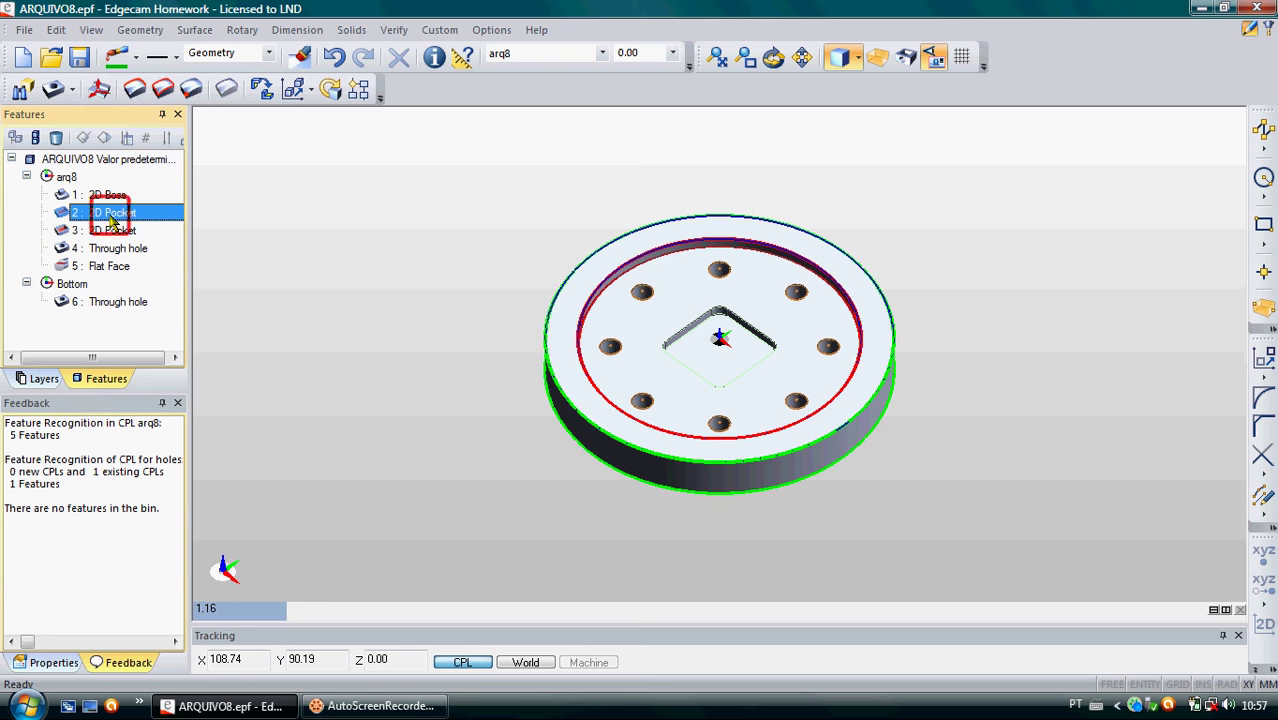
{"action": "left_click", "coordinate": [110, 232]}
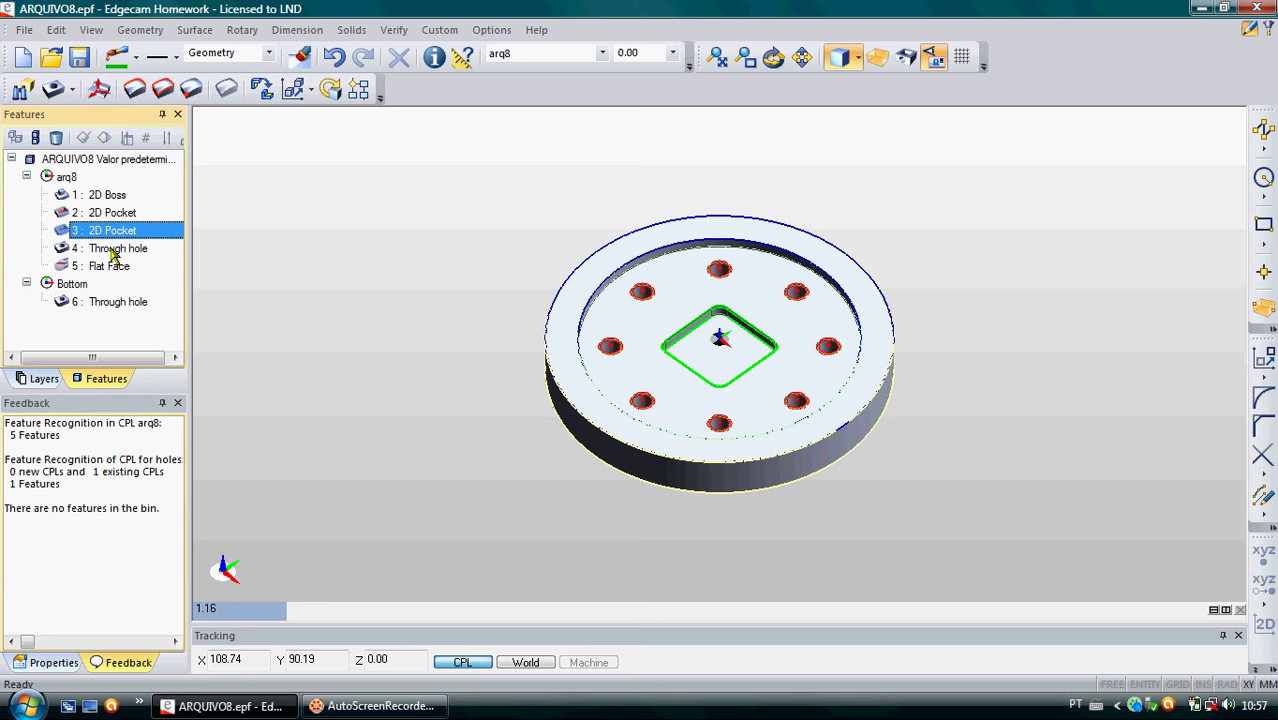
{"action": "left_click", "coordinate": [113, 250]}
{"action": "left_click", "coordinate": [105, 270]}
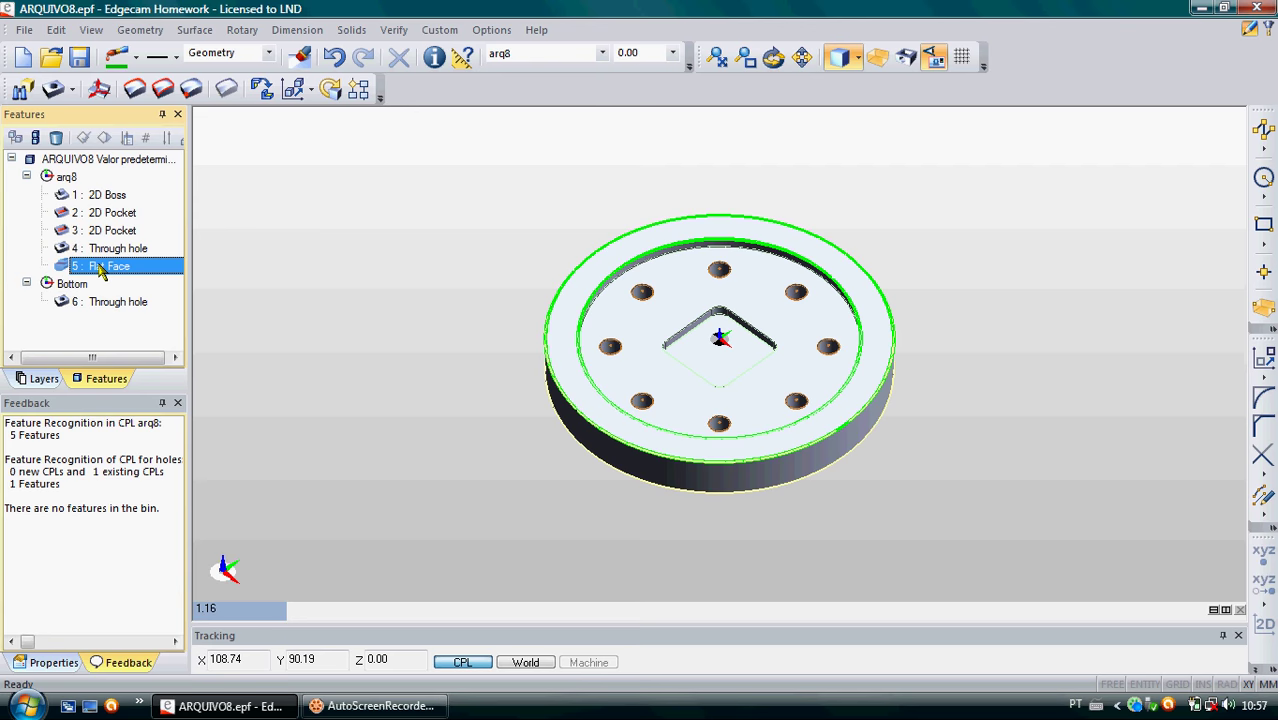
- Save the part as ARQUIVO8 in the EDGECAM folder
{"action": "left_click", "coordinate": [79, 59]}
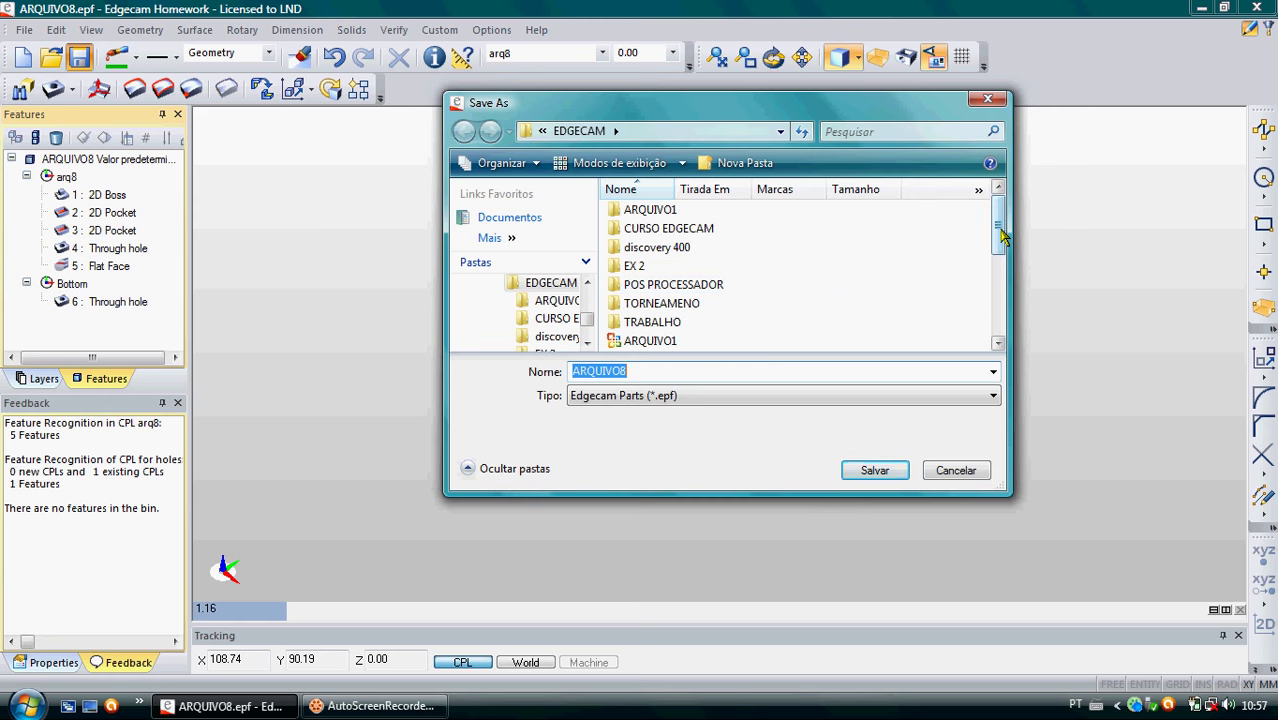
{"action": "left_click", "coordinate": [873, 474]}
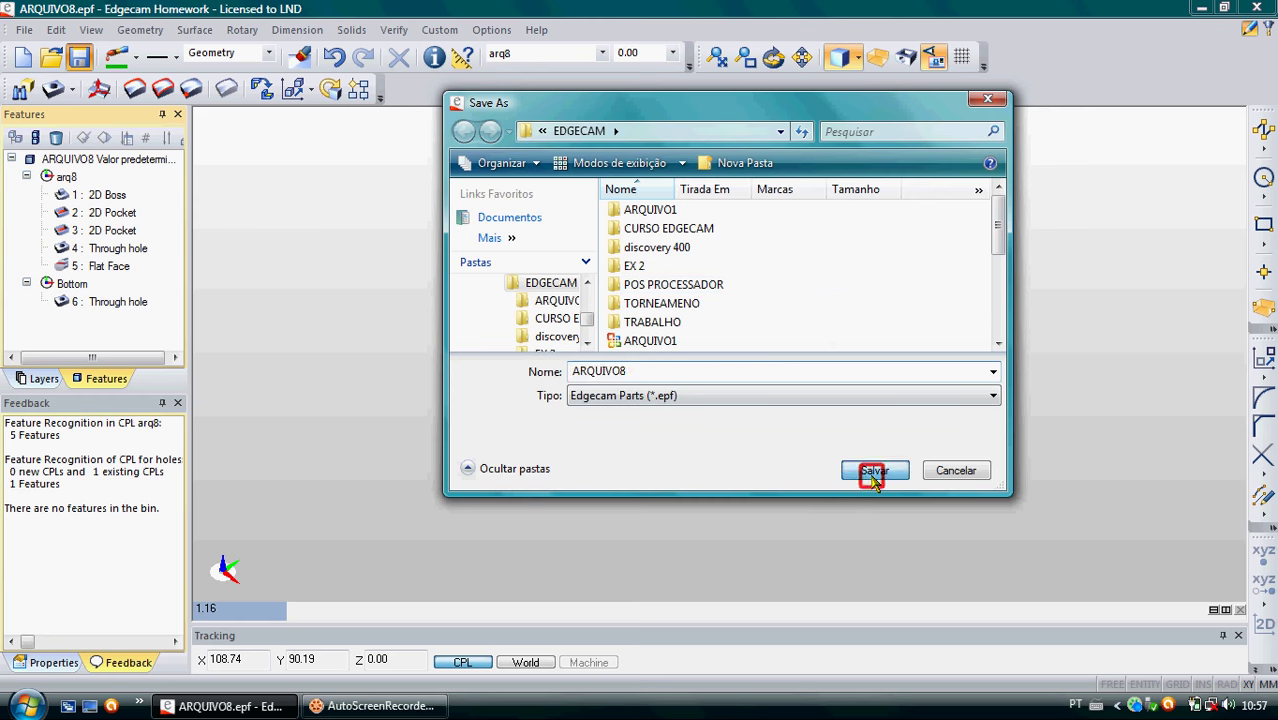
{"action": "left_click", "coordinate": [700, 366]}
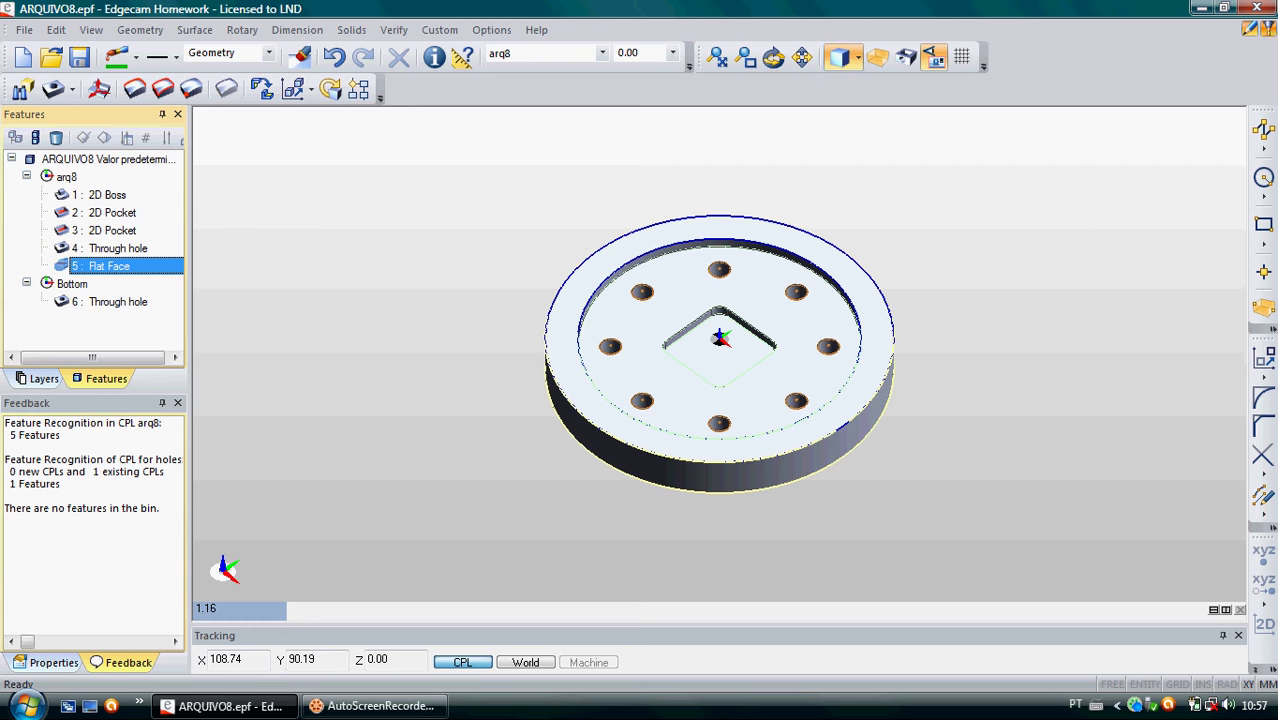
- Create a machining sequence named arq08 with the Mill discipline, the training mill machine tool and arq8 as initial CPL
{"action": "left_click", "coordinate": [1270, 33]}
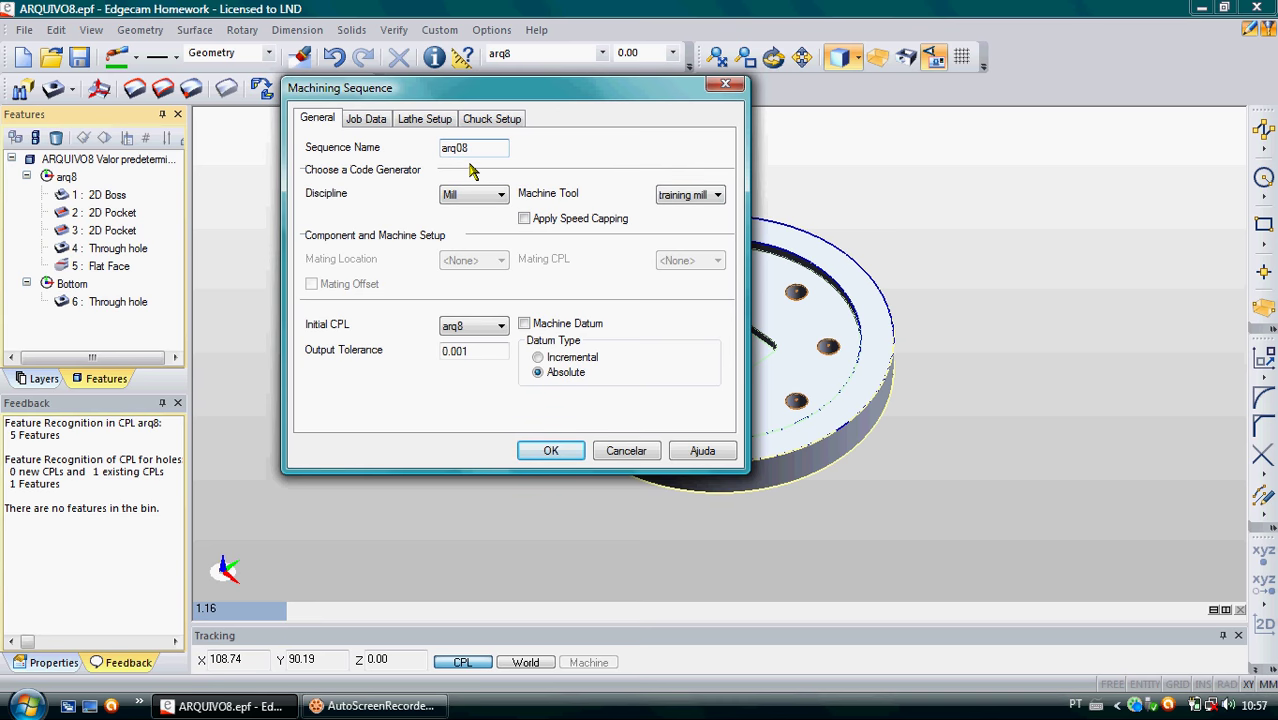
{"action": "left_click", "coordinate": [551, 450]}
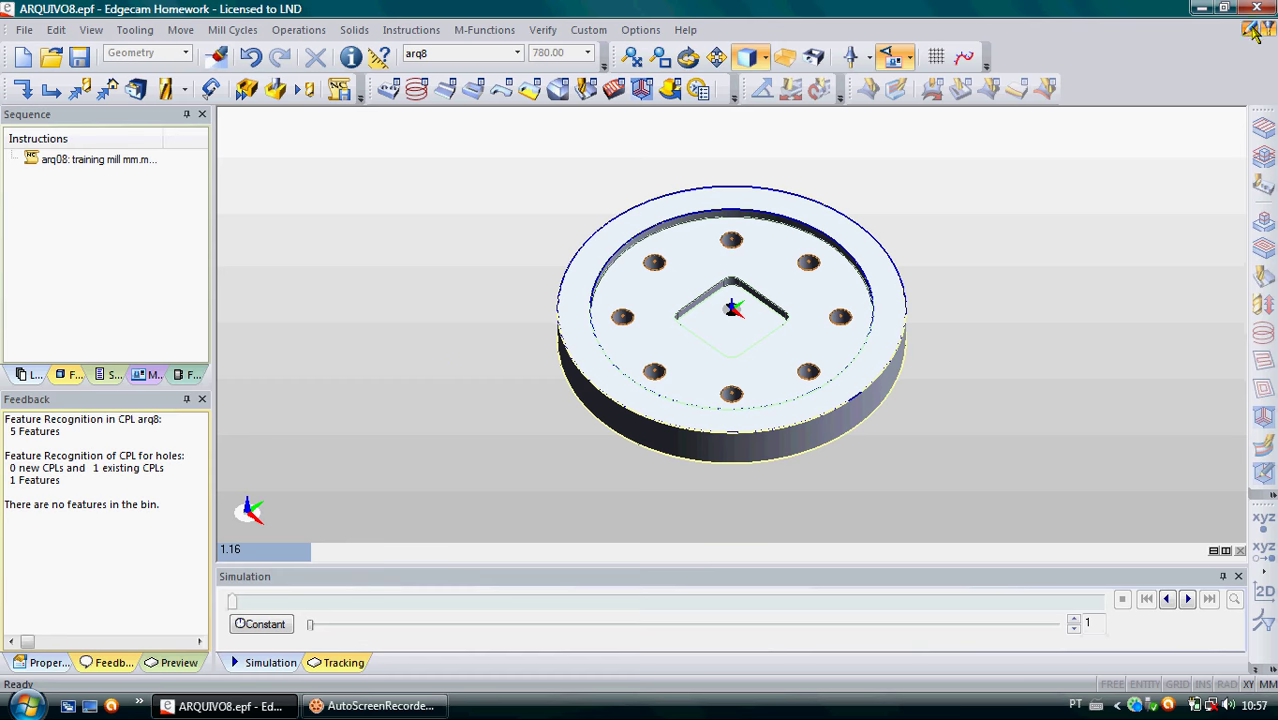
- In design mode, set up an automatic cylindrical stock with start extension 0.0, end extension 2 and radius extension 0.0
{"action": "key", "text": "ctrl+m"}
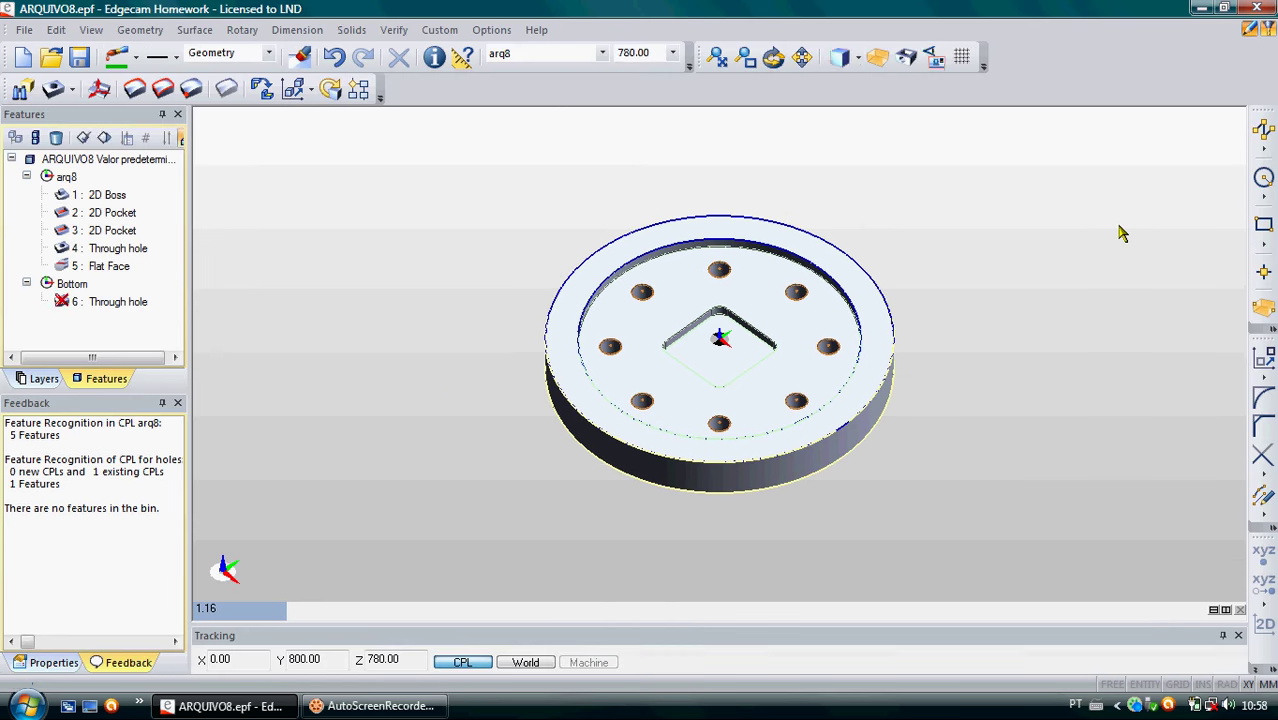
{"action": "left_click", "coordinate": [1263, 309]}
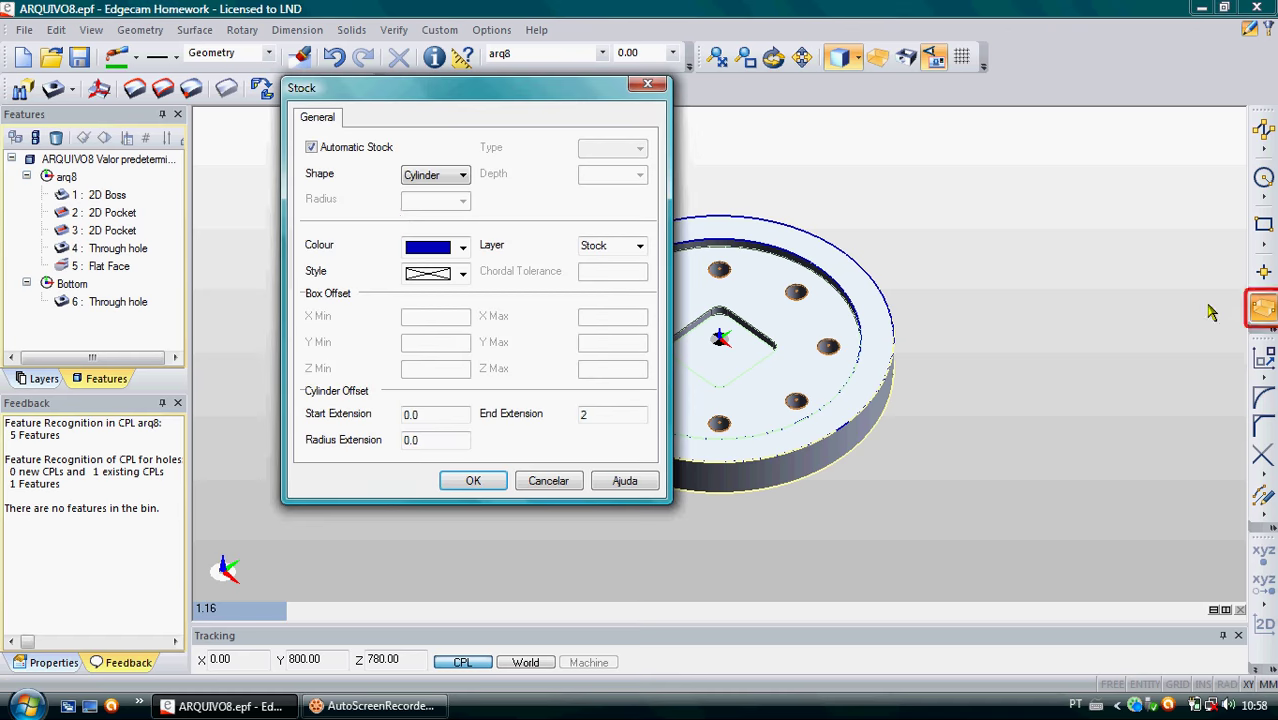
{"action": "left_click", "coordinate": [465, 177]}
{"action": "left_click", "coordinate": [455, 203]}
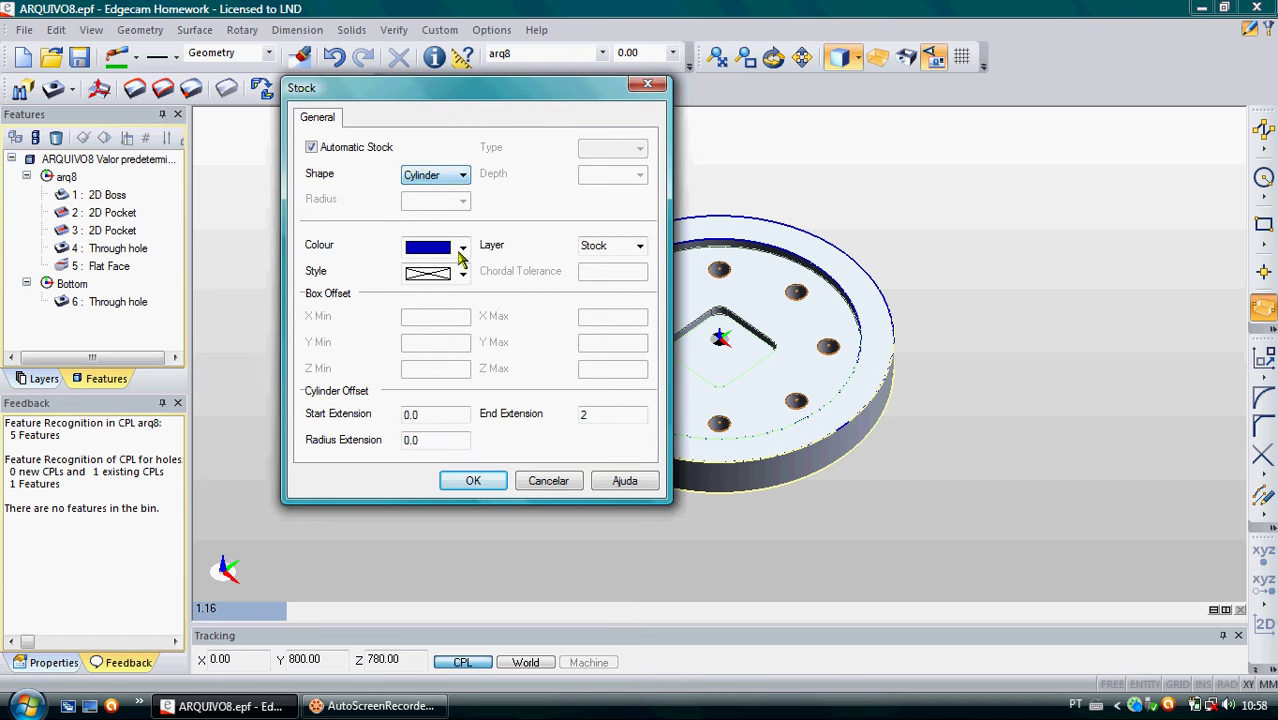
{"action": "left_click", "coordinate": [425, 418]}
{"action": "left_click", "coordinate": [590, 417]}
{"action": "type", "text": "2"}
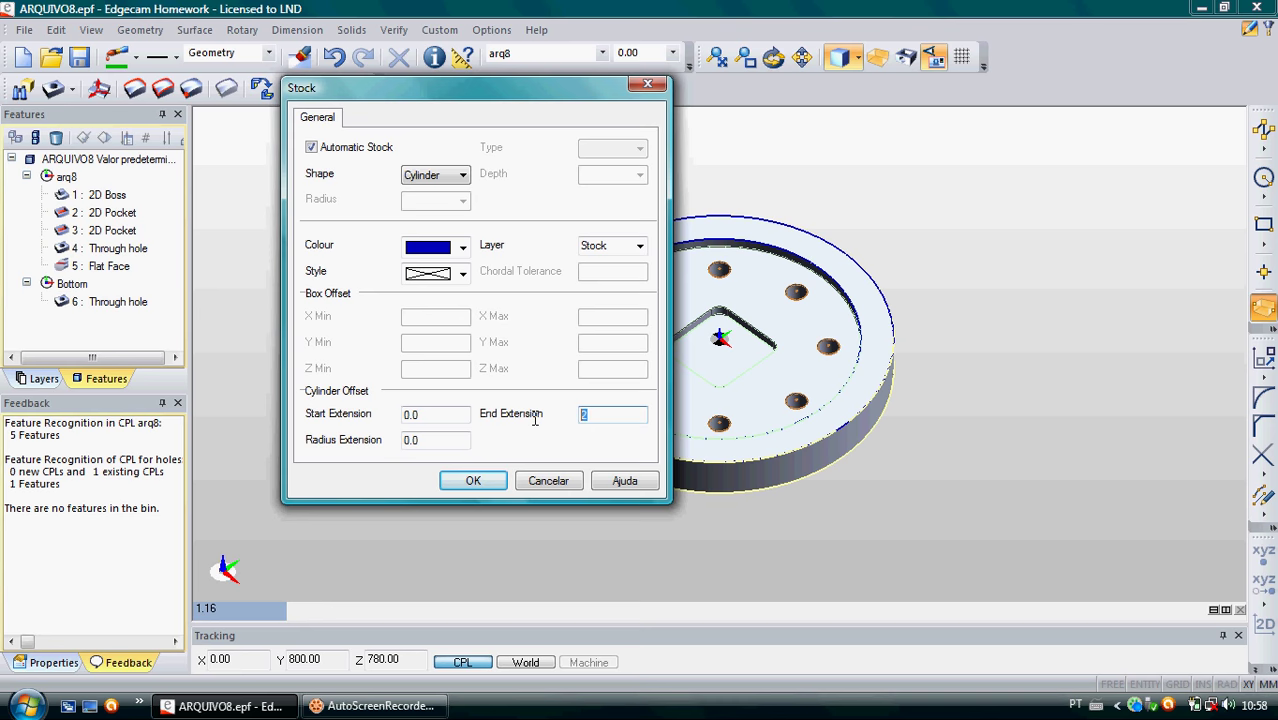
{"action": "left_click", "coordinate": [430, 440]}
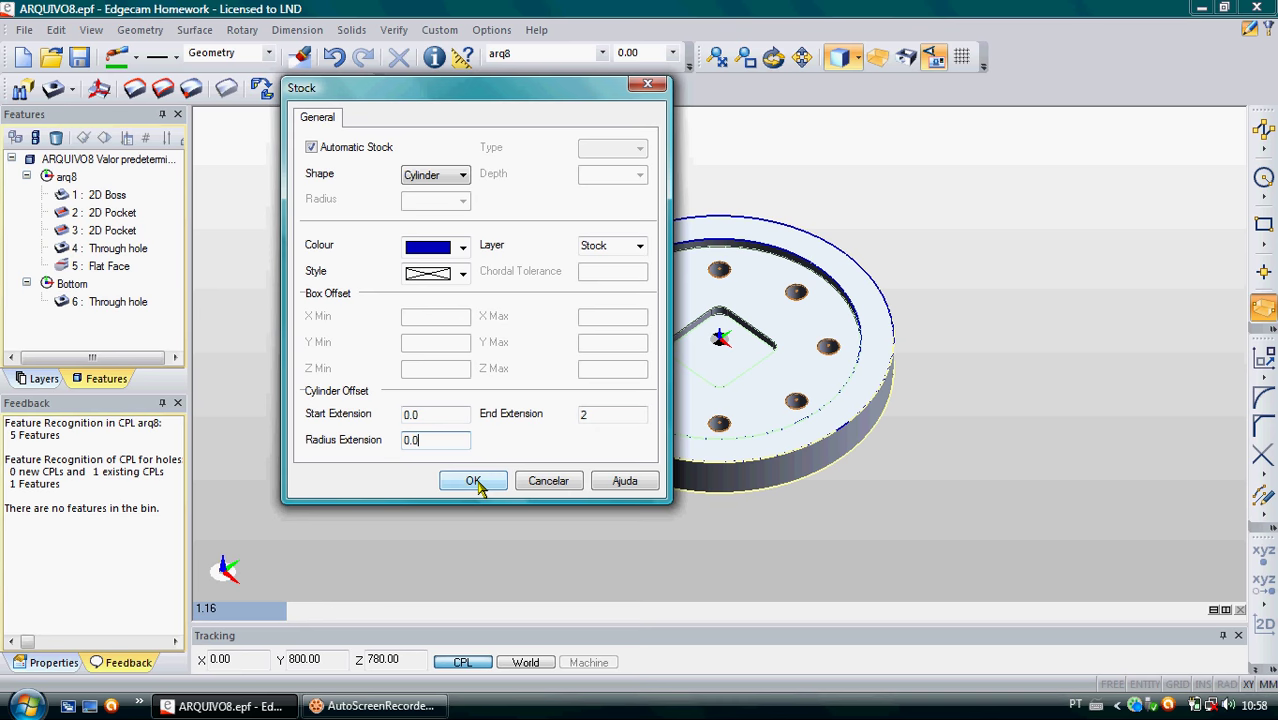
- Change the stock's line style and create the stock around the flange
{"action": "left_click", "coordinate": [463, 273]}
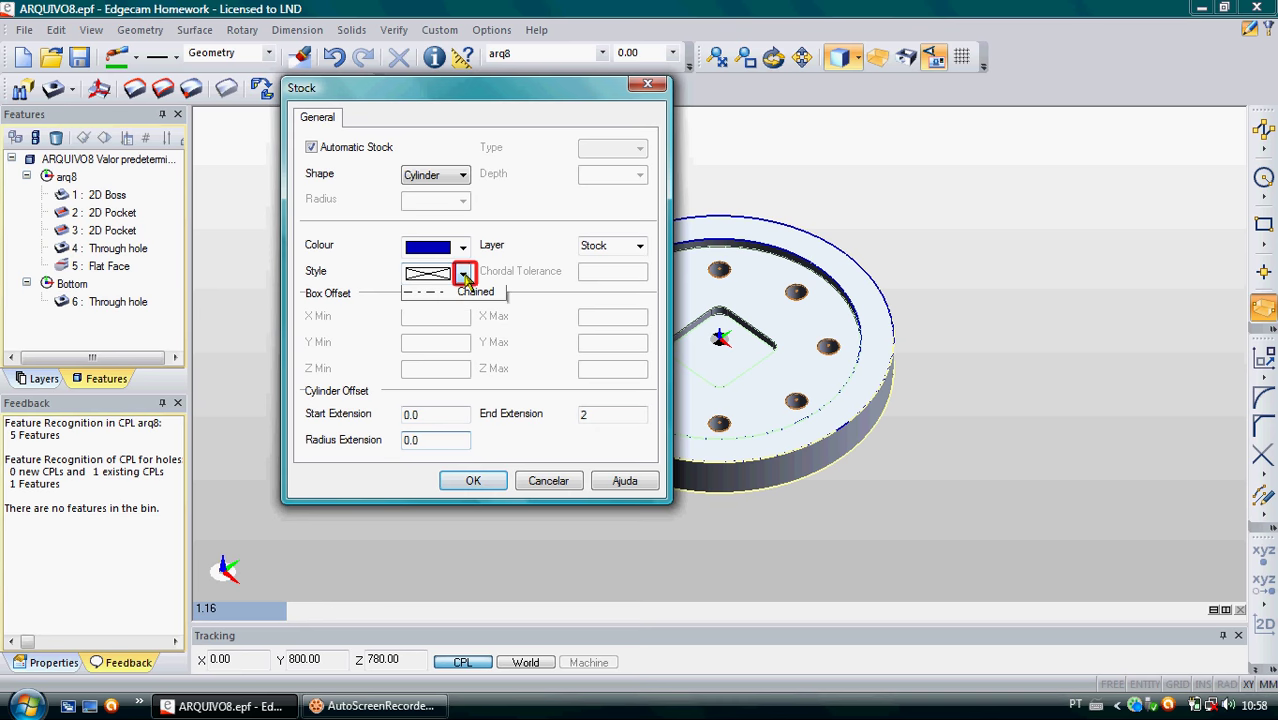
{"action": "left_click", "coordinate": [435, 314]}
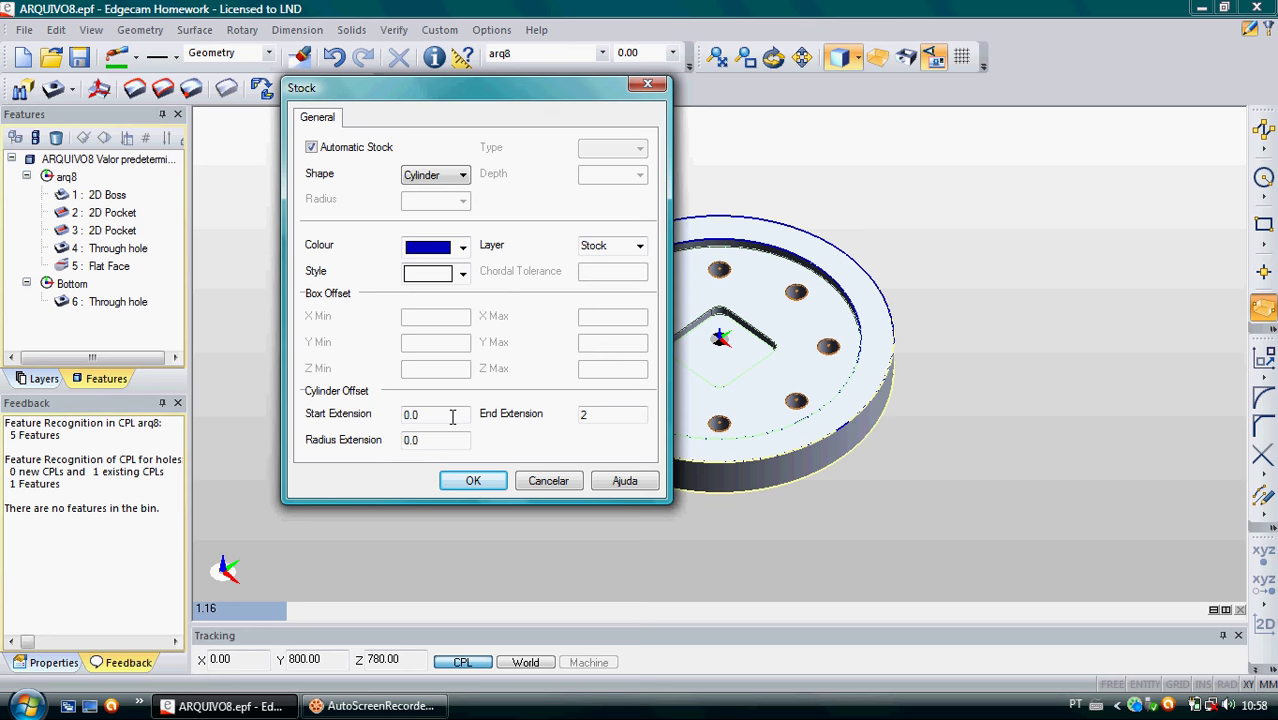
{"action": "left_click", "coordinate": [455, 482]}
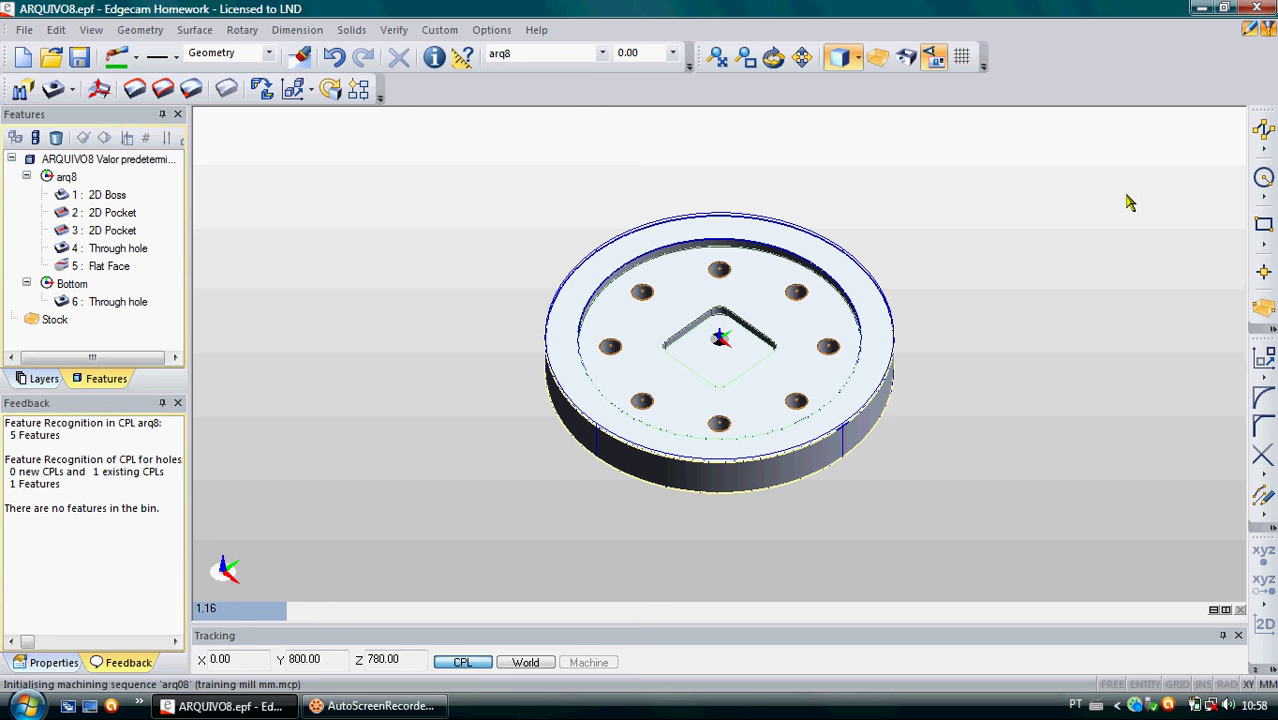
- Return to manufacturing mode and start a Face Mill Operation on the recognised arq8 Flat Face feature
{"action": "key", "text": "ctrl+m"}
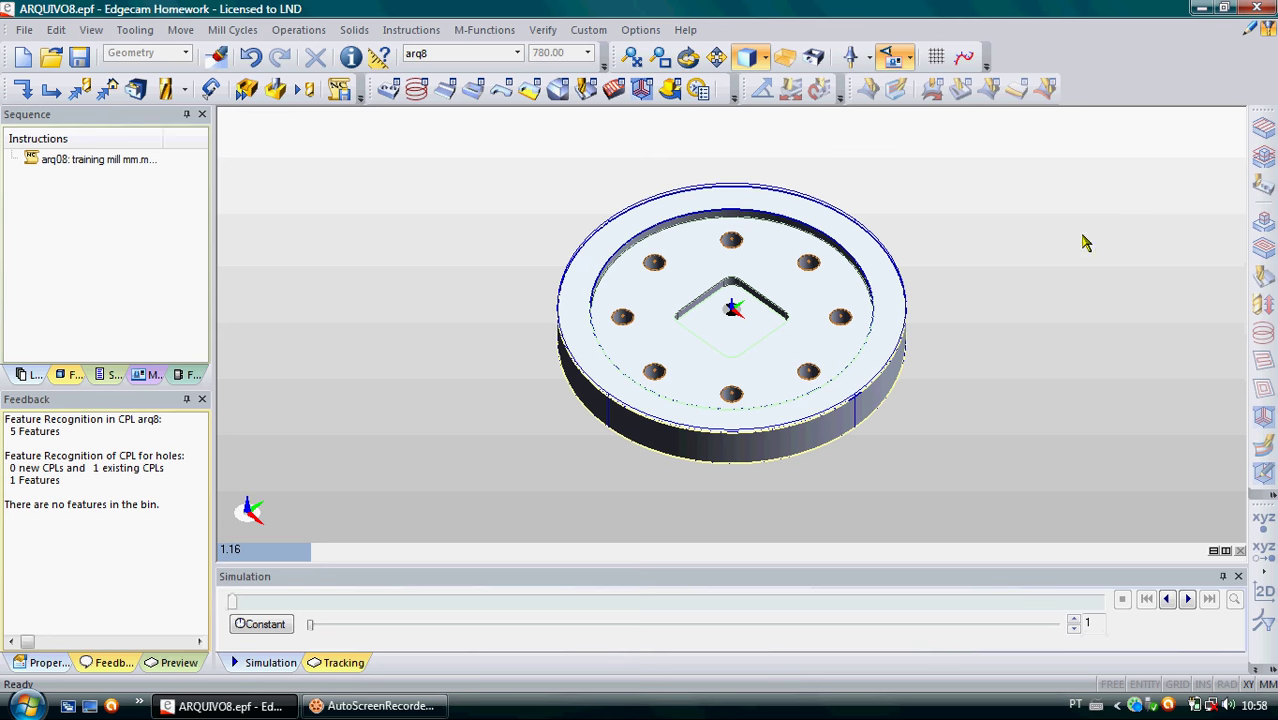
{"action": "left_click", "coordinate": [444, 89]}
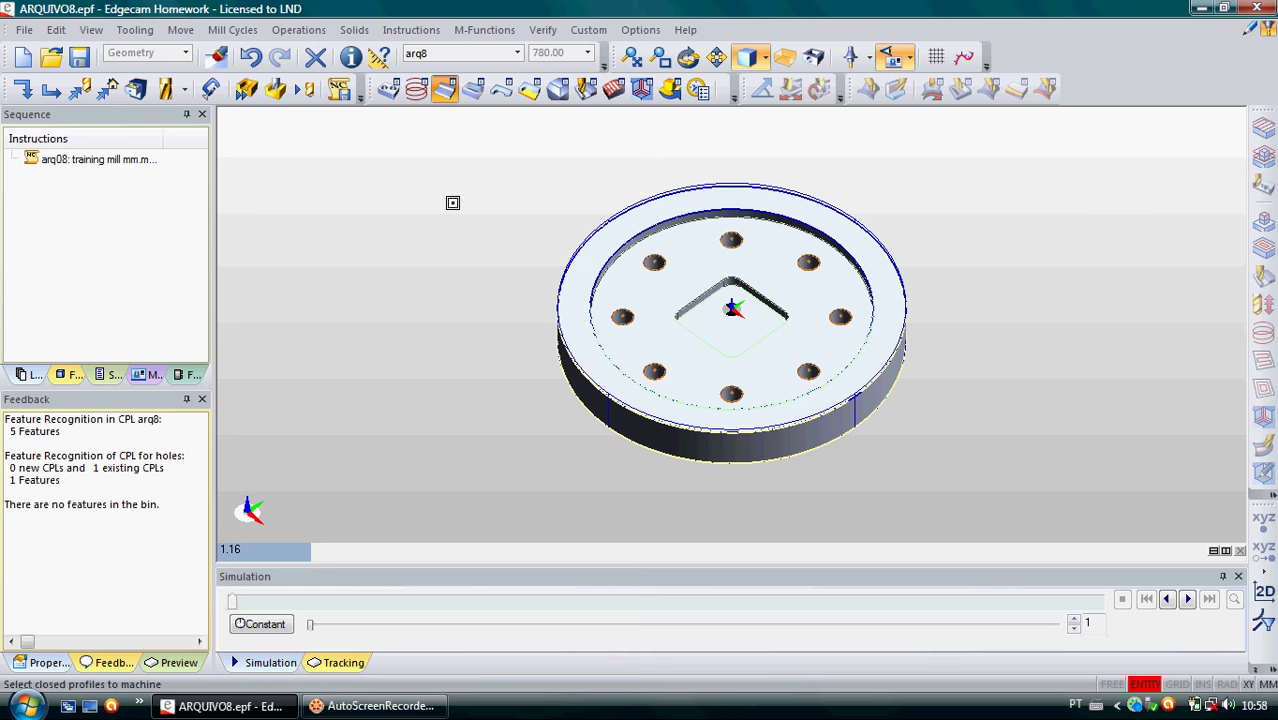
{"action": "left_click", "coordinate": [62, 376]}
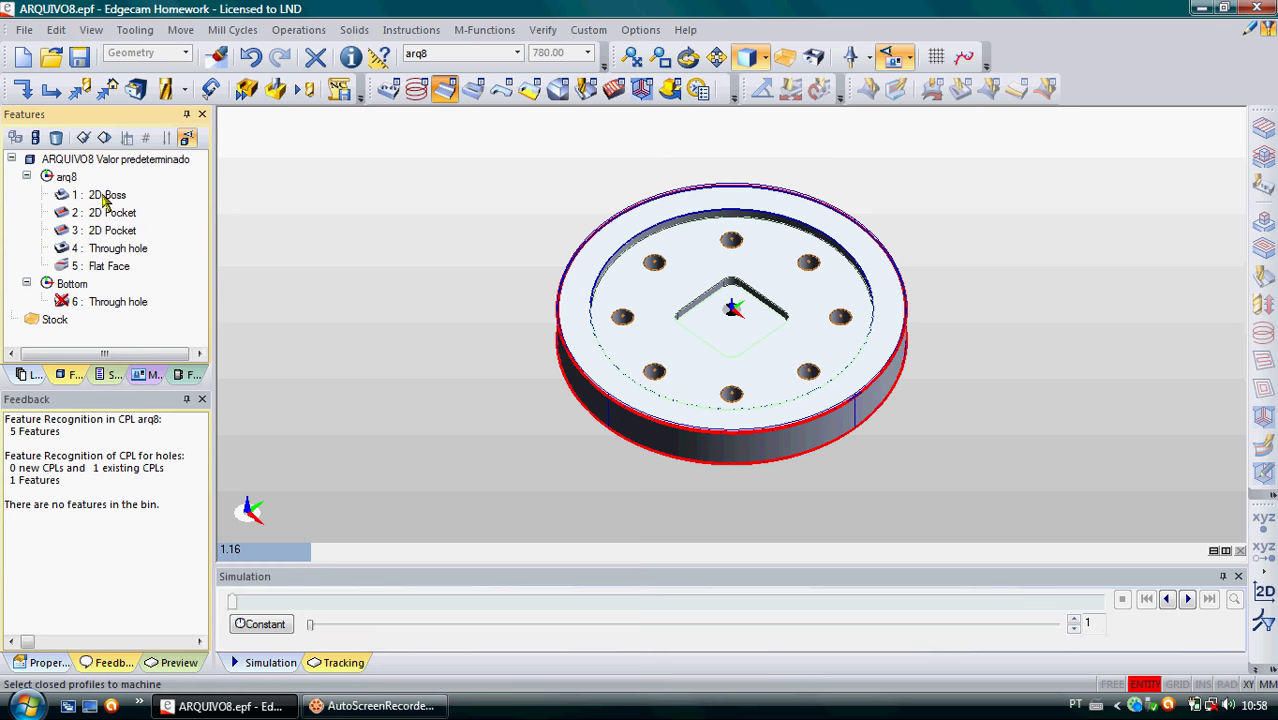
{"action": "left_click", "coordinate": [104, 268]}
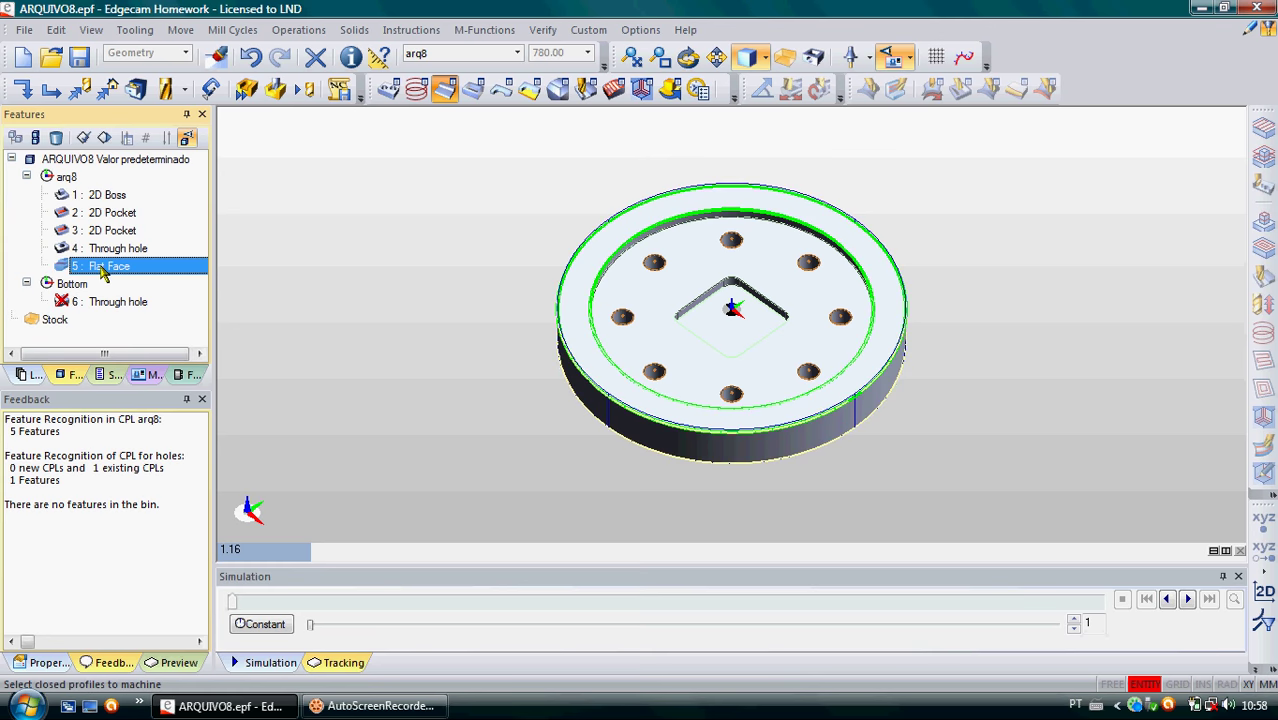
{"action": "left_click_drag", "start_coordinate": [104, 272], "coordinate": [308, 266]}
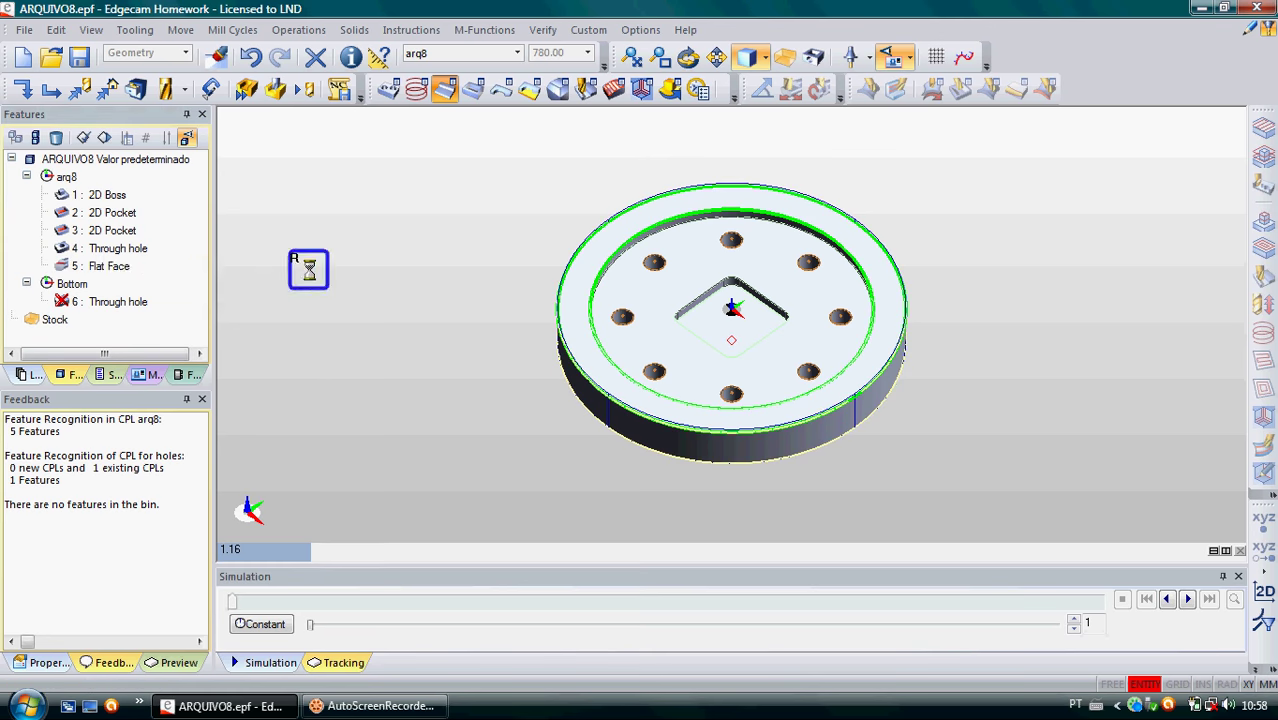
- Set the face mill's angle to 0, stock offset to 10 and mill type to Optimised
{"action": "mouse_move", "coordinate": [264, 250]}
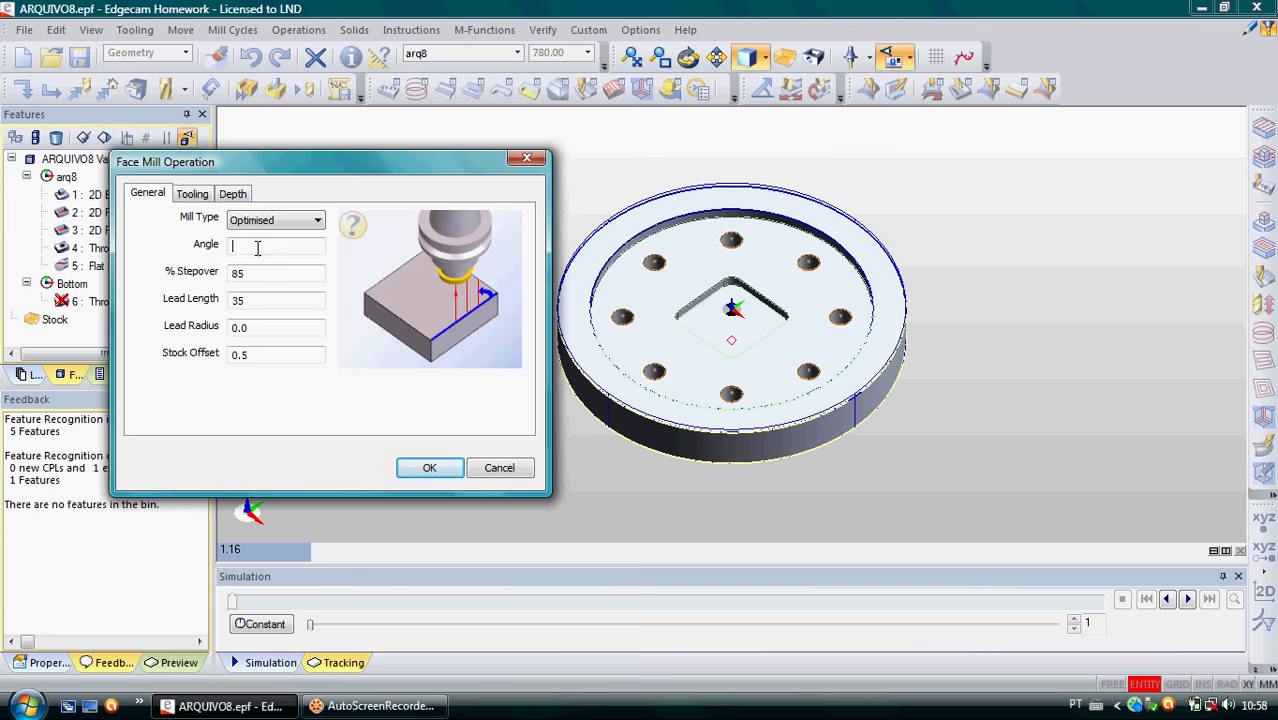
{"action": "type", "text": "0"}
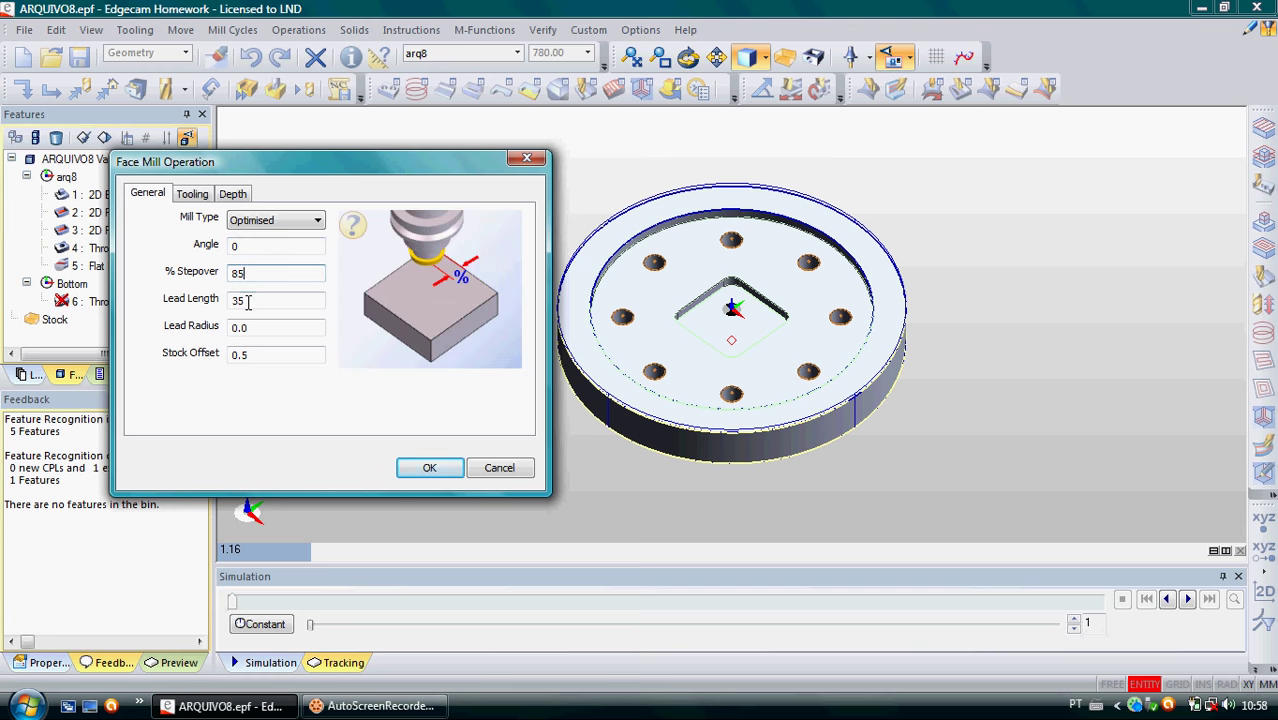
{"action": "double_click", "coordinate": [258, 355]}
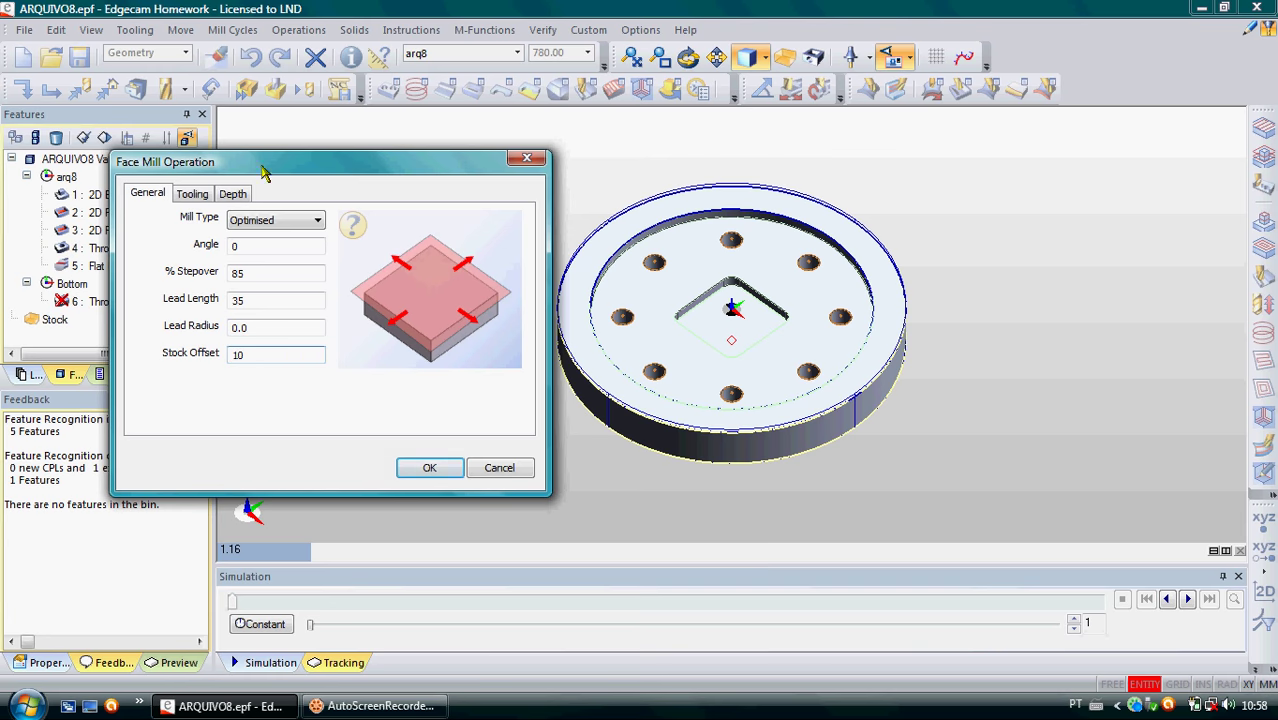
{"action": "left_click", "coordinate": [317, 220]}
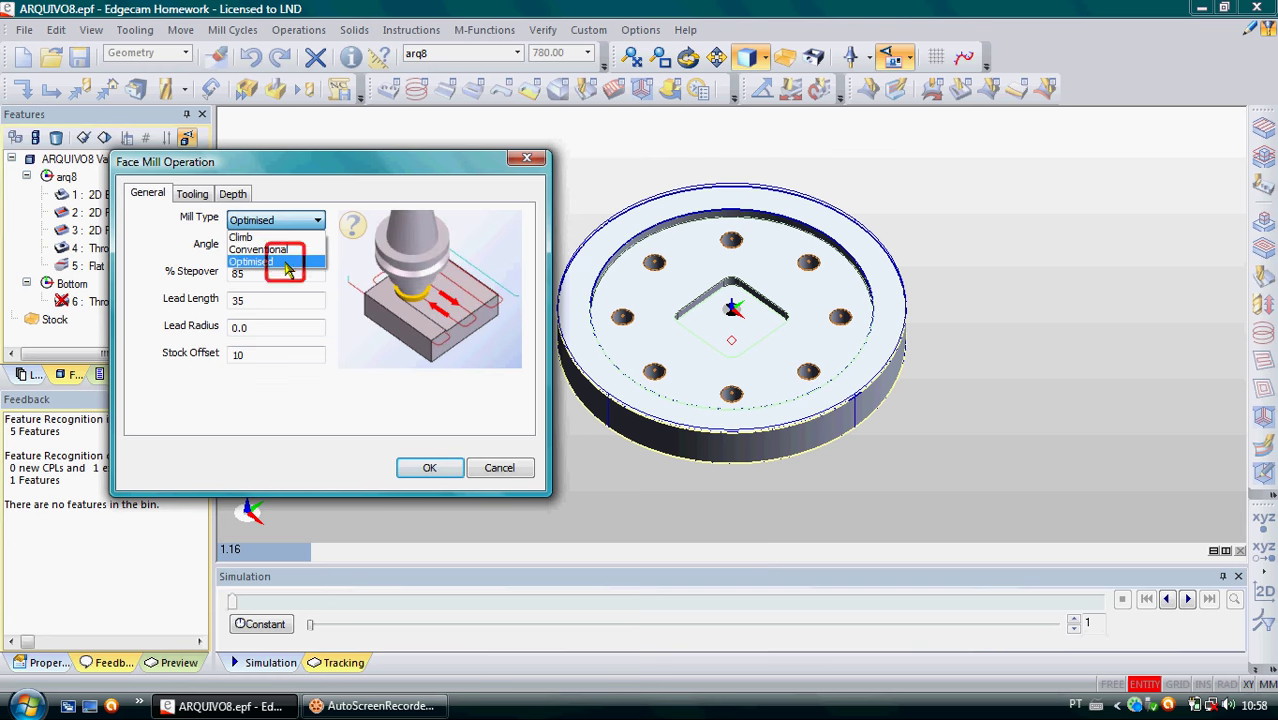
{"action": "left_click", "coordinate": [288, 262]}
- Set the face mill's feedrate to 800 and tool position to 1, and enter the cutter diameter
{"action": "left_click", "coordinate": [190, 196]}
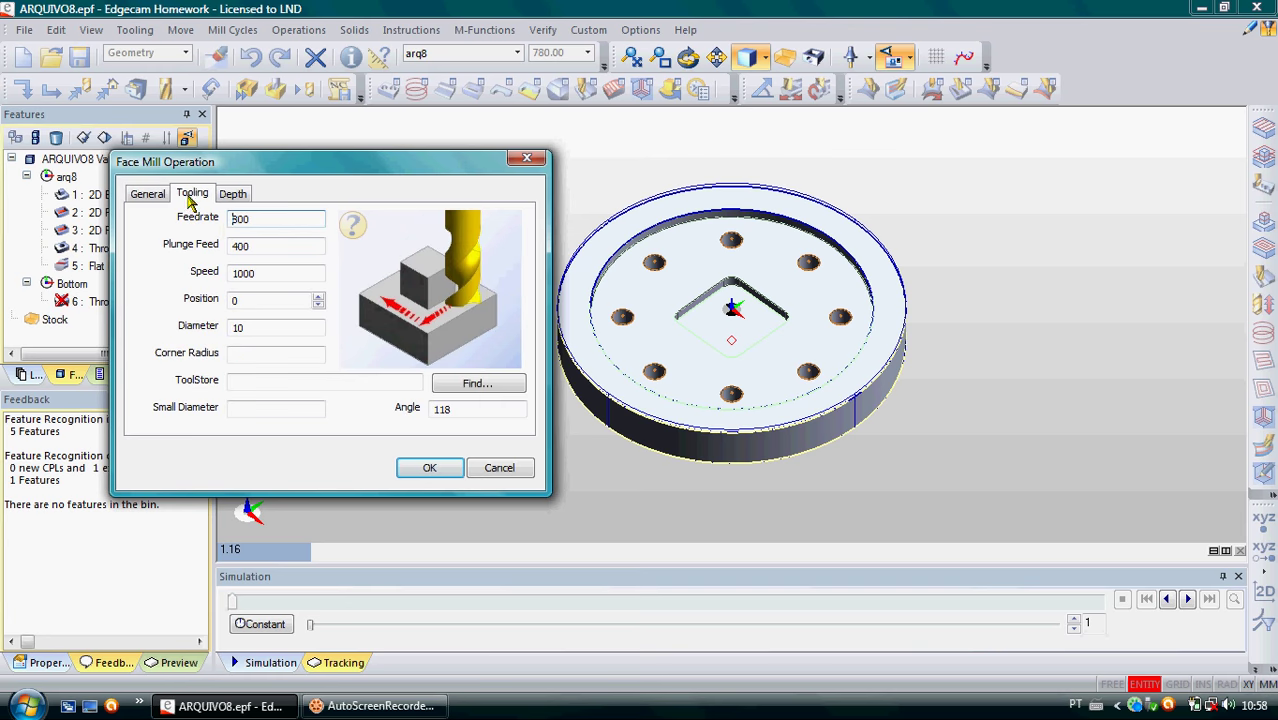
{"action": "double_click", "coordinate": [254, 221]}
{"action": "type", "text": "800"}
{"action": "key", "text": "Tab"}
{"action": "key", "text": "Tab"}
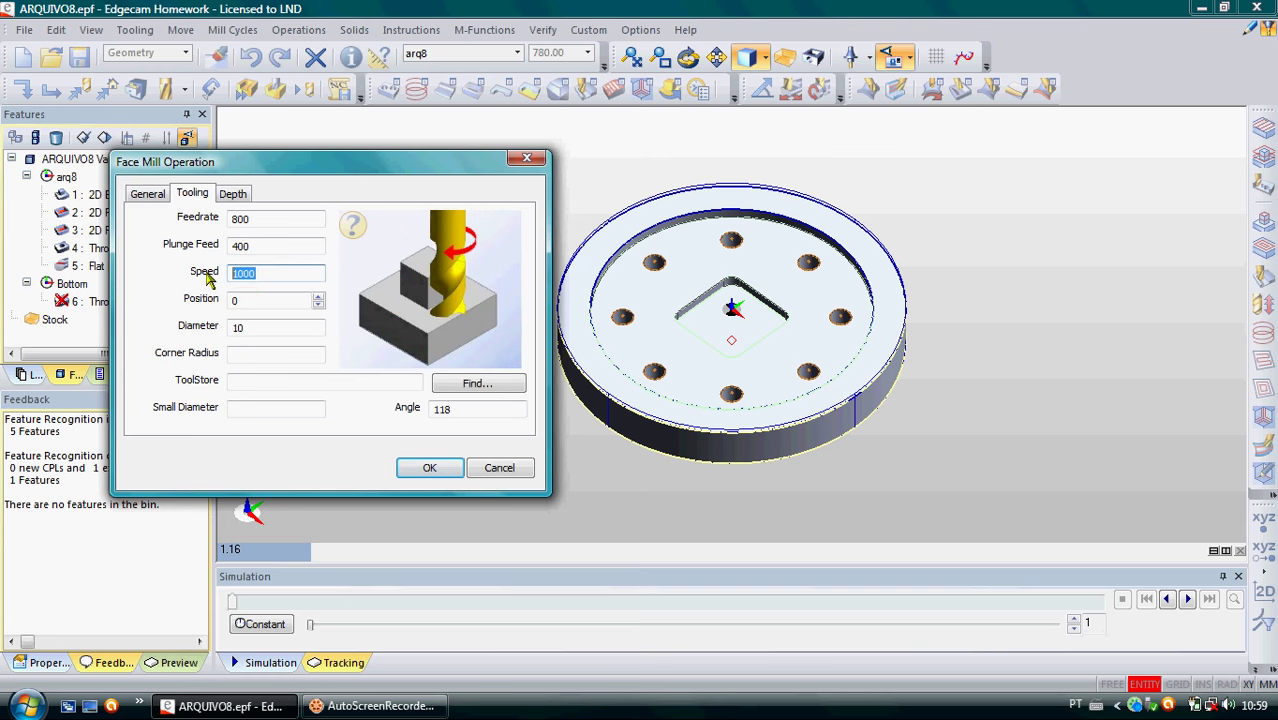
{"action": "key", "text": "Tab"}
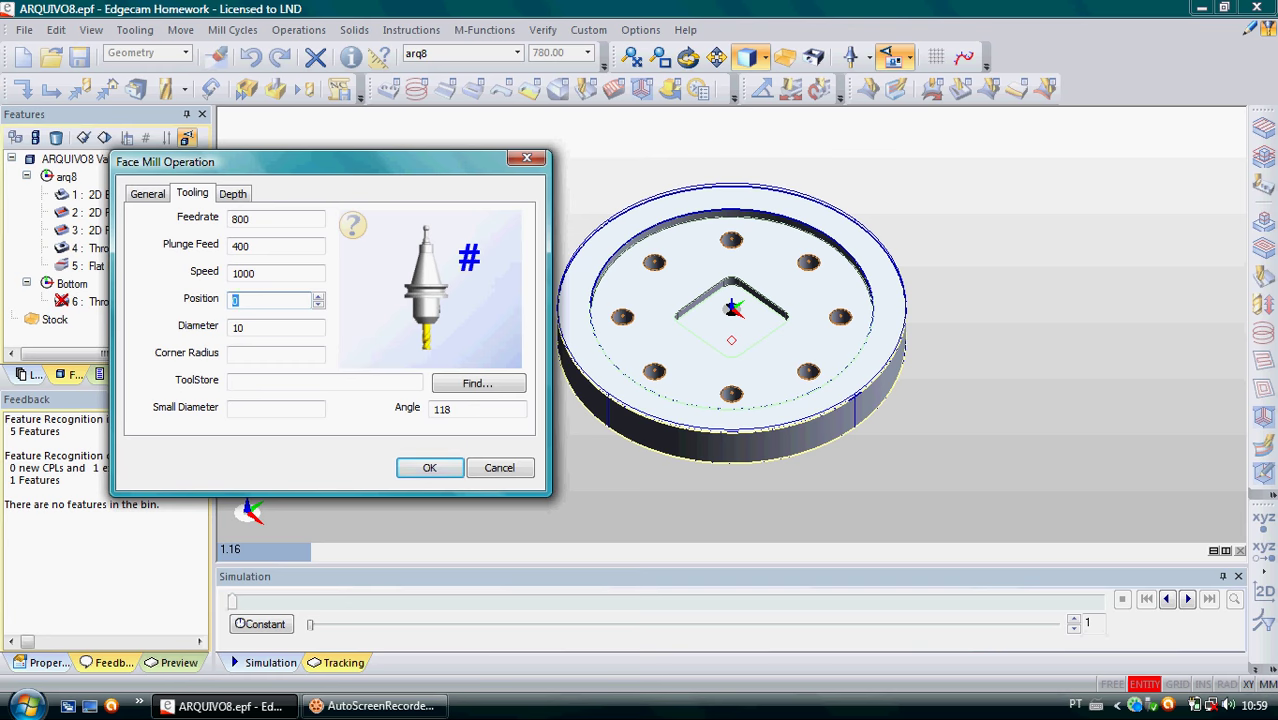
{"action": "type", "text": "1"}
{"action": "key", "text": "Tab"}
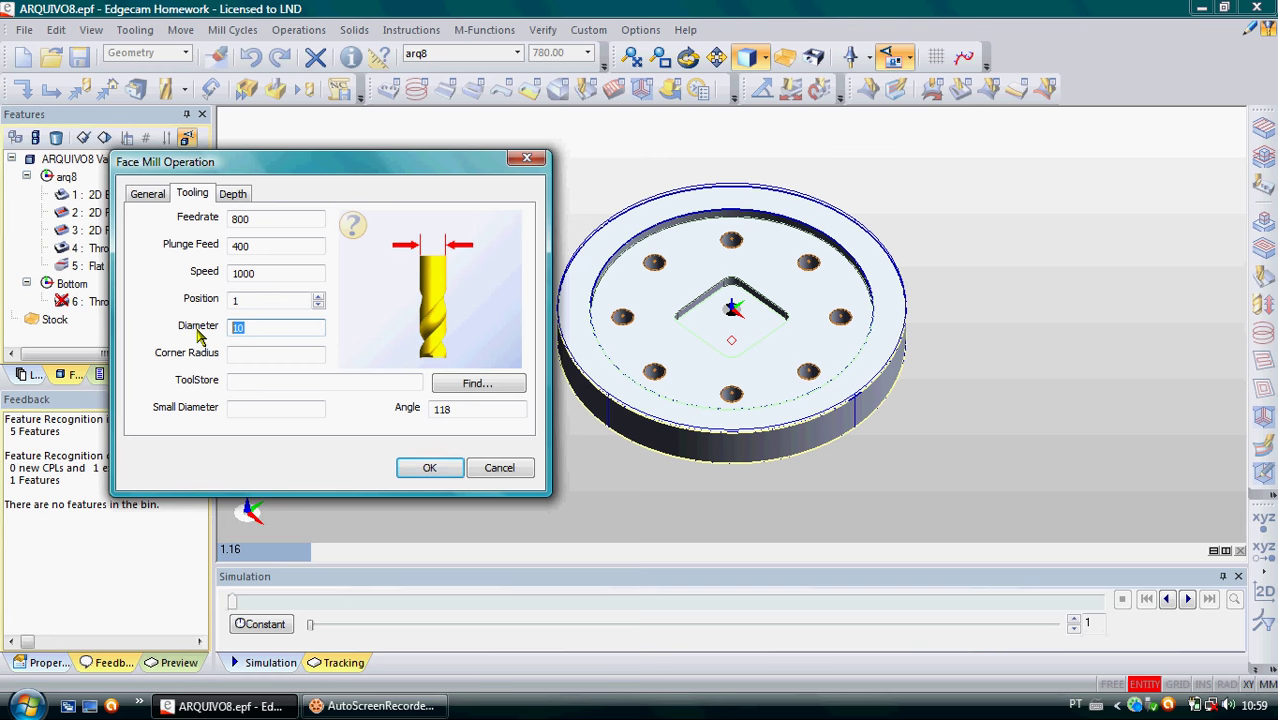
{"action": "type", "text": "6"}
- Set the face mill's level to 2, depth to 2 and cut increment to 0.5, and generate the toolpath
{"action": "left_click", "coordinate": [228, 196]}
{"action": "left_click", "coordinate": [250, 245]}
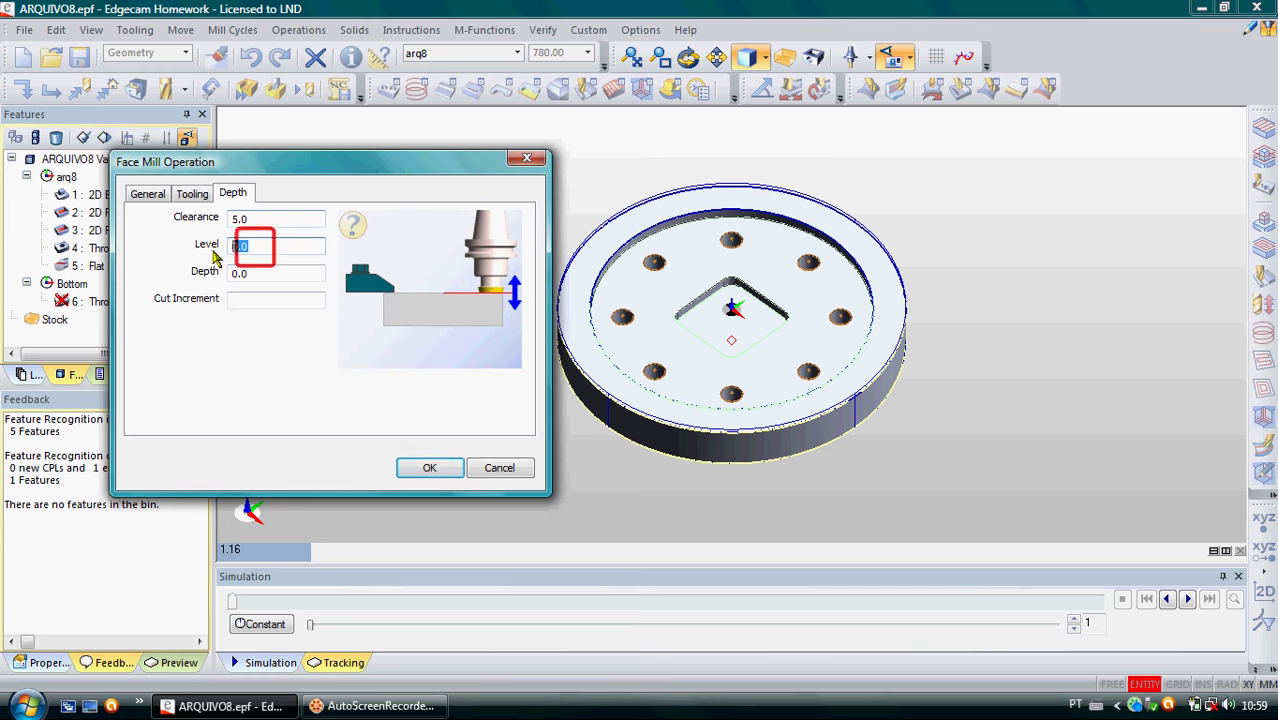
{"action": "type", "text": "2"}
{"action": "double_click", "coordinate": [240, 274]}
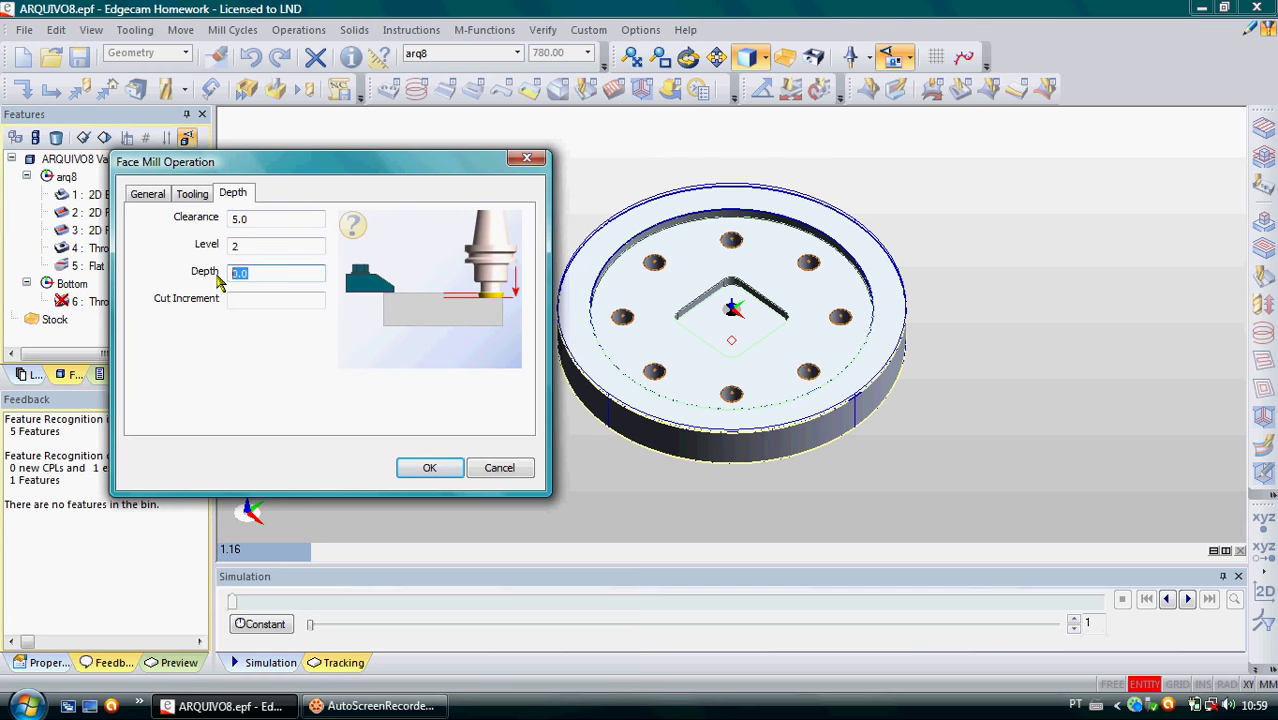
{"action": "type", "text": "2"}
{"action": "left_click", "coordinate": [253, 300]}
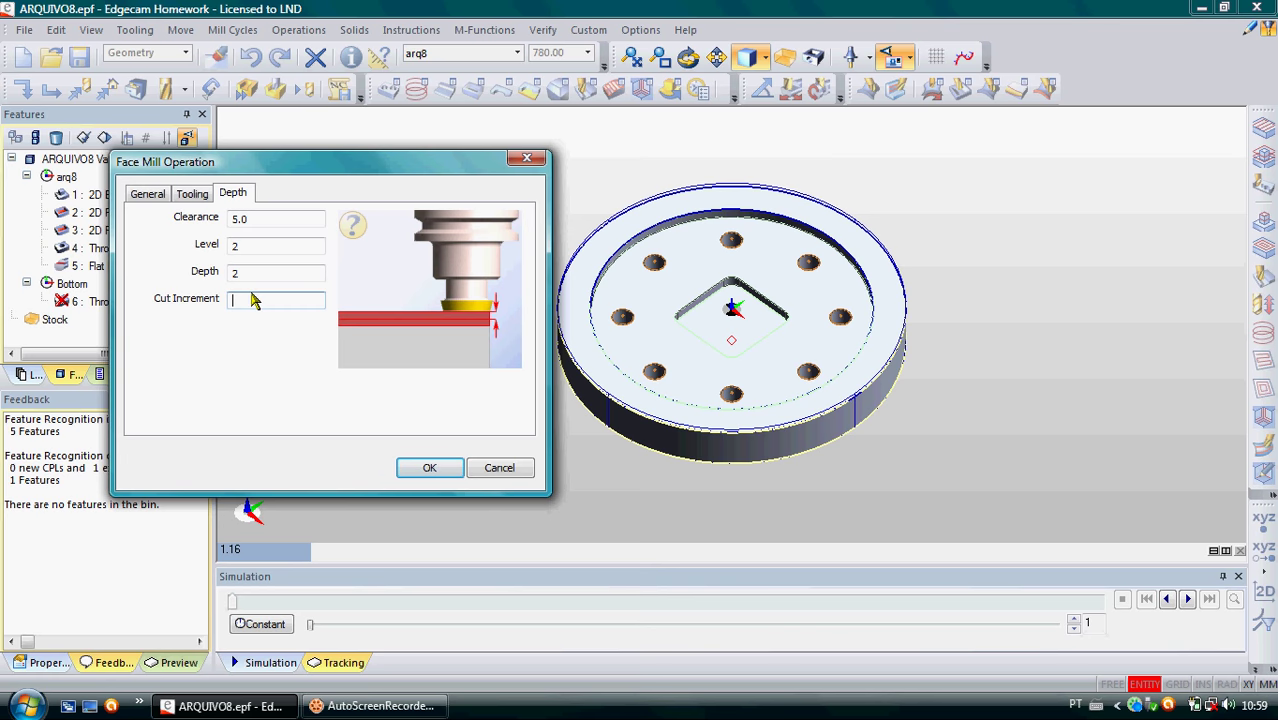
{"action": "type", "text": "0.5"}
{"action": "left_click", "coordinate": [429, 469]}
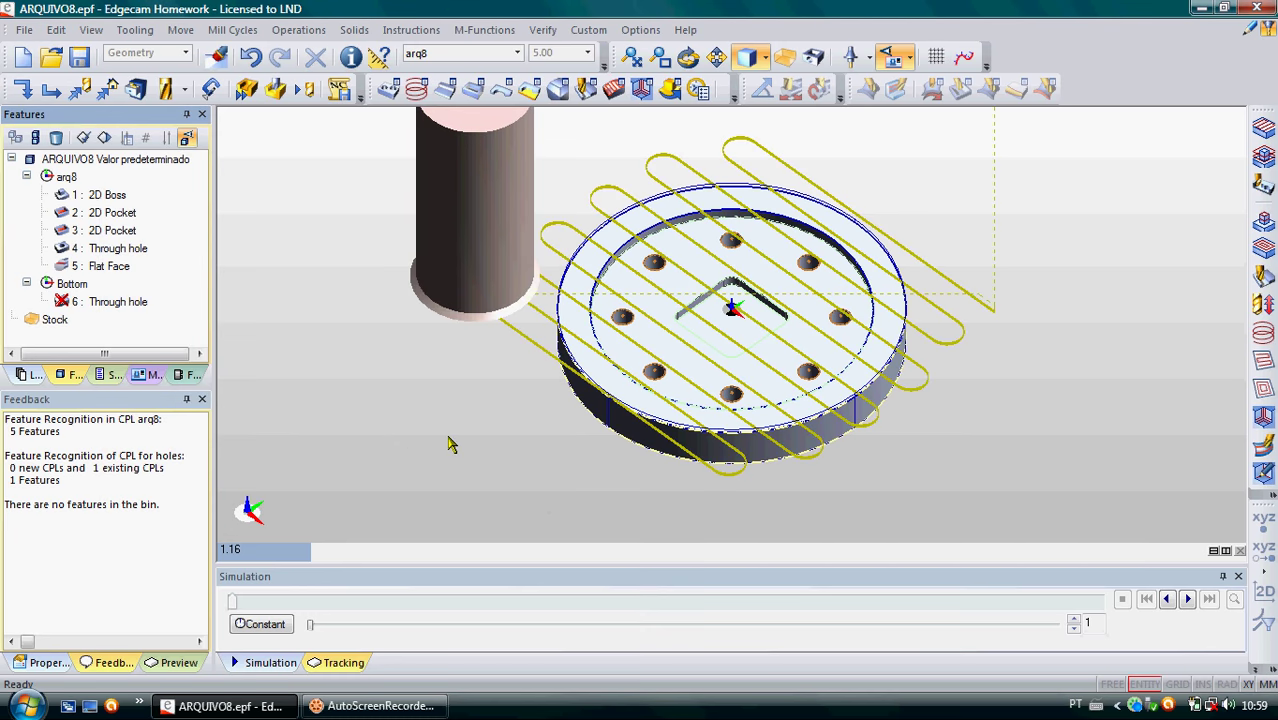
- Open the Face Milling instruction within the face mill operation for editing and re-enter its percentage stepover
{"action": "left_click", "coordinate": [106, 376]}
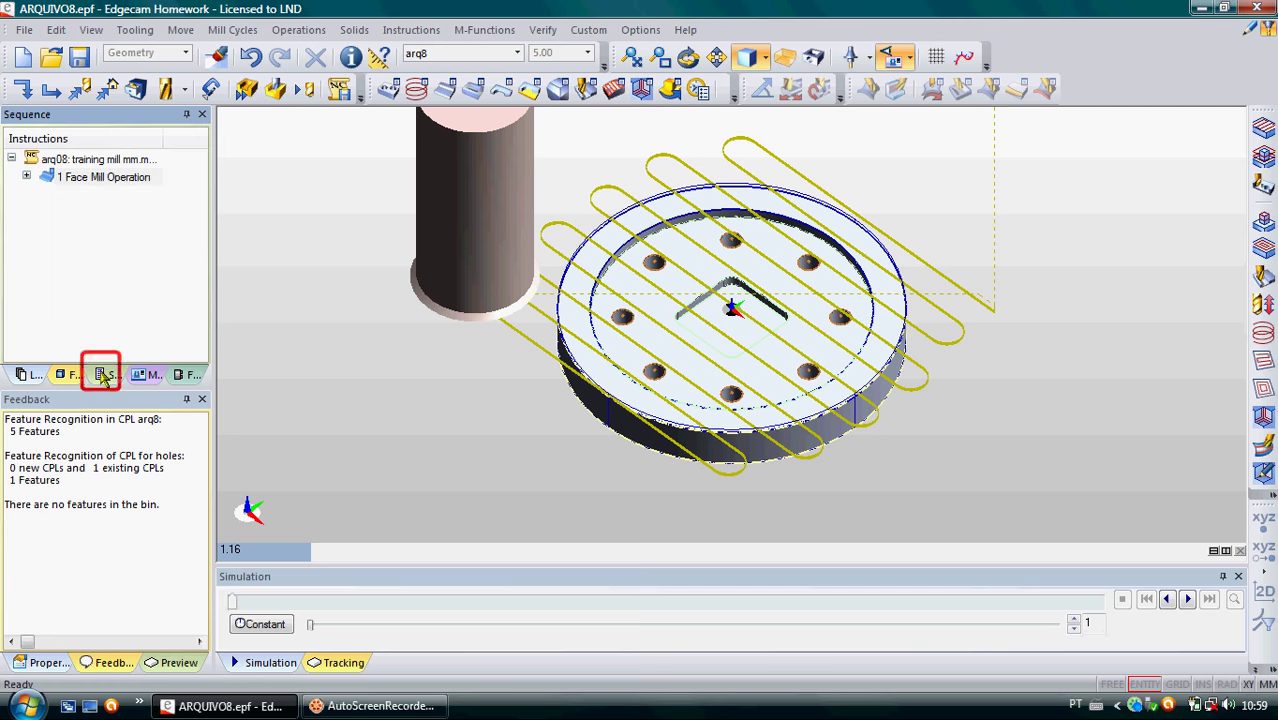
{"action": "left_click", "coordinate": [26, 177]}
{"action": "left_click", "coordinate": [100, 248]}
{"action": "right_click", "coordinate": [96, 250]}
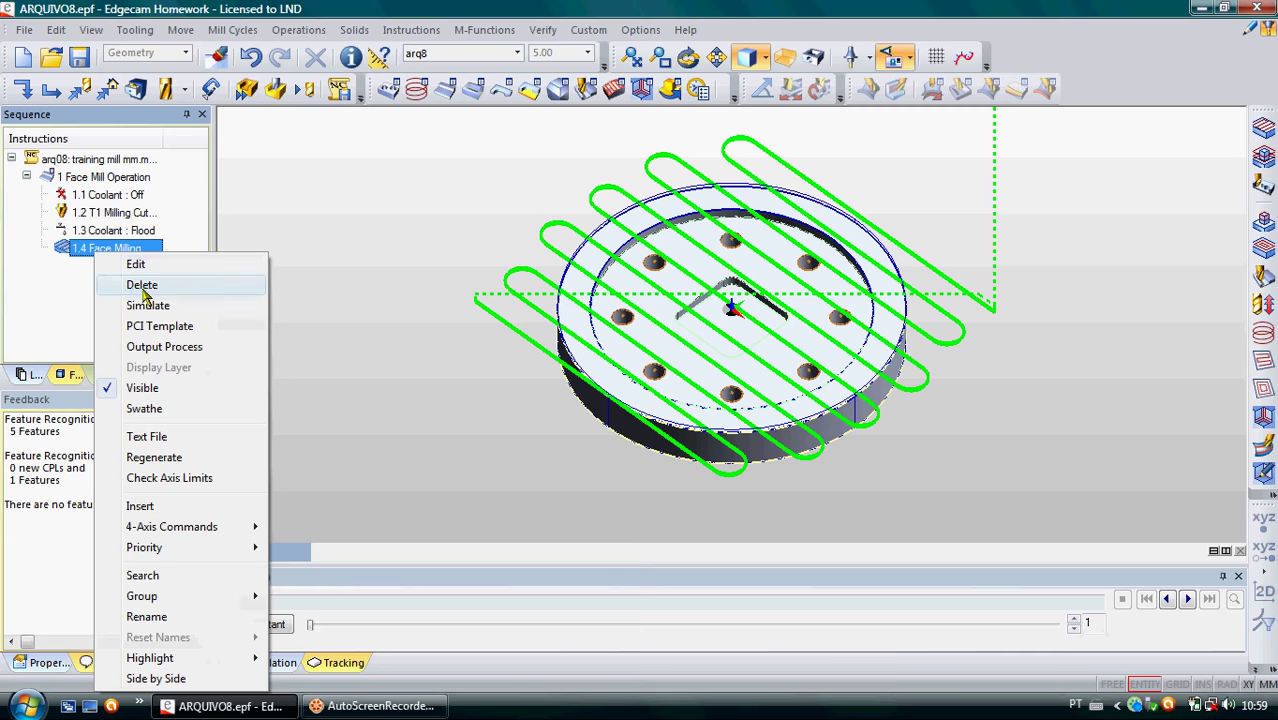
{"action": "left_click", "coordinate": [136, 264]}
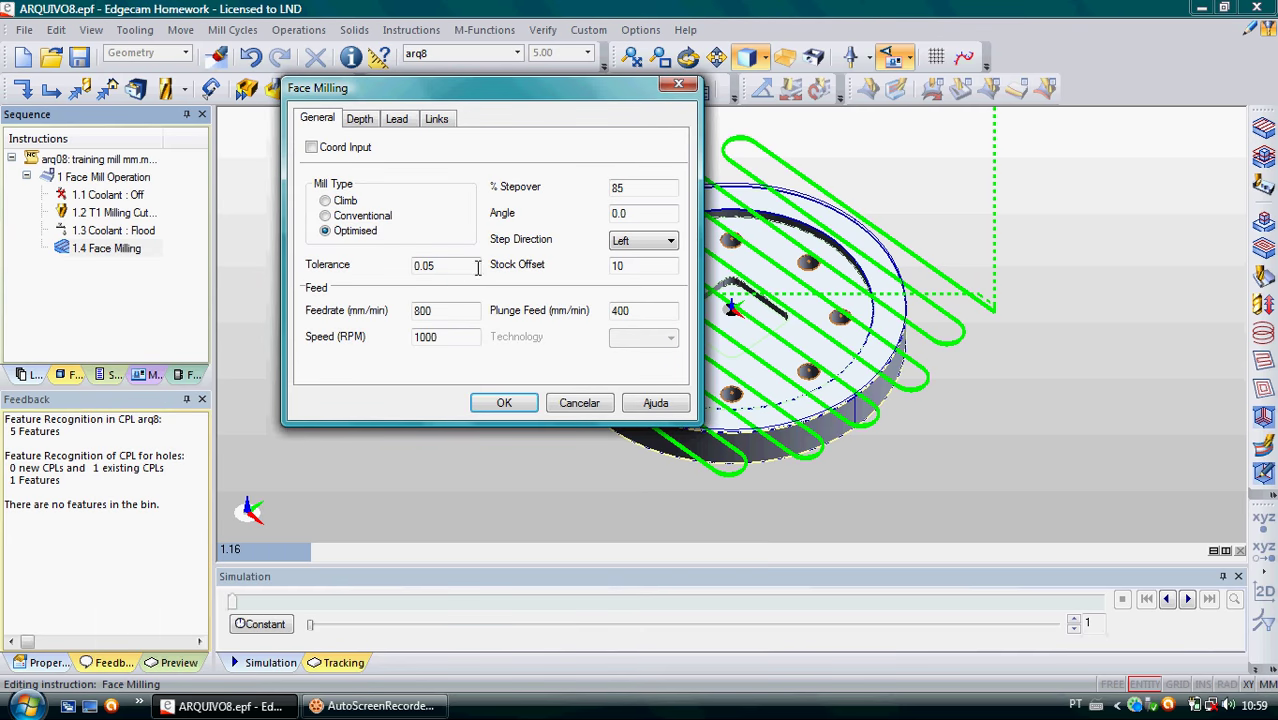
{"action": "left_click", "coordinate": [635, 268]}
{"action": "left_click", "coordinate": [631, 214]}
{"action": "left_click", "coordinate": [638, 188]}
{"action": "double_click", "coordinate": [630, 188]}
{"action": "type", "text": "8"}
- Review the Face Milling depth, links and lead settings and accept the edited instruction
{"action": "left_click", "coordinate": [359, 119]}
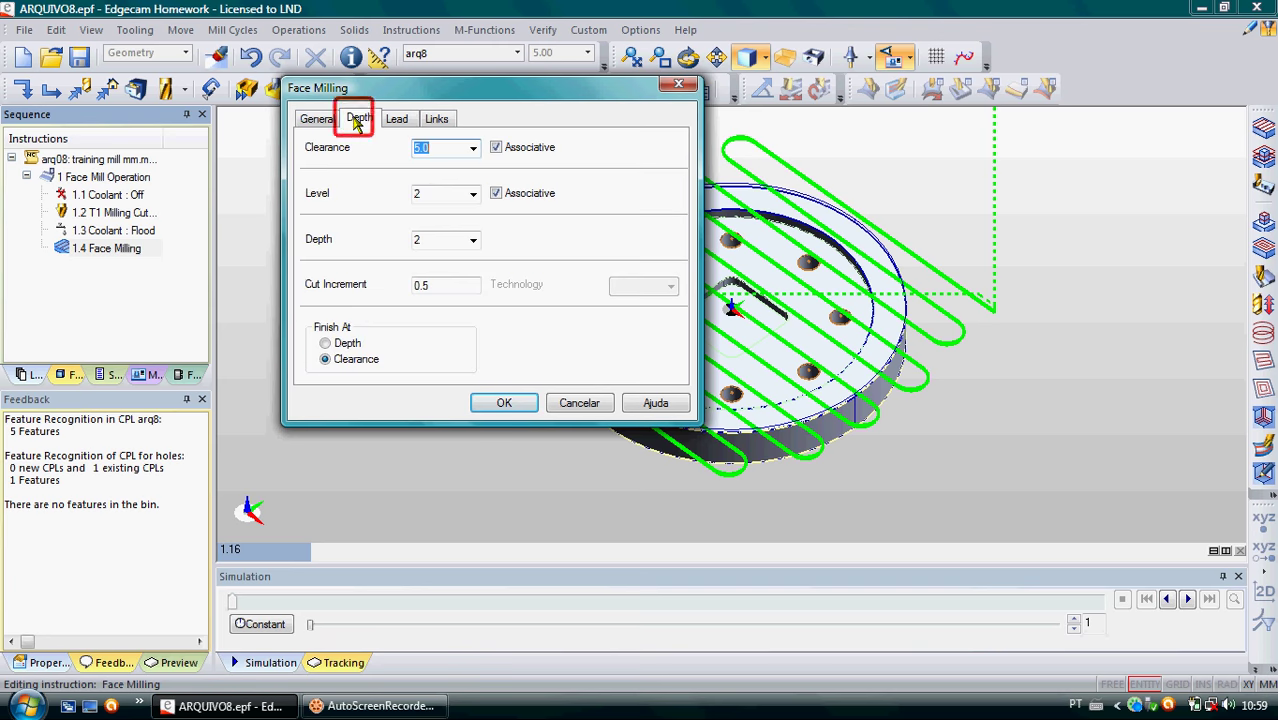
{"action": "double_click", "coordinate": [428, 193]}
{"action": "left_click", "coordinate": [433, 242]}
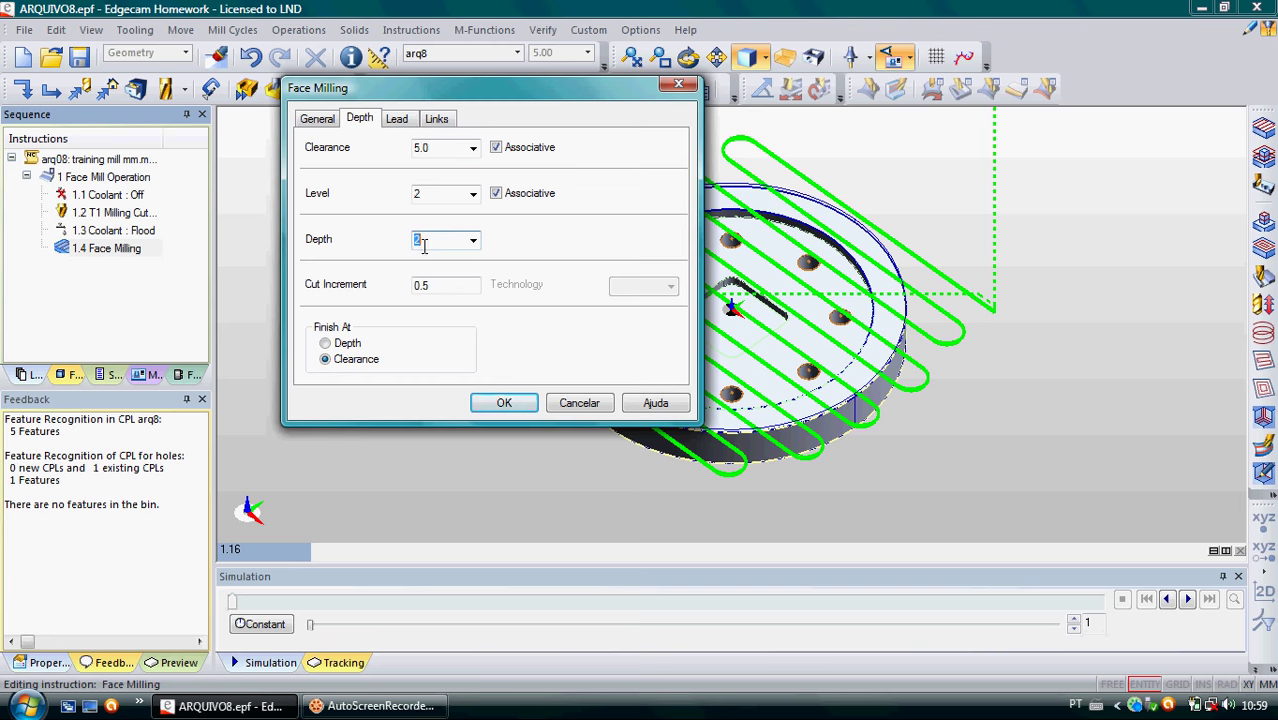
{"action": "left_click", "coordinate": [437, 286]}
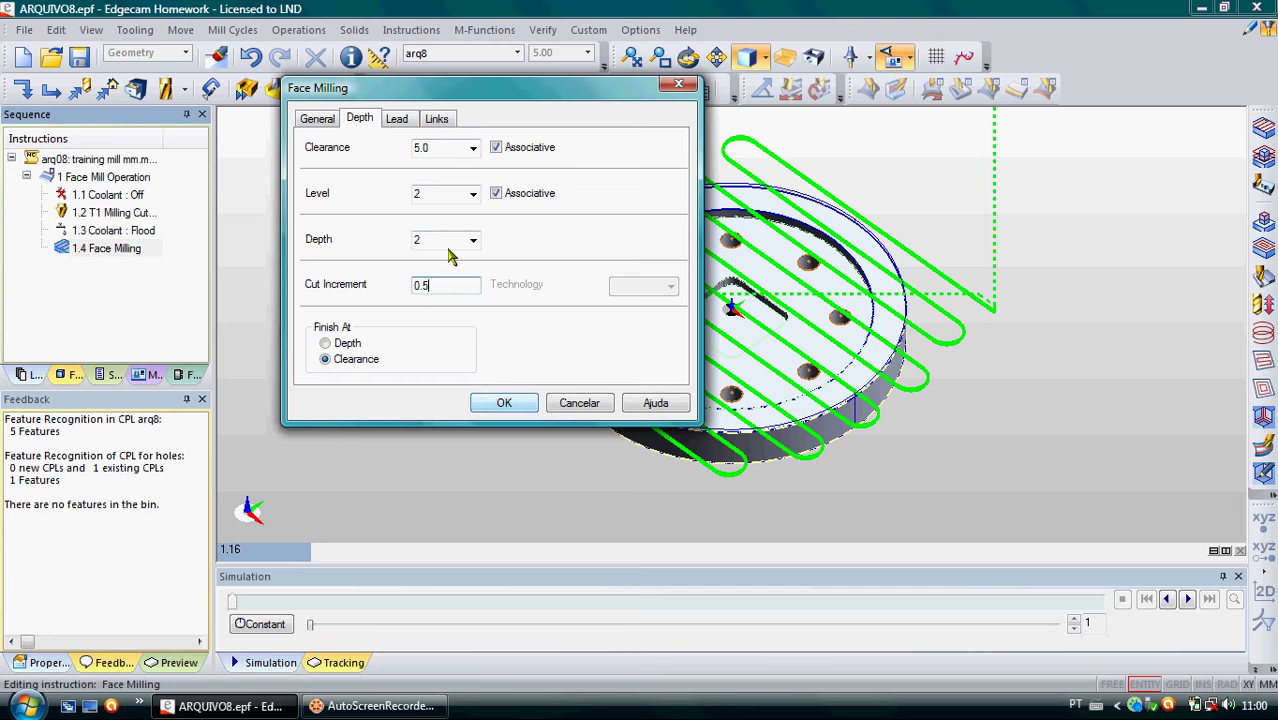
{"action": "left_click", "coordinate": [433, 124]}
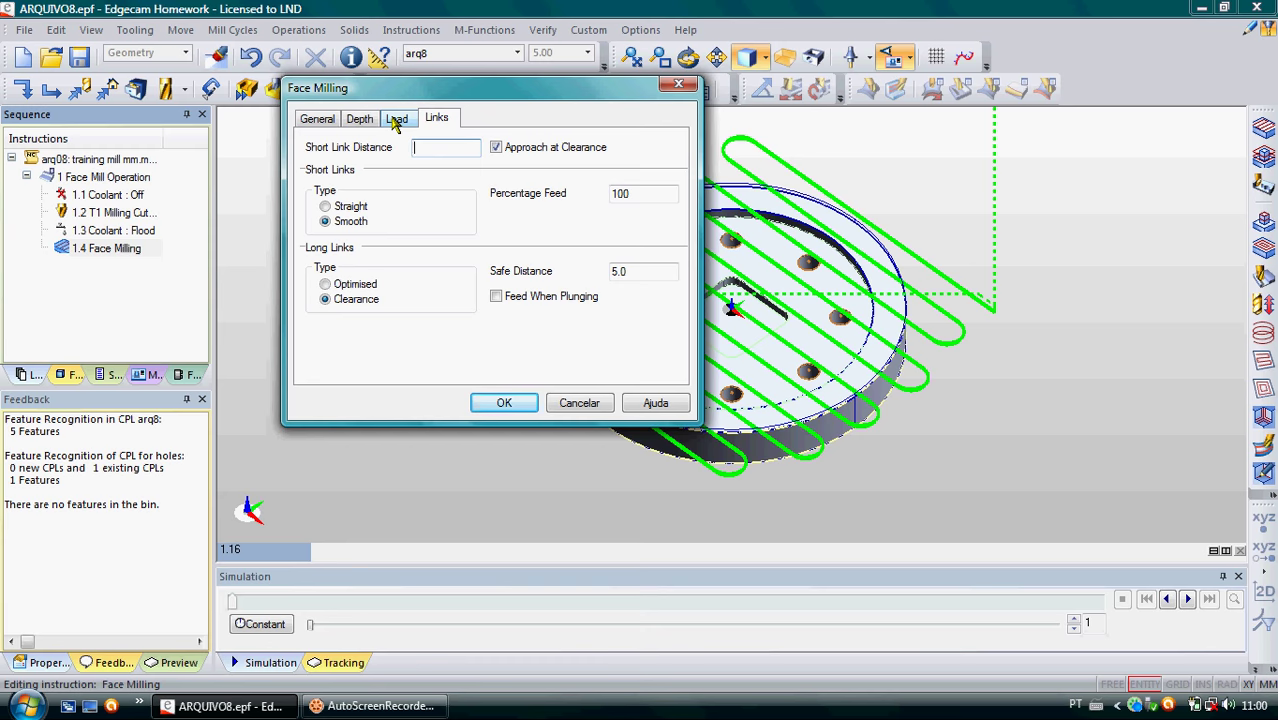
{"action": "left_click", "coordinate": [396, 120]}
{"action": "left_click", "coordinate": [435, 121]}
{"action": "left_click", "coordinate": [400, 122]}
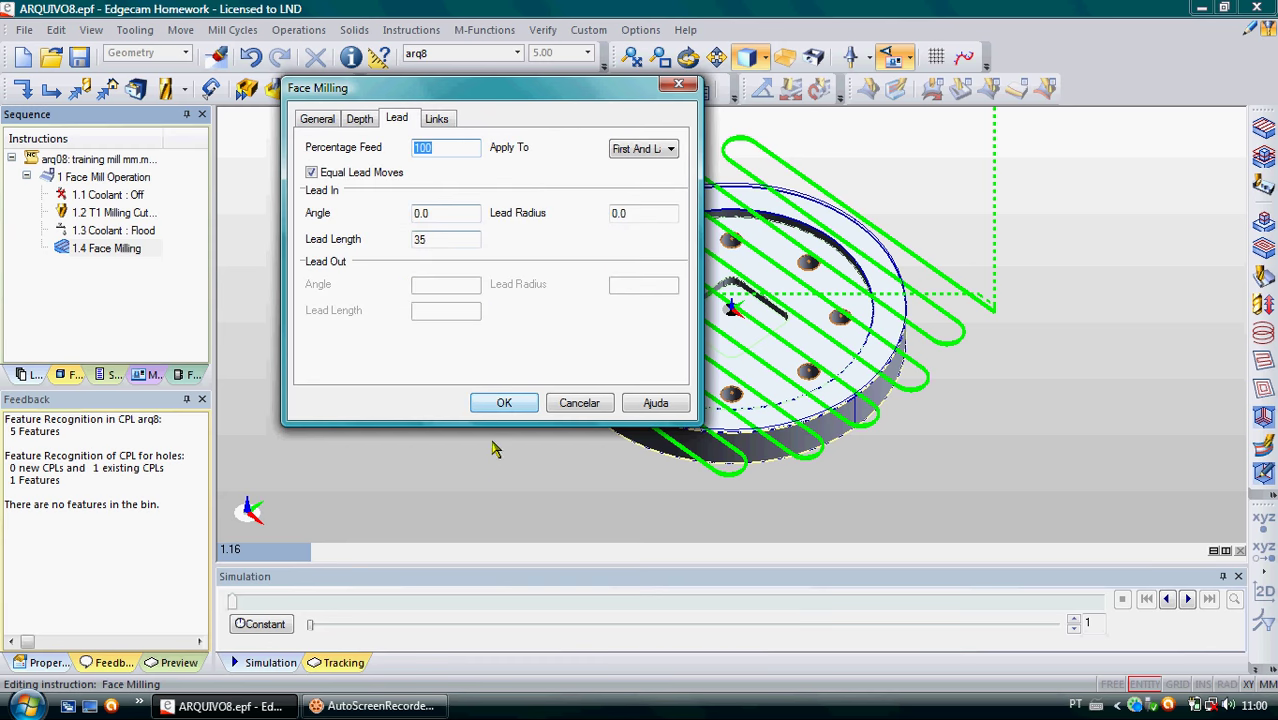
{"action": "left_click", "coordinate": [501, 403]}
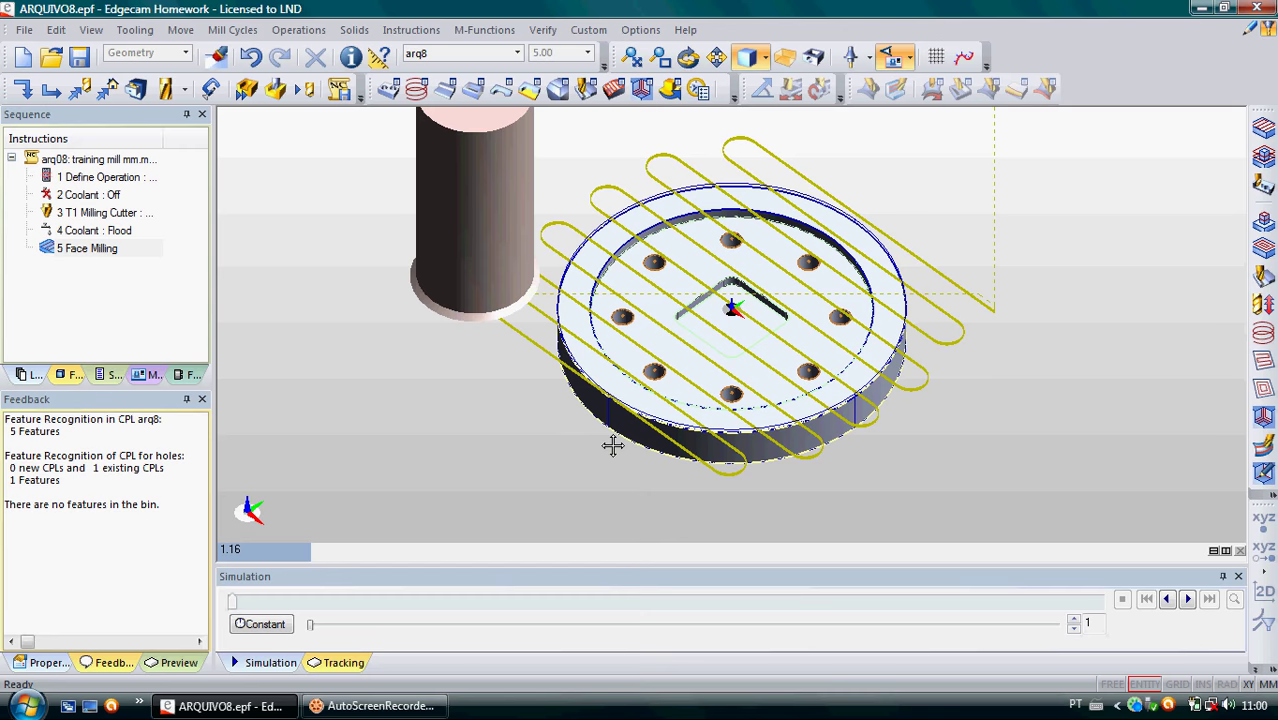
- Edit the T1 milling cutter of the face milling to clear its taper angle, and accept the change
{"action": "middle_click_drag", "start_coordinate": [622, 455], "coordinate": [717, 363]}
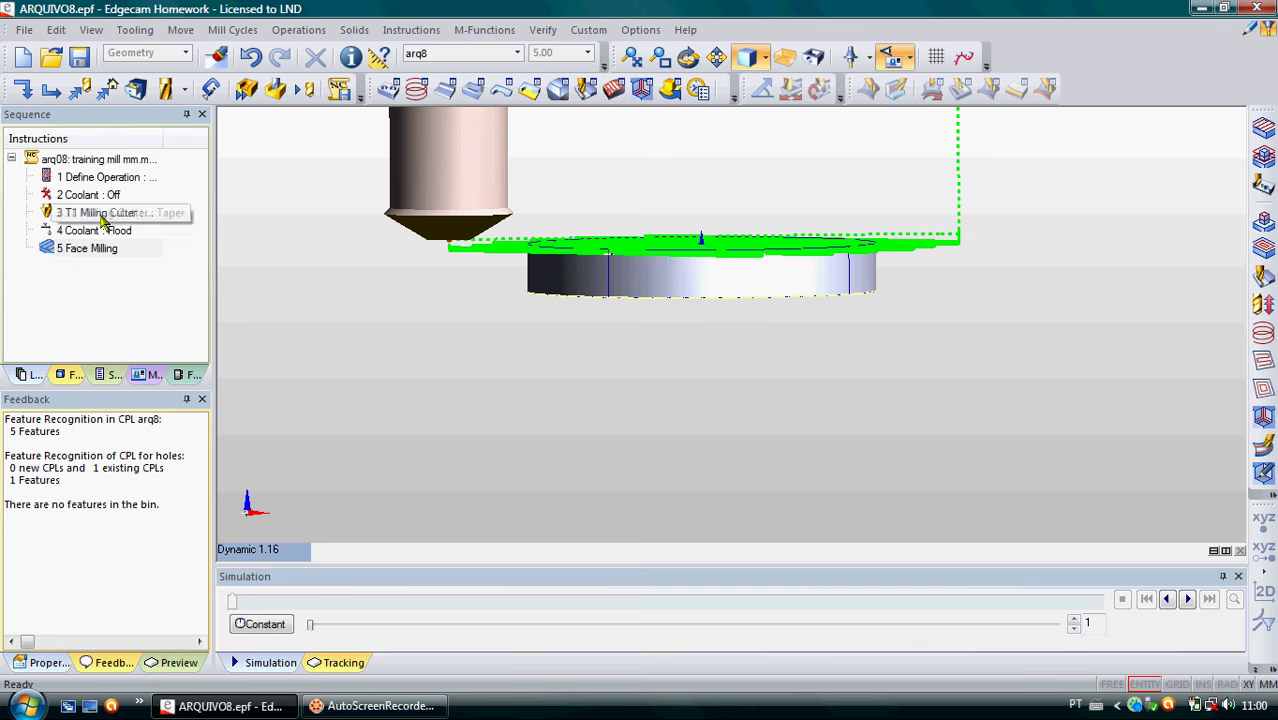
{"action": "left_click", "coordinate": [100, 213]}
{"action": "right_click", "coordinate": [100, 213]}
{"action": "left_click", "coordinate": [148, 228]}
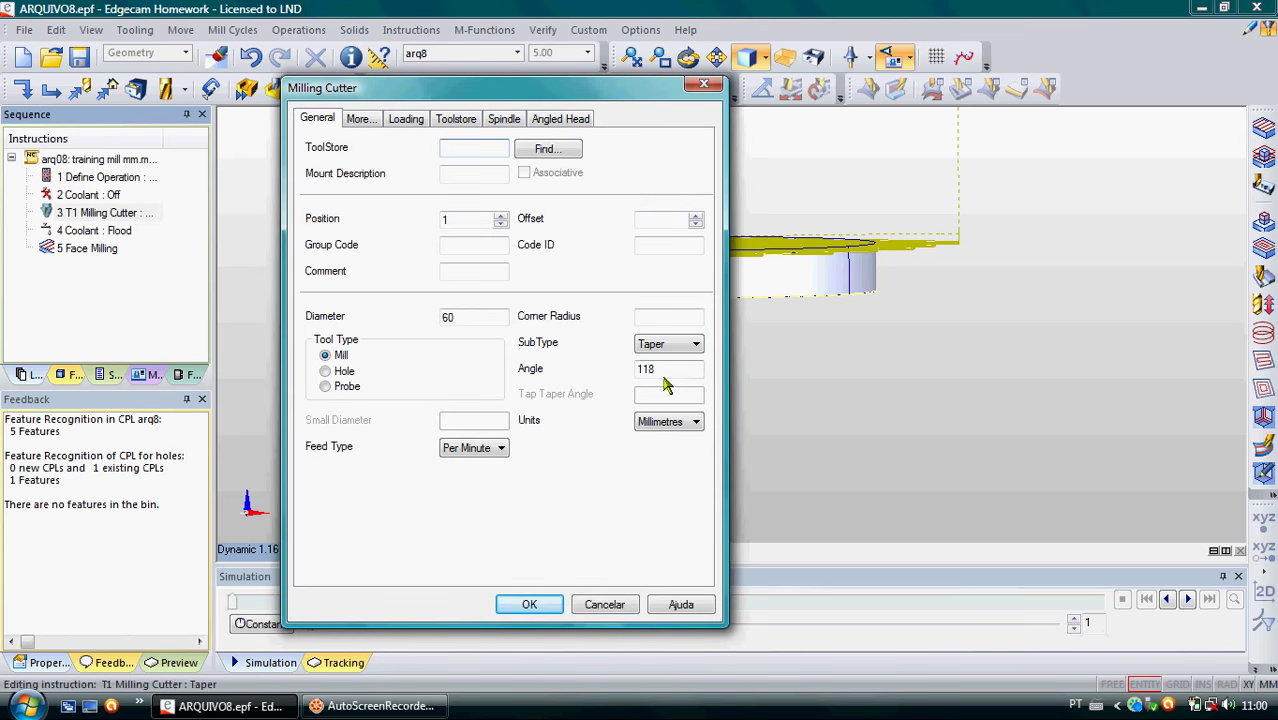
{"action": "double_click", "coordinate": [661, 370]}
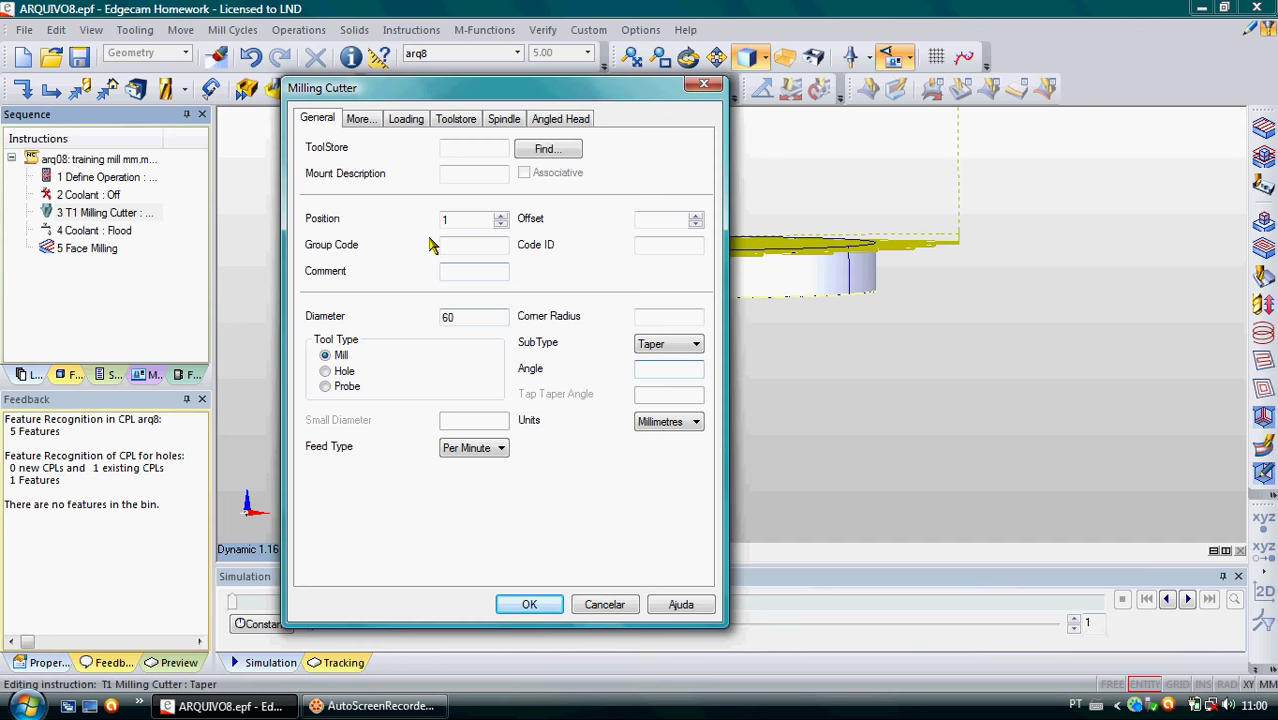
{"action": "left_click", "coordinate": [530, 605]}
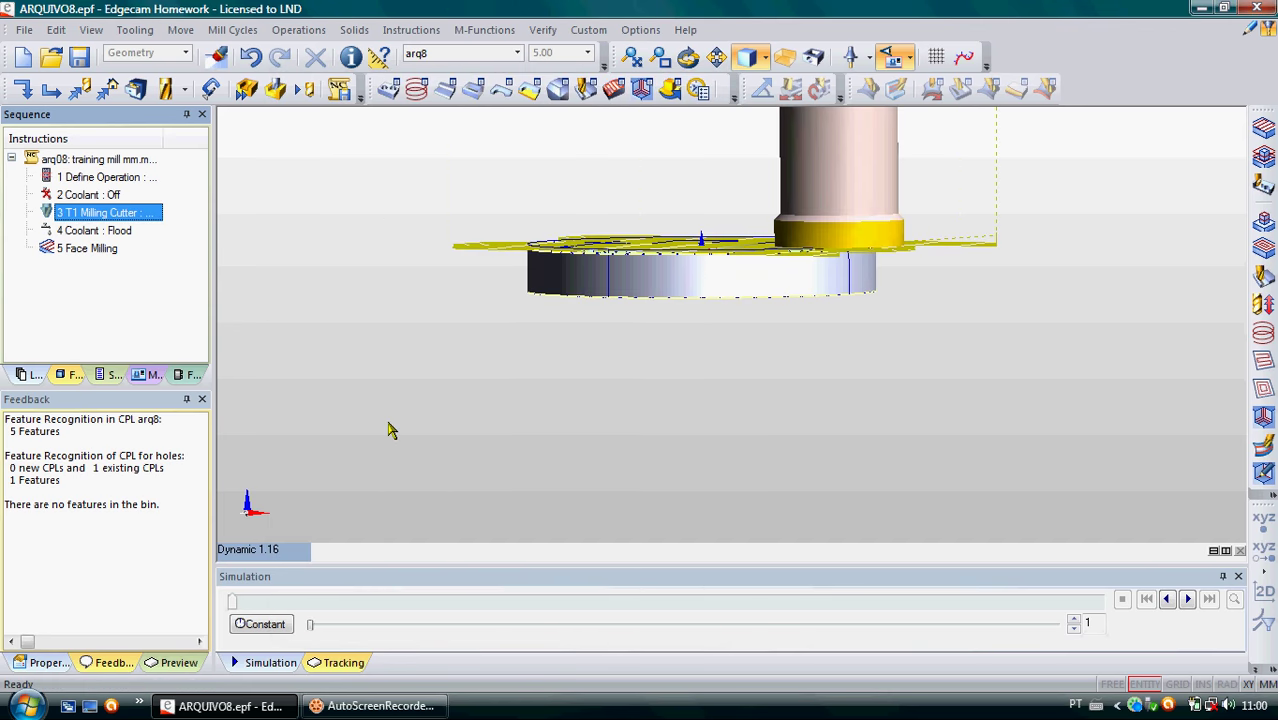
- Simulate the face milling on the cylindrical stock at a raised playback speed through to the end, and close the simulator
{"action": "mouse_move", "coordinate": [537, 317]}
{"action": "middle_mouse_down"}
{"action": "mouse_move", "coordinate": [516, 383]}
{"action": "mouse_move", "coordinate": [608, 420]}
{"action": "mouse_move", "coordinate": [576, 400]}
{"action": "mouse_move", "coordinate": [650, 338]}
{"action": "mouse_move", "coordinate": [685, 337]}
{"action": "mouse_move", "coordinate": [633, 371]}
{"action": "mouse_move", "coordinate": [682, 351]}
{"action": "mouse_move", "coordinate": [478, 333]}
{"action": "mouse_move", "coordinate": [549, 313]}
{"action": "mouse_move", "coordinate": [603, 265]}
{"action": "mouse_move", "coordinate": [590, 228]}
{"action": "mouse_move", "coordinate": [656, 203]}
{"action": "mouse_move", "coordinate": [760, 217]}
{"action": "mouse_move", "coordinate": [779, 248]}
{"action": "mouse_move", "coordinate": [625, 285]}
{"action": "mouse_move", "coordinate": [516, 251]}
{"action": "mouse_move", "coordinate": [448, 294]}
{"action": "mouse_move", "coordinate": [454, 283]}
{"action": "middle_mouse_up"}
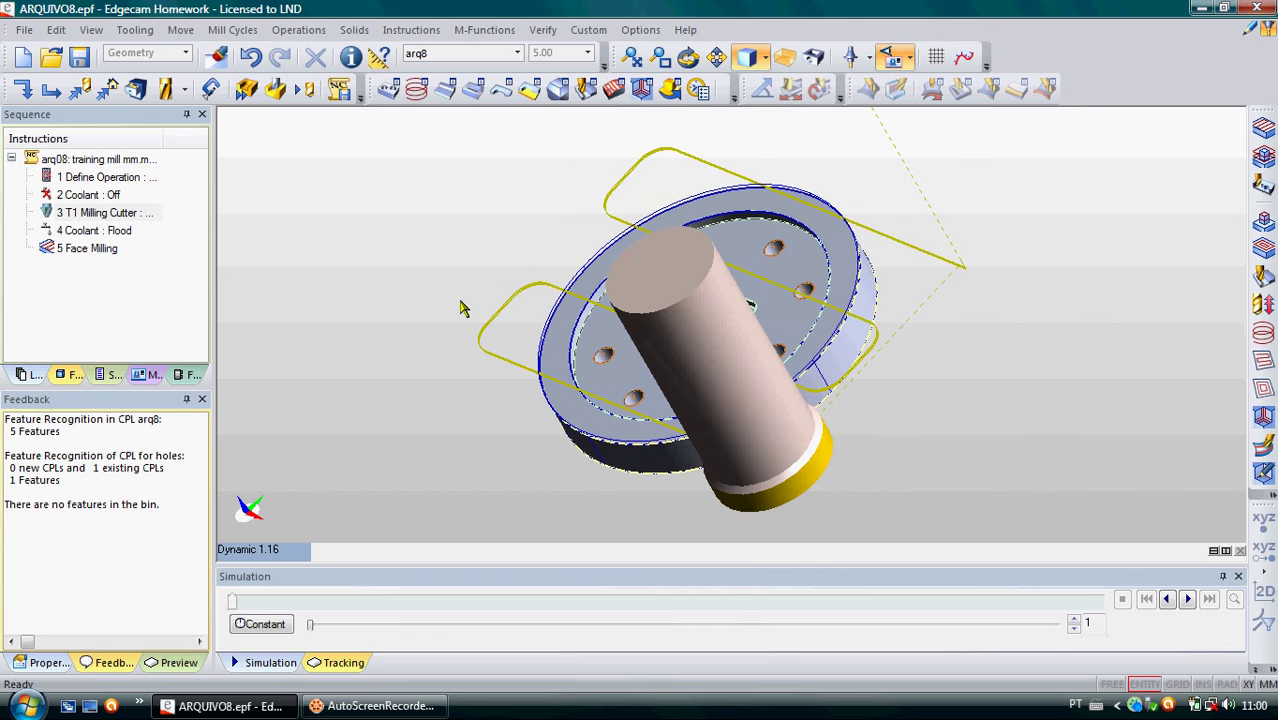
{"action": "middle_click_drag", "start_coordinate": [620, 302], "coordinate": [505, 234]}
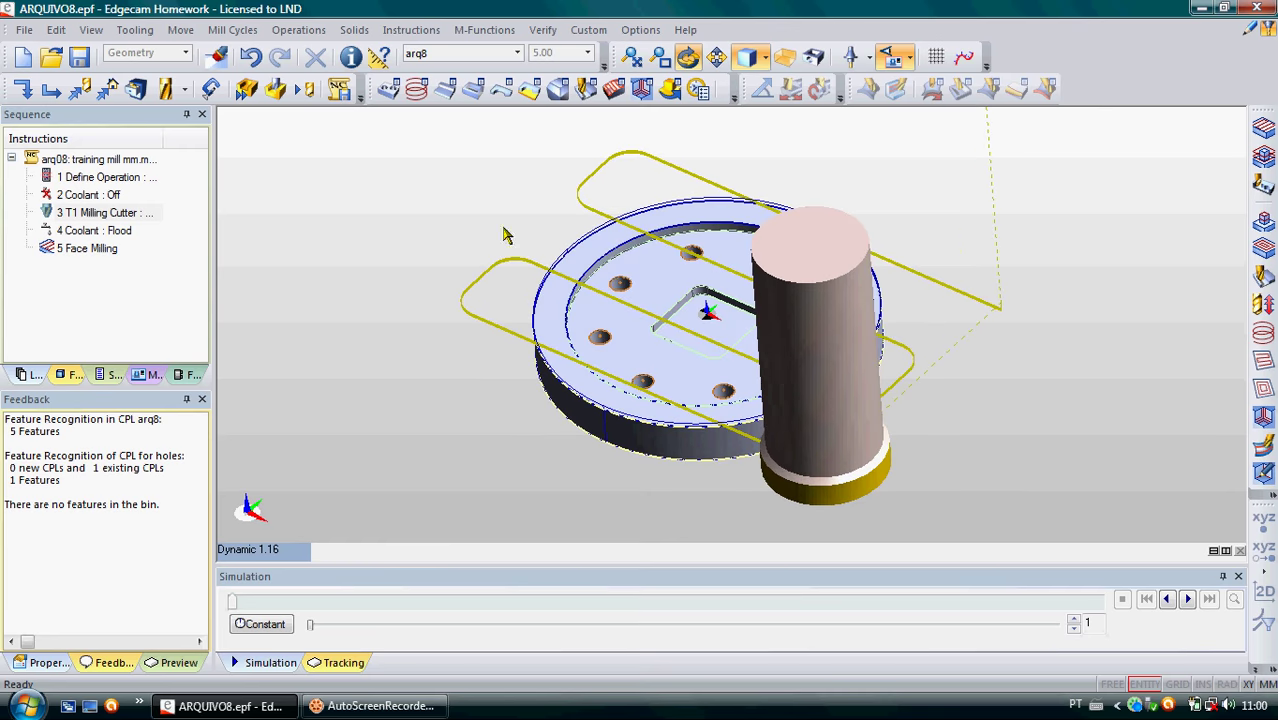
{"action": "left_click", "coordinate": [403, 214]}
{"action": "left_click", "coordinate": [275, 89]}
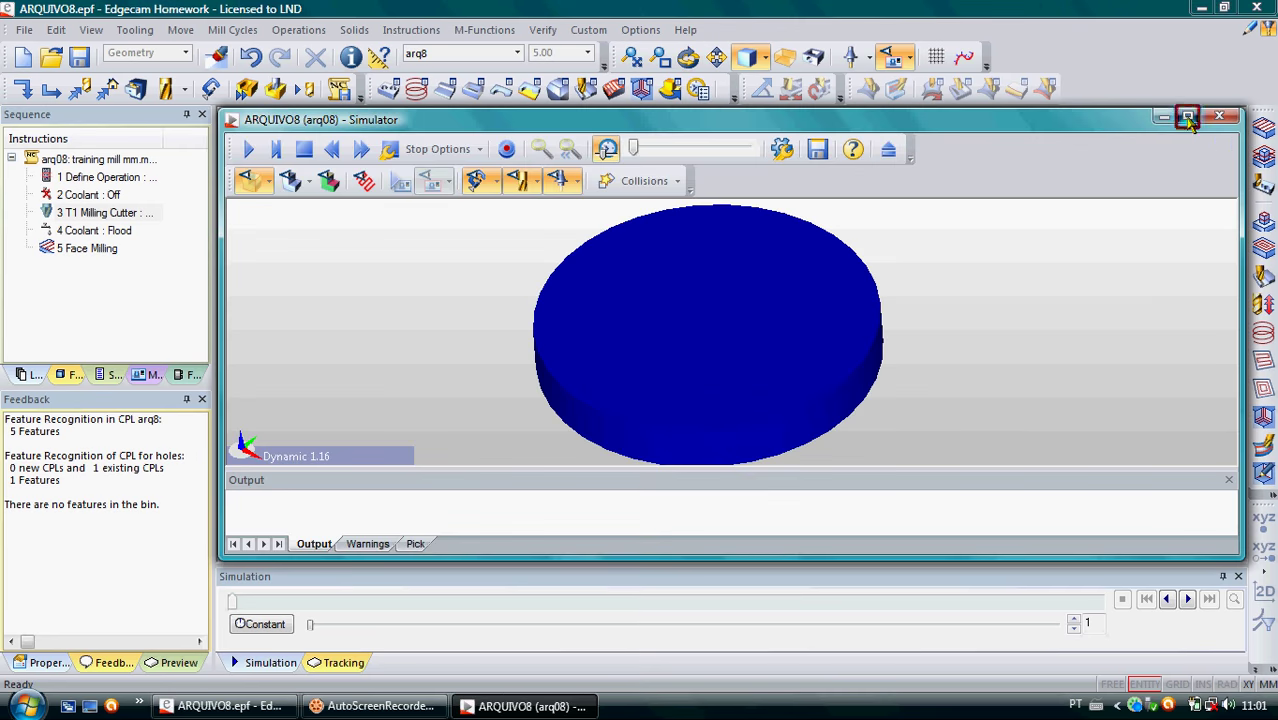
{"action": "left_click", "coordinate": [1188, 118]}
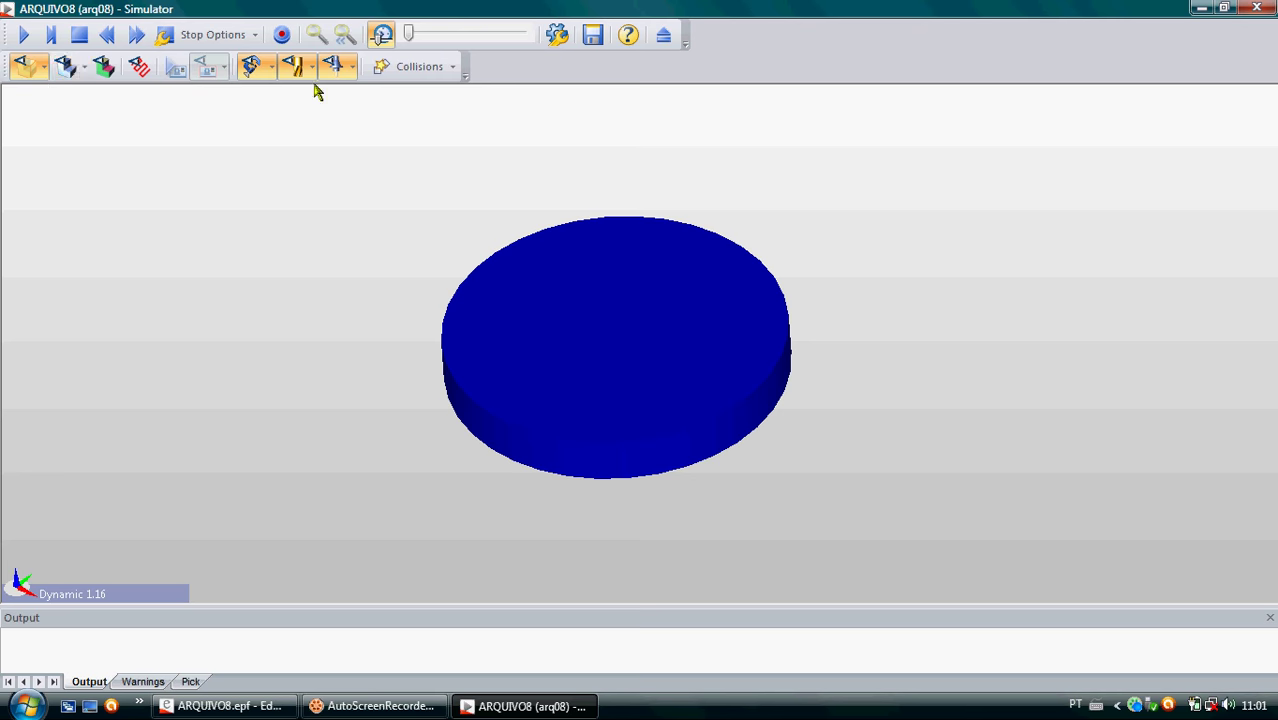
{"action": "left_click", "coordinate": [281, 34]}
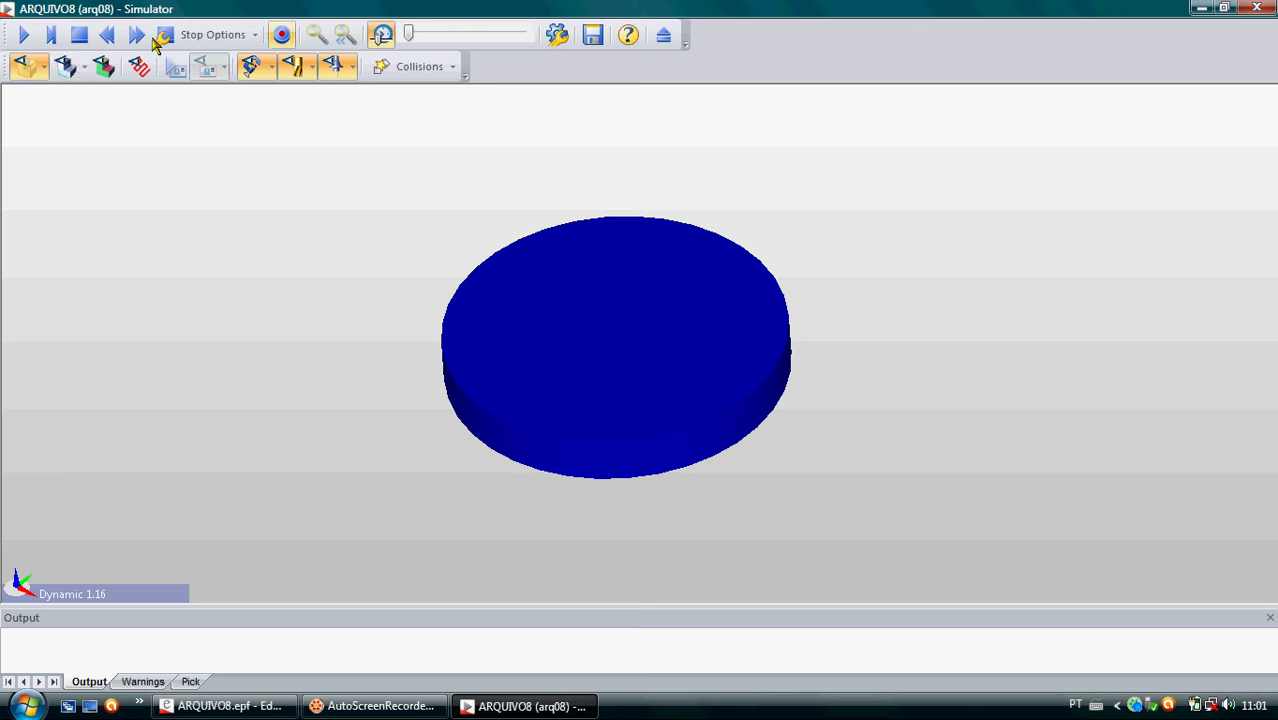
{"action": "left_click", "coordinate": [24, 34]}
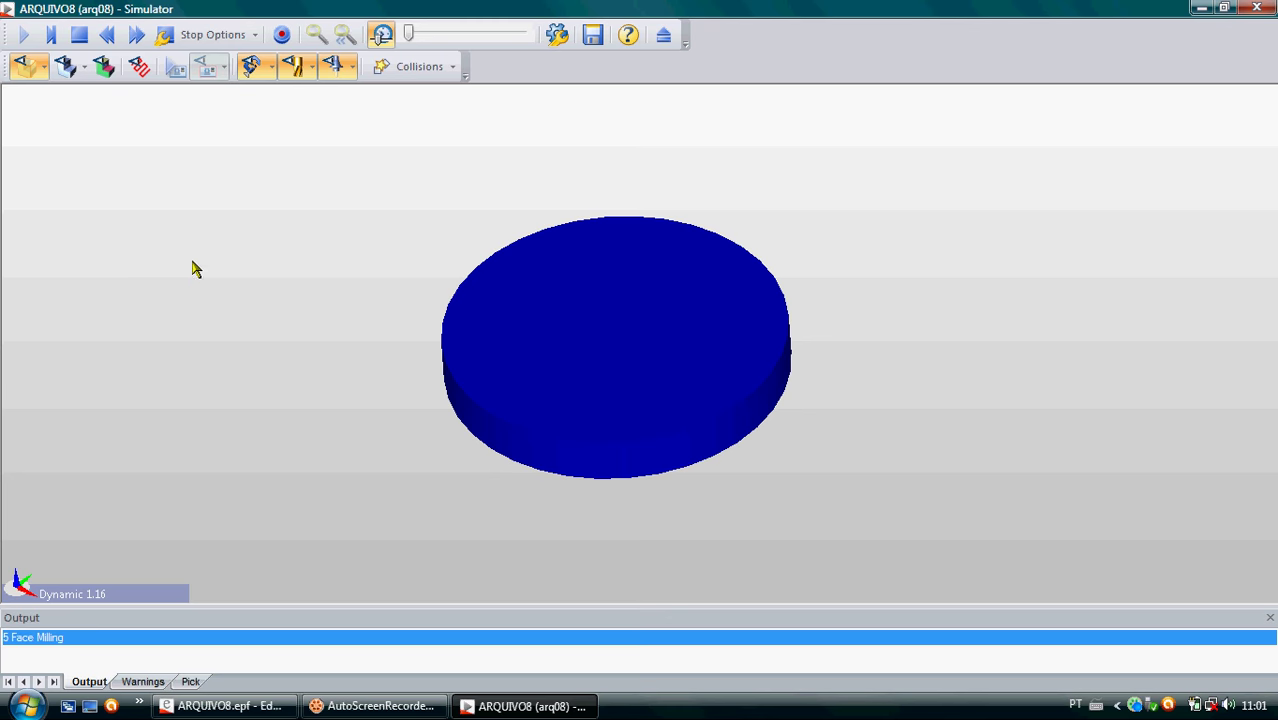
{"action": "left_click_drag", "start_coordinate": [409, 38], "coordinate": [467, 47]}
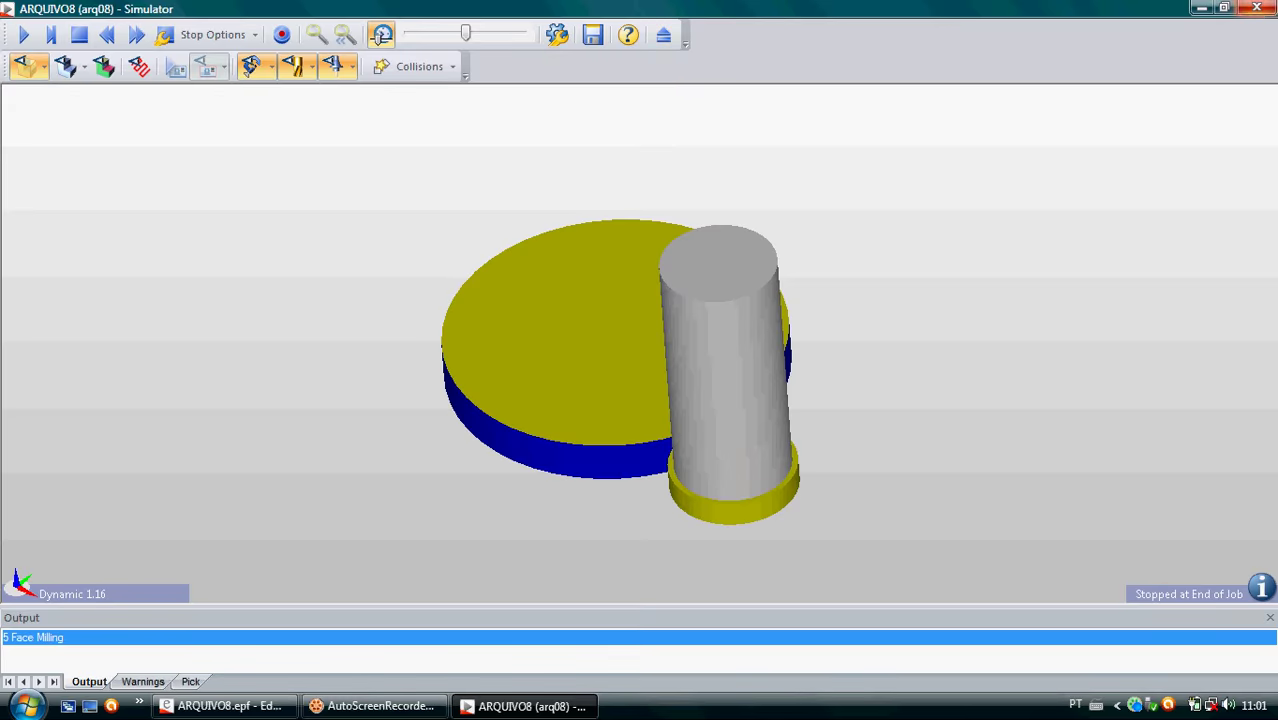
{"action": "left_click", "coordinate": [1258, 9]}
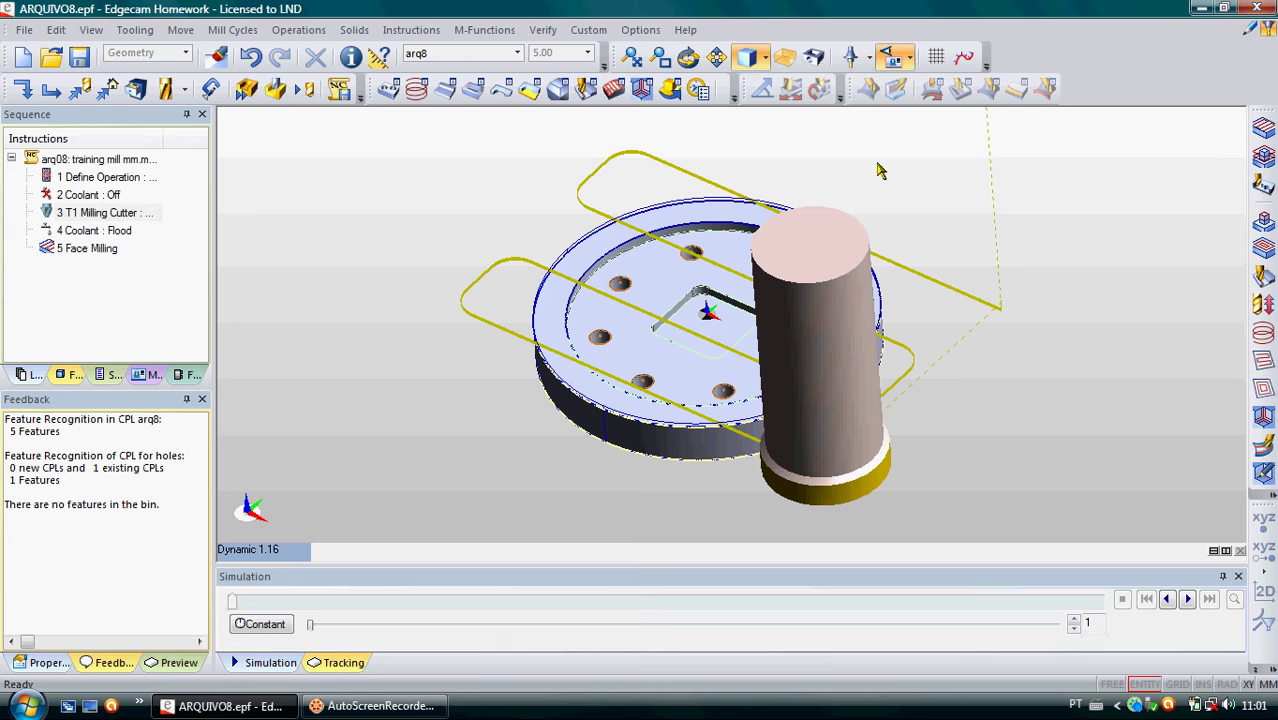
- Add a Move to Toolchange after the Face Milling instruction with X Fixed and Y Fixed enabled
{"action": "left_click", "coordinate": [88, 278]}
{"action": "left_click", "coordinate": [170, 252]}
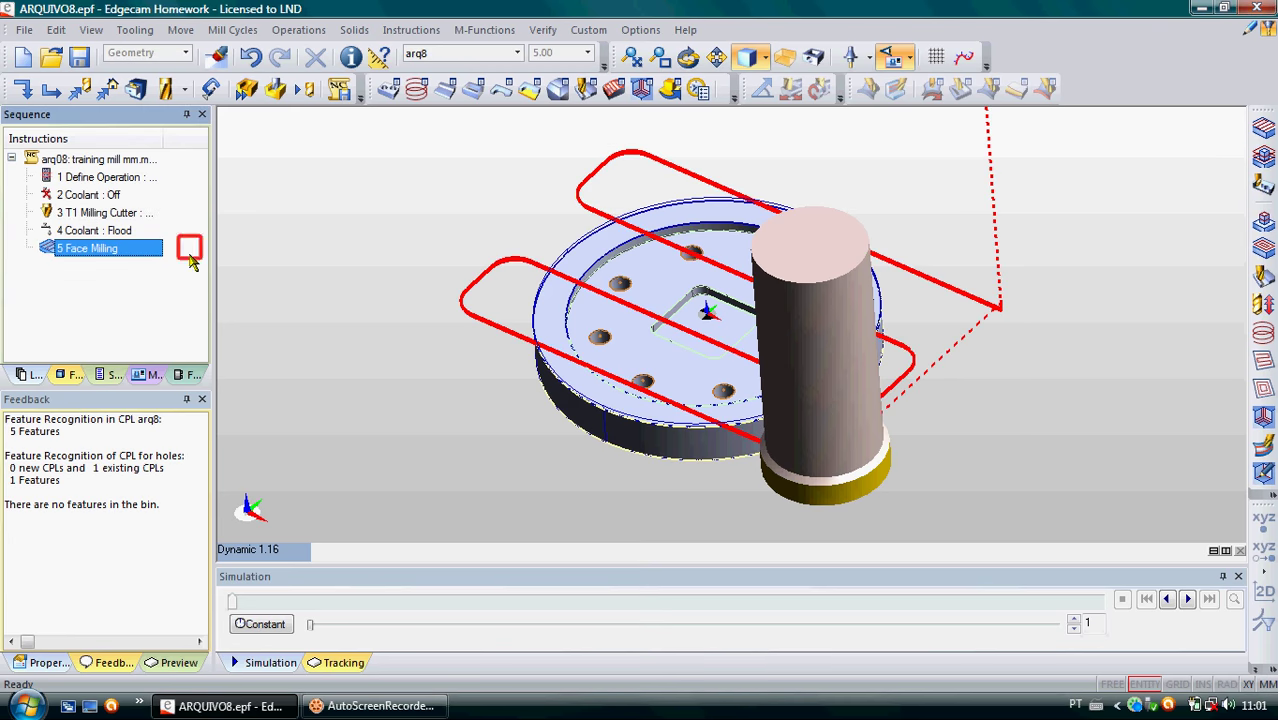
{"action": "left_click", "coordinate": [82, 90]}
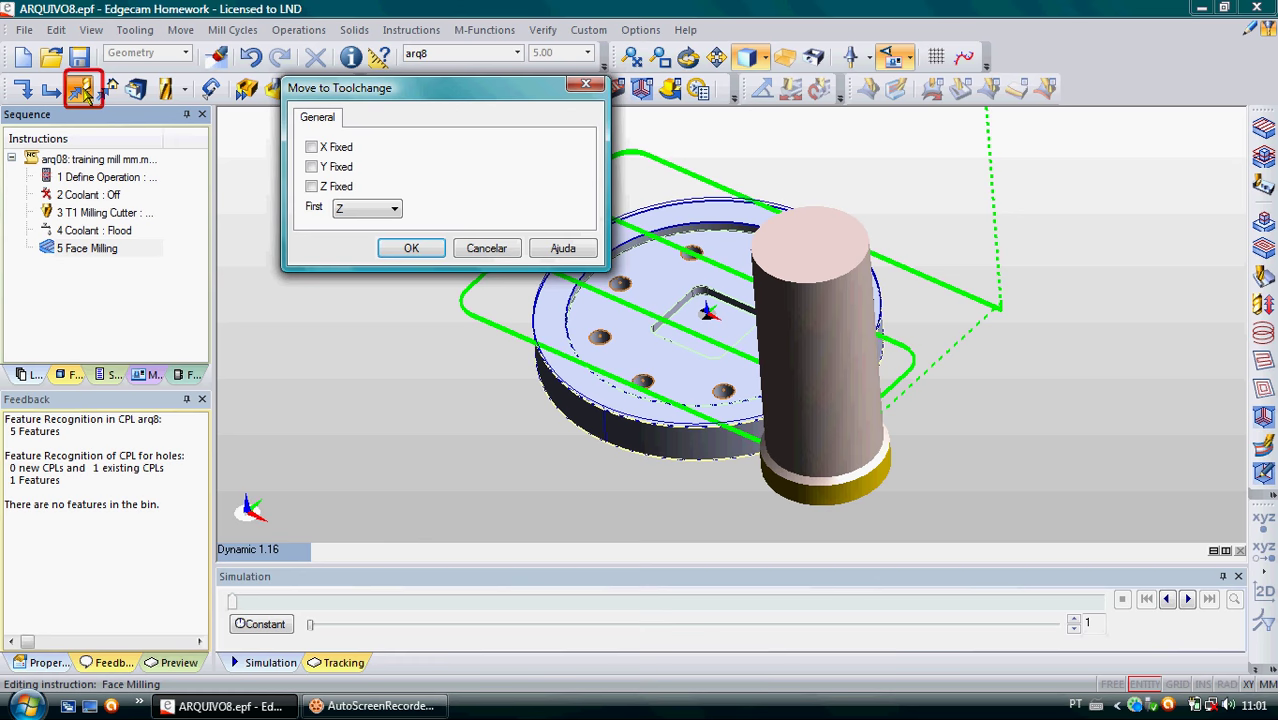
{"action": "left_click", "coordinate": [311, 147]}
{"action": "left_click", "coordinate": [311, 167]}
{"action": "left_click", "coordinate": [392, 258]}
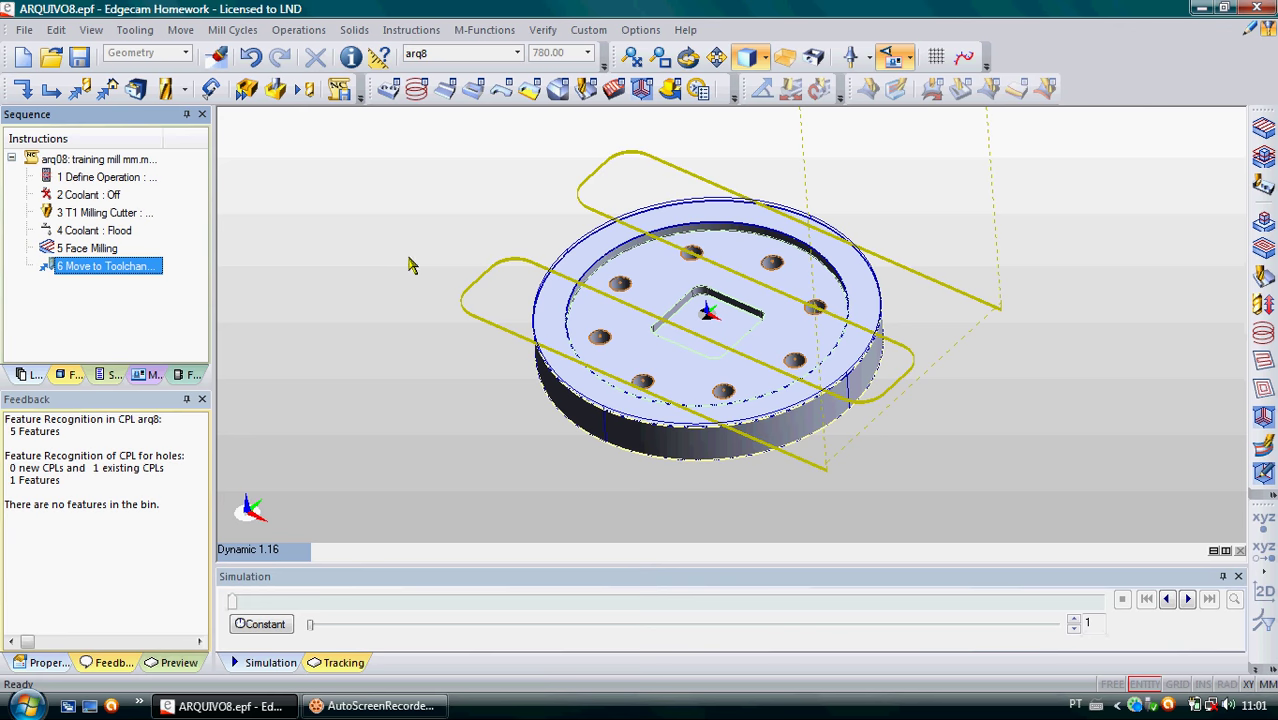
- Start a Roughing Operation on the circular 2D Pocket, feature 2, with Optimised mill type, 85% stepover and 0.2 offset
{"action": "left_click", "coordinate": [472, 90]}
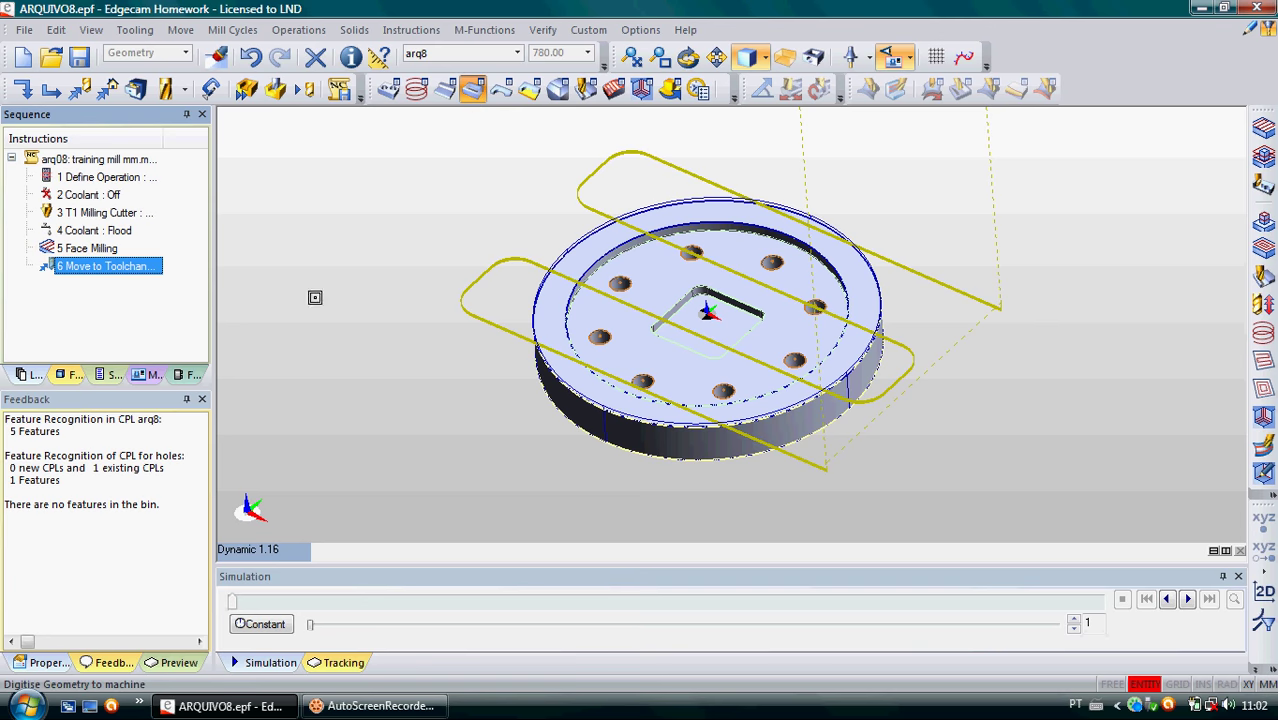
{"action": "left_click", "coordinate": [68, 376]}
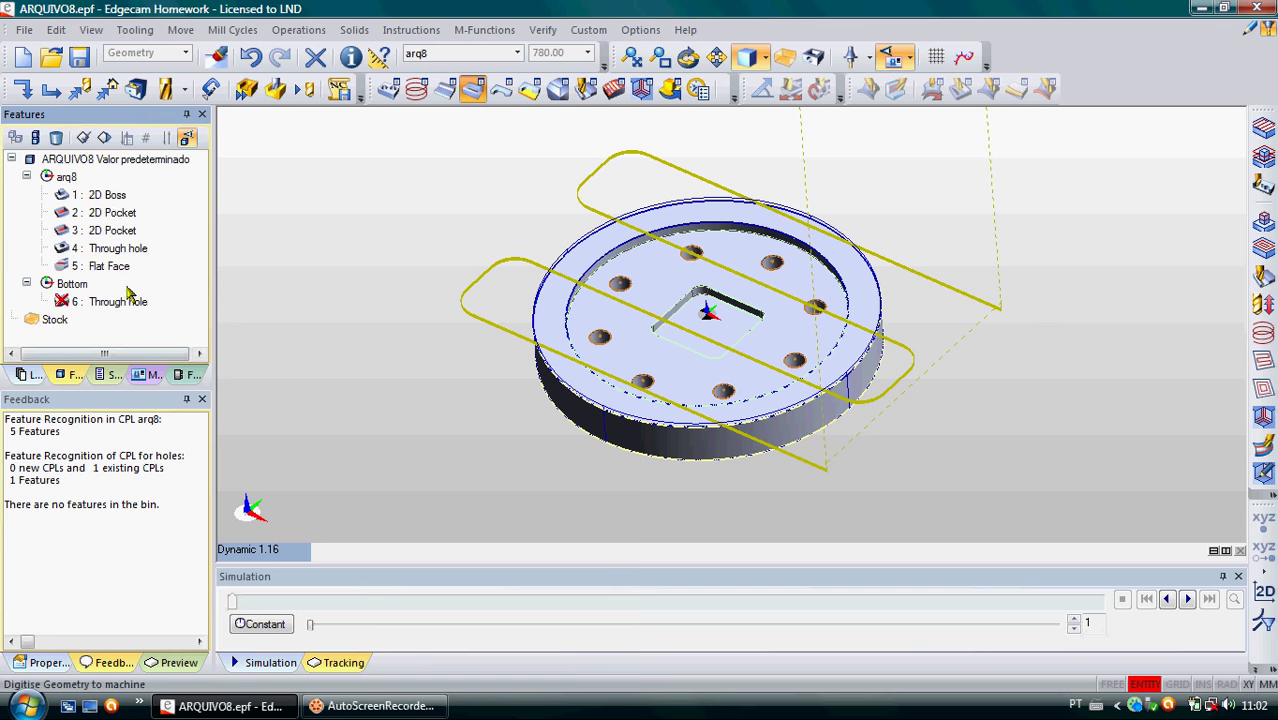
{"action": "left_click", "coordinate": [114, 216]}
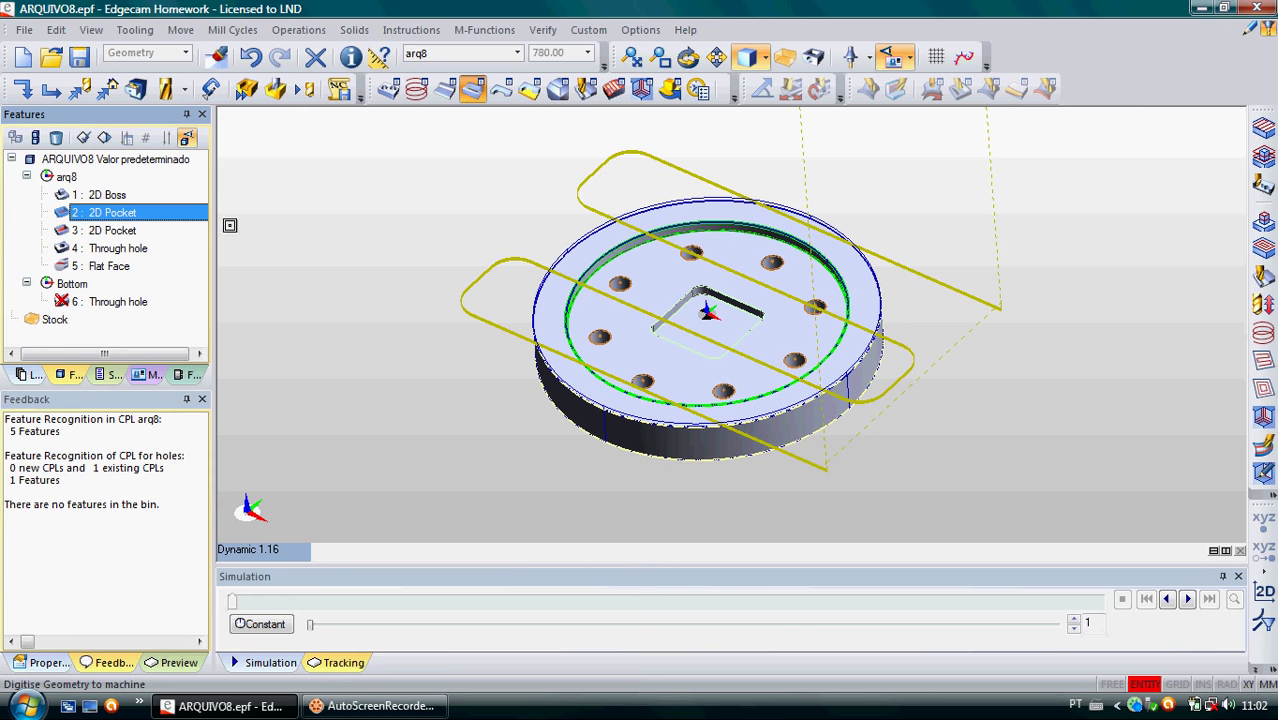
{"action": "right_click", "coordinate": [312, 234]}
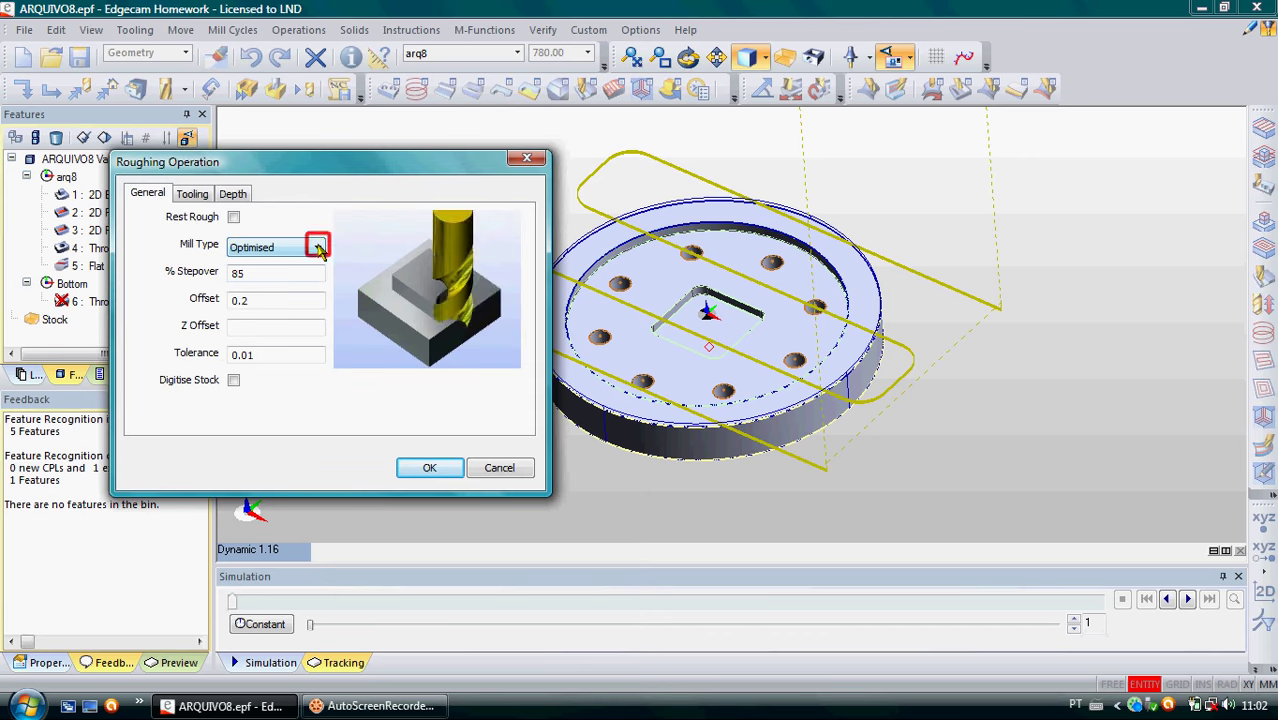
{"action": "left_click", "coordinate": [318, 248]}
{"action": "left_click", "coordinate": [300, 284]}
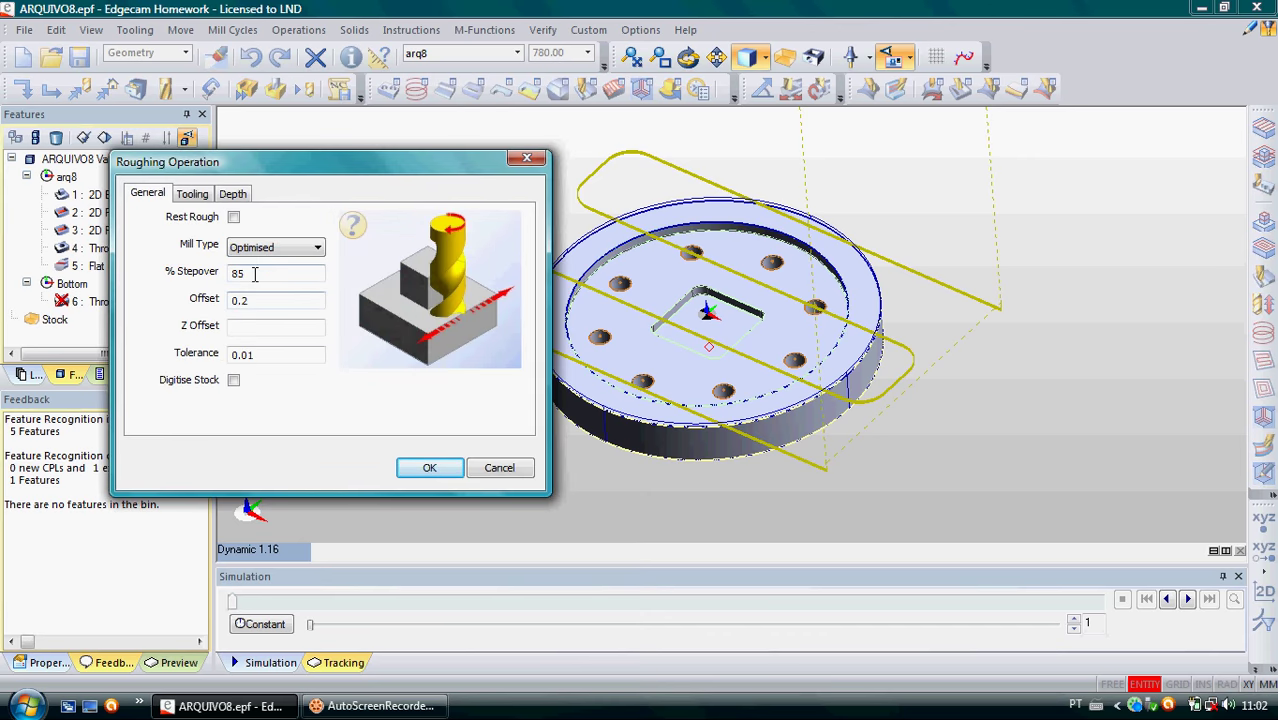
{"action": "left_click", "coordinate": [254, 273]}
{"action": "left_click", "coordinate": [248, 305]}
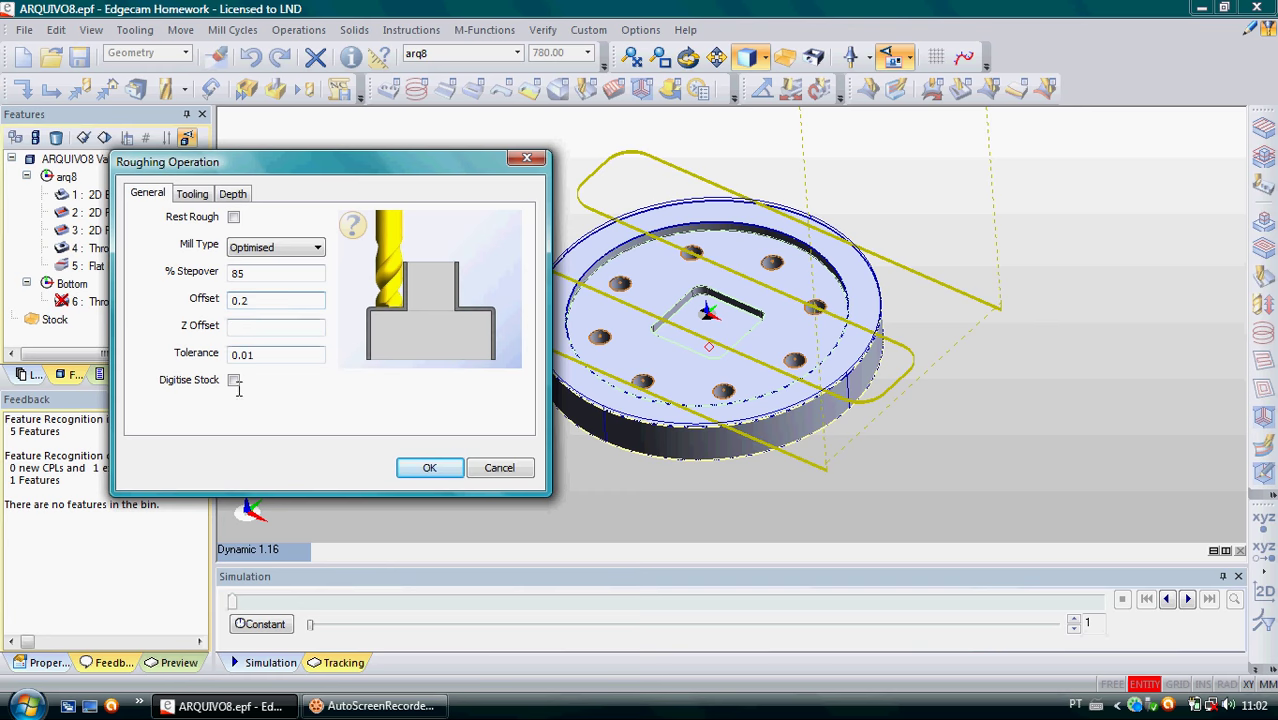
- Set the roughing tool's feedrate to 800, plunge feedrate to 400, speed to 2000, position to 2 and diameter to 20
{"action": "left_click", "coordinate": [188, 198]}
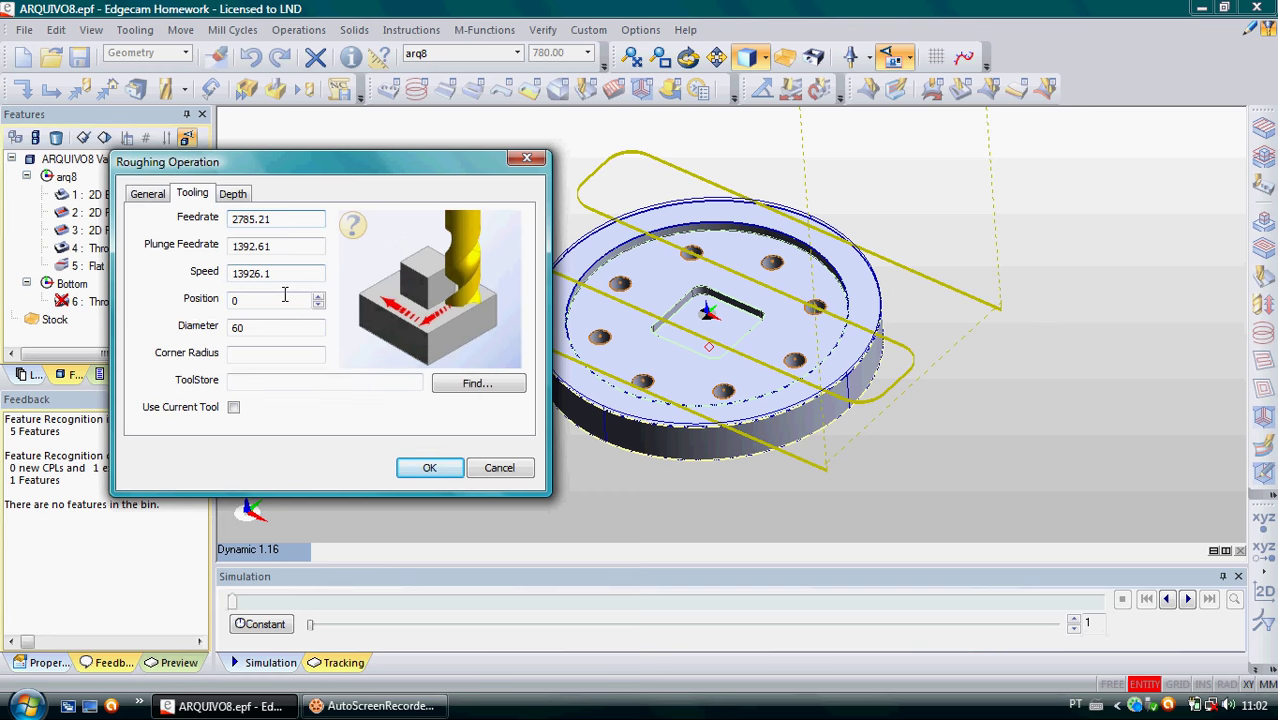
{"action": "left_click_drag", "start_coordinate": [274, 221], "coordinate": [199, 226]}
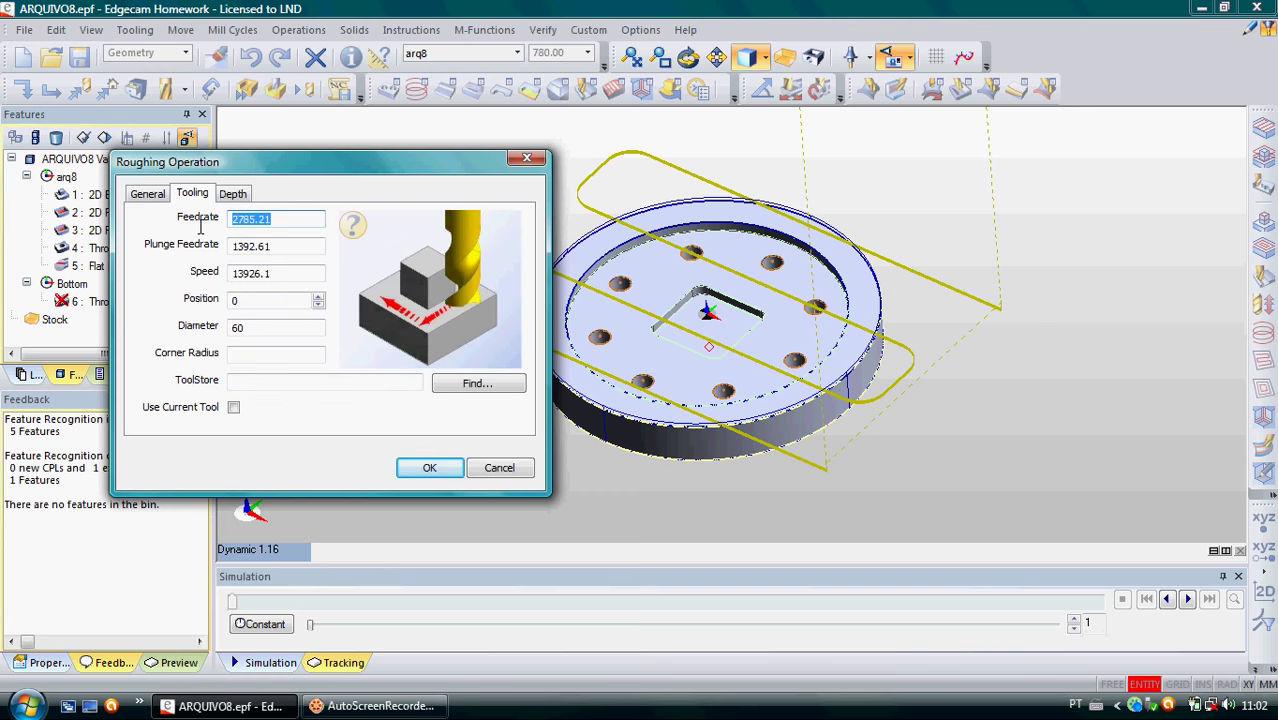
{"action": "type", "text": "800"}
{"action": "left_click_drag", "start_coordinate": [320, 247], "coordinate": [200, 262]}
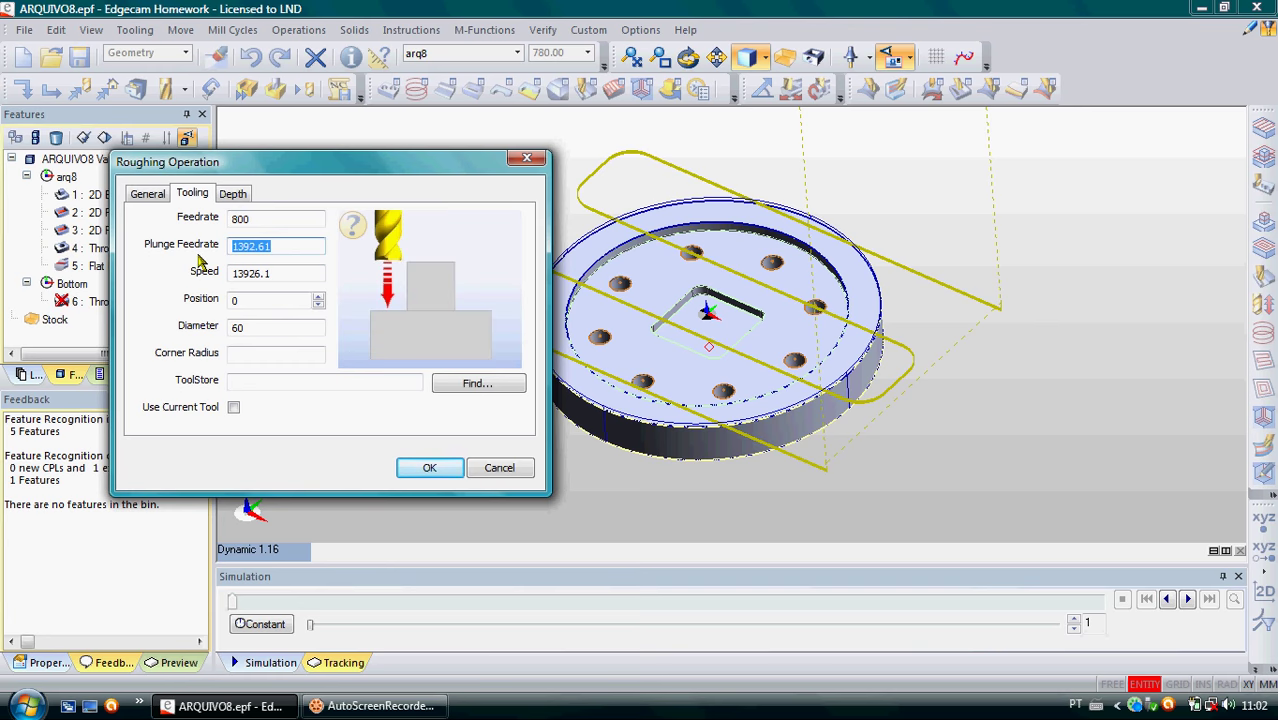
{"action": "type", "text": "400"}
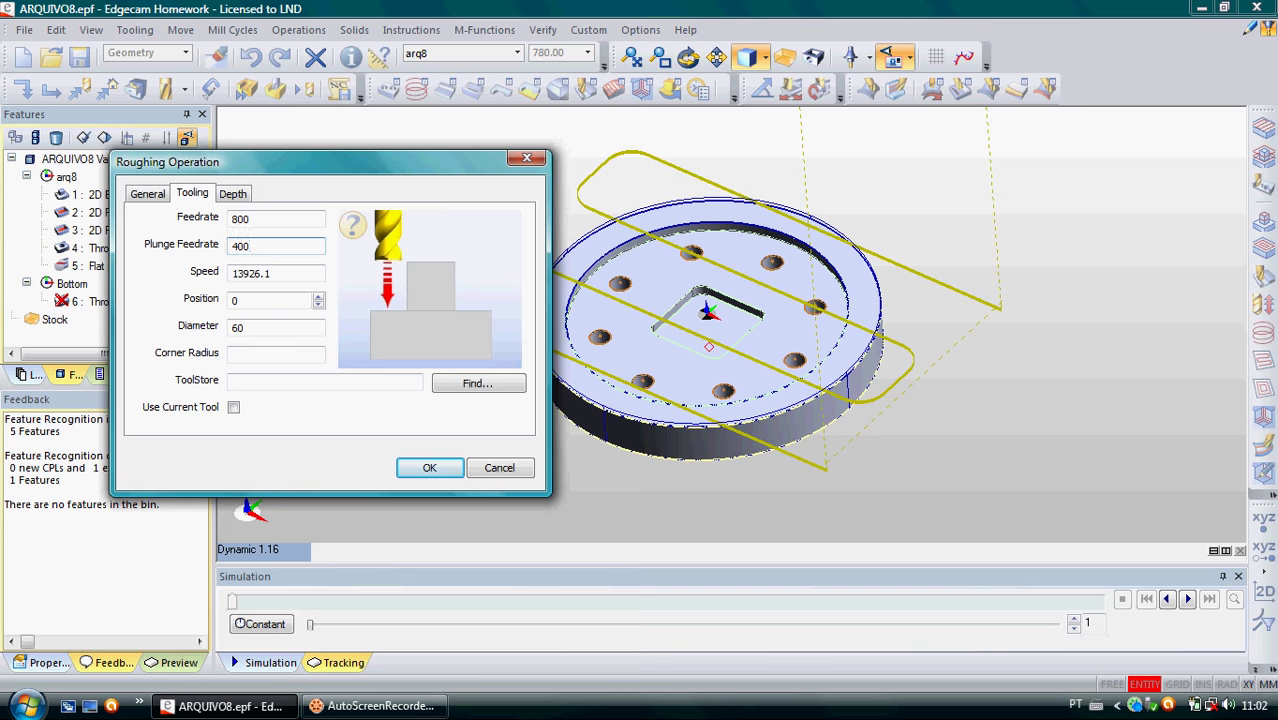
{"action": "left_click", "coordinate": [280, 274]}
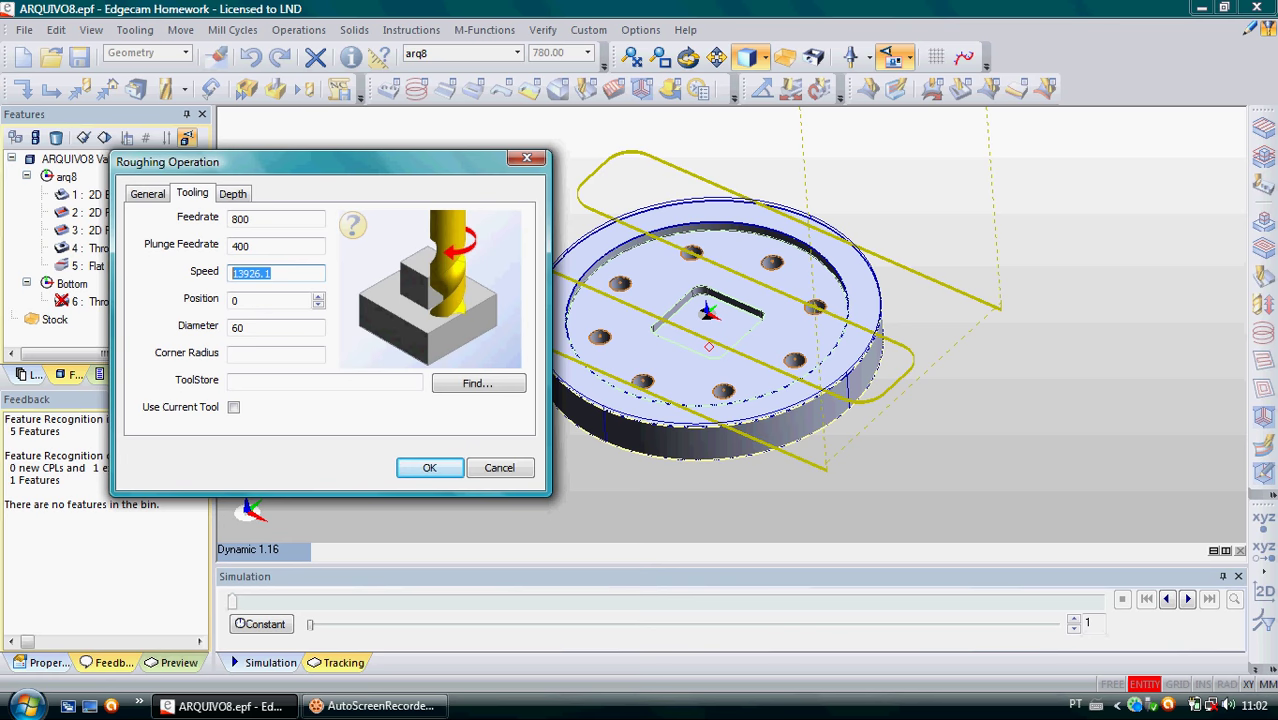
{"action": "type", "text": "2000"}
{"action": "key", "text": "Tab"}
{"action": "type", "text": "2"}
{"action": "key", "text": "Tab"}
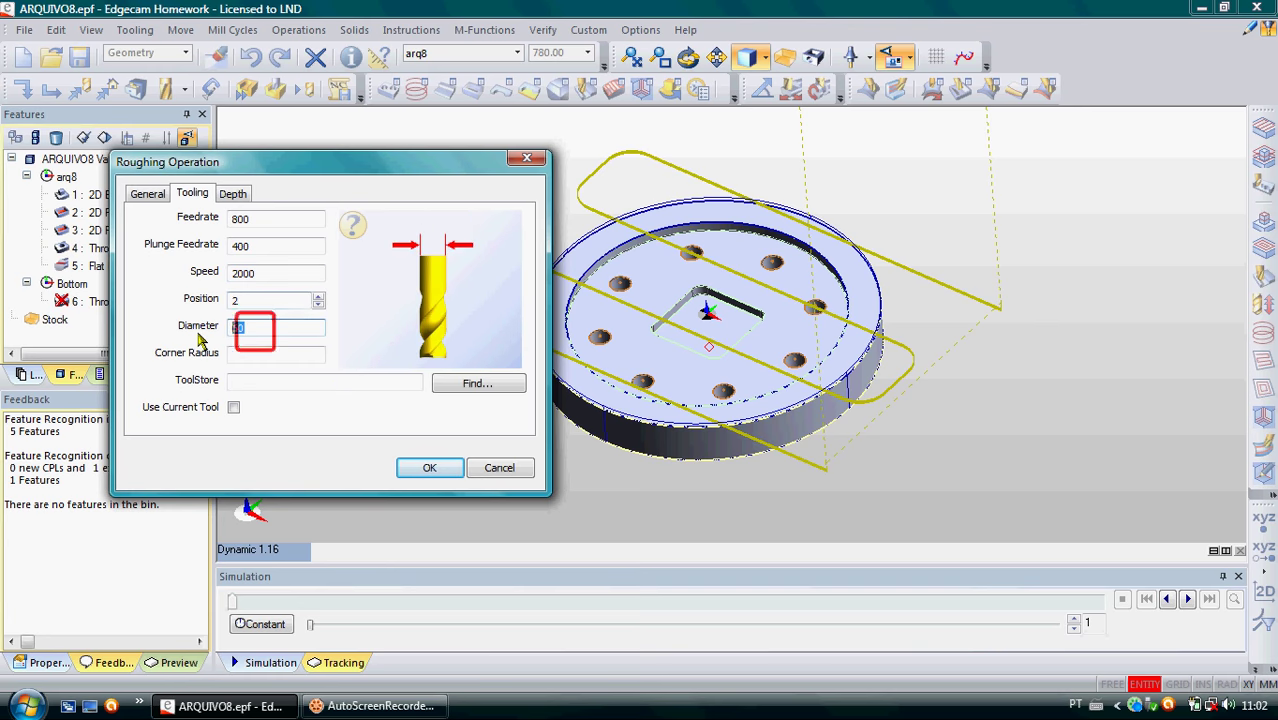
{"action": "type", "text": "20"}
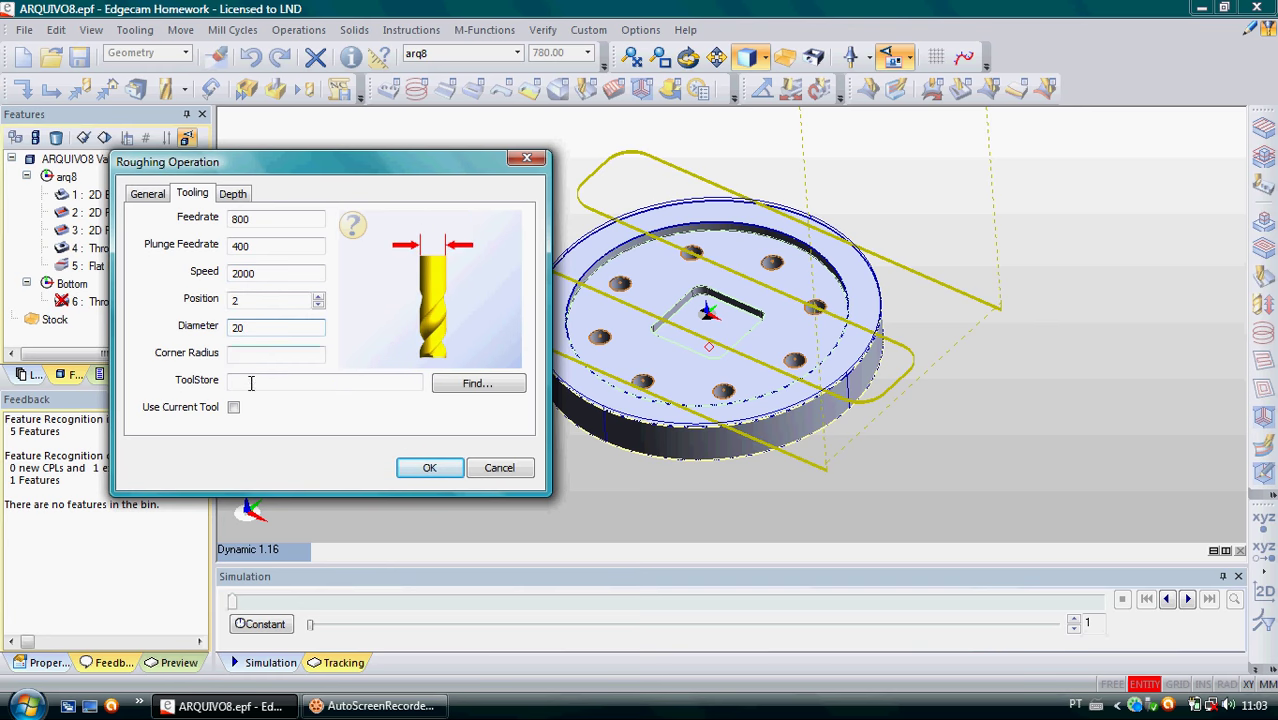
- Set the roughing depth to -5.0 with level 0.0 and cut increment 1, and generate the pocket toolpath
{"action": "left_click", "coordinate": [232, 193]}
{"action": "left_click", "coordinate": [250, 247]}
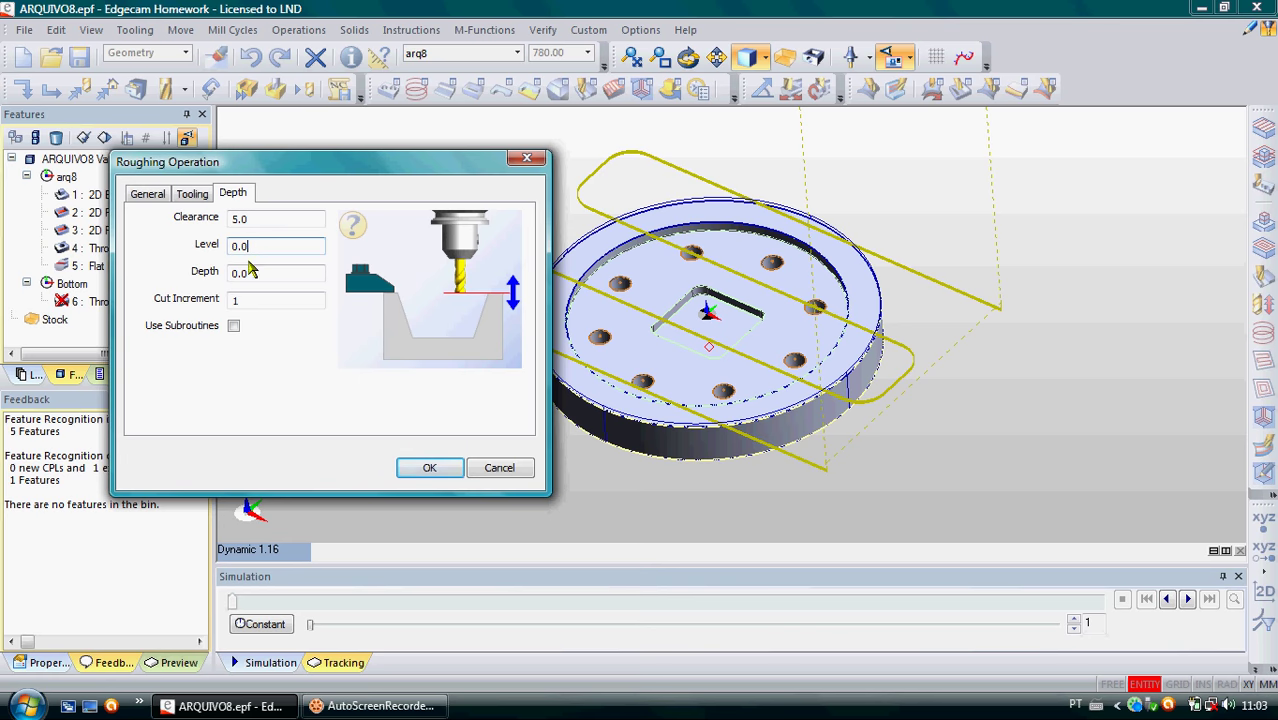
{"action": "key", "text": "Tab"}
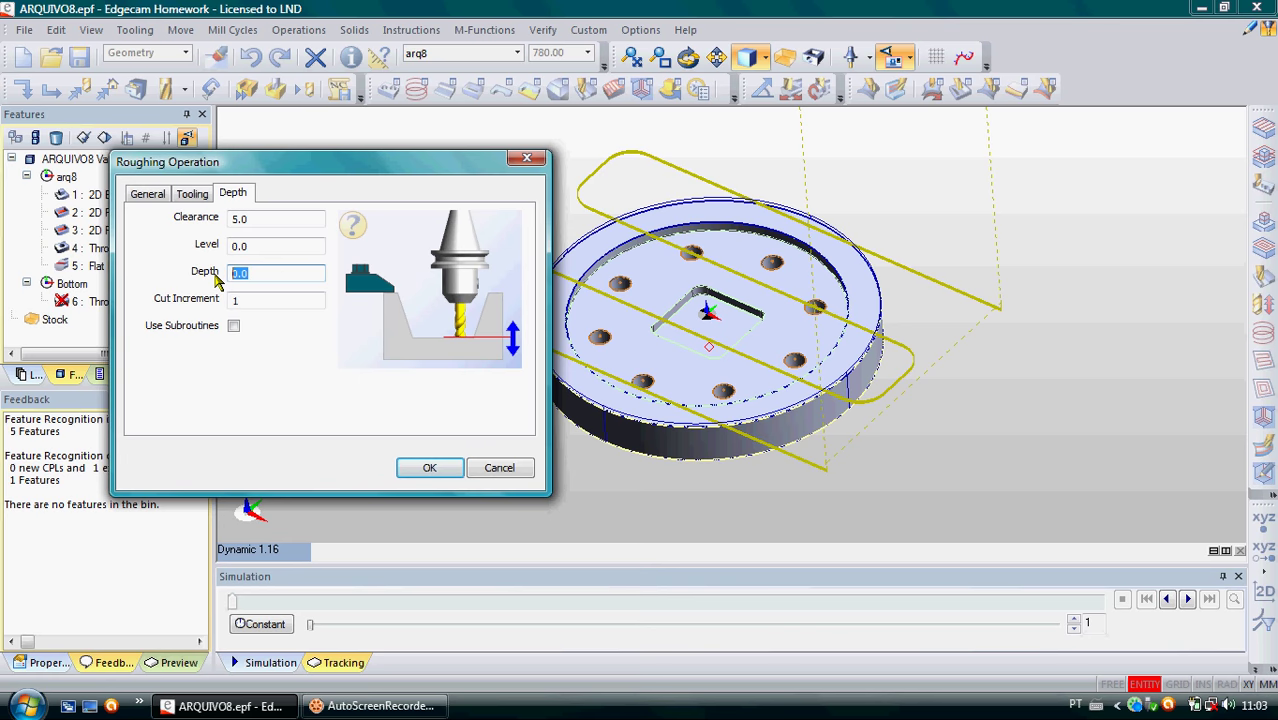
{"action": "type", "text": "-"}
{"action": "type", "text": "5.0"}
{"action": "left_click", "coordinate": [245, 300]}
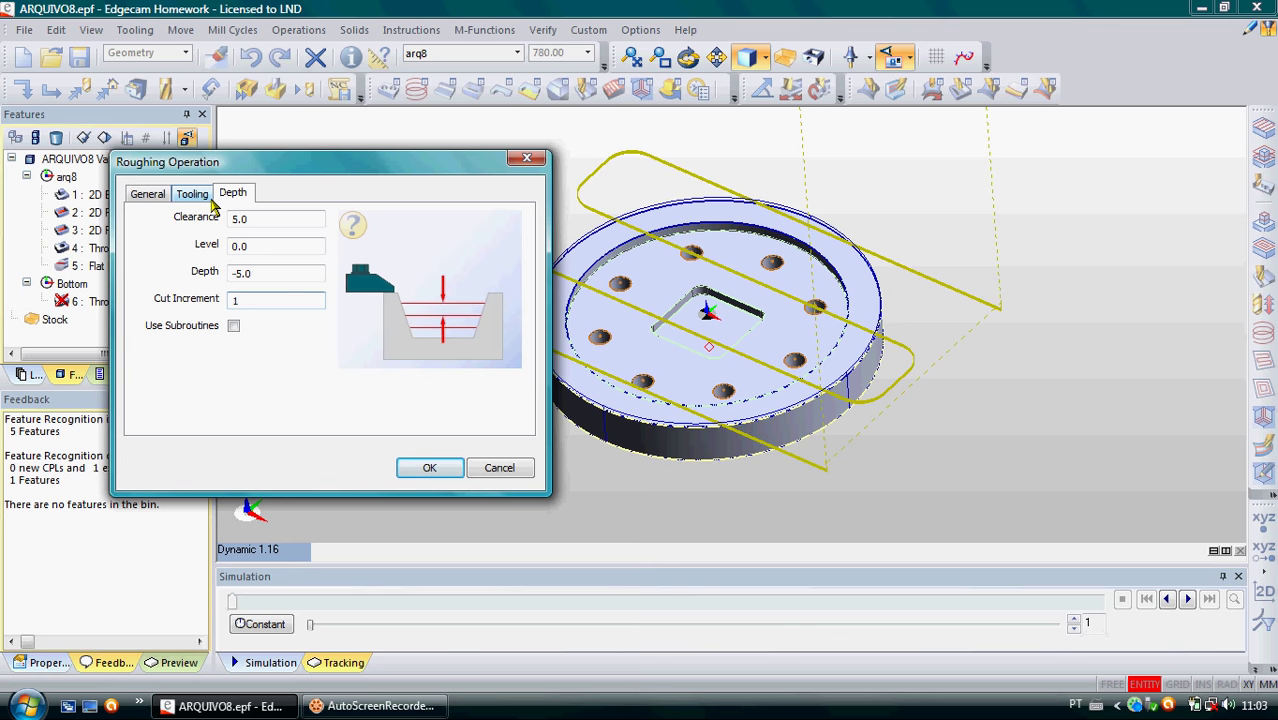
{"action": "left_click", "coordinate": [428, 470]}
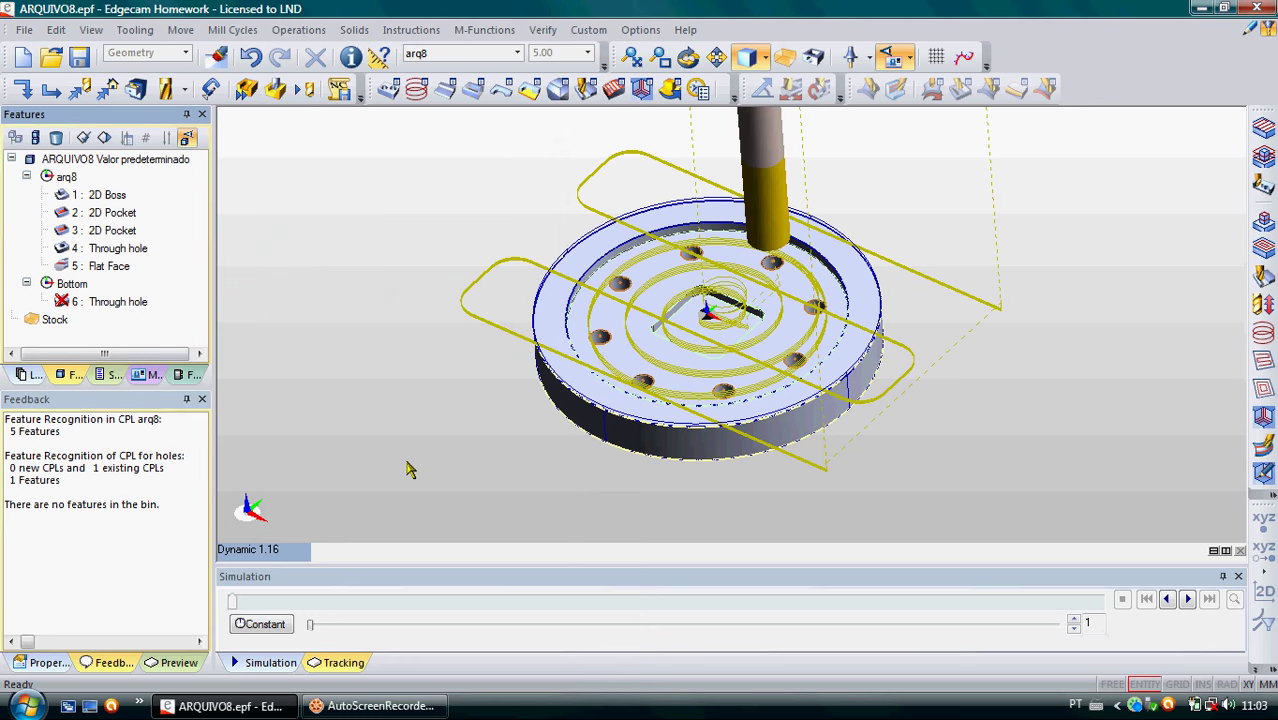
- Expand the Roughing Operation in the machining sequence and examine its individual instructions
{"action": "left_click", "coordinate": [110, 375]}
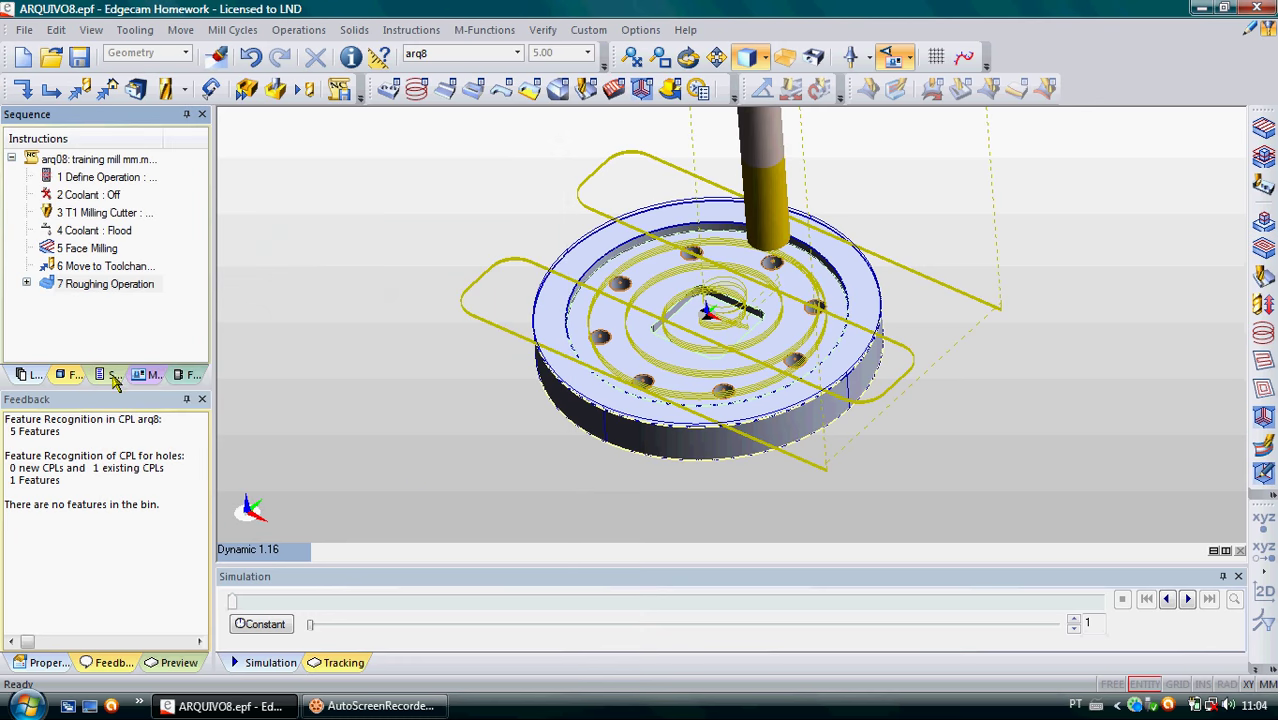
{"action": "left_click", "coordinate": [27, 284]}
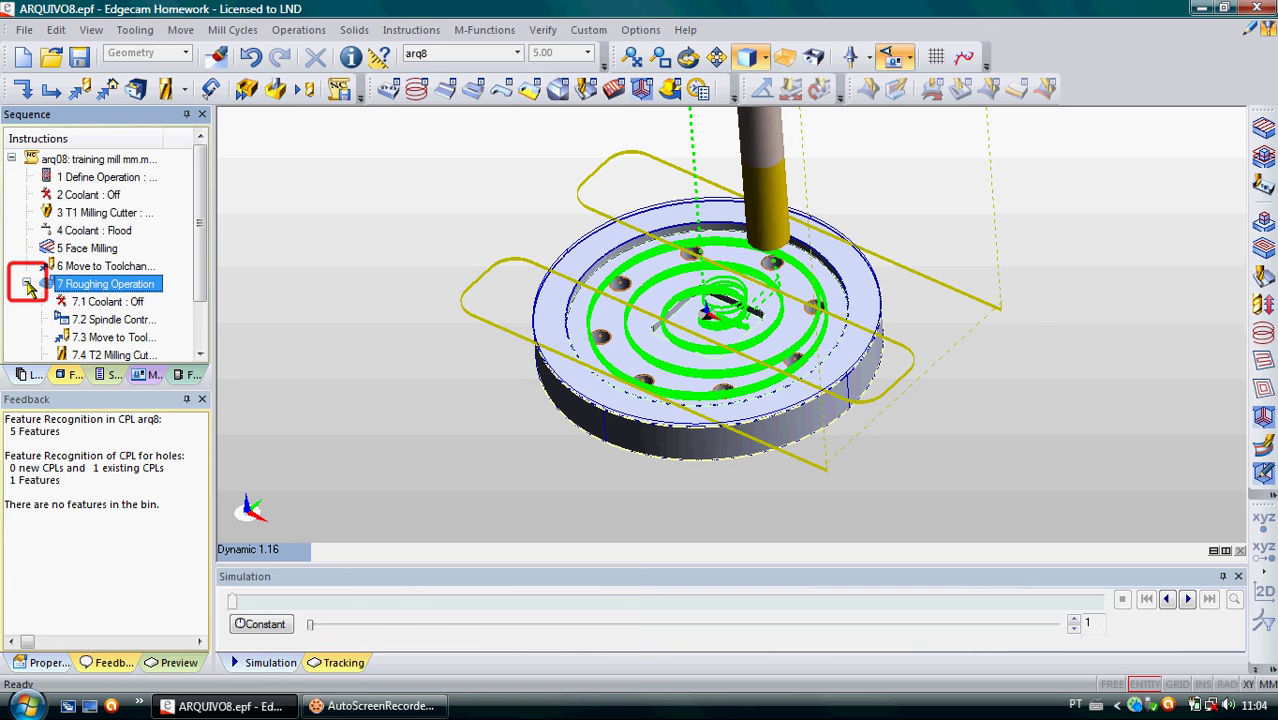
{"action": "left_click", "coordinate": [200, 354]}
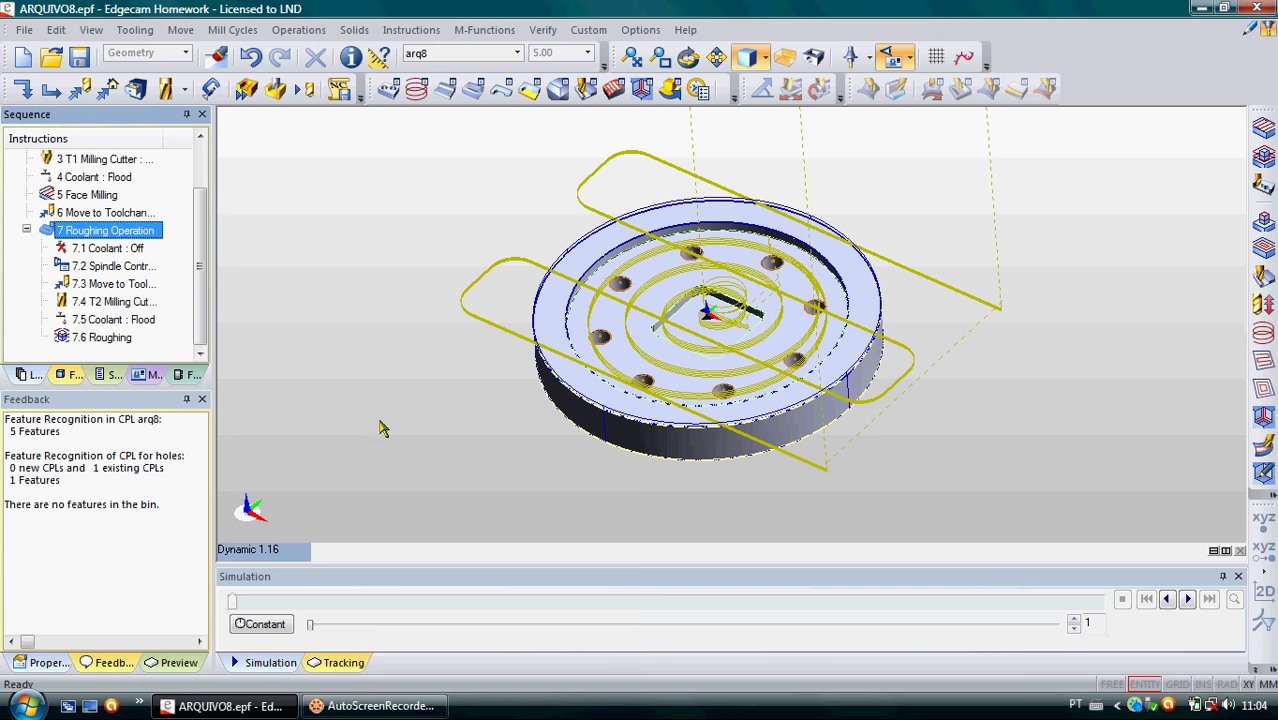
- Edit the Roughing instruction to use a Ramp approach type and the Always Rapid link method
{"action": "left_click", "coordinate": [88, 337]}
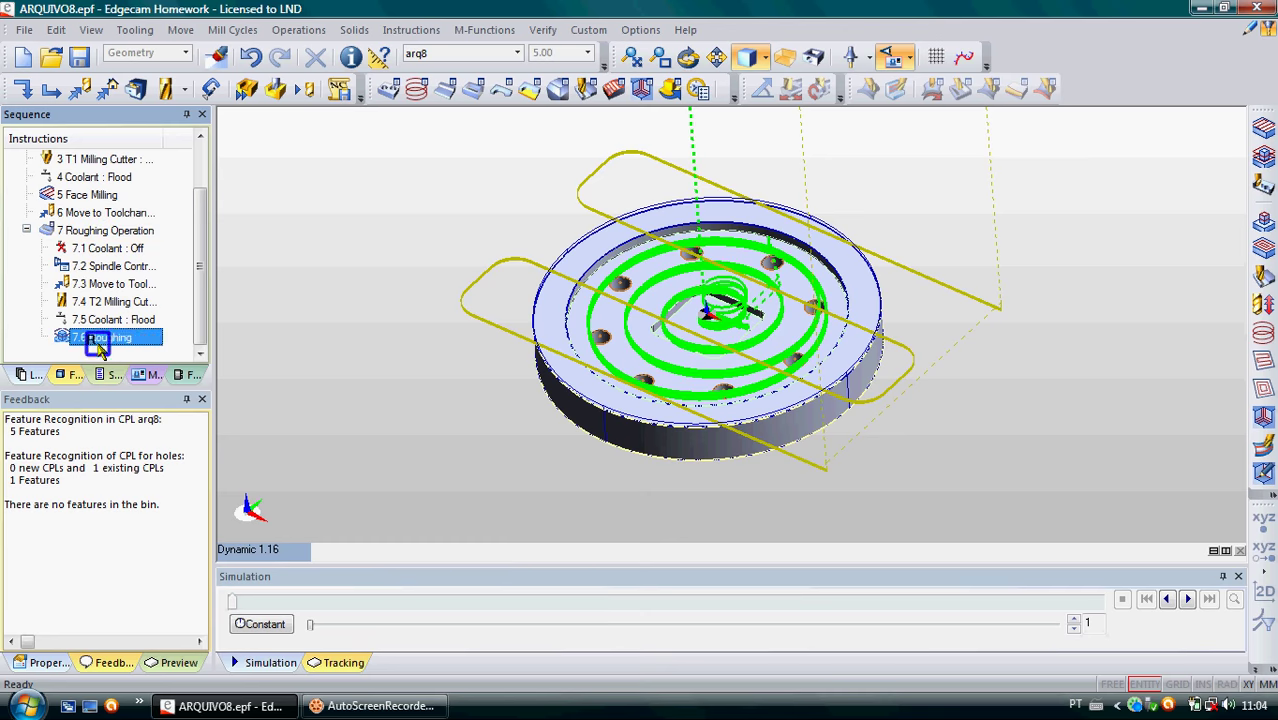
{"action": "right_click", "coordinate": [88, 337]}
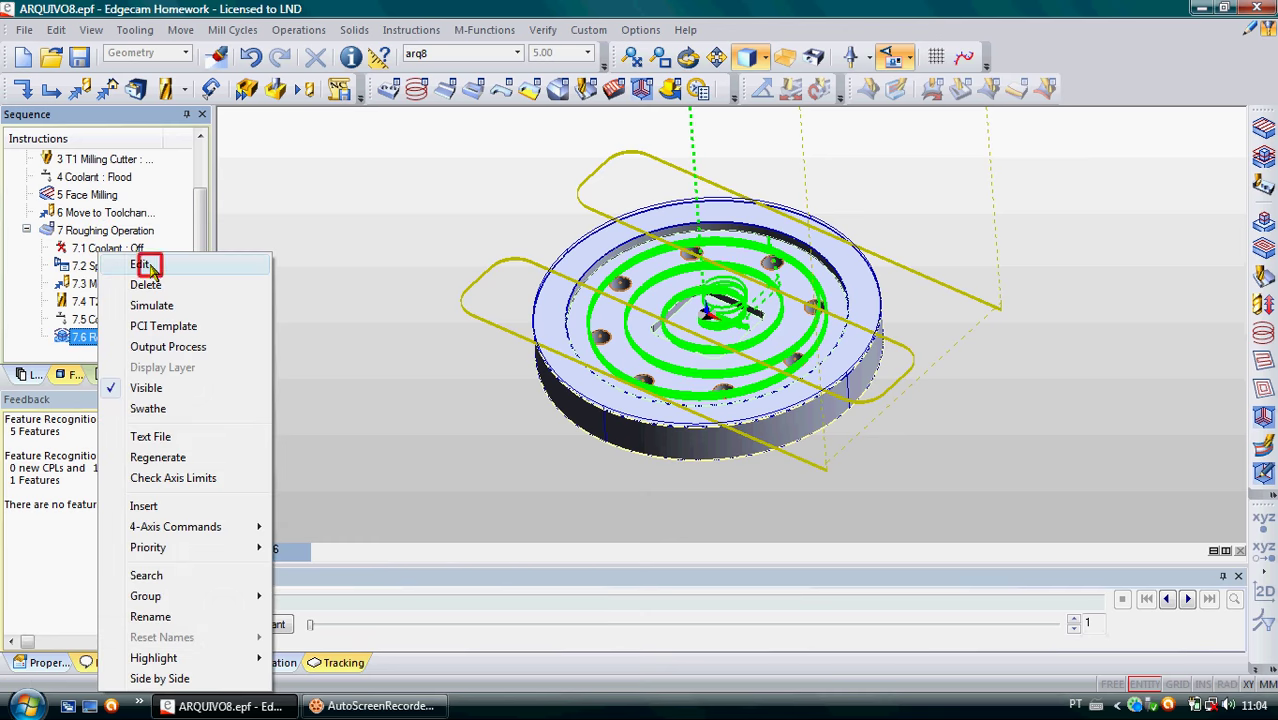
{"action": "left_click", "coordinate": [146, 264]}
{"action": "left_click", "coordinate": [508, 119]}
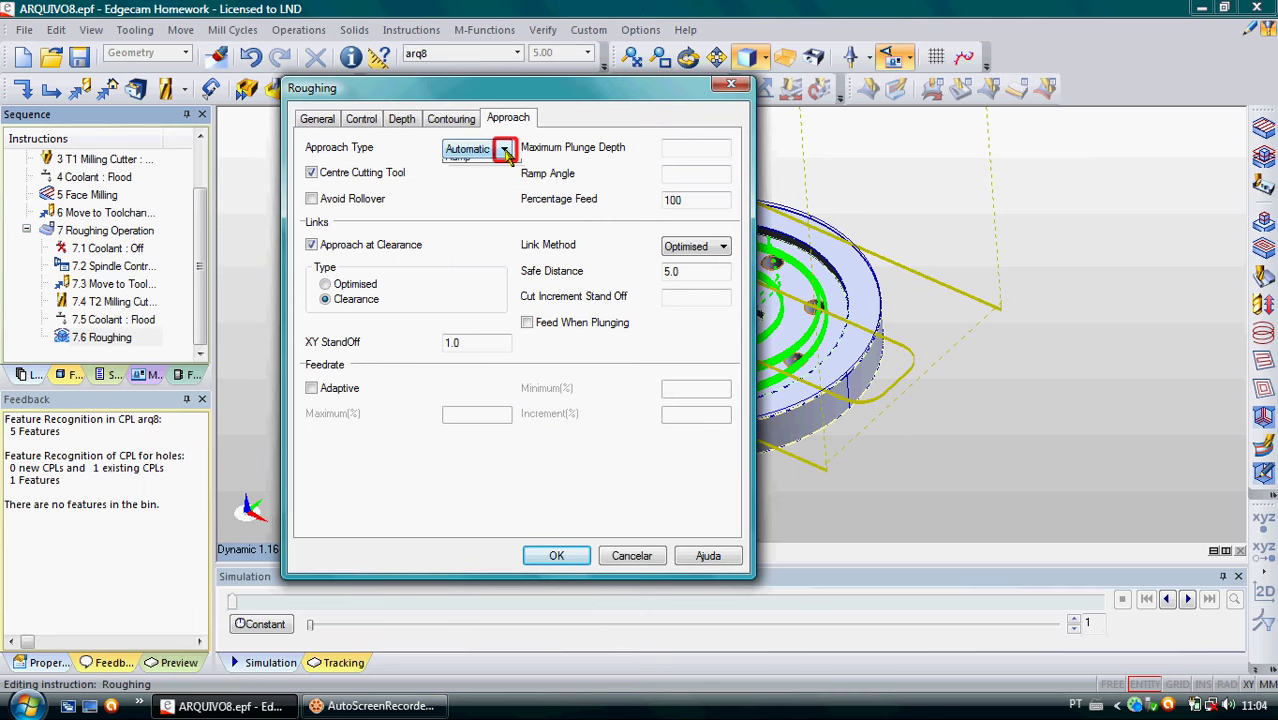
{"action": "left_click", "coordinate": [504, 148]}
{"action": "left_click", "coordinate": [487, 203]}
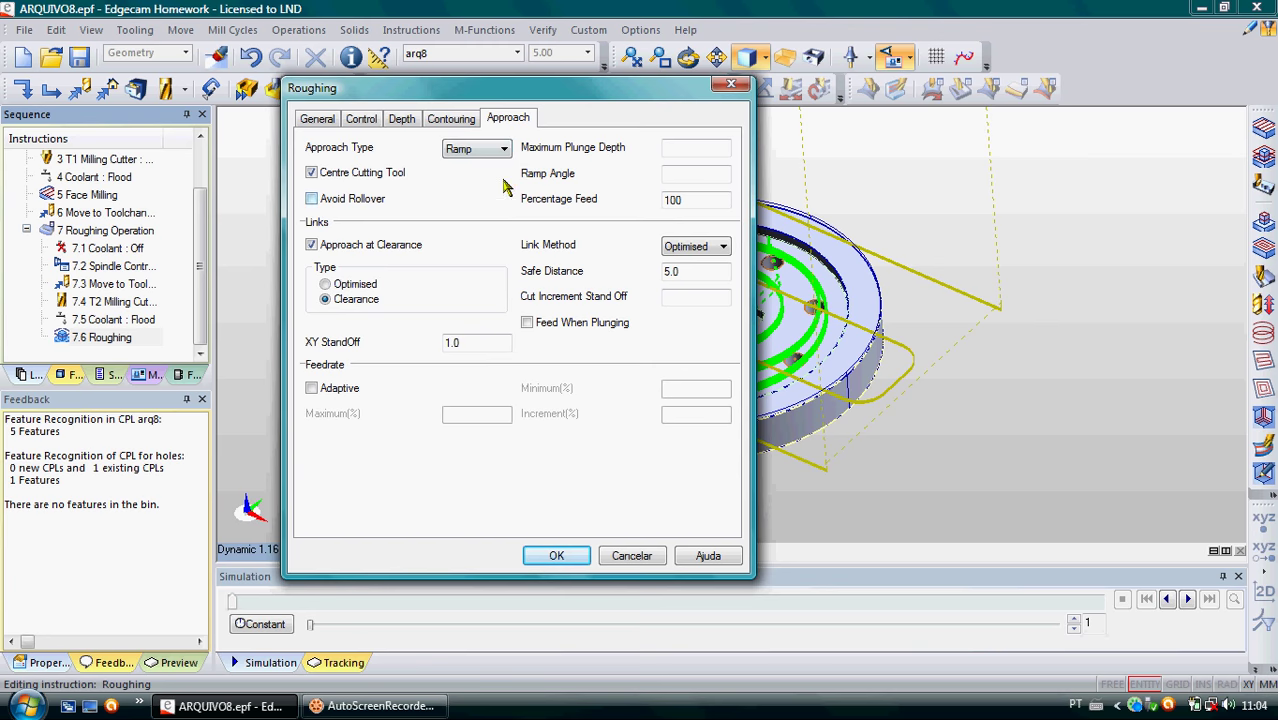
{"action": "left_click", "coordinate": [724, 247]}
{"action": "left_click", "coordinate": [700, 264]}
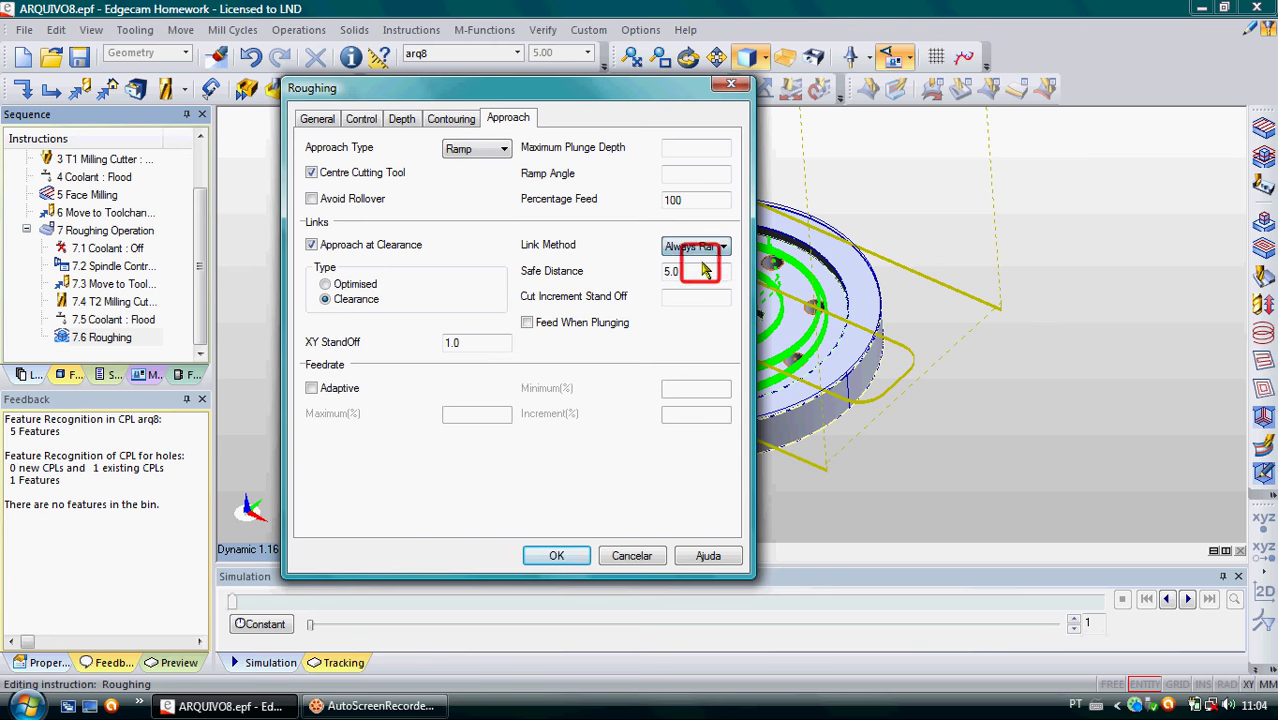
- Review the Roughing instruction's depth and control settings and regenerate its toolpath
{"action": "left_click", "coordinate": [437, 121]}
{"action": "left_click", "coordinate": [401, 119]}
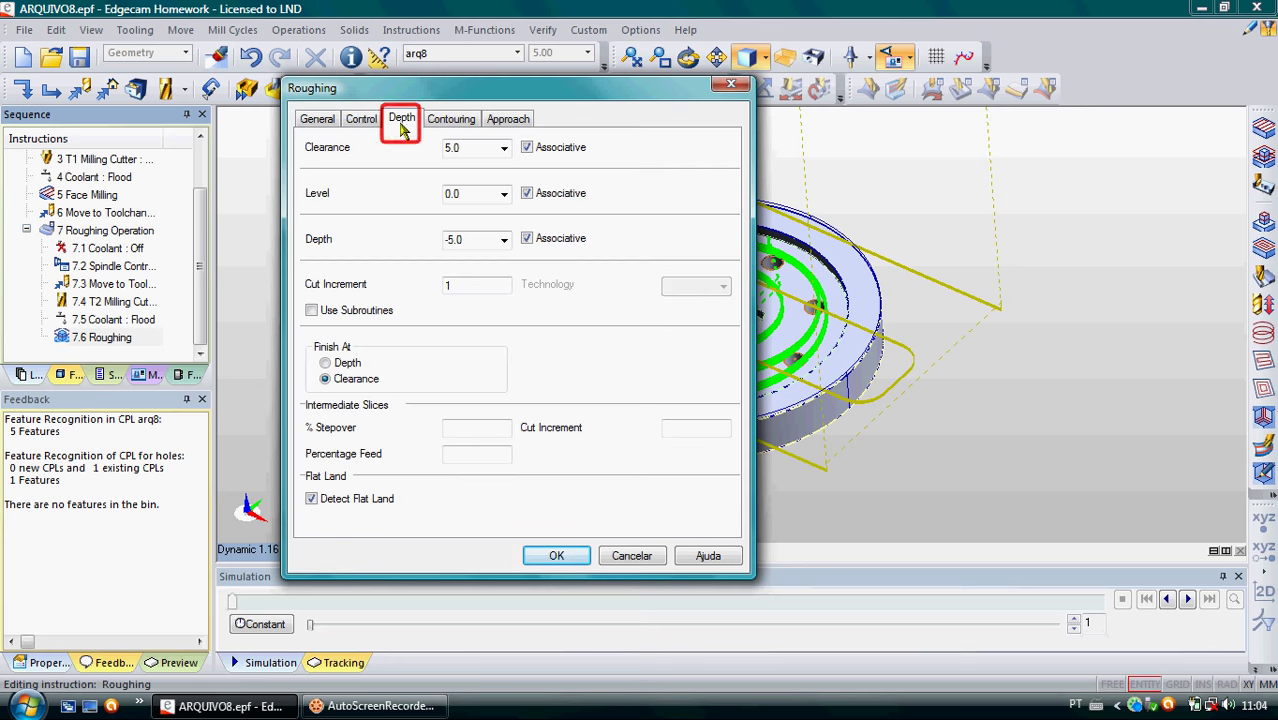
{"action": "left_click", "coordinate": [357, 120]}
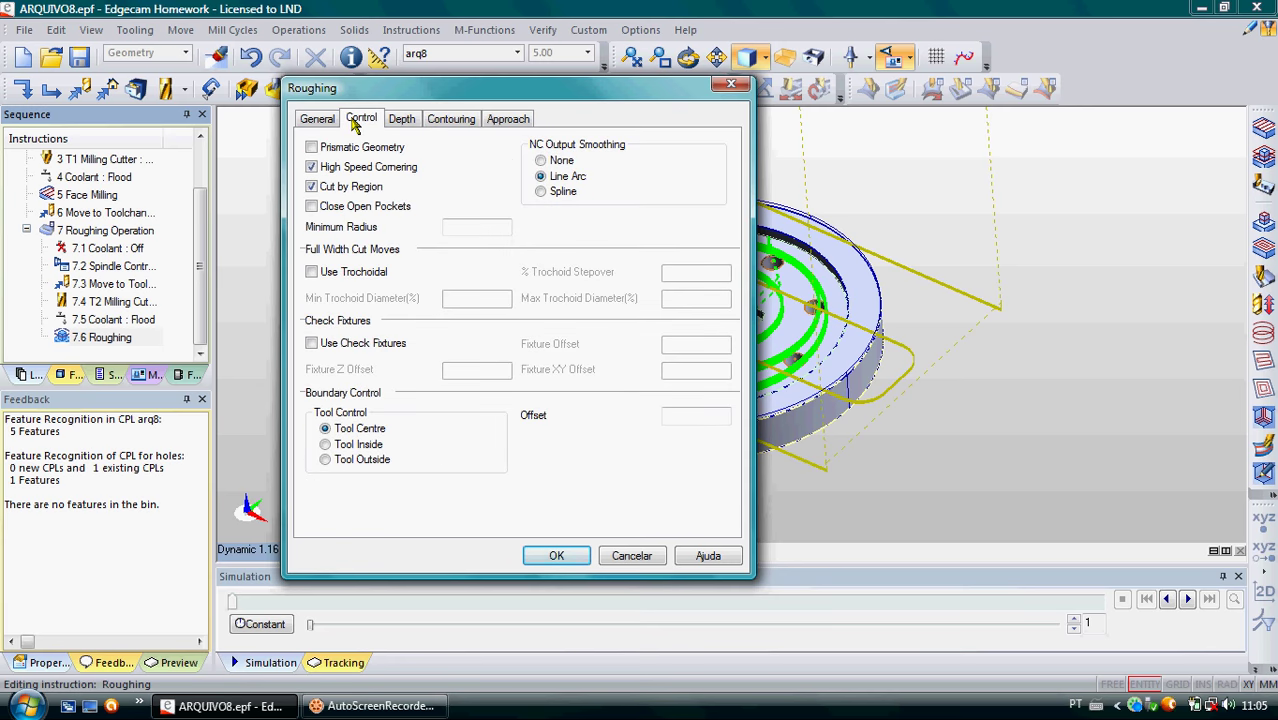
{"action": "left_click", "coordinate": [560, 557]}
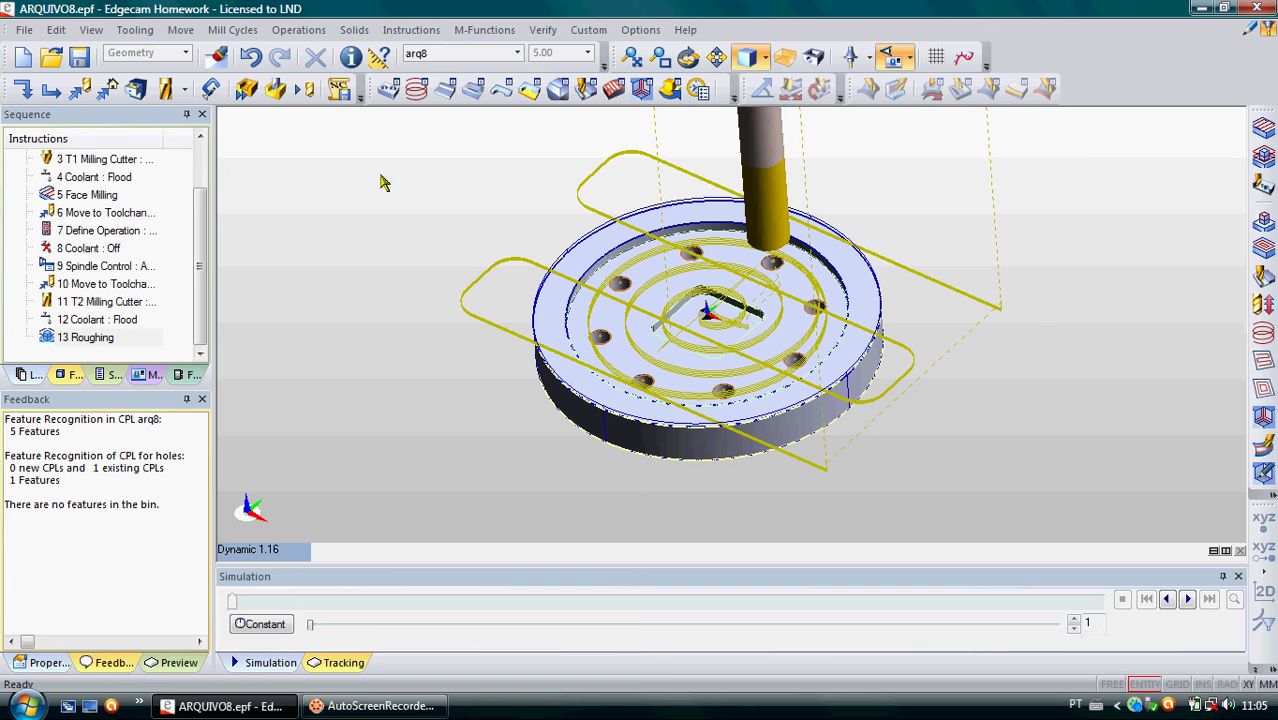
- Start a Profiling Operation on the circular 2D Pocket, feature 2, with the tool position set to 2
{"action": "left_click", "coordinate": [500, 89]}
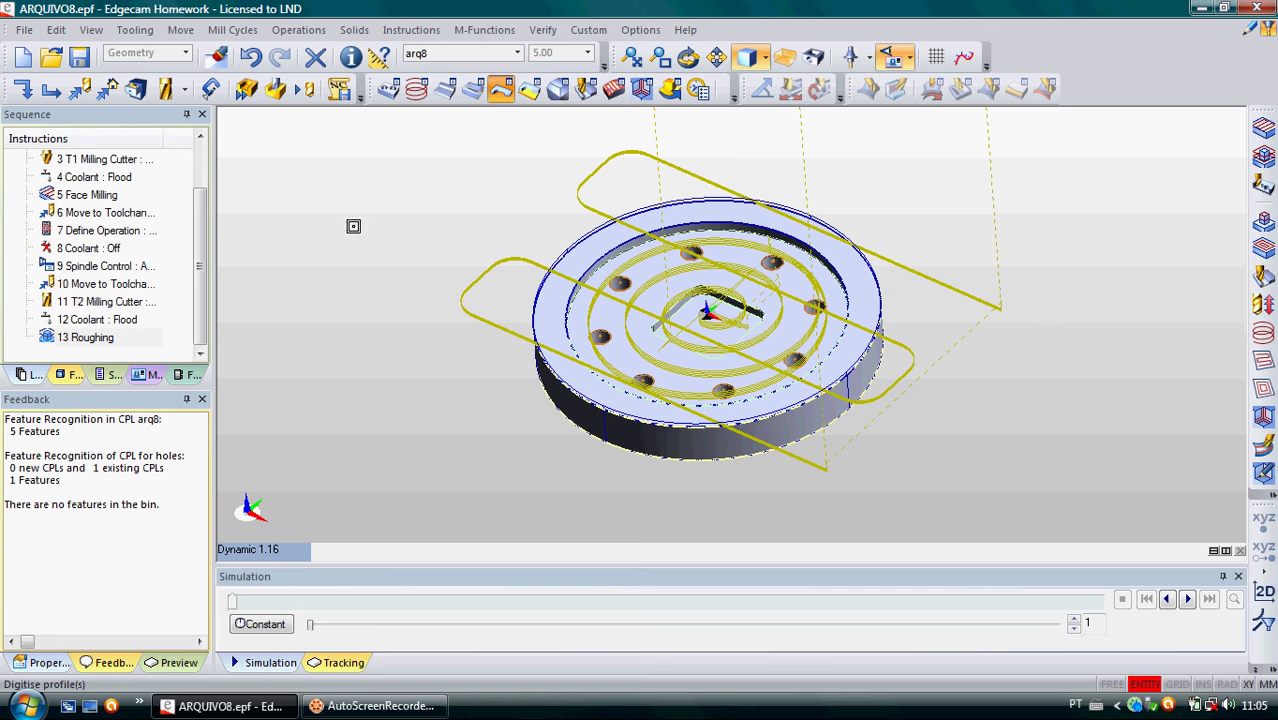
{"action": "left_click", "coordinate": [66, 377]}
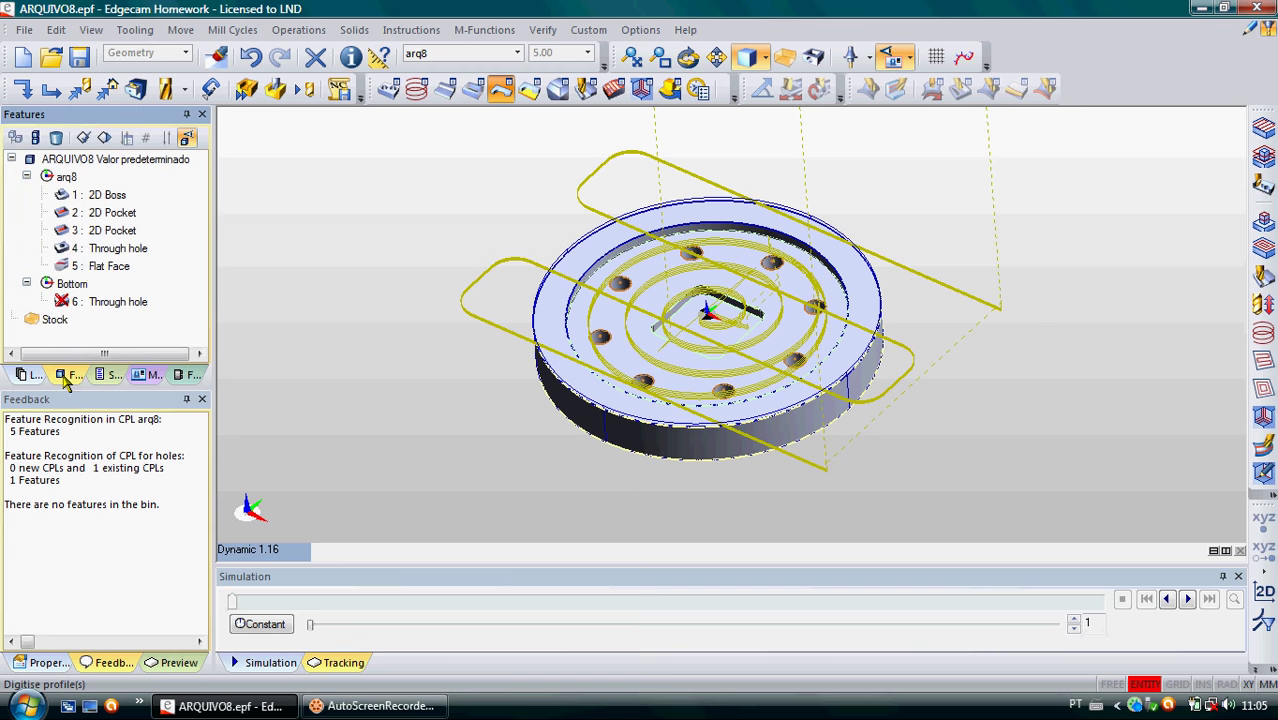
{"action": "left_click", "coordinate": [118, 218]}
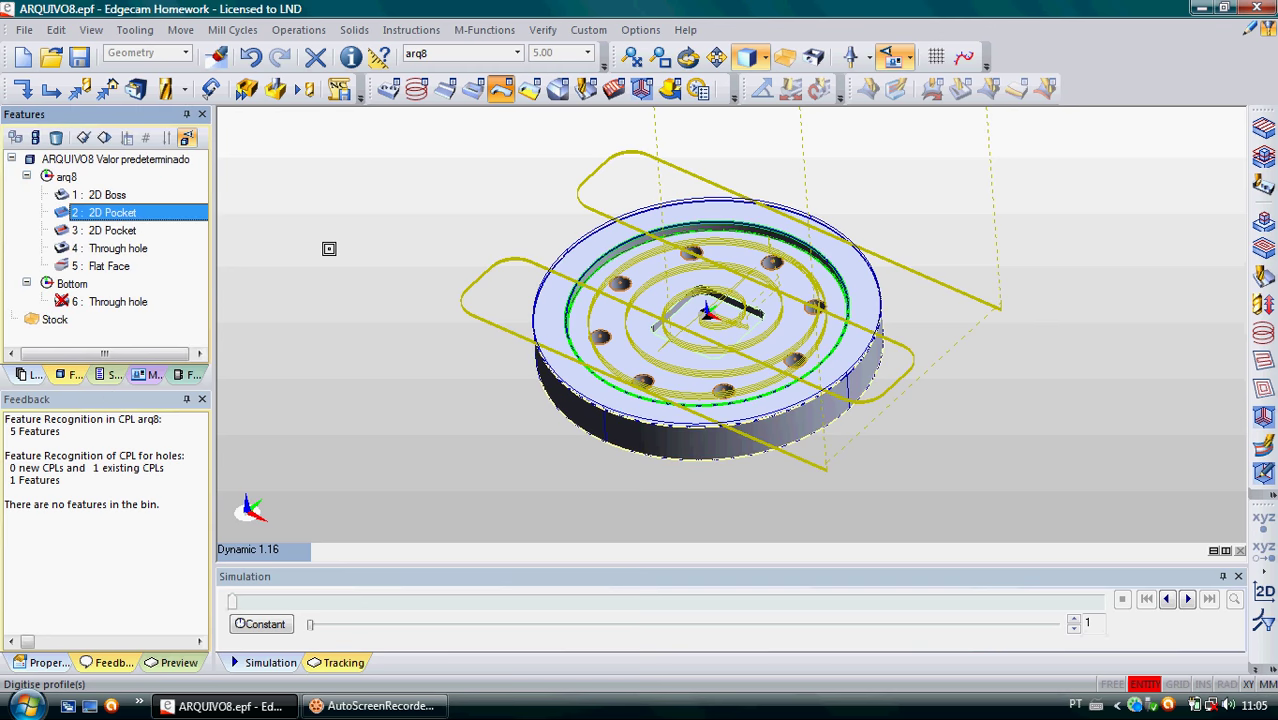
{"action": "right_click", "coordinate": [329, 248]}
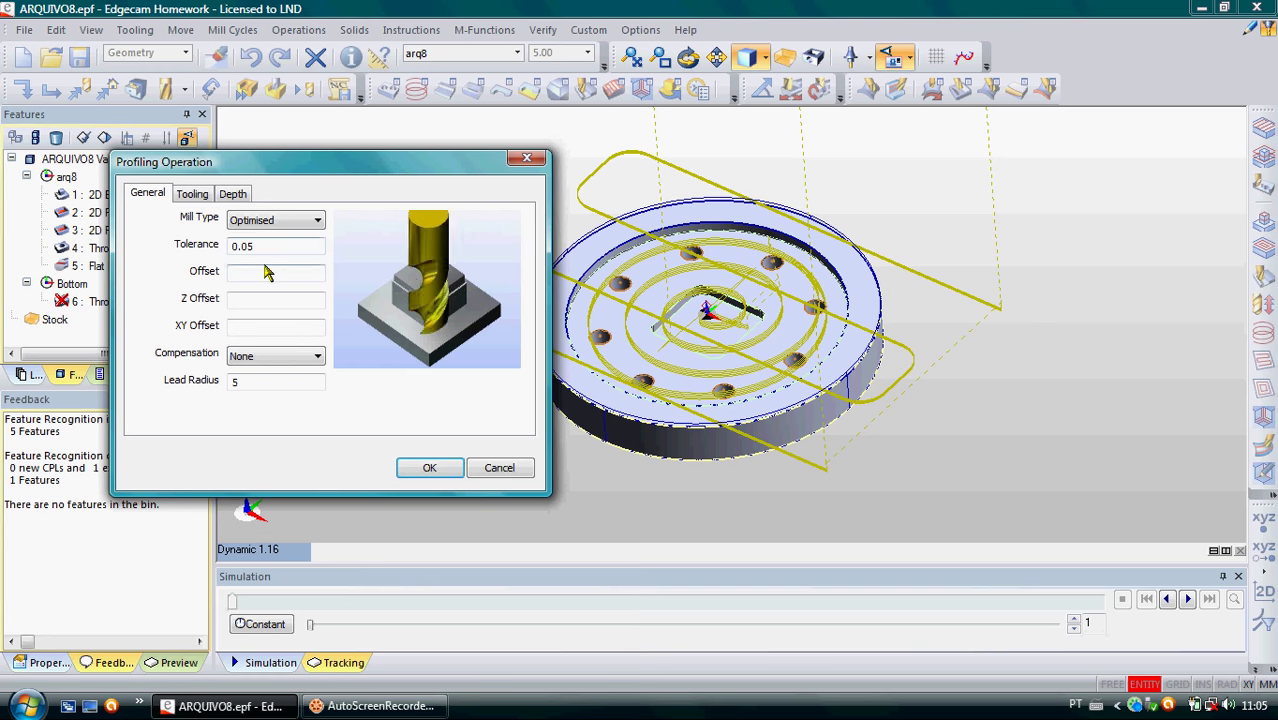
{"action": "left_click", "coordinate": [188, 195]}
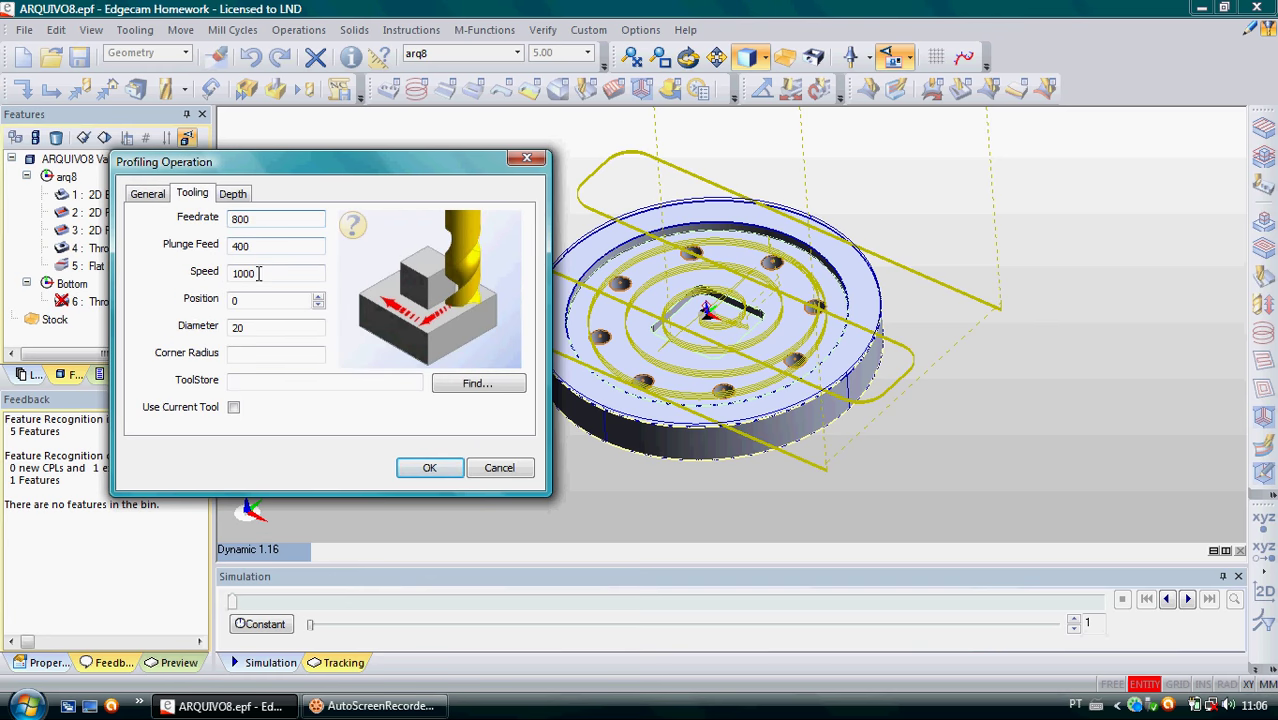
{"action": "left_click", "coordinate": [243, 305]}
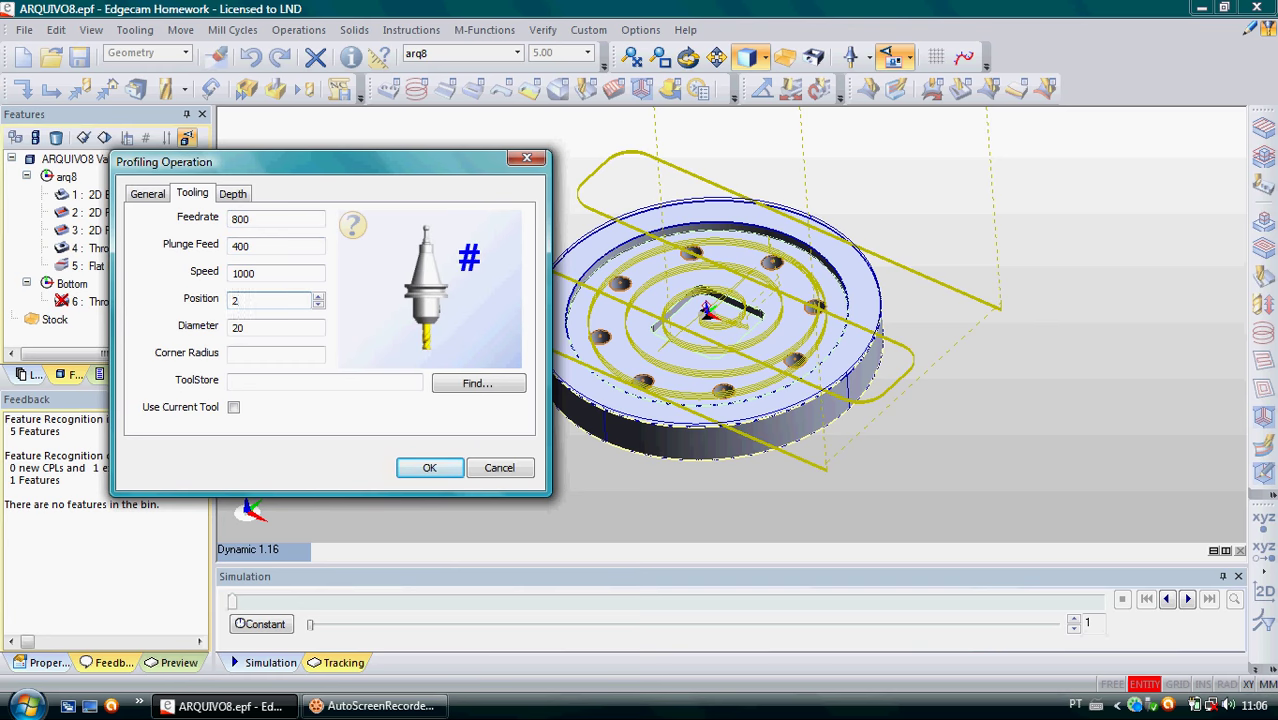
{"action": "type", "text": "2"}
- Set the profiling retract to 3.0 and depth to -5.0, and generate the pocket wall toolpath
{"action": "left_click", "coordinate": [233, 193]}
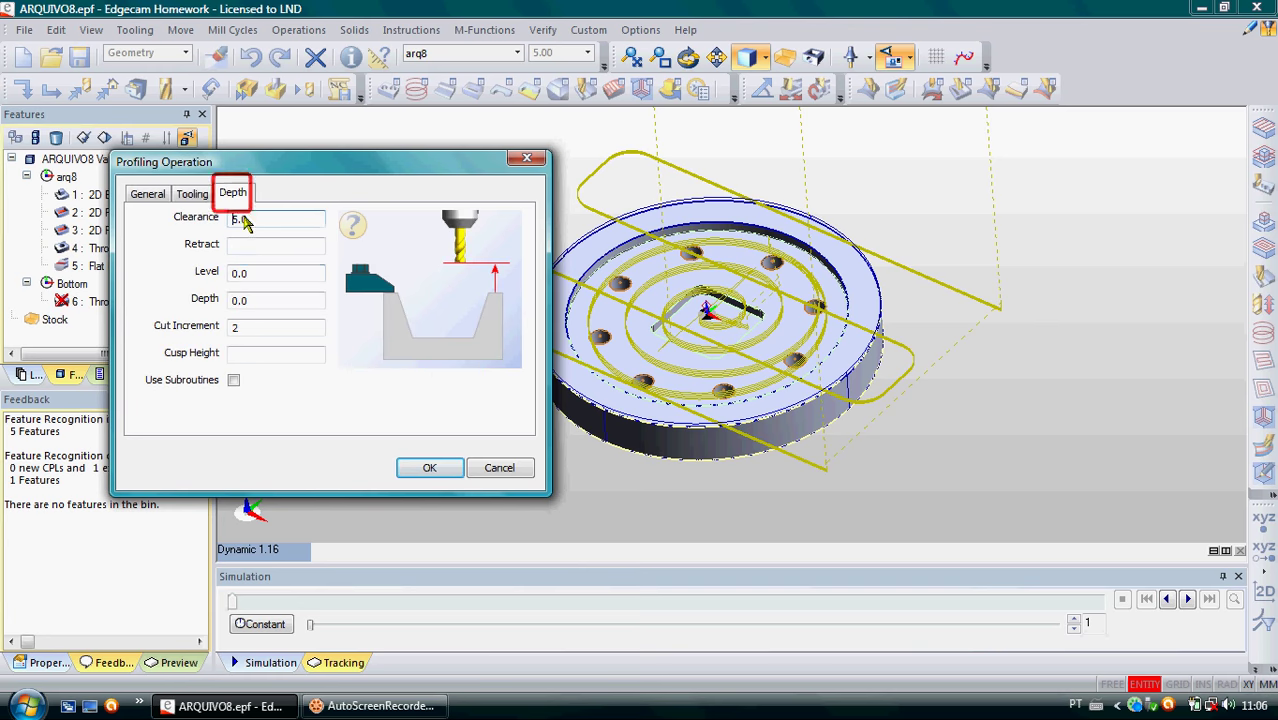
{"action": "left_click", "coordinate": [242, 245]}
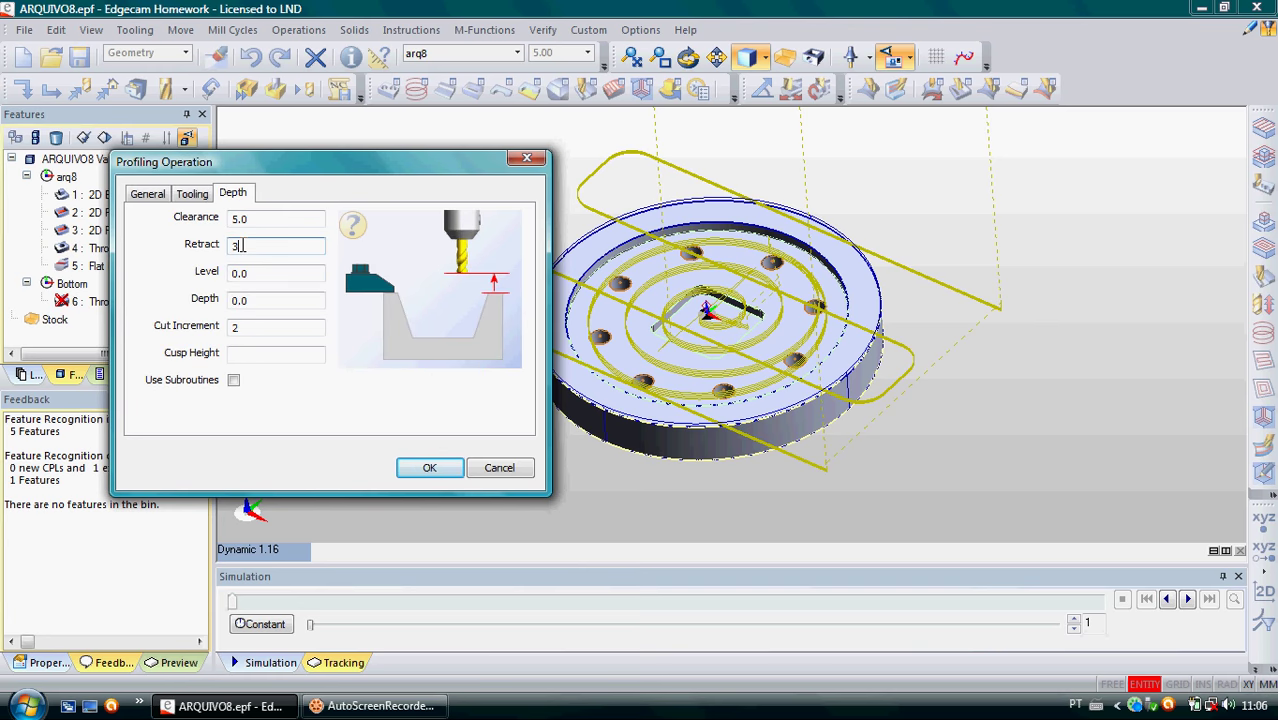
{"action": "left_click", "coordinate": [250, 300]}
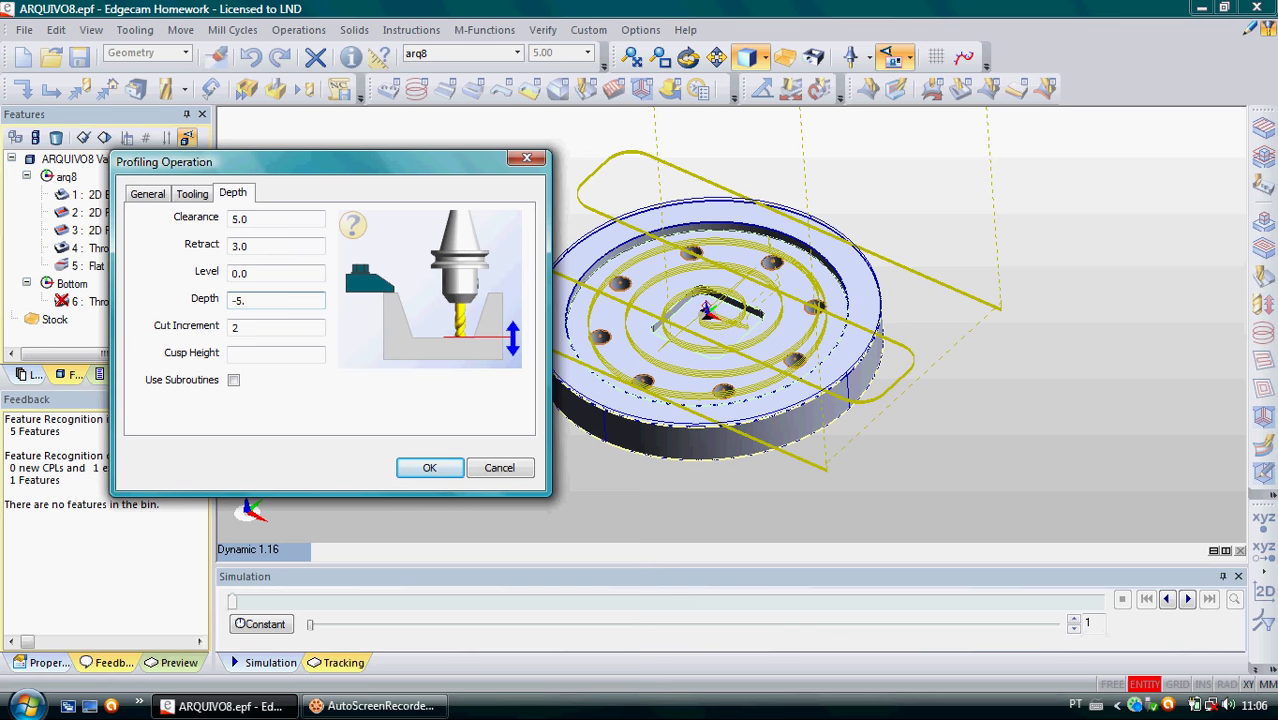
{"action": "left_click", "coordinate": [245, 328]}
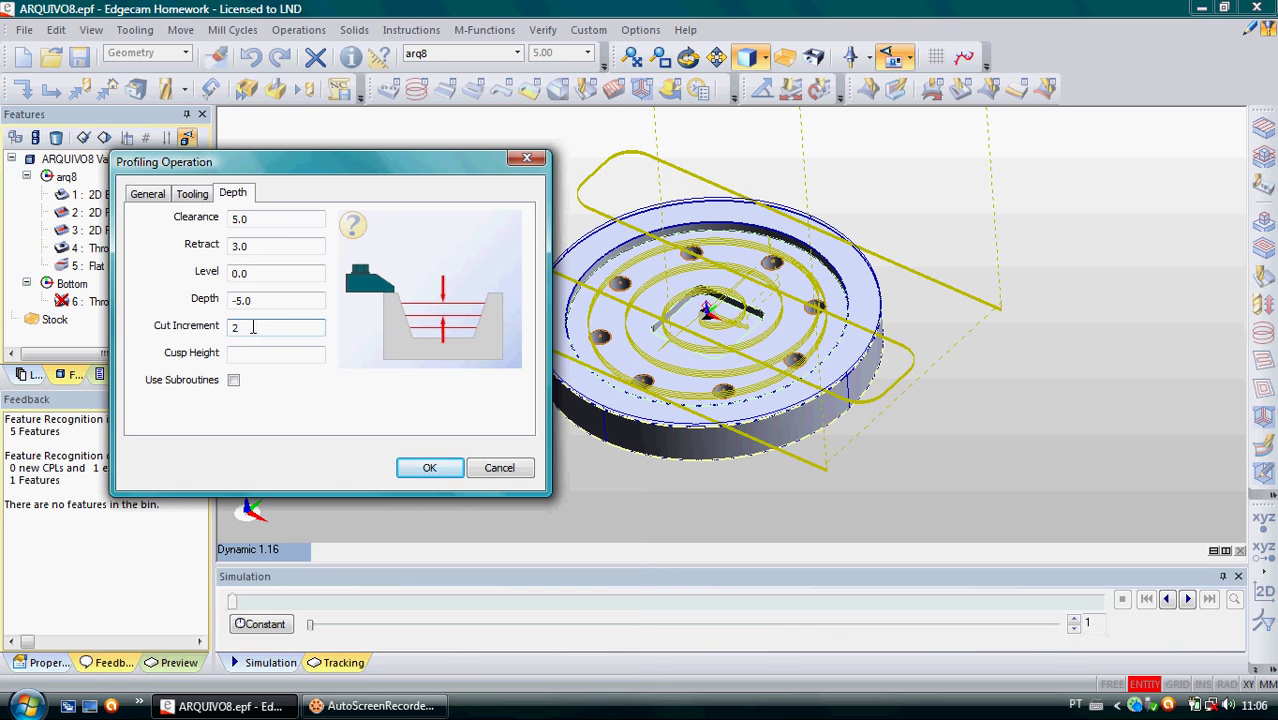
{"action": "left_click_drag", "start_coordinate": [253, 327], "coordinate": [210, 333]}
{"action": "left_click", "coordinate": [232, 355]}
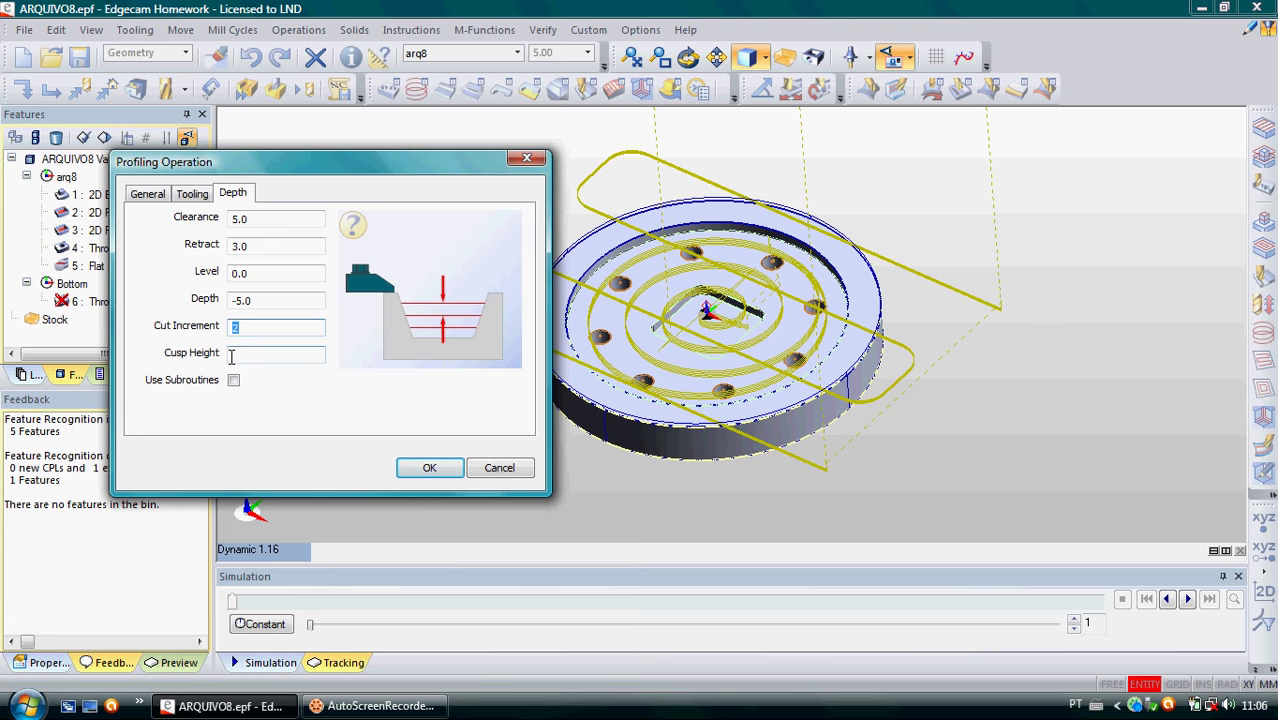
{"action": "left_click", "coordinate": [425, 471]}
{"action": "left_click", "coordinate": [425, 471]}
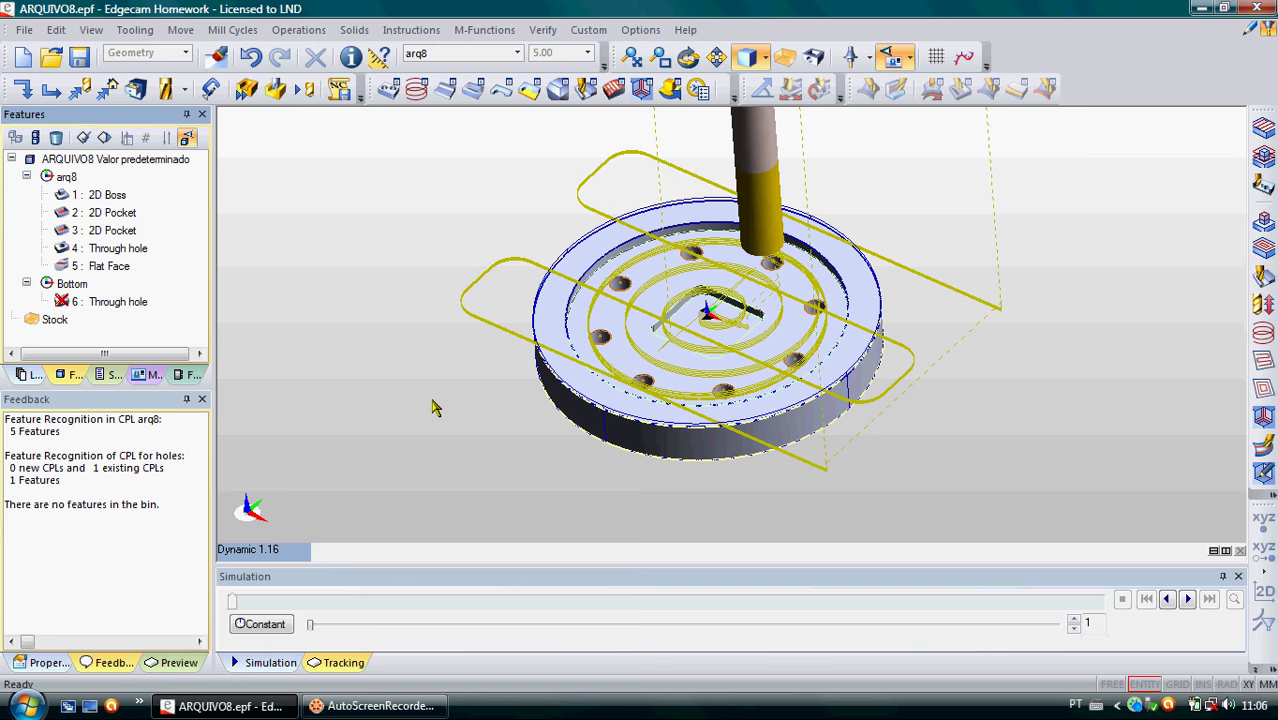
- Expand the Profiling Operation in the machining sequence, examine its Profiling instruction's general settings and accept them as they are
{"action": "left_click", "coordinate": [110, 374]}
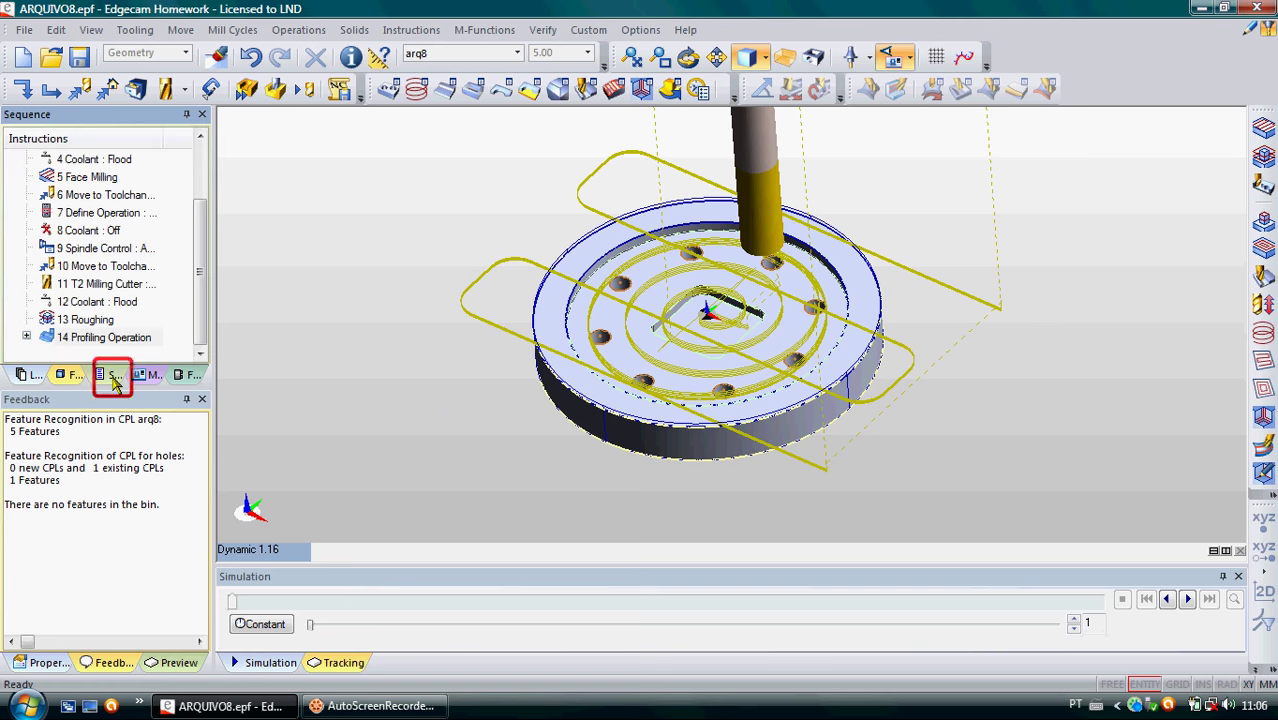
{"action": "left_click", "coordinate": [26, 337]}
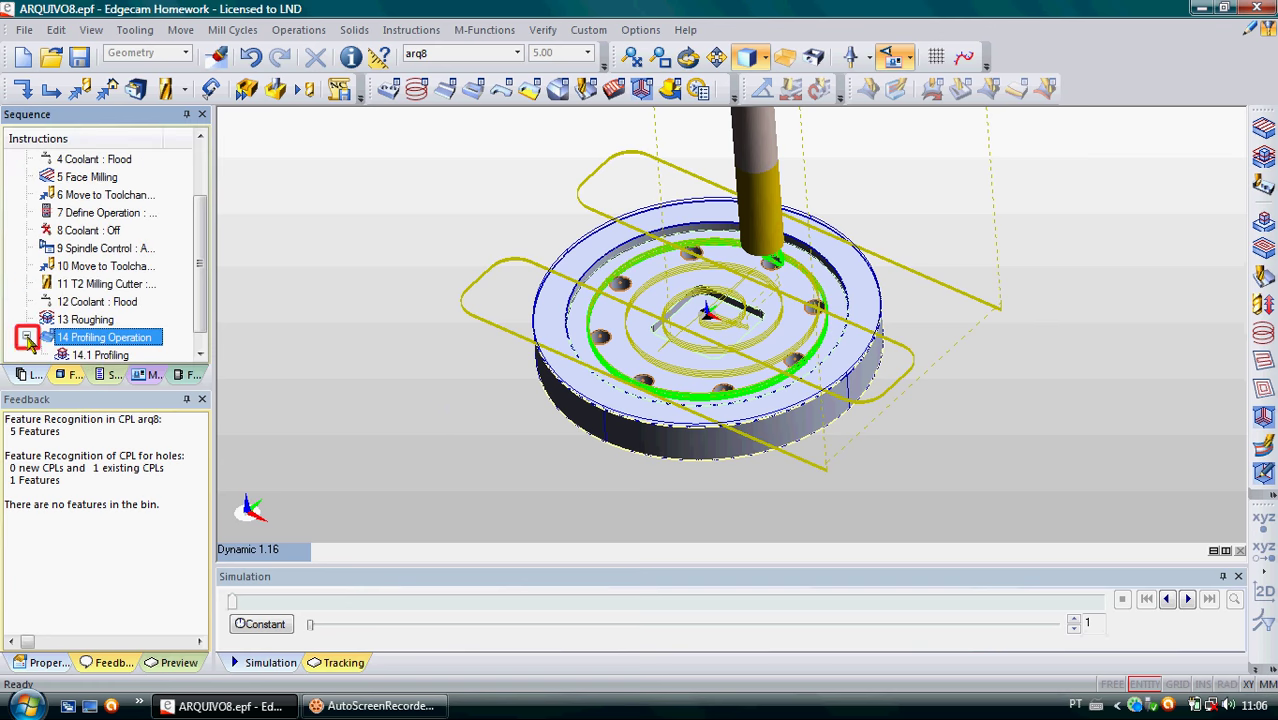
{"action": "left_click", "coordinate": [105, 341]}
{"action": "right_click", "coordinate": [103, 337]}
{"action": "left_click", "coordinate": [150, 260]}
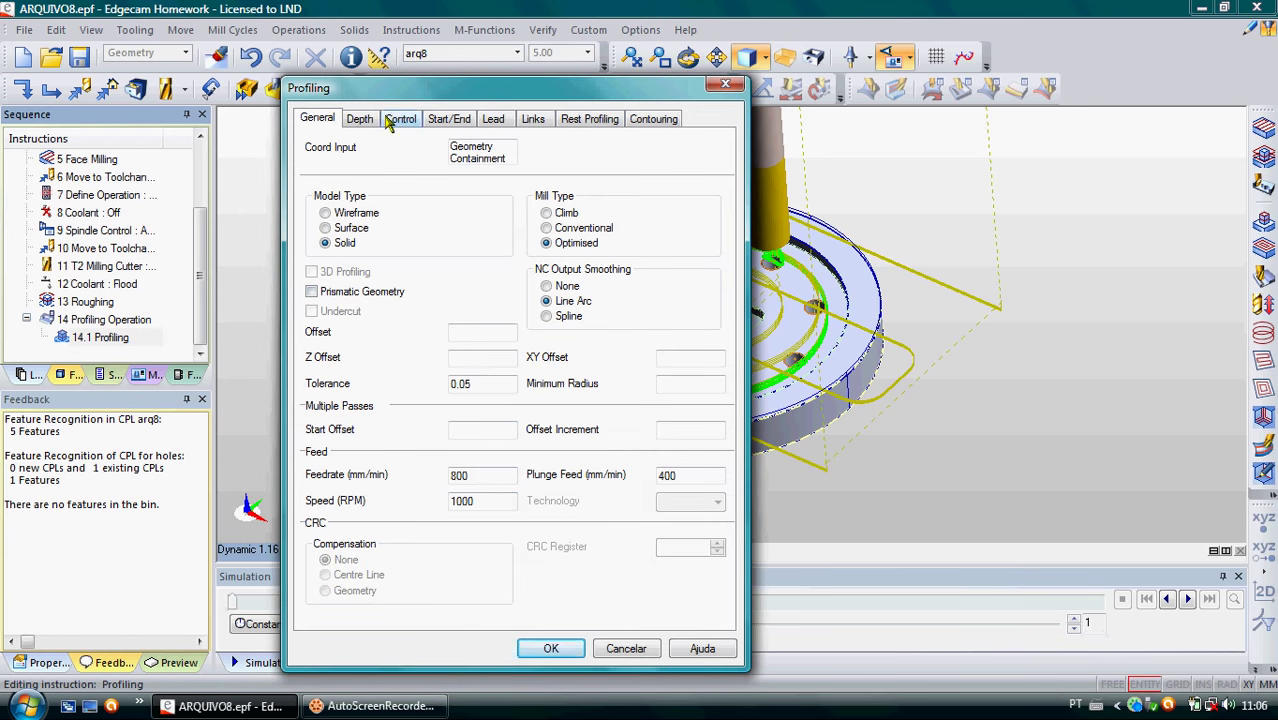
{"action": "left_click", "coordinate": [555, 648]}
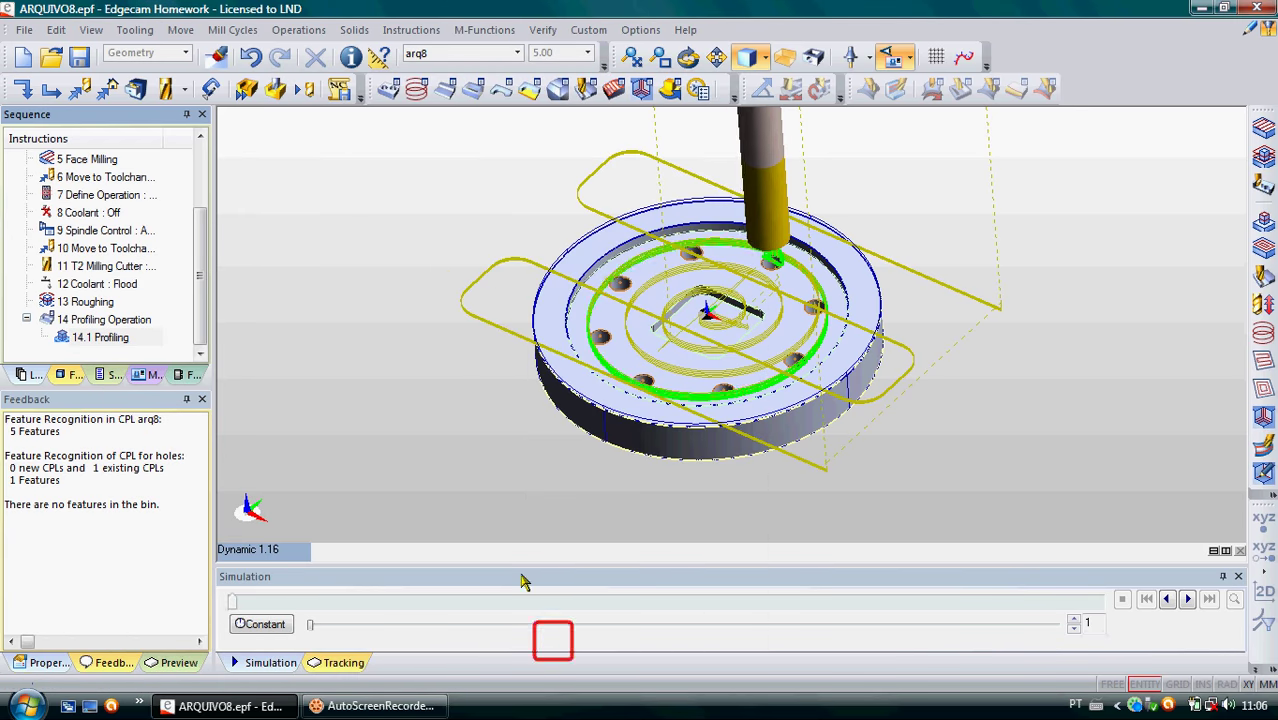
{"action": "left_click", "coordinate": [415, 400]}
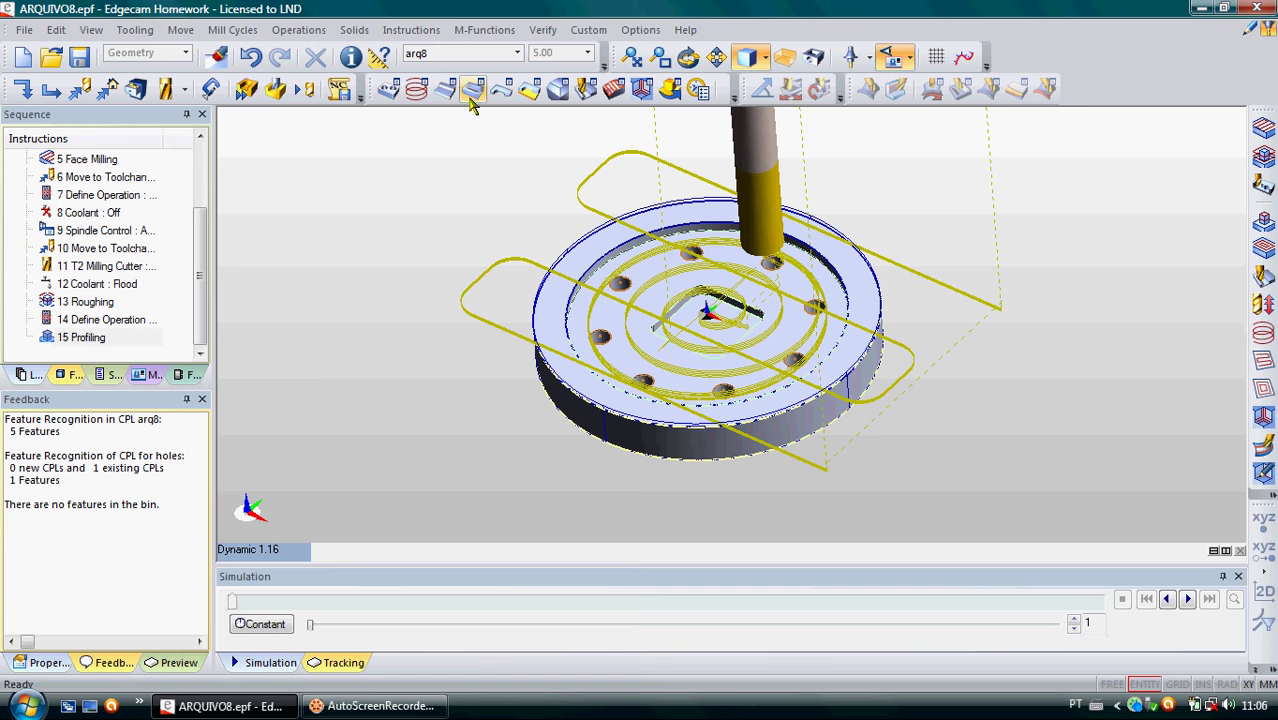
- Start a Flatland Operation on the circular 2D Pocket, feature 2, with a 5% stepover
{"action": "left_click", "coordinate": [529, 90]}
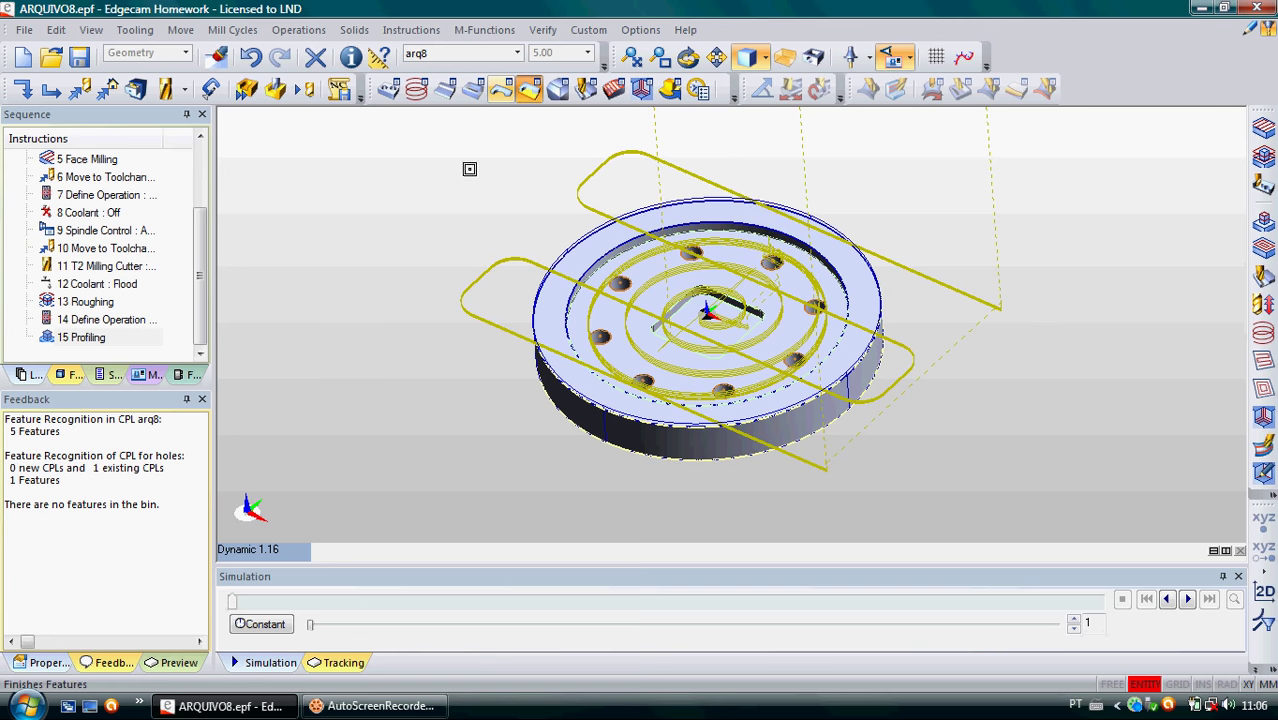
{"action": "left_click", "coordinate": [67, 377]}
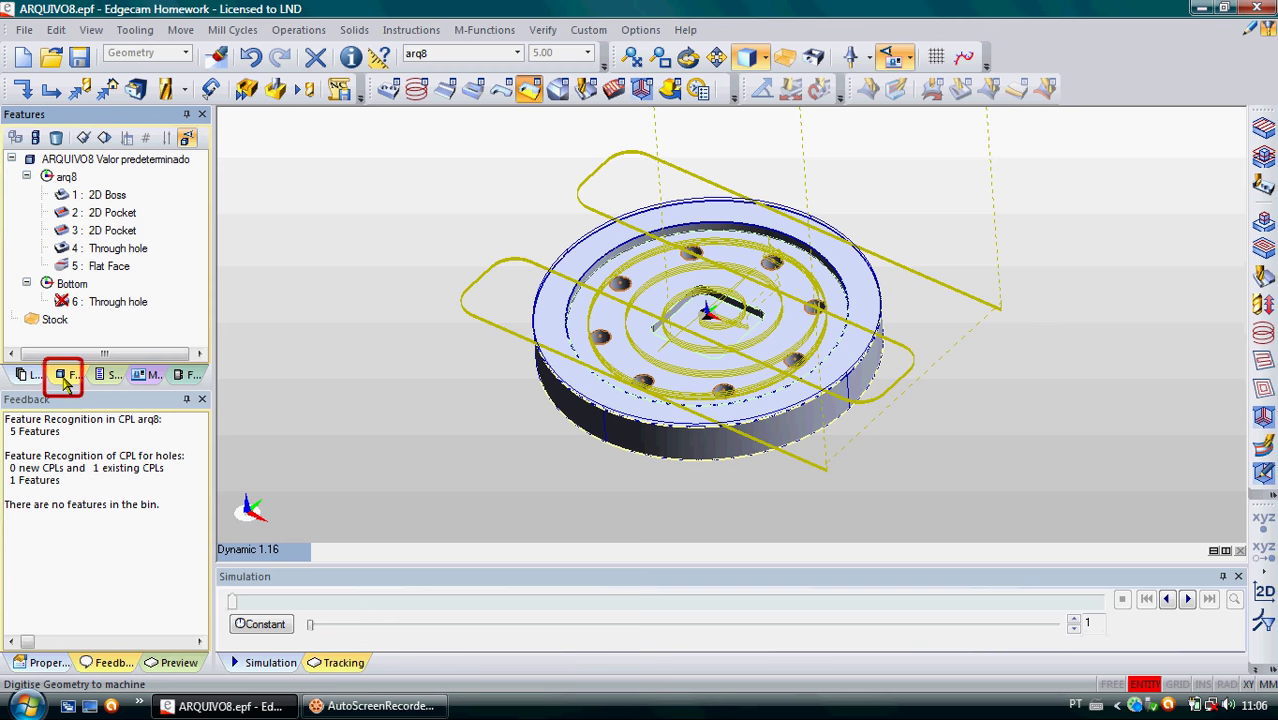
{"action": "left_click", "coordinate": [112, 220]}
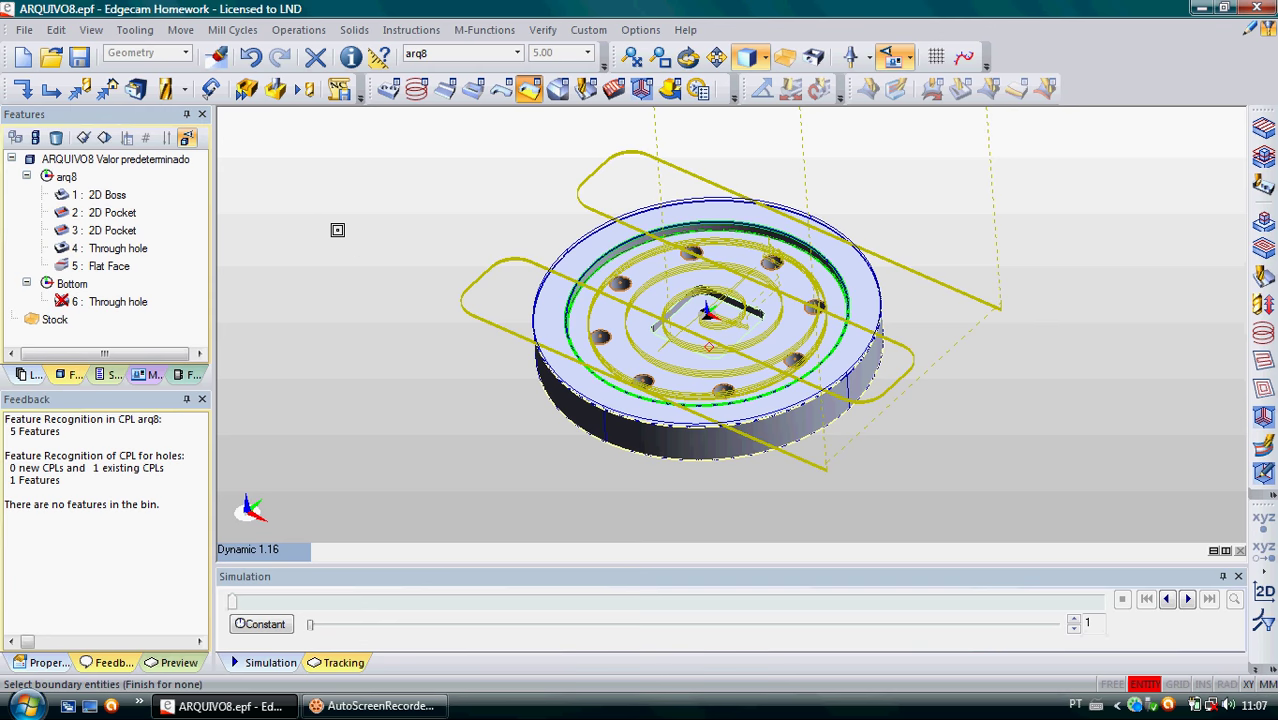
{"action": "right_click", "coordinate": [337, 230]}
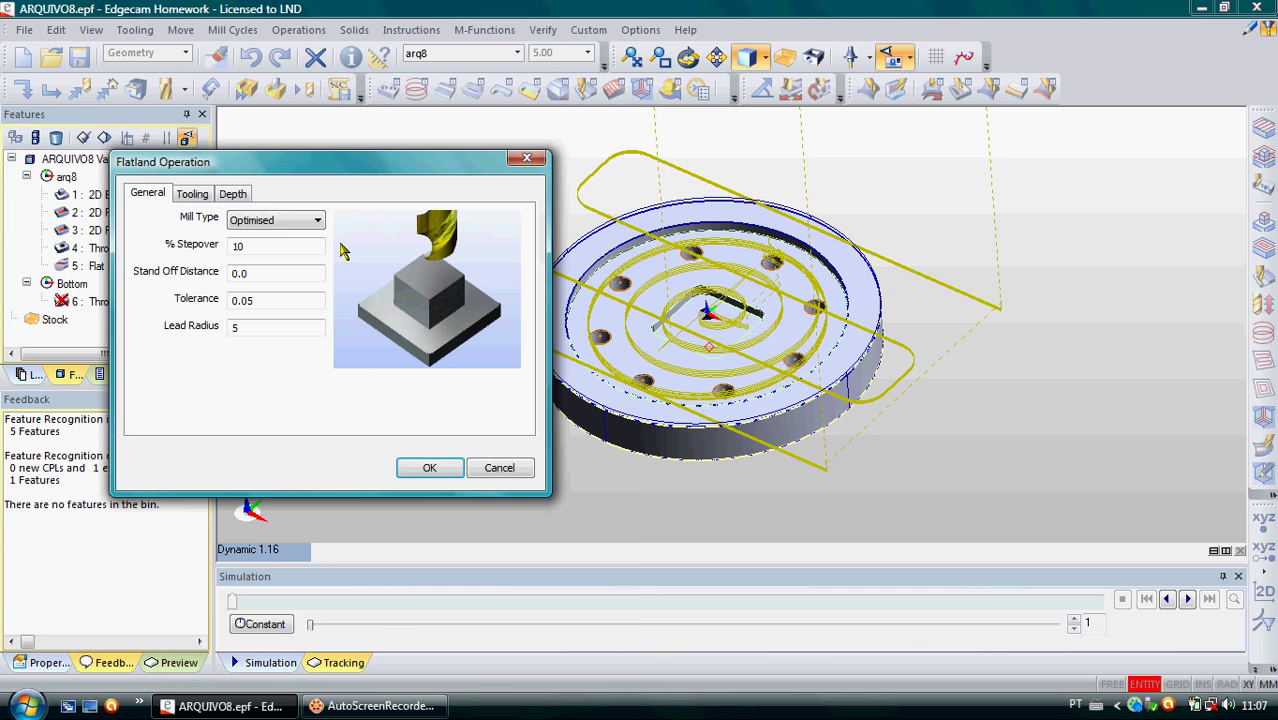
{"action": "left_click", "coordinate": [255, 247]}
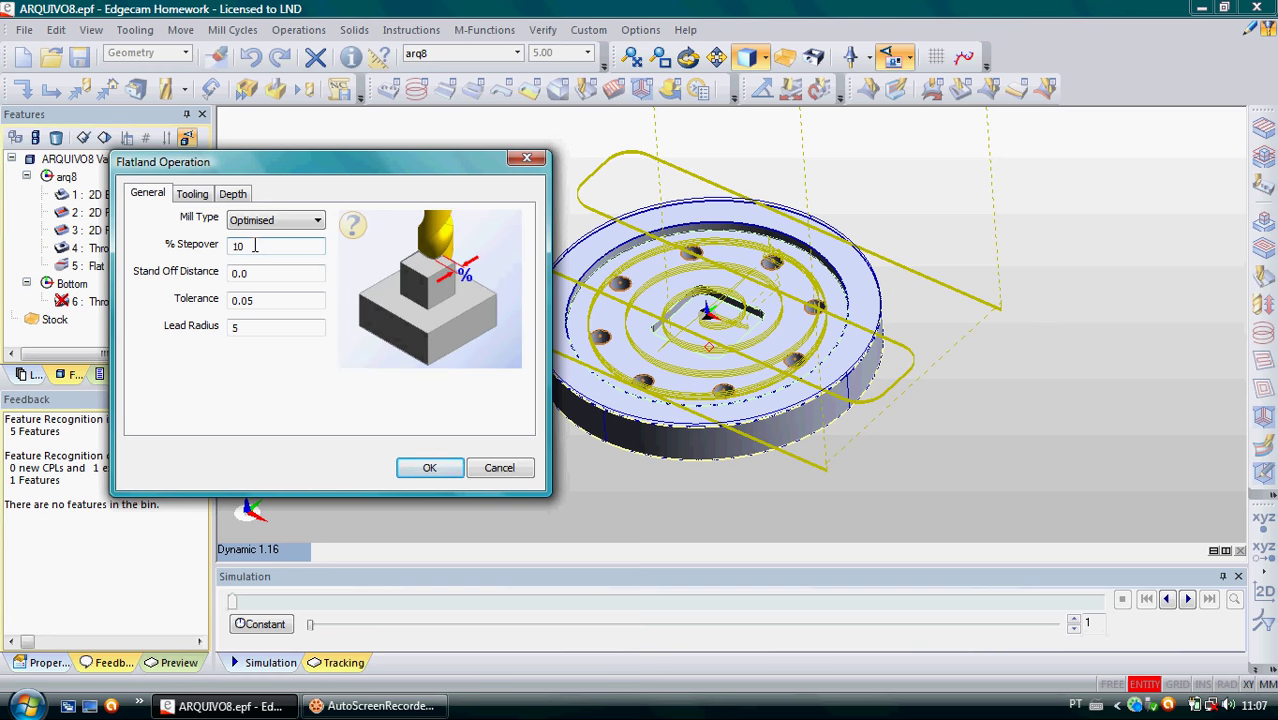
{"action": "left_click_drag", "start_coordinate": [247, 247], "coordinate": [200, 254]}
{"action": "type", "text": "5"}
- Set the Flatland Operation's stand off distance to 15 and bring up its tooling settings
{"action": "left_click", "coordinate": [248, 272]}
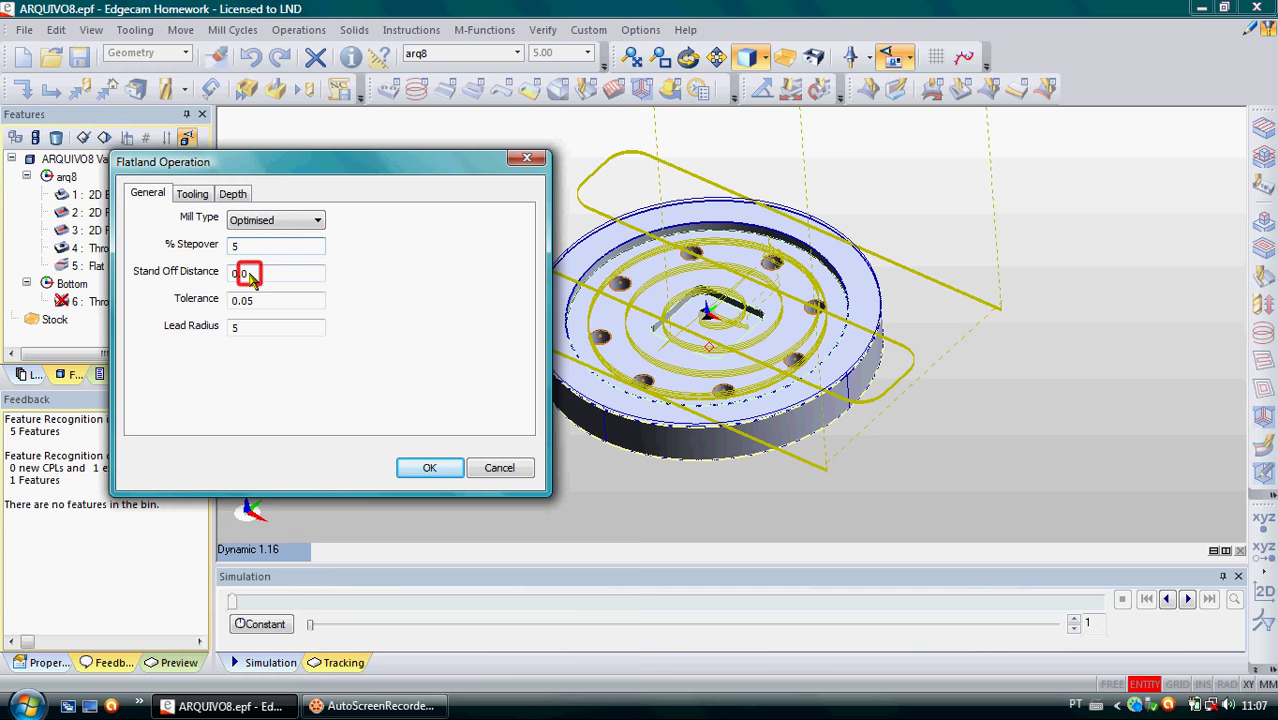
{"action": "left_click", "coordinate": [258, 296]}
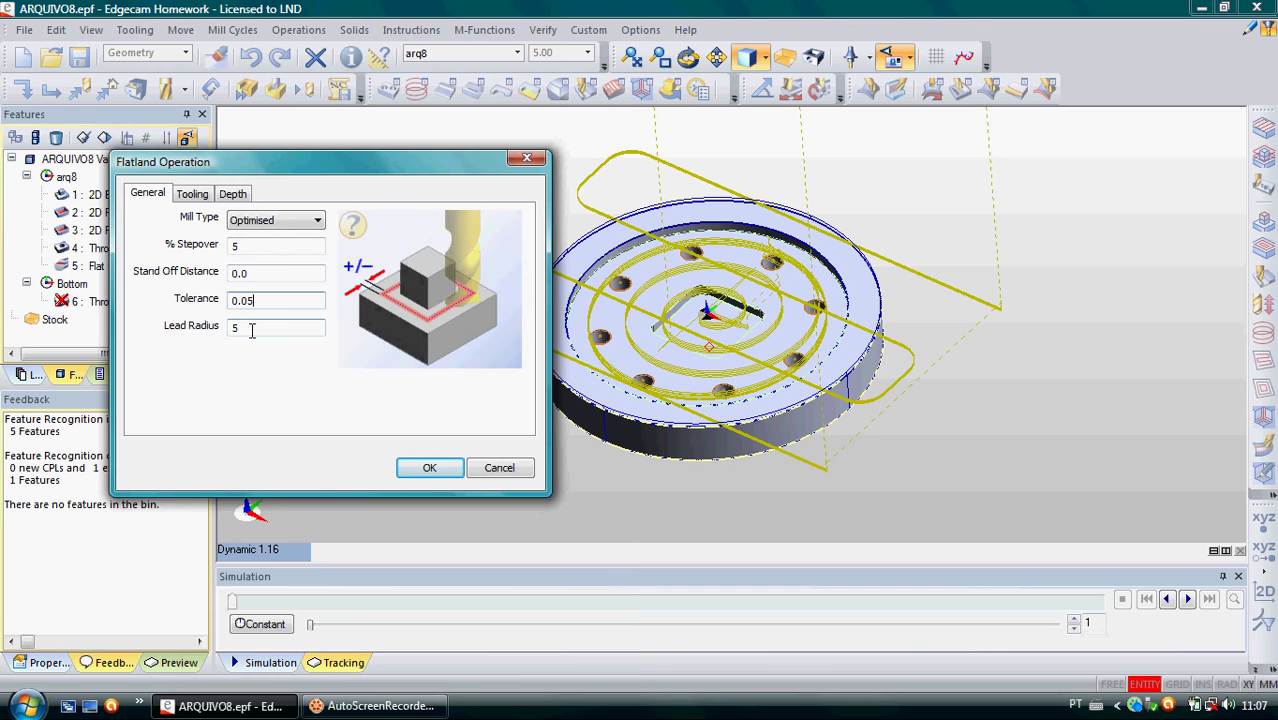
{"action": "left_click", "coordinate": [252, 330]}
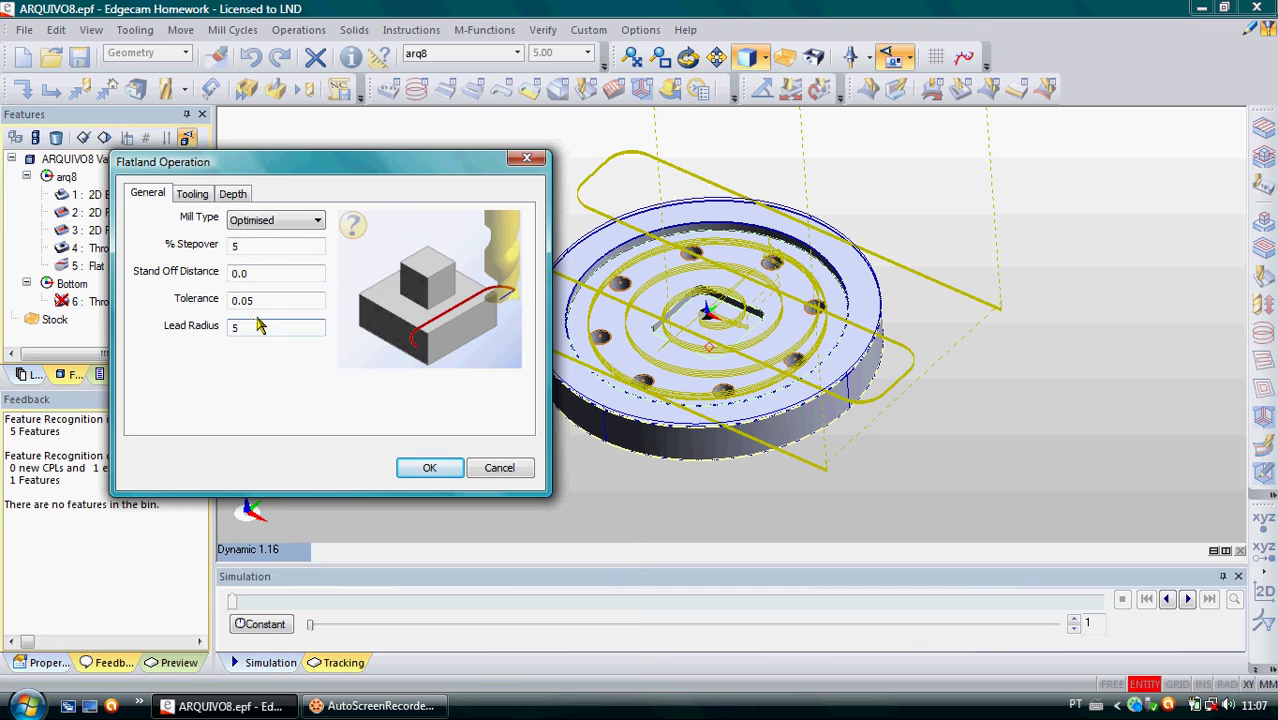
{"action": "left_click", "coordinate": [258, 298]}
{"action": "left_click", "coordinate": [262, 274]}
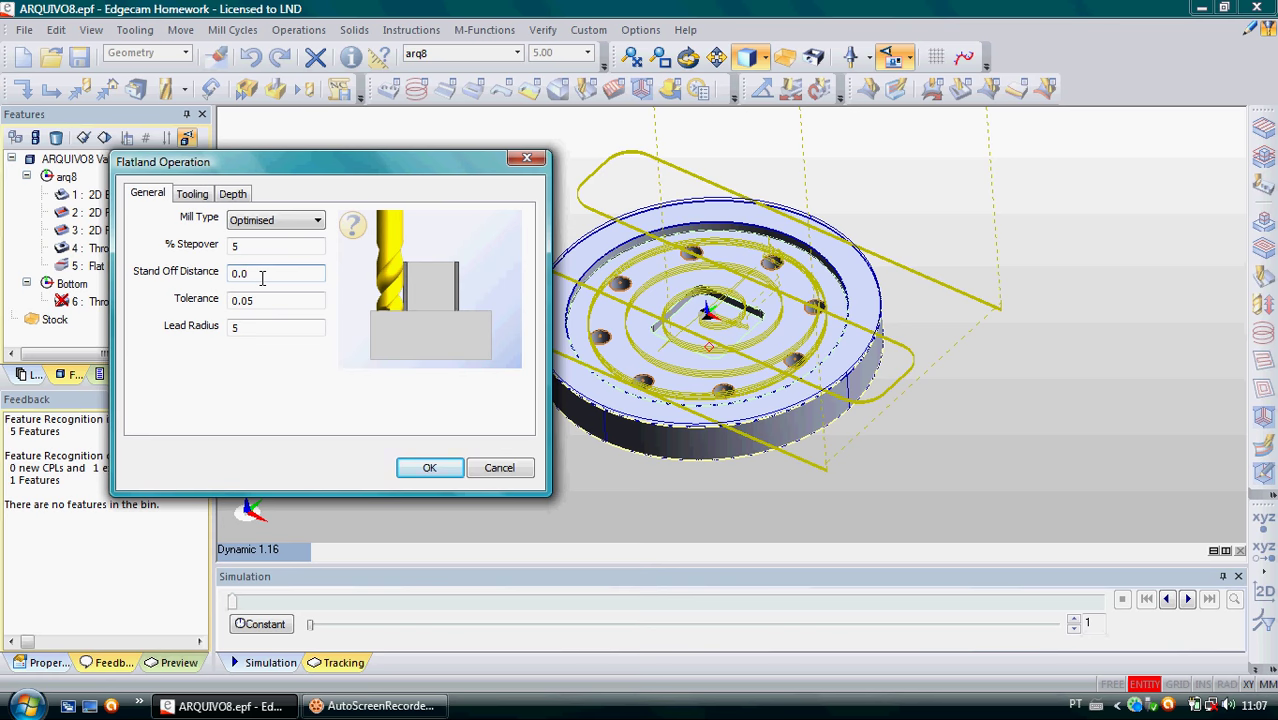
{"action": "double_click", "coordinate": [262, 275]}
{"action": "type", "text": "15"}
{"action": "left_click", "coordinate": [193, 197]}
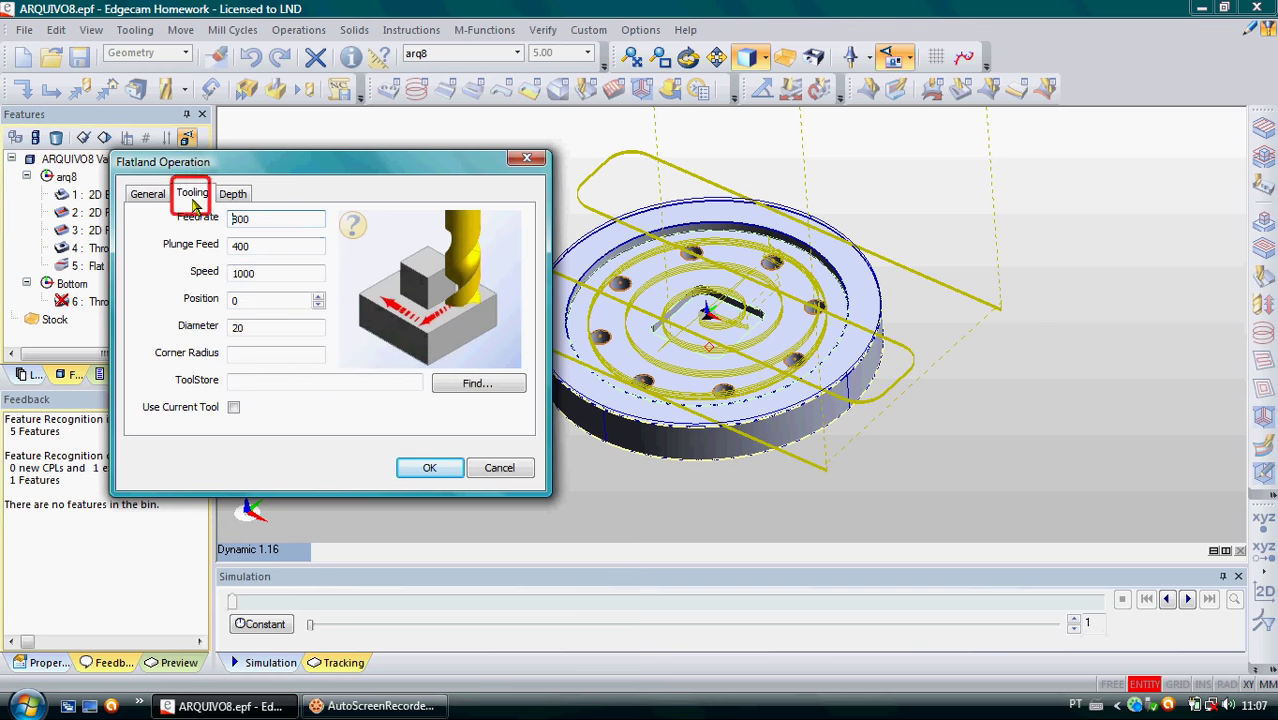
- Set the Flatland Operation's tool position to 2 and depth to -5, and generate the circular pocket's floor toolpath
{"action": "left_click", "coordinate": [253, 221]}
{"action": "left_click", "coordinate": [251, 275]}
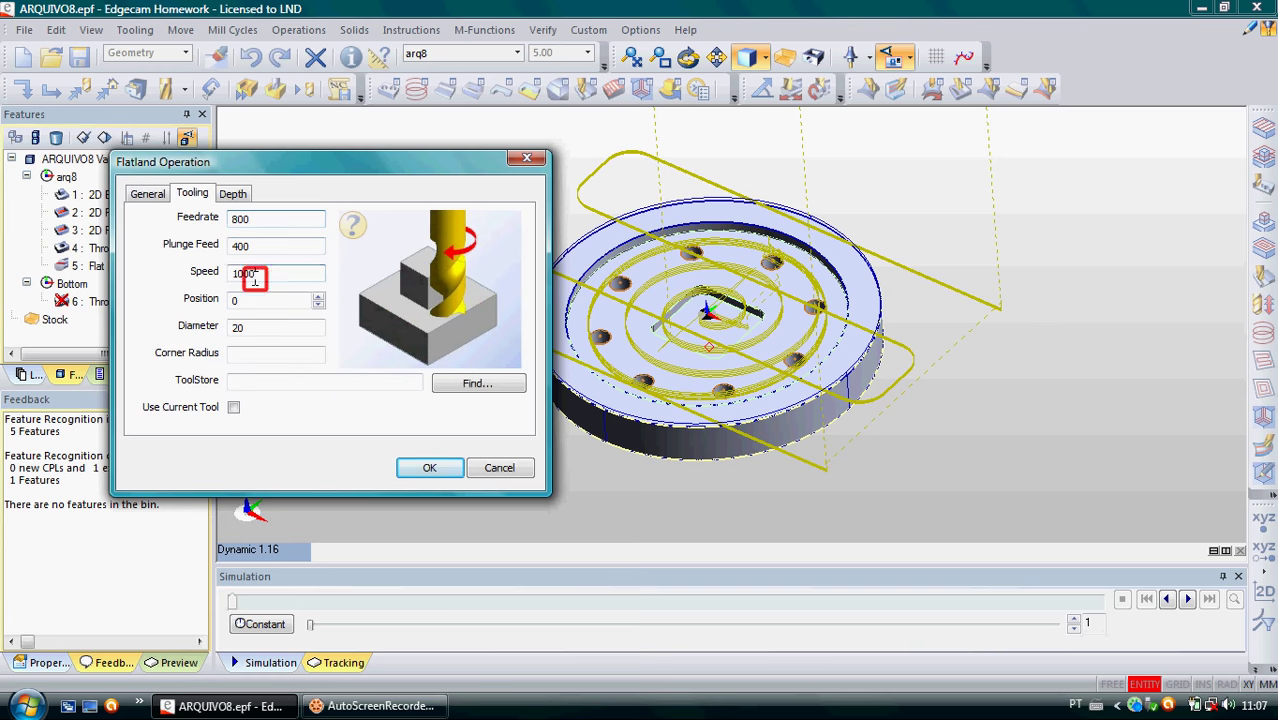
{"action": "left_click", "coordinate": [250, 302]}
{"action": "type", "text": "2"}
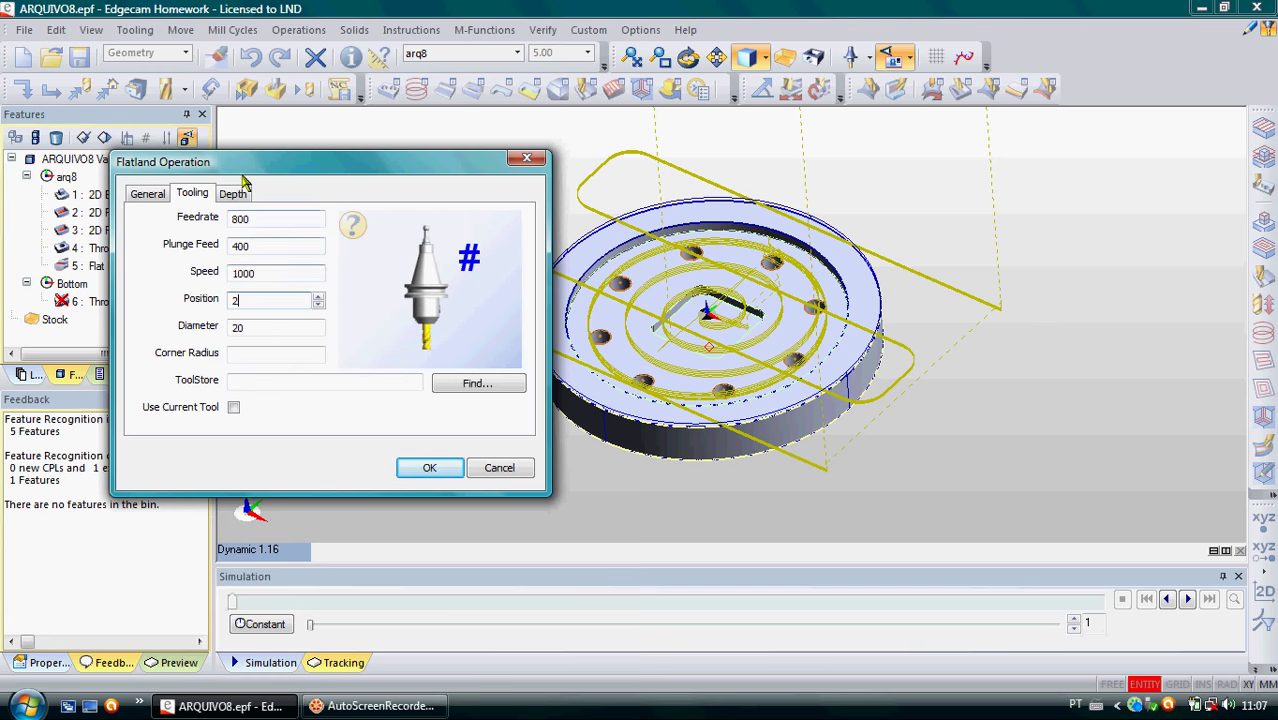
{"action": "left_click", "coordinate": [232, 194]}
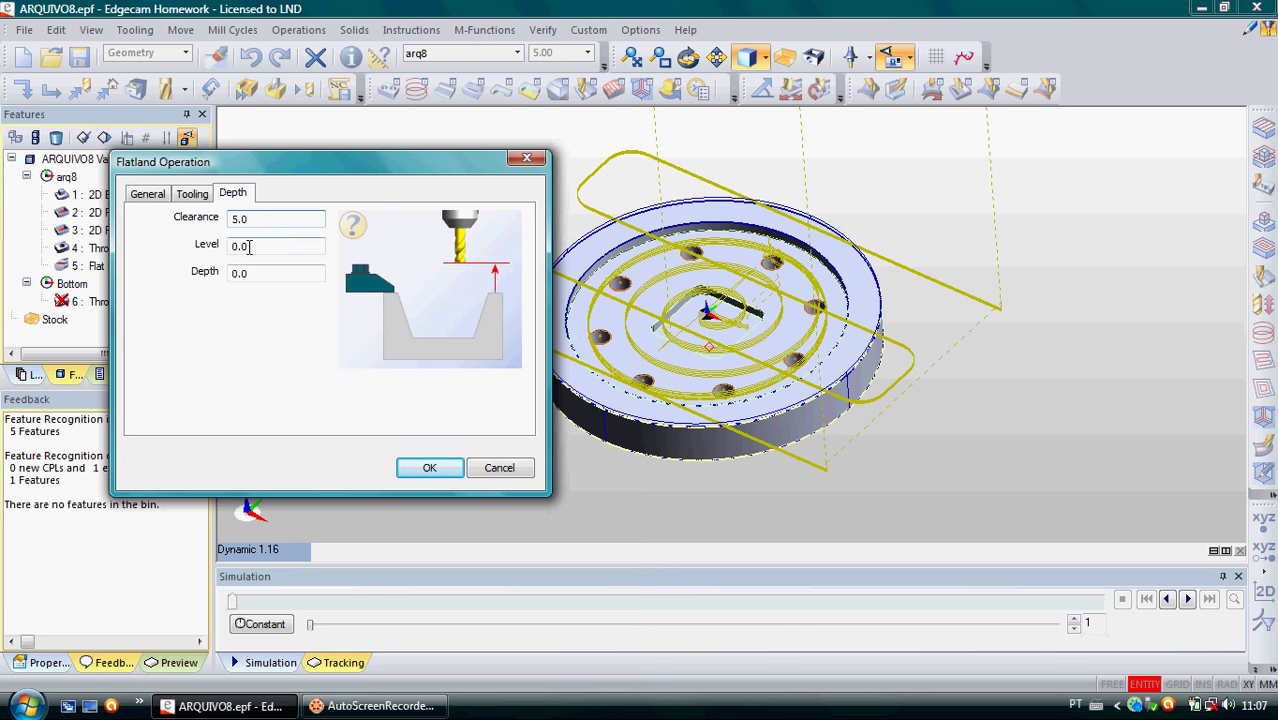
{"action": "left_click", "coordinate": [252, 251]}
{"action": "left_click", "coordinate": [236, 274]}
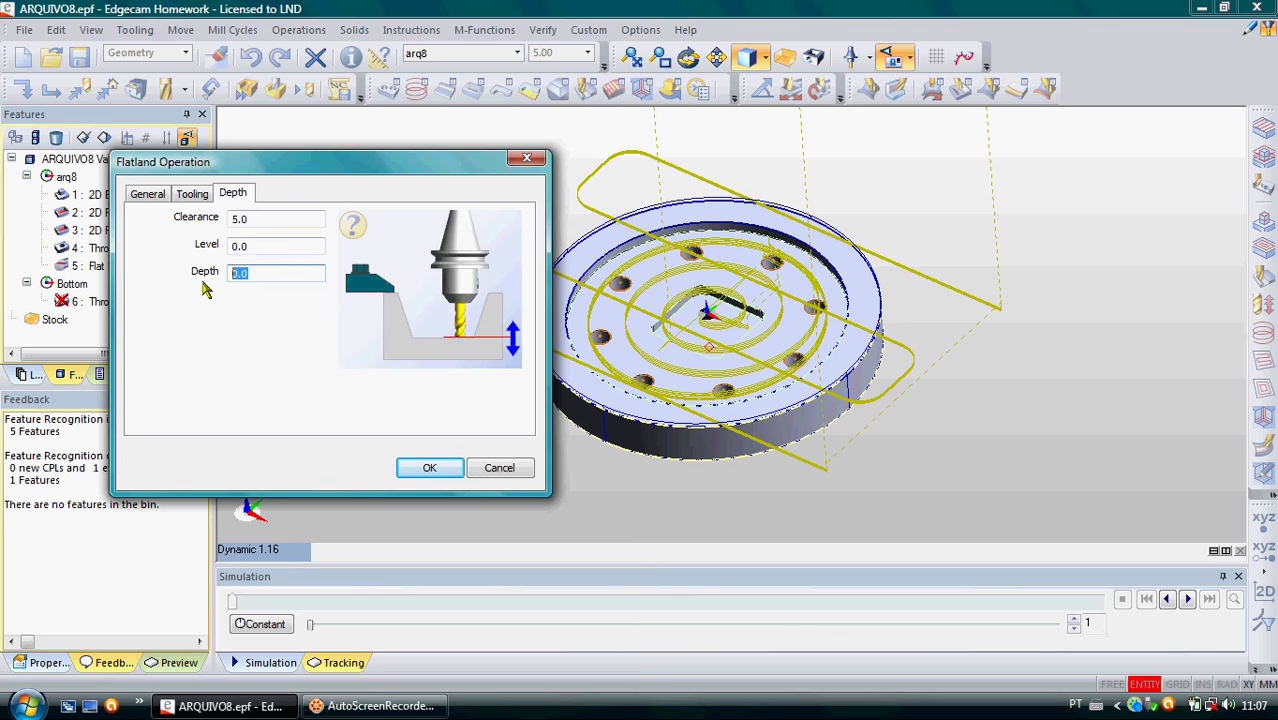
{"action": "type", "text": "-5"}
{"action": "left_click", "coordinate": [429, 468]}
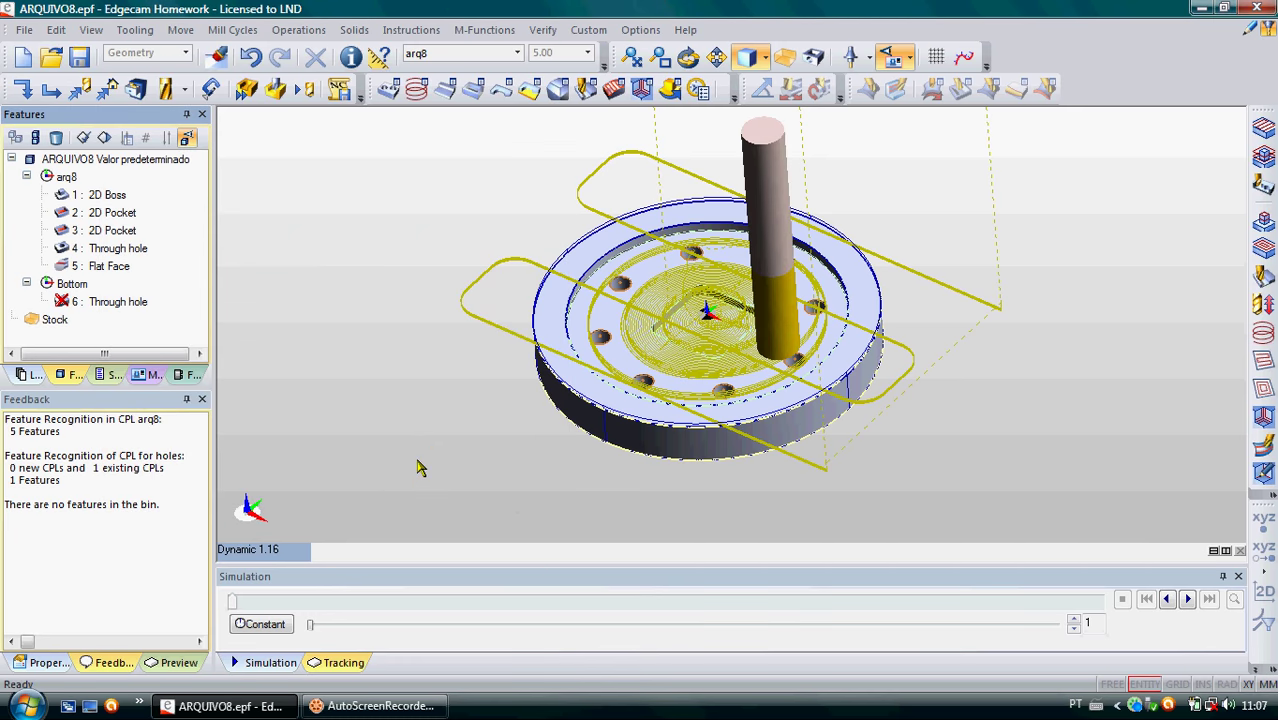
- Expand the Flatland Operation in the machining sequence, examine its Flat Land Finishing instruction's general settings and accept them as they are
{"action": "left_click", "coordinate": [110, 376]}
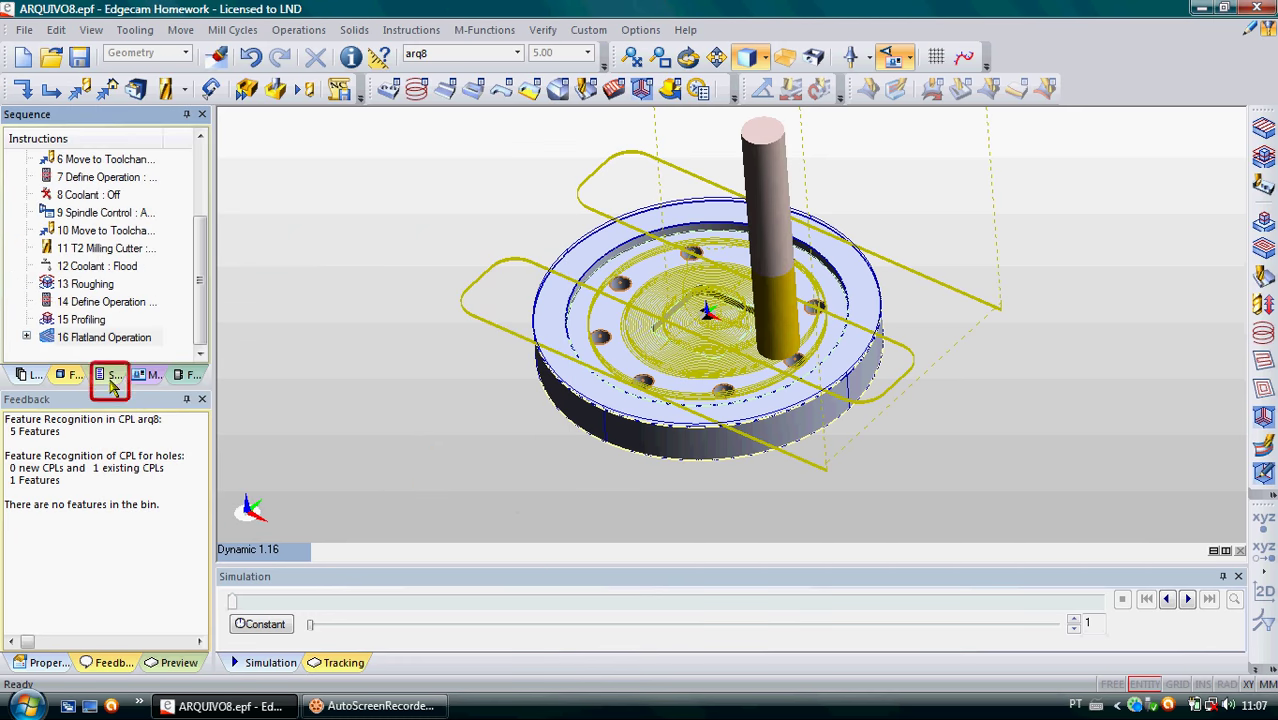
{"action": "left_click", "coordinate": [26, 338]}
{"action": "left_click", "coordinate": [200, 353]}
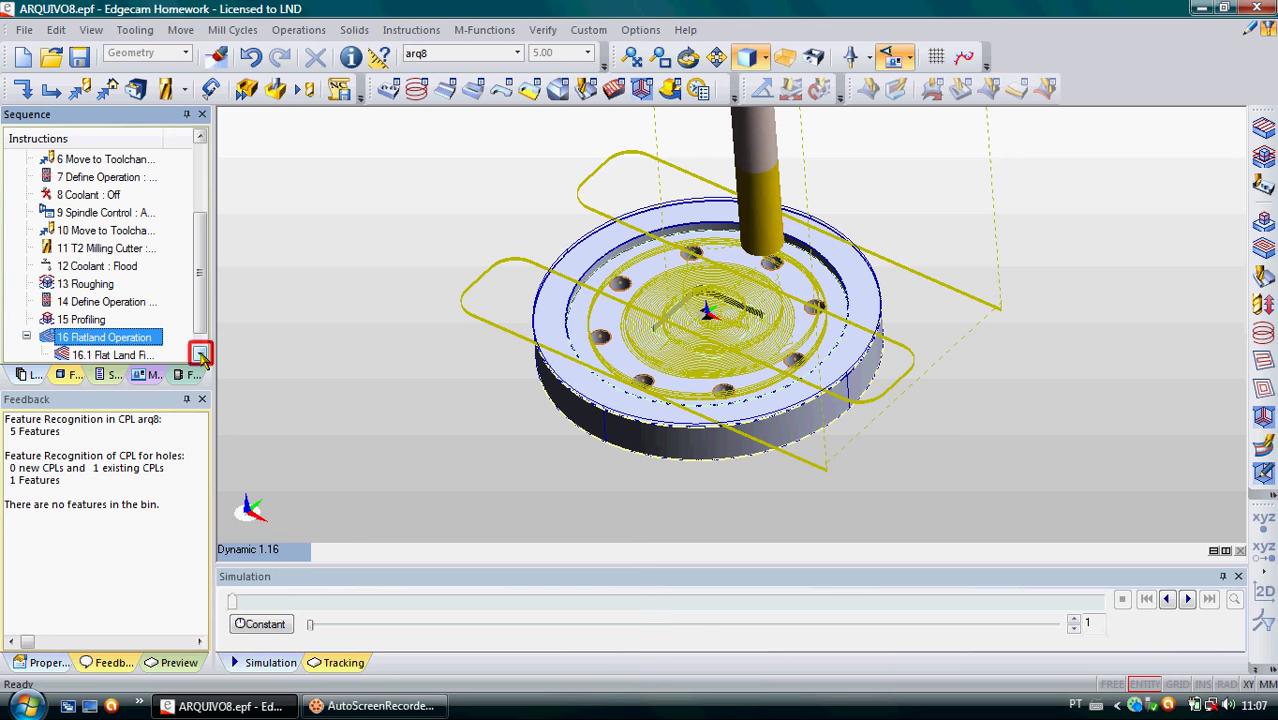
{"action": "left_click", "coordinate": [88, 340]}
{"action": "right_click", "coordinate": [88, 340]}
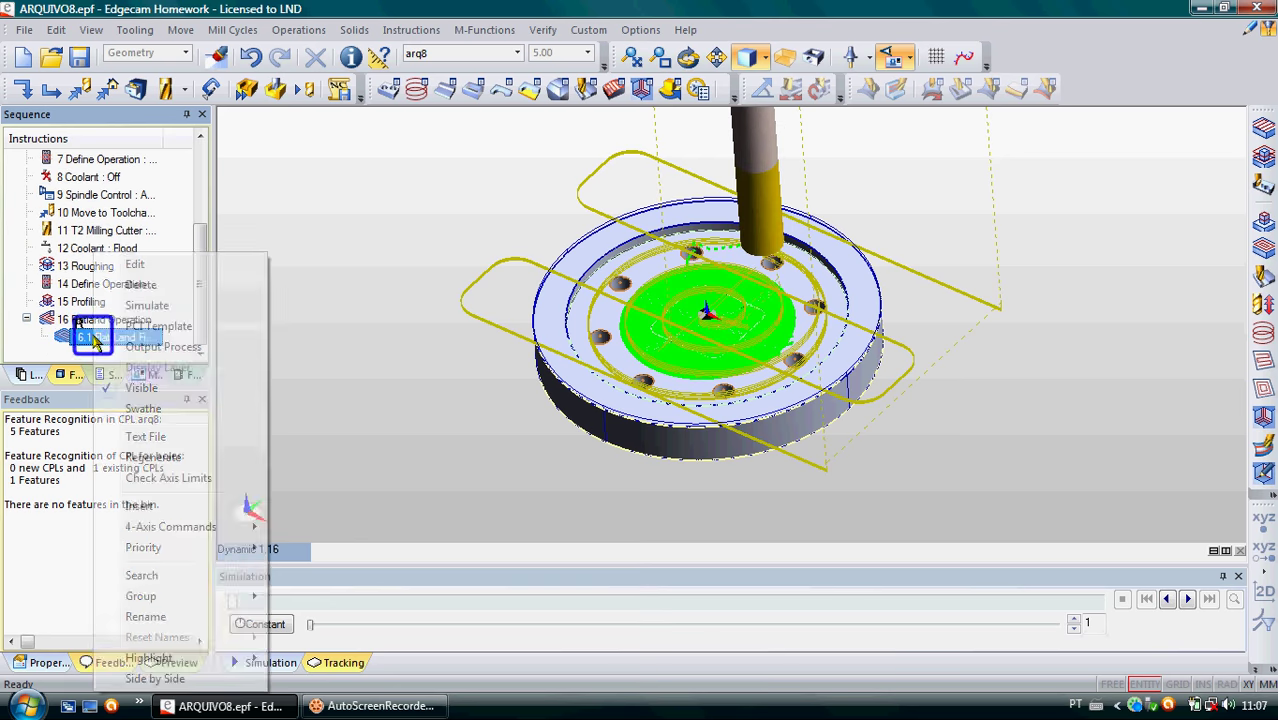
{"action": "left_click", "coordinate": [136, 264]}
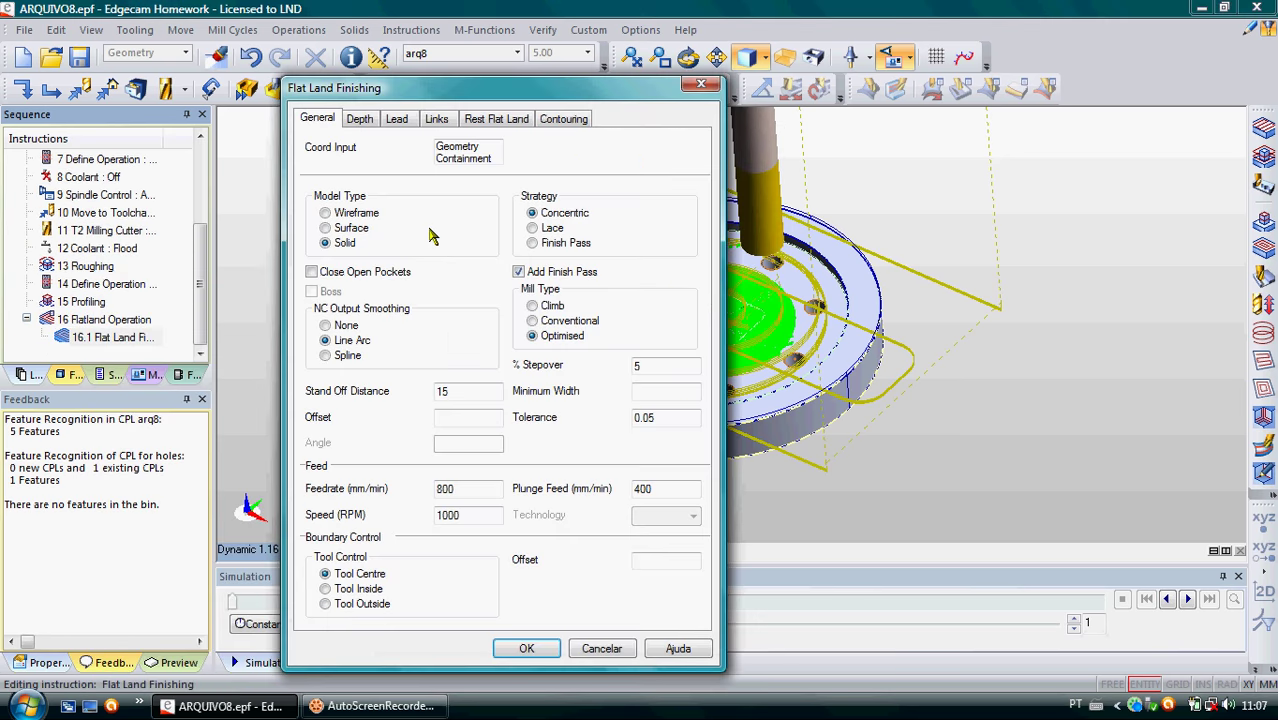
{"action": "left_click", "coordinate": [526, 648]}
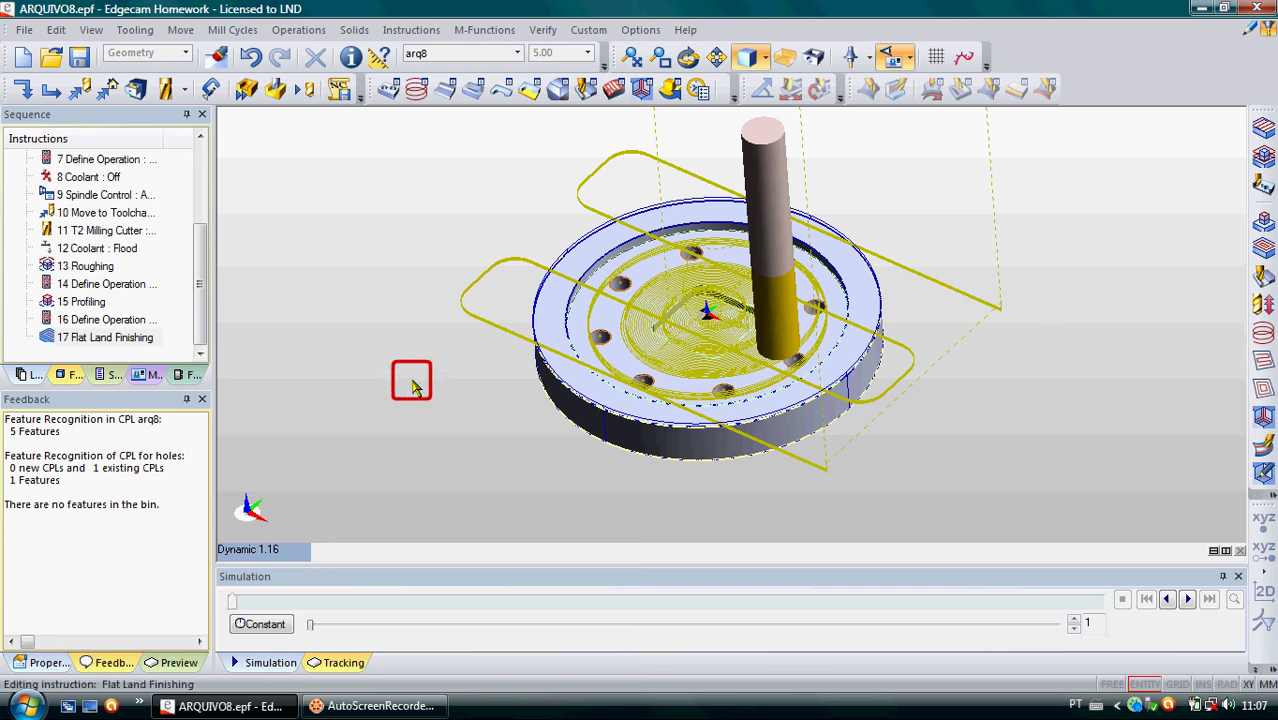
- Add a Move to Toolchange with X and Y fixed after the flat land finishing, moving Z first
{"action": "left_click", "coordinate": [81, 91]}
{"action": "left_click", "coordinate": [311, 166]}
{"action": "left_click", "coordinate": [312, 147]}
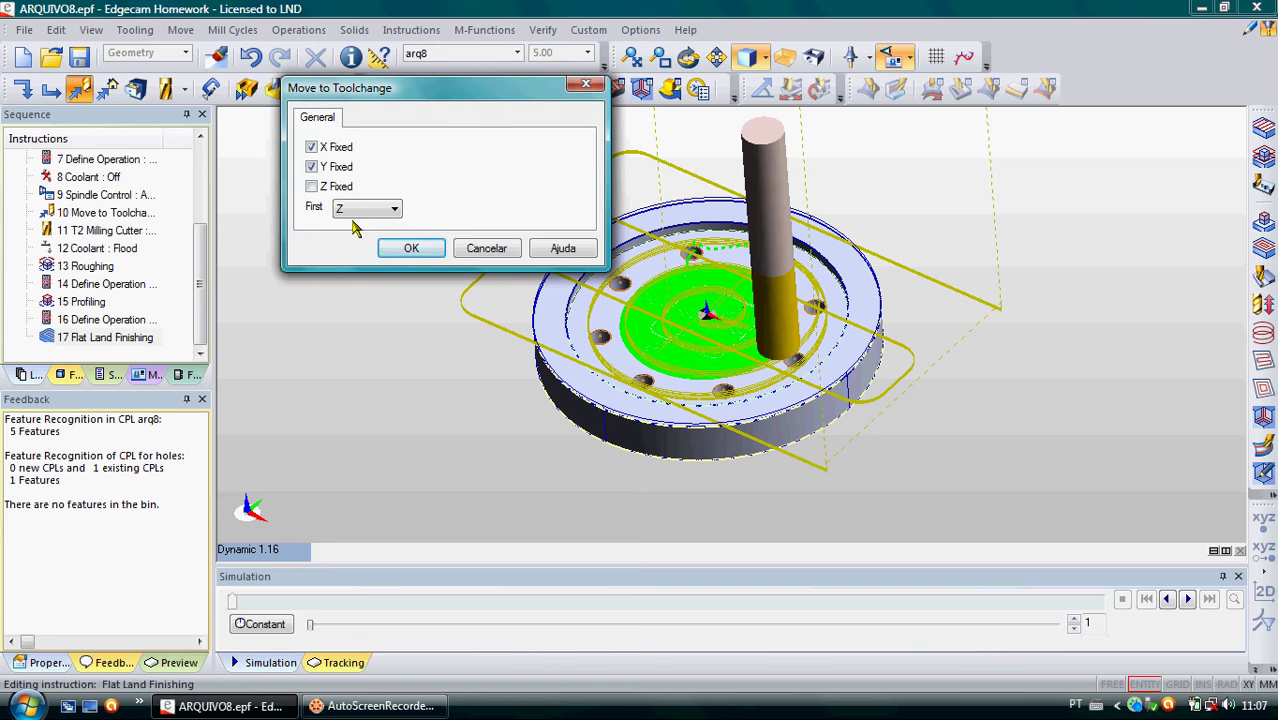
{"action": "left_click", "coordinate": [412, 248]}
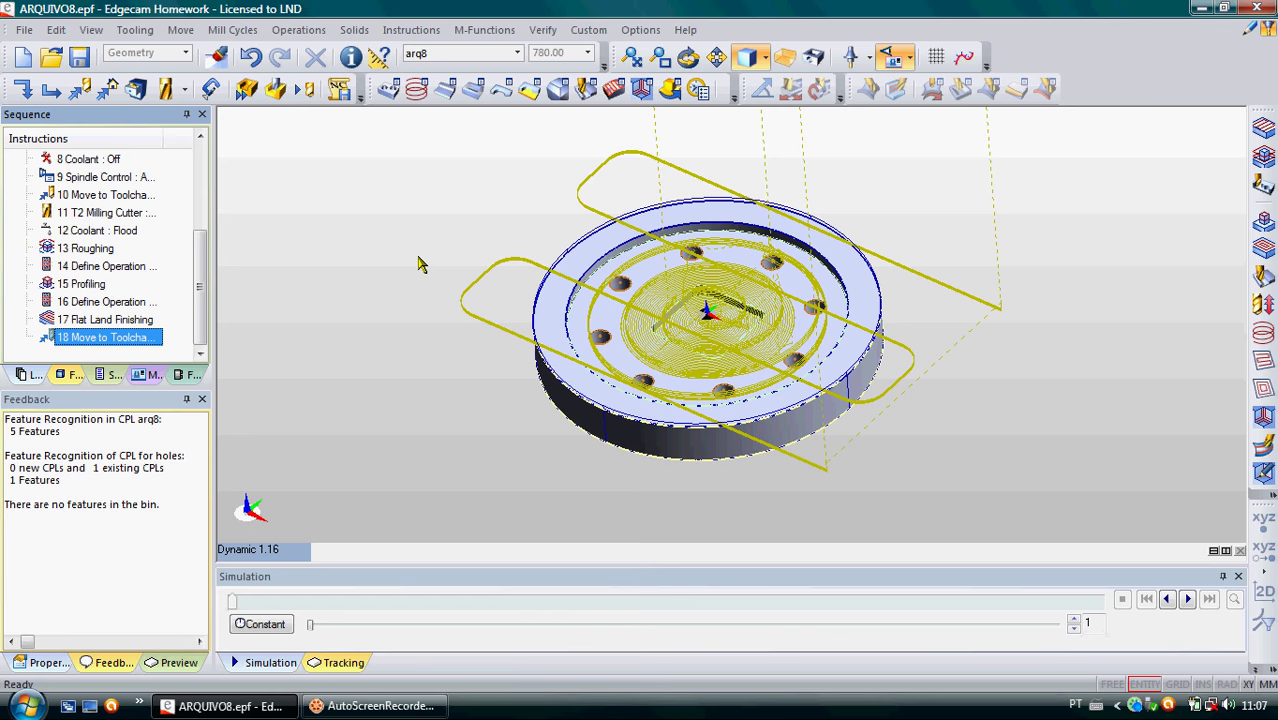
- Start a Roughing Operation on the square central 2D Pocket, feature 3, without boundary entities
{"action": "left_click", "coordinate": [472, 92]}
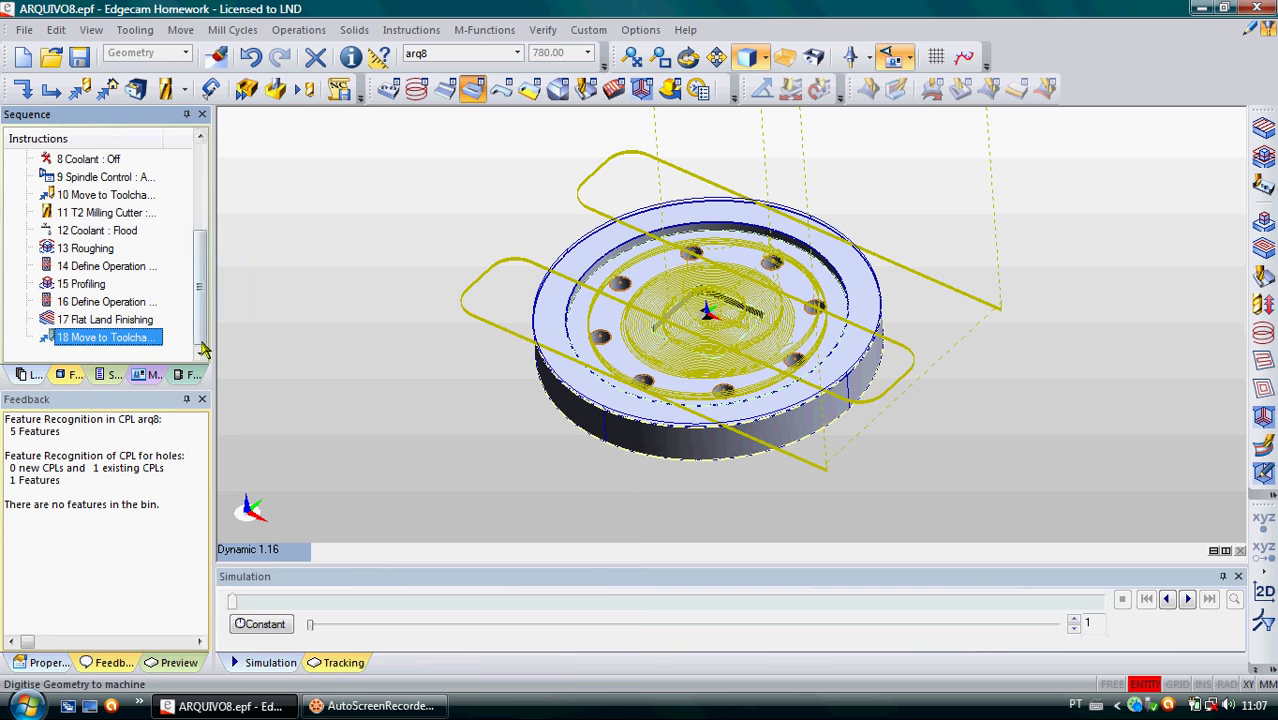
{"action": "left_click", "coordinate": [69, 379]}
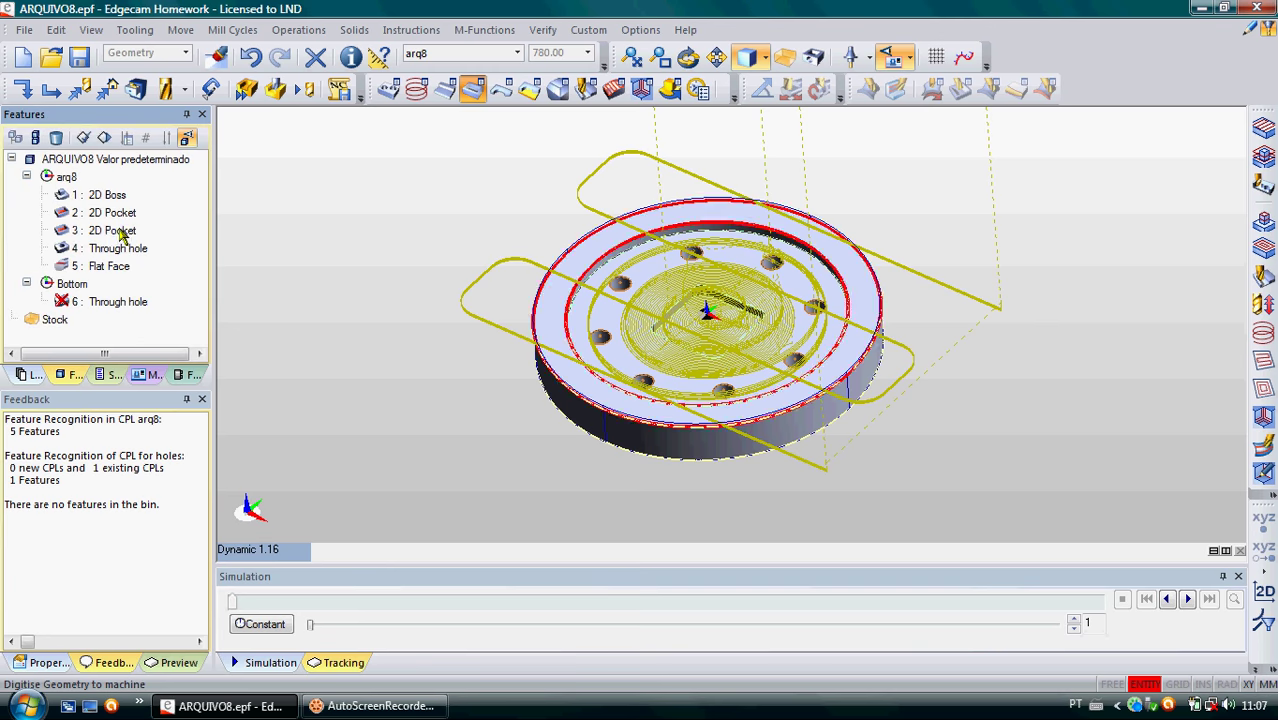
{"action": "left_click", "coordinate": [120, 231]}
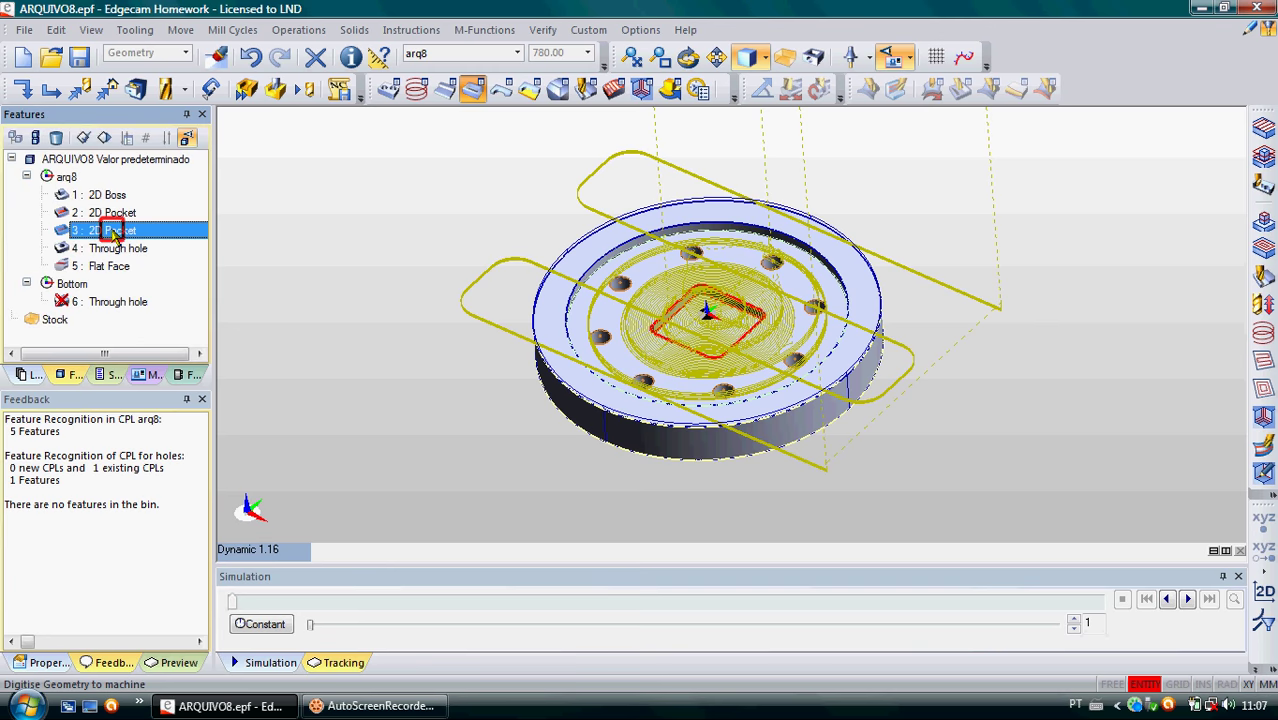
{"action": "right_click", "coordinate": [314, 257]}
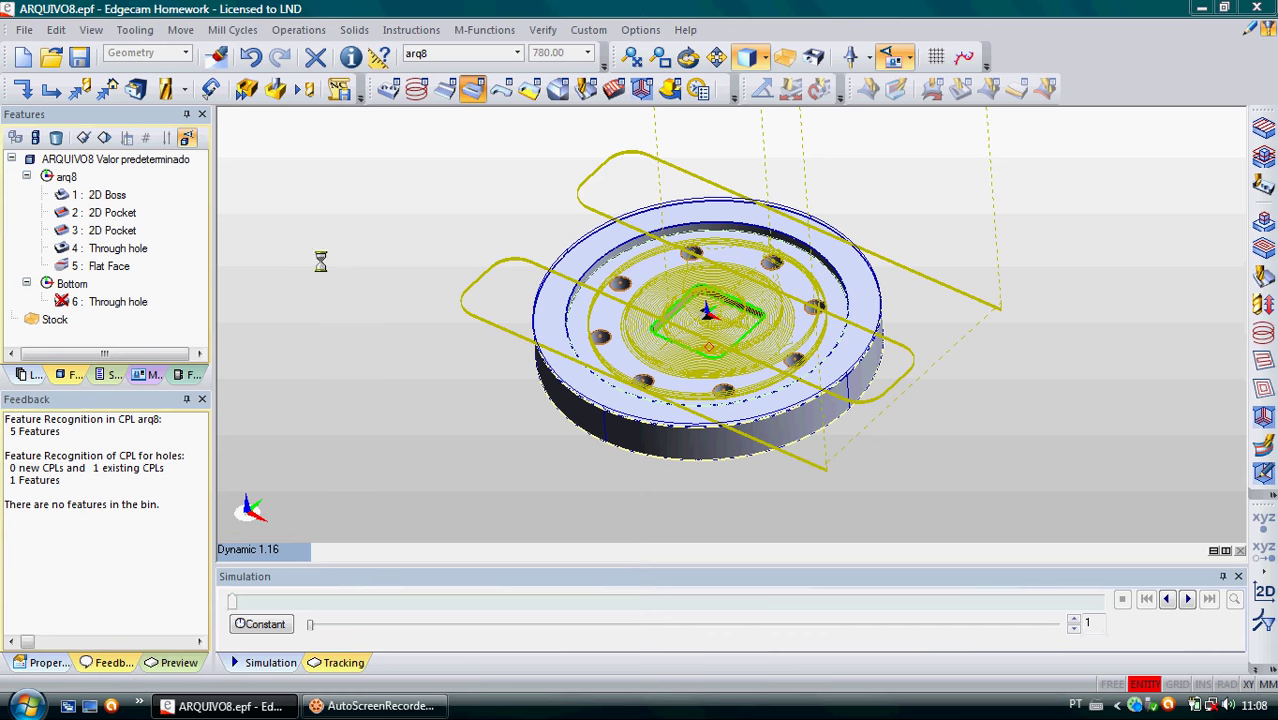
{"action": "right_click", "coordinate": [314, 257]}
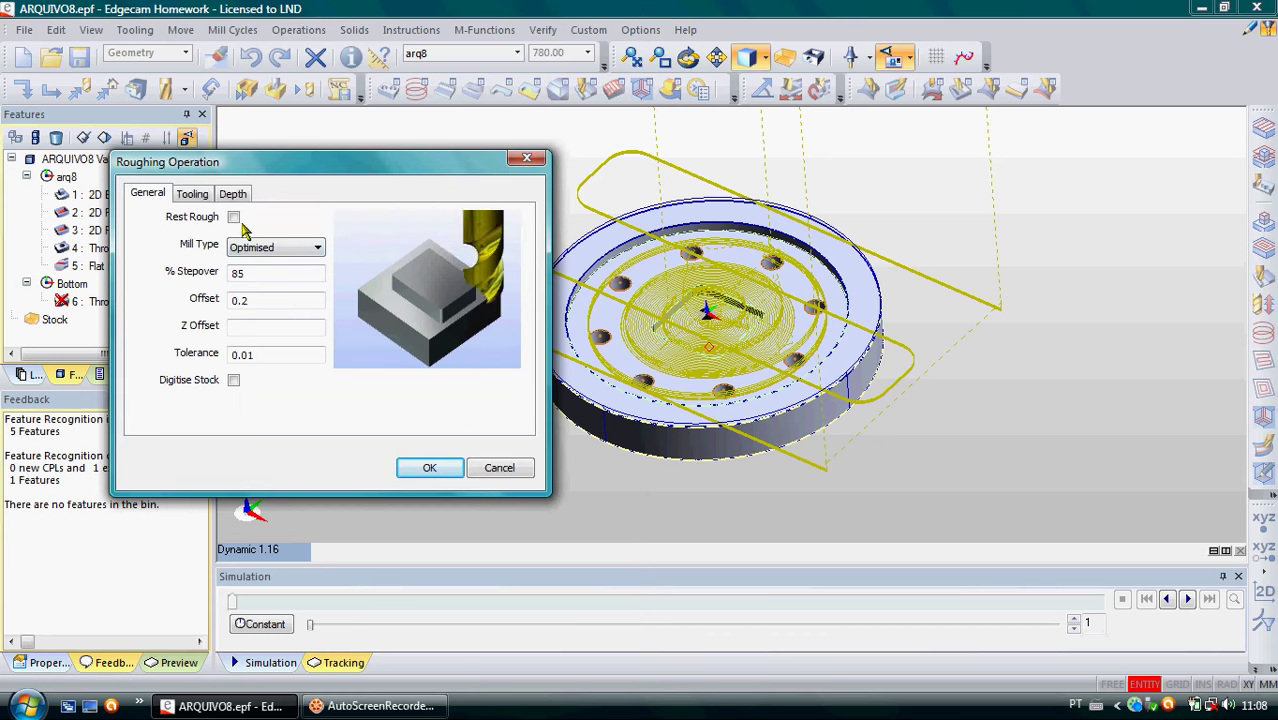
- Set the Roughing Operation's tool position to 3 and its cutter diameter to 8
{"action": "left_click", "coordinate": [195, 196]}
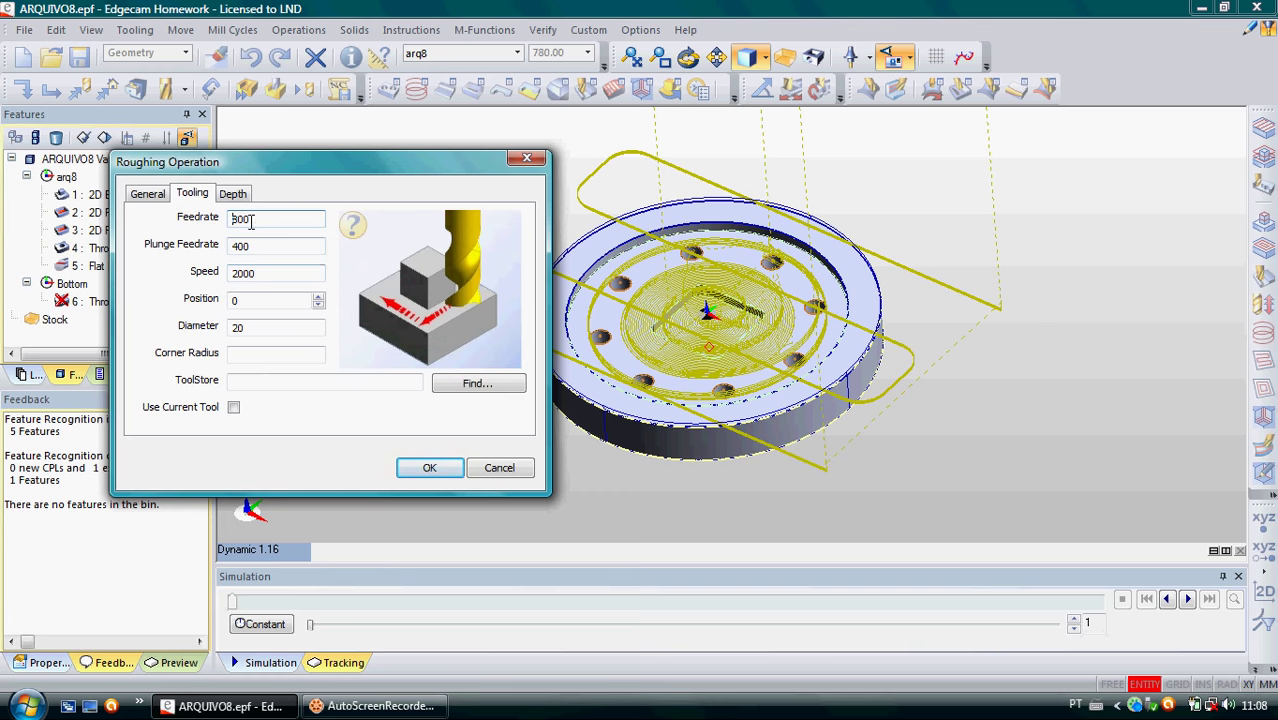
{"action": "left_click", "coordinate": [240, 300]}
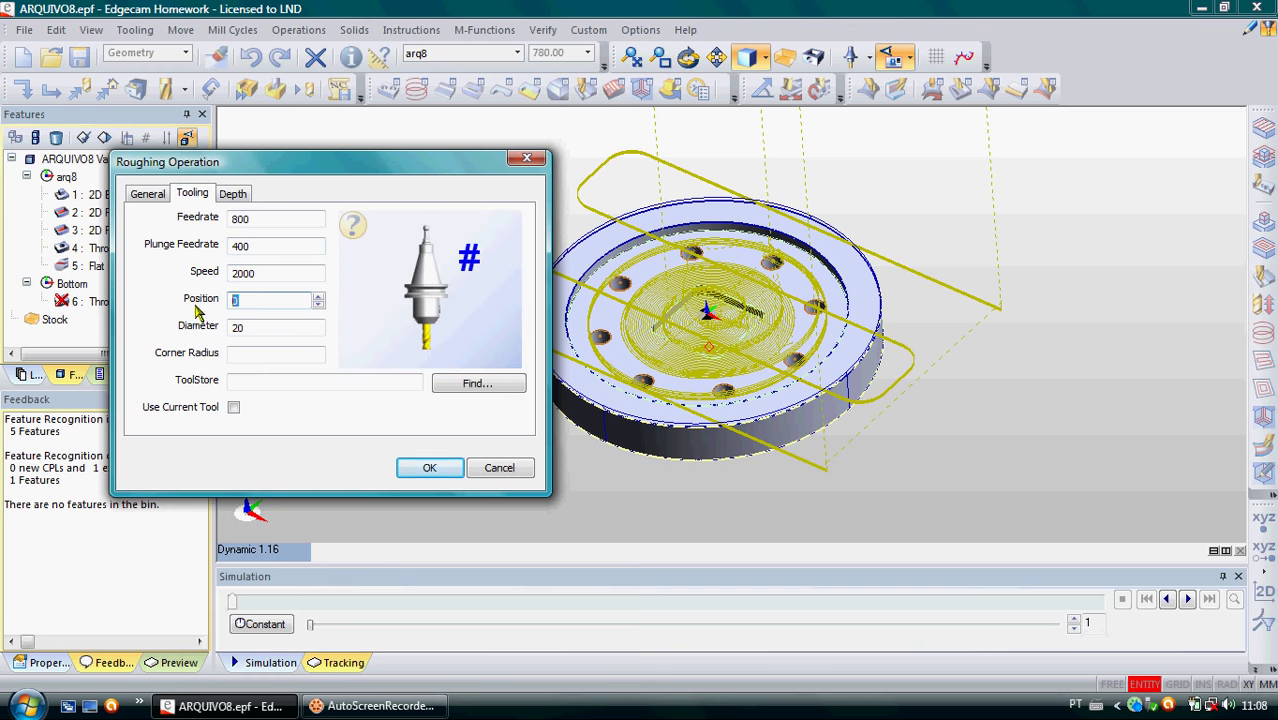
{"action": "type", "text": "3"}
{"action": "left_click", "coordinate": [245, 328]}
{"action": "type", "text": "8"}
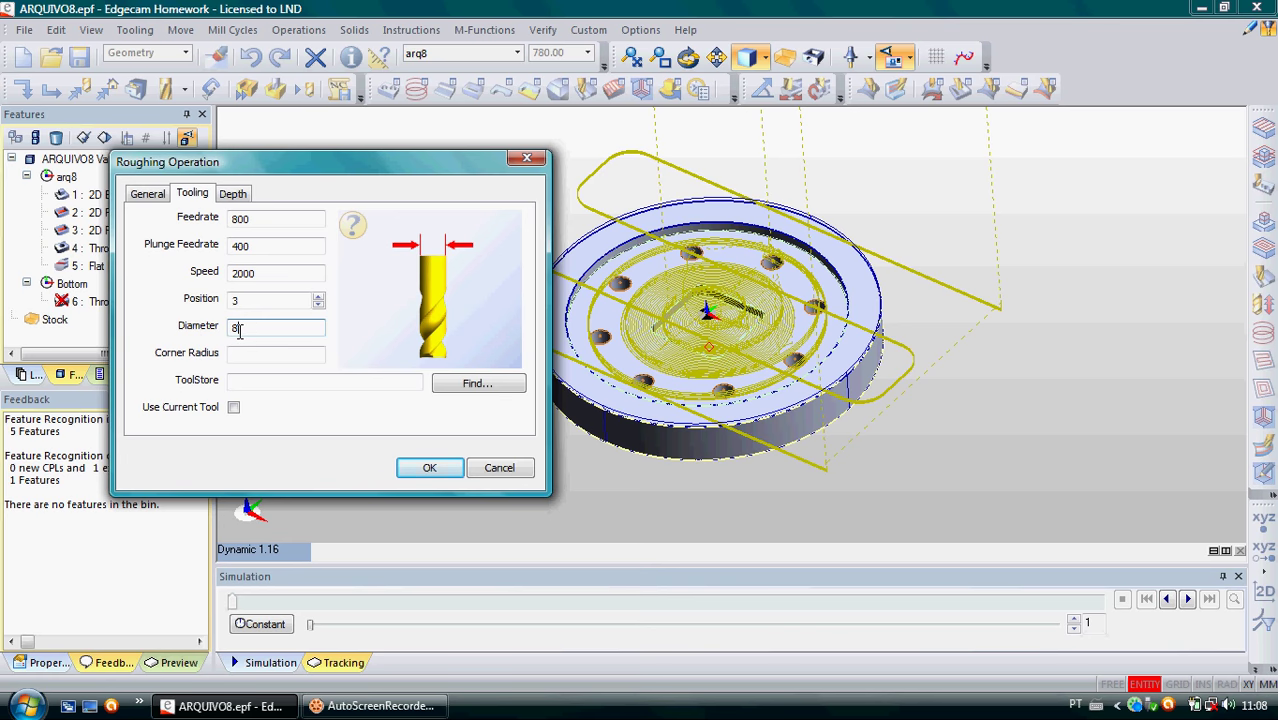
- Set the roughing depth to -10.0 and generate the square pocket's roughing toolpath
{"action": "left_click", "coordinate": [230, 194]}
{"action": "left_click", "coordinate": [250, 219]}
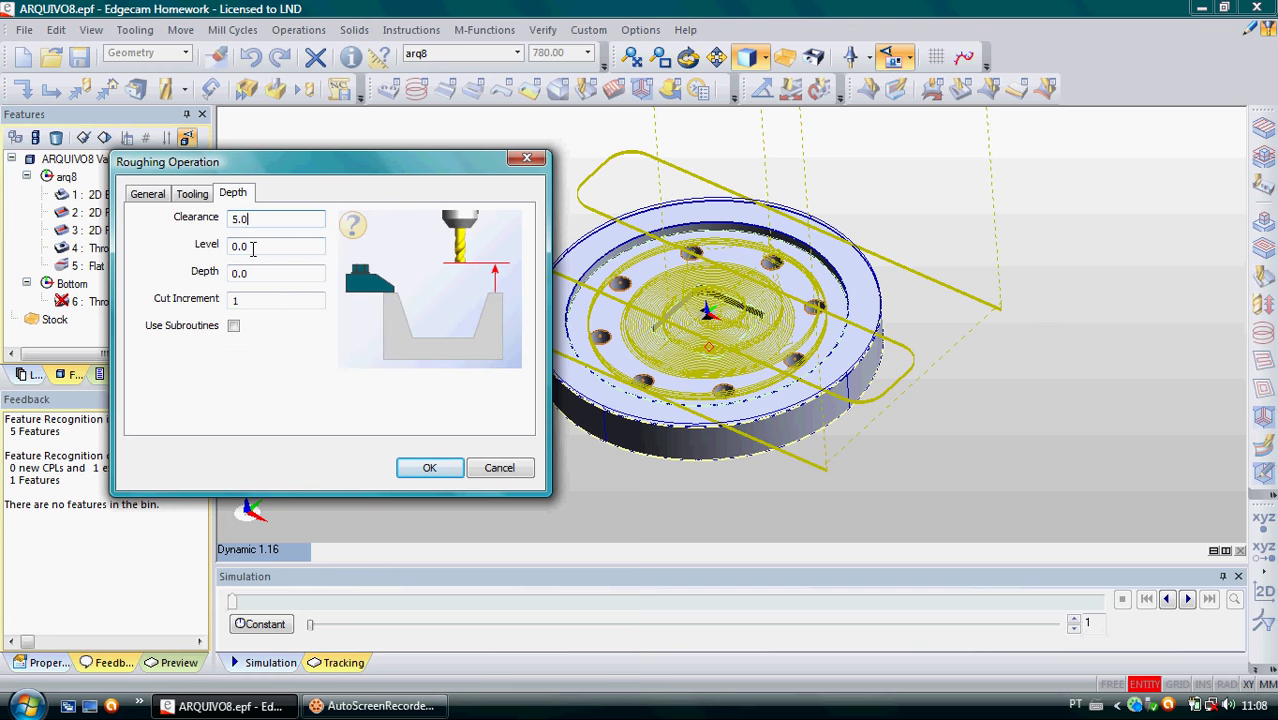
{"action": "left_click", "coordinate": [252, 248]}
{"action": "double_click", "coordinate": [247, 274]}
{"action": "key", "text": "BackSpace"}
{"action": "type", "text": "-1"}
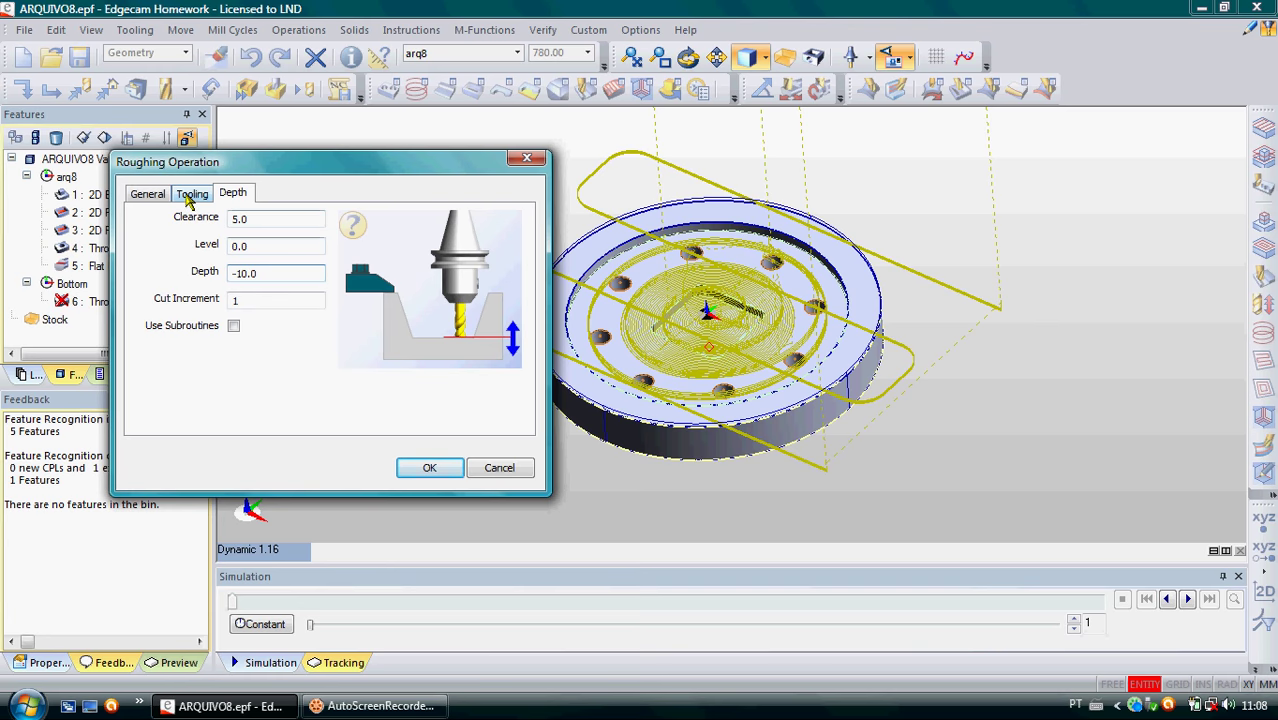
{"action": "left_click", "coordinate": [427, 472]}
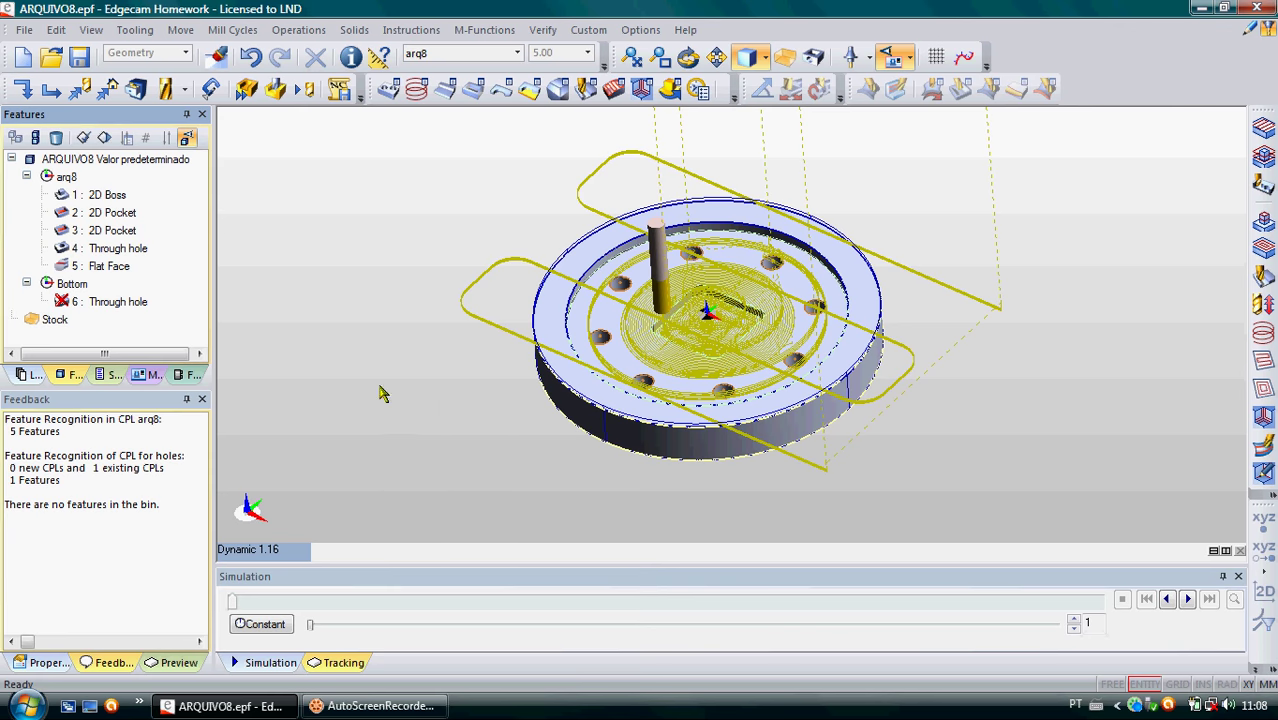
{"action": "left_click", "coordinate": [500, 90]}
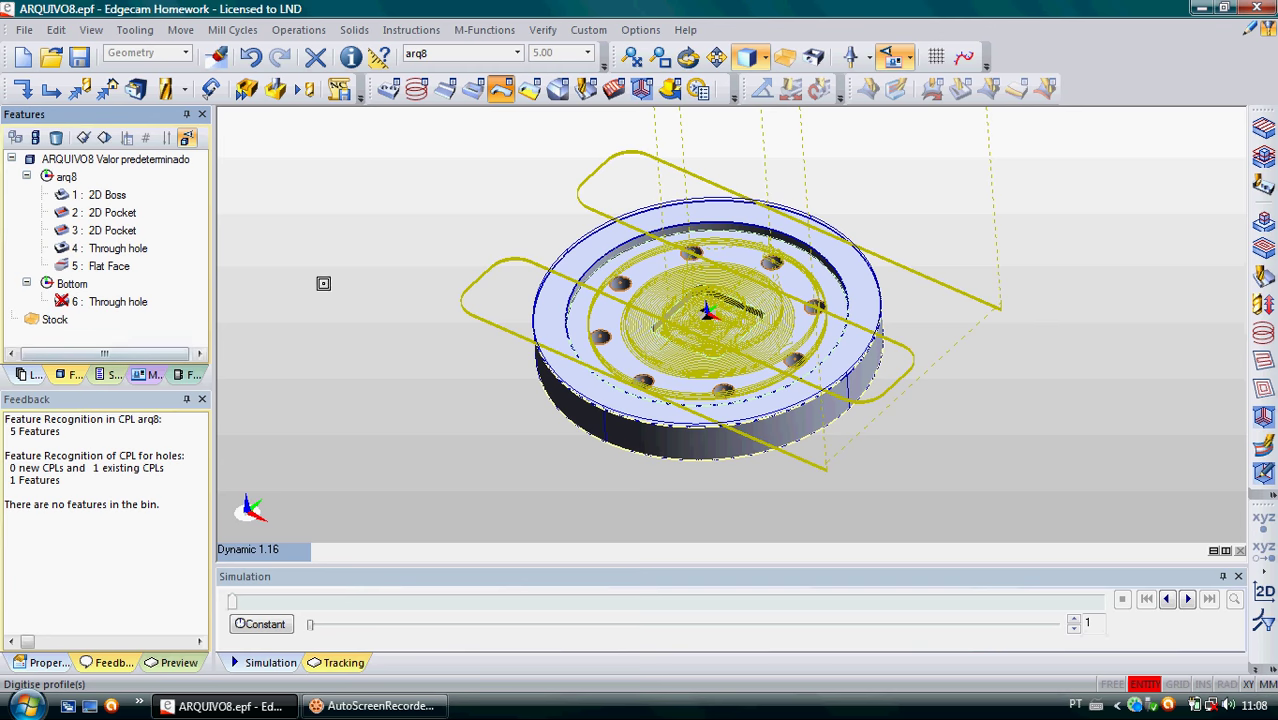
{"action": "key", "text": "Escape"}
- Expand the square pocket's Roughing Operation in the machining sequence and open its Roughing instruction for editing
{"action": "left_click", "coordinate": [110, 374]}
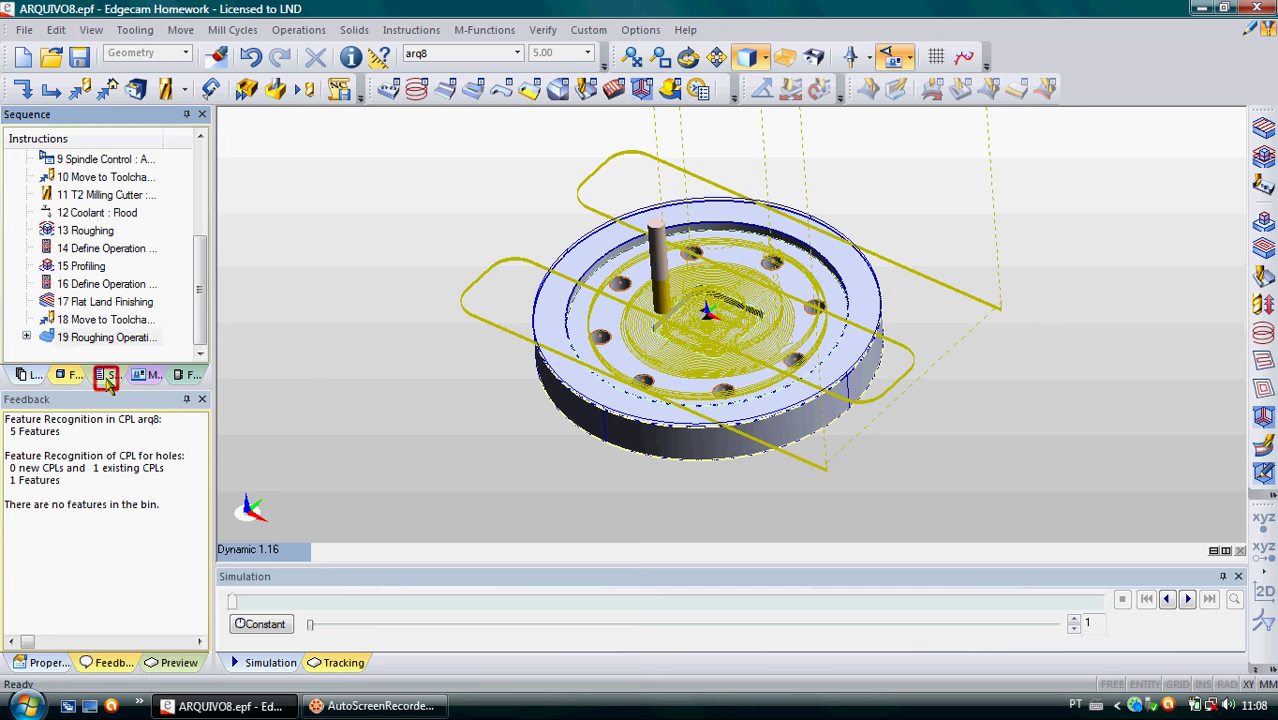
{"action": "left_click", "coordinate": [62, 340]}
{"action": "left_click", "coordinate": [26, 337]}
{"action": "left_click", "coordinate": [201, 355]}
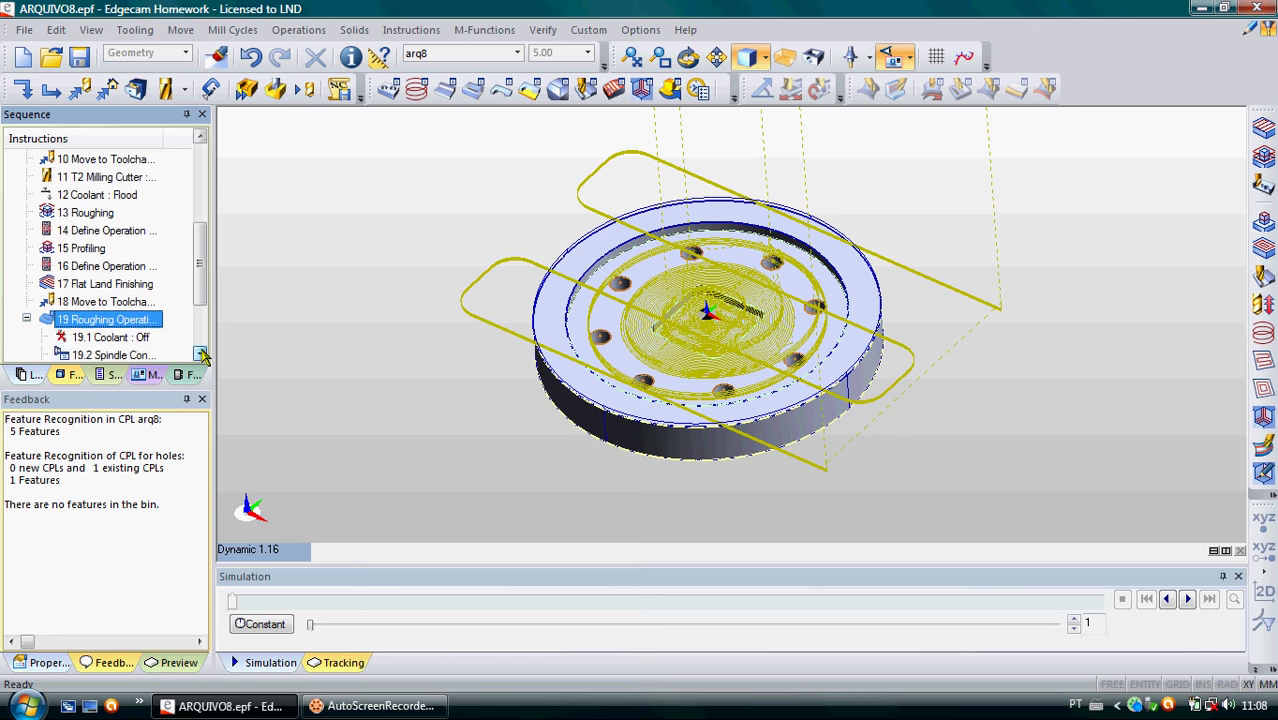
{"action": "scroll", "coordinate": [150, 348], "scroll_direction": "down", "scroll_amount": 2}
{"action": "left_click", "coordinate": [105, 337]}
{"action": "right_click", "coordinate": [108, 337]}
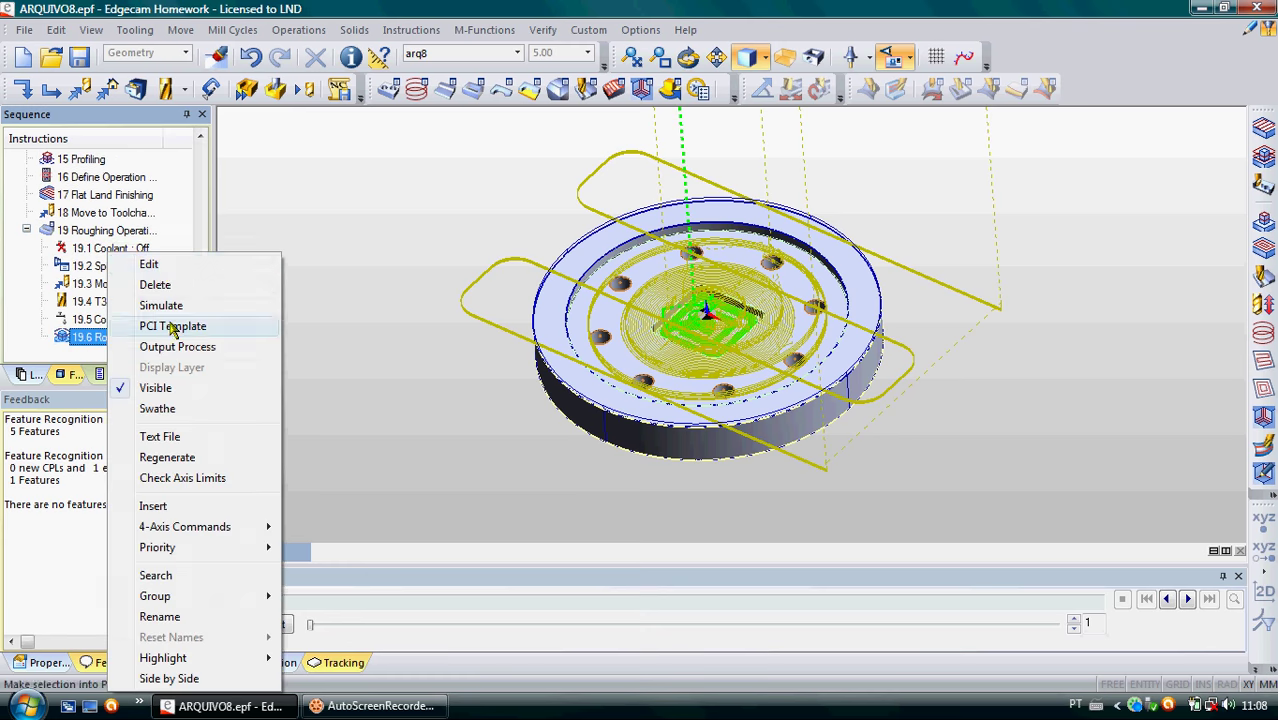
{"action": "left_click", "coordinate": [262, 264]}
- Set the Roughing instruction's approach type to Ramp and its link method to Always Ramp, and regenerate the toolpath
{"action": "left_click", "coordinate": [510, 119]}
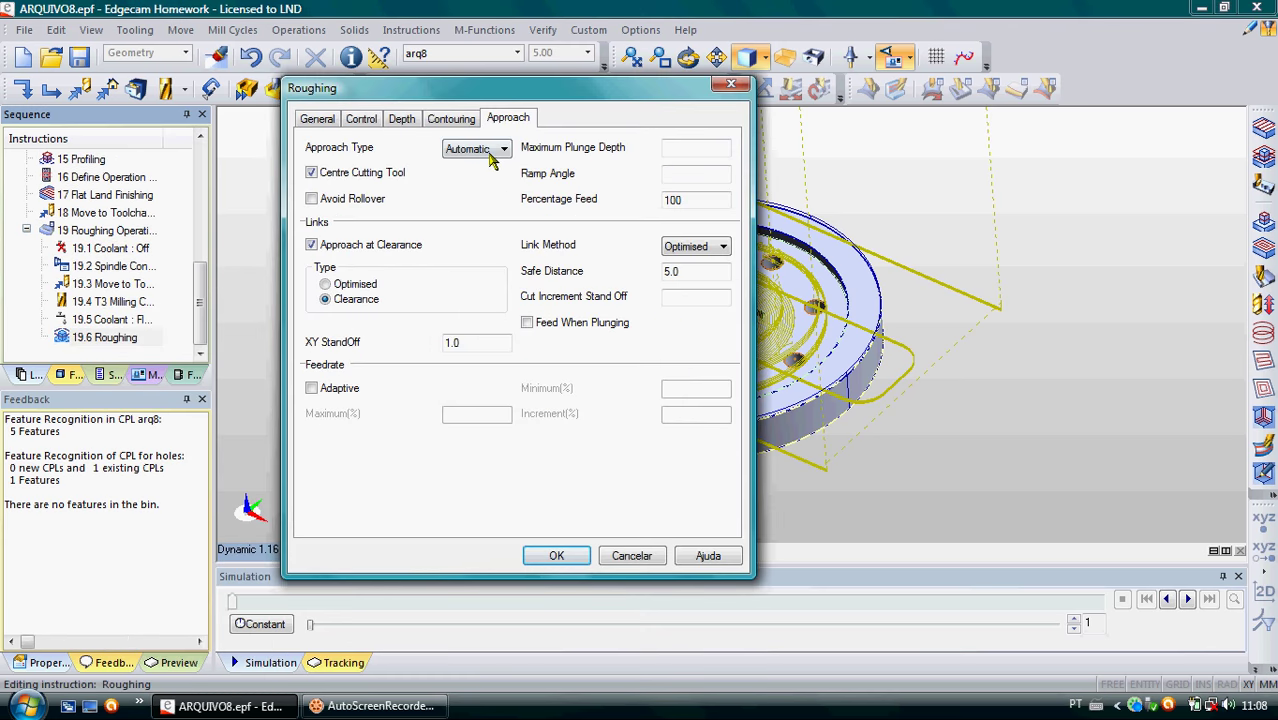
{"action": "left_click", "coordinate": [490, 150]}
{"action": "left_click", "coordinate": [494, 193]}
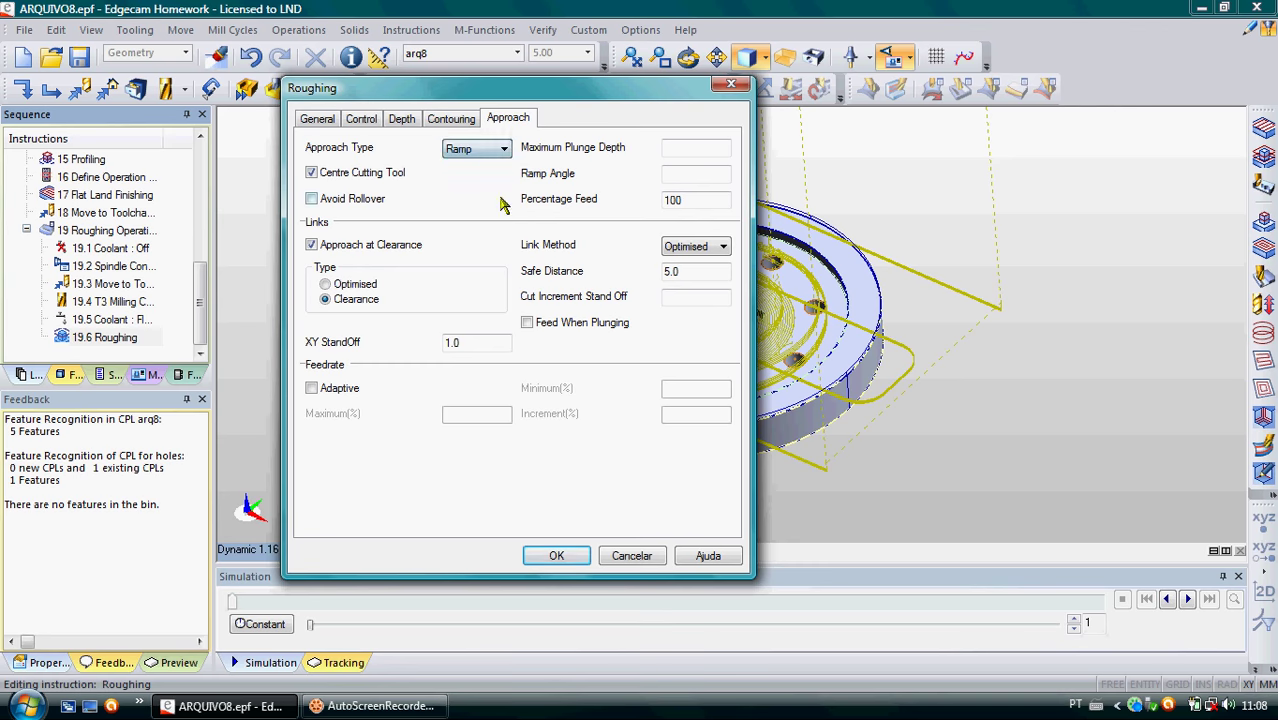
{"action": "left_click", "coordinate": [725, 250]}
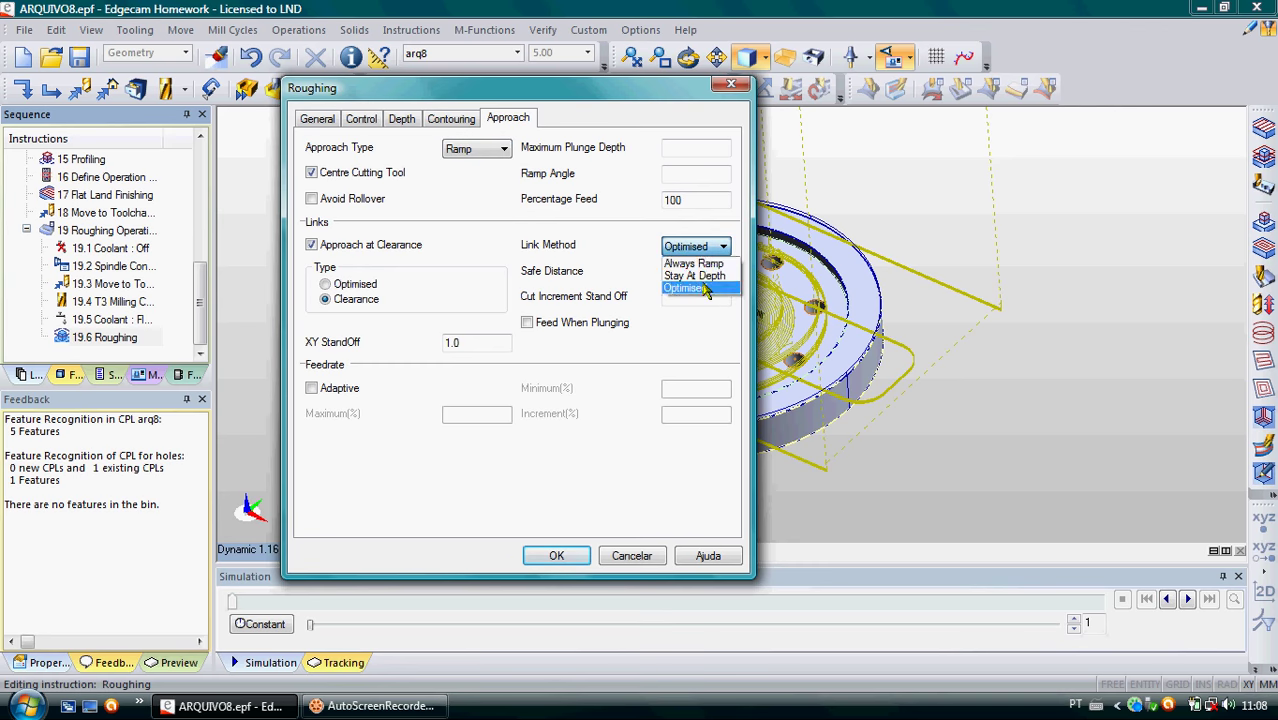
{"action": "left_click", "coordinate": [693, 263]}
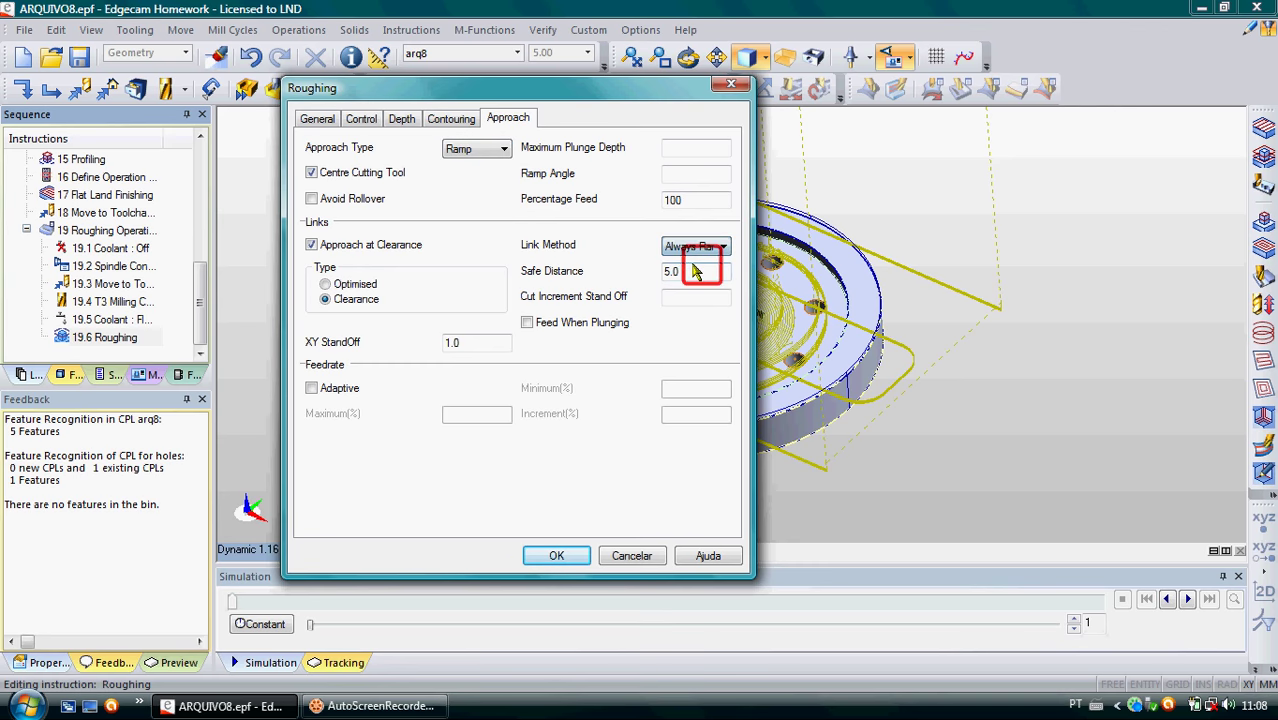
{"action": "left_click", "coordinate": [557, 556]}
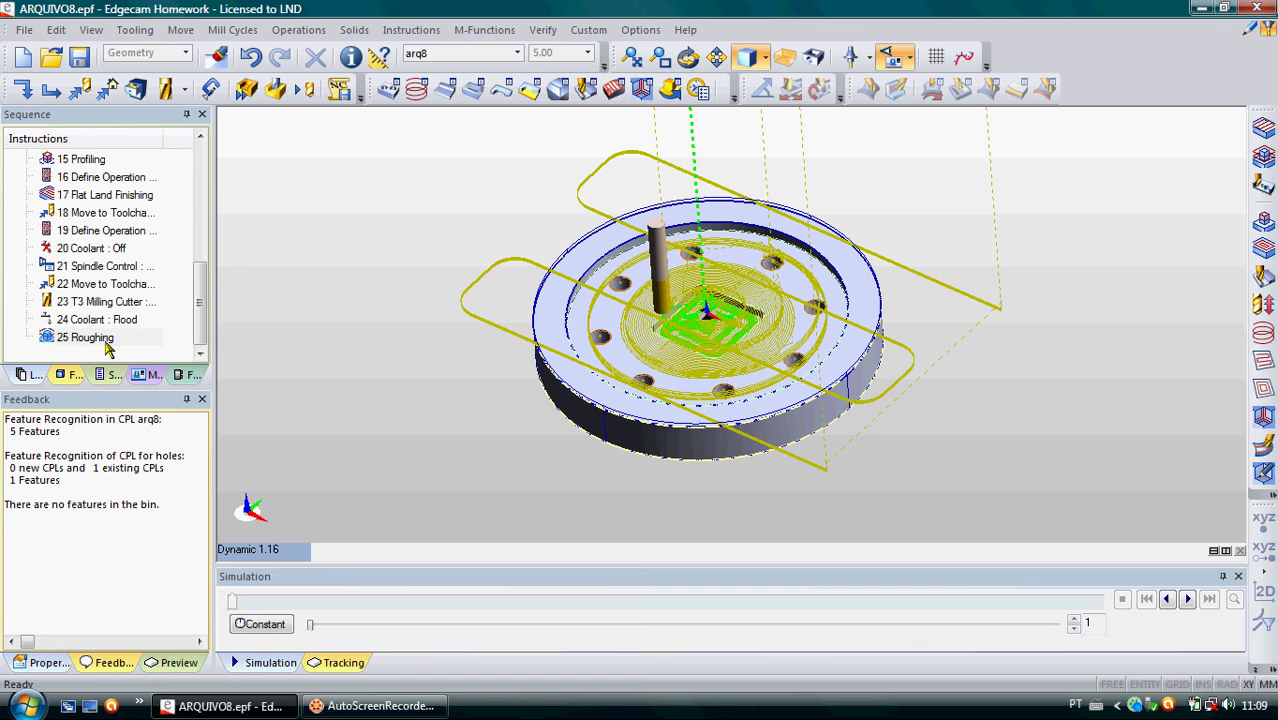
- Start a Profiling Operation on the square 2D pocket, feature 3, without any boundary entities
{"action": "left_click", "coordinate": [501, 91]}
{"action": "left_click", "coordinate": [64, 374]}
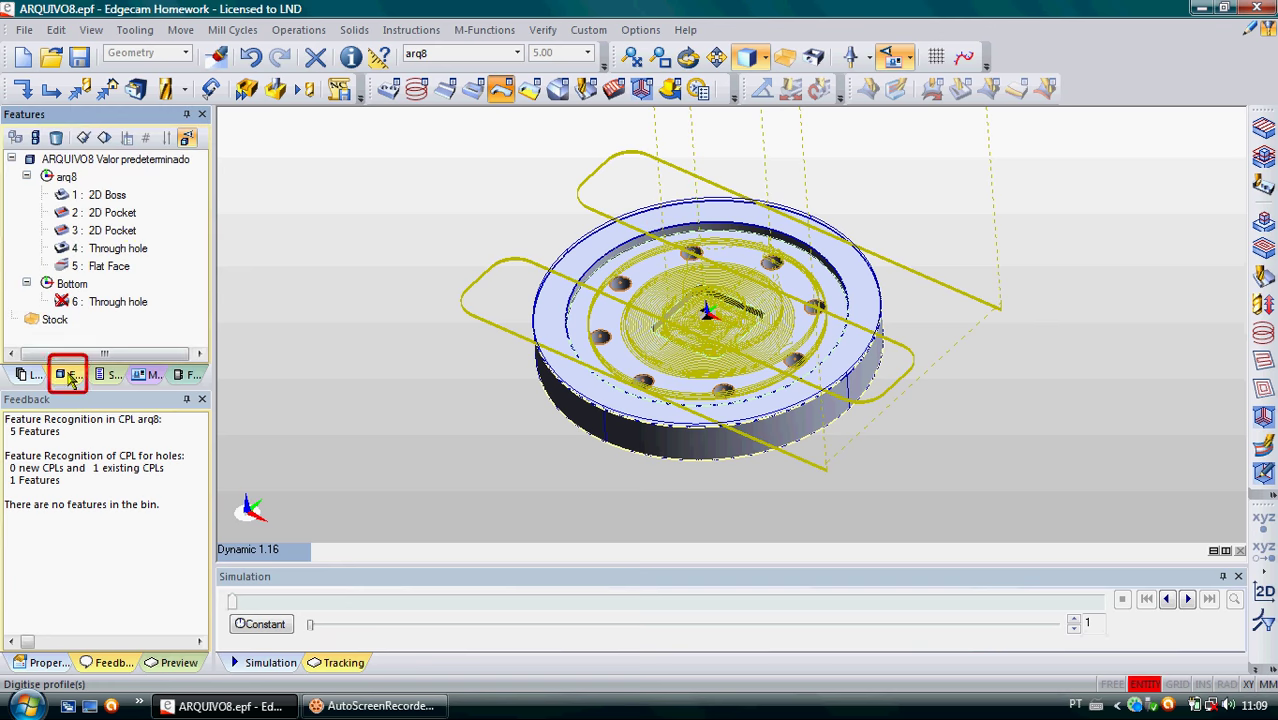
{"action": "left_click", "coordinate": [118, 231]}
{"action": "middle_click", "coordinate": [280, 232]}
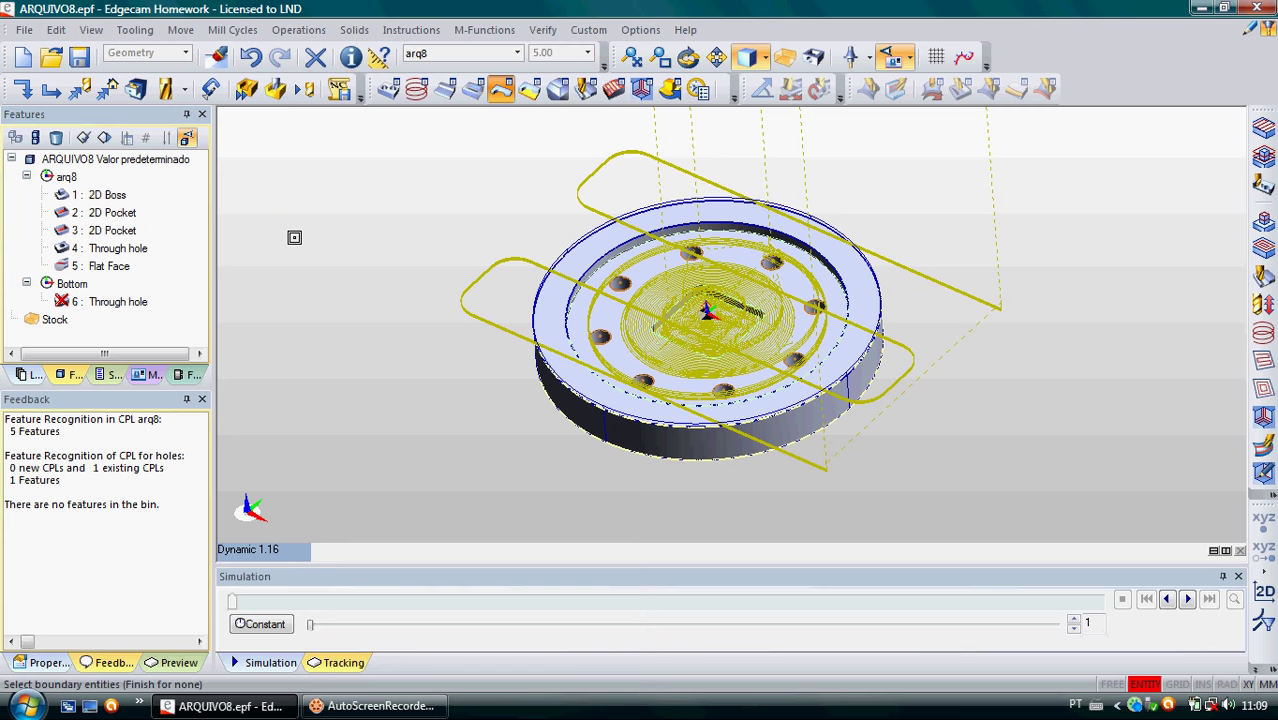
{"action": "middle_click", "coordinate": [294, 237]}
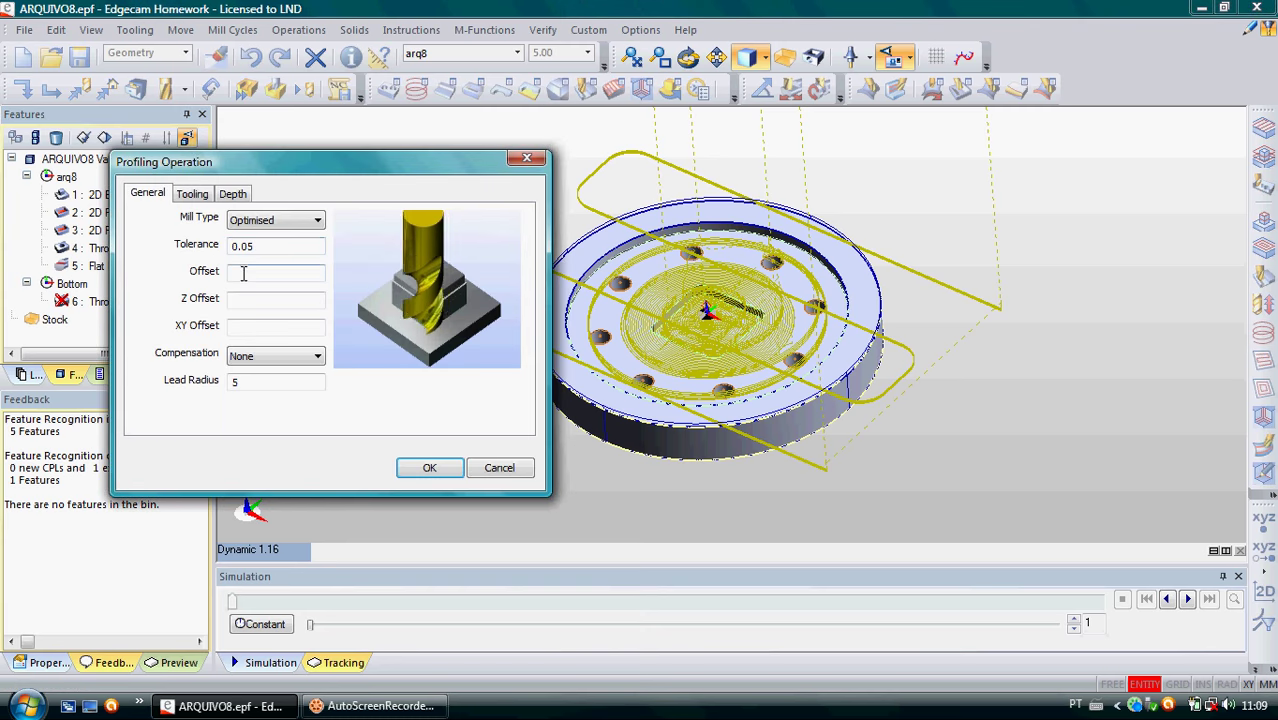
- Set the Profiling Operation's tool position to 3
{"action": "left_click", "coordinate": [240, 297]}
{"action": "left_click", "coordinate": [245, 329]}
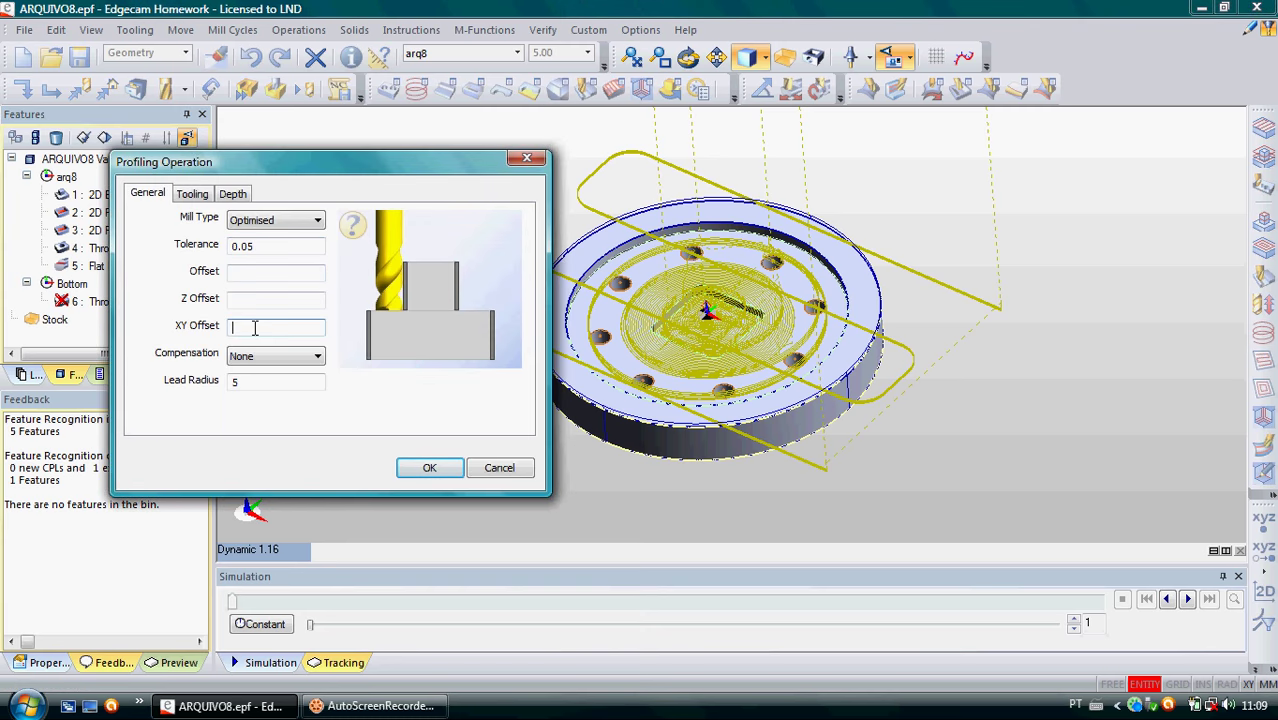
{"action": "left_click", "coordinate": [260, 380]}
{"action": "left_click", "coordinate": [192, 193]}
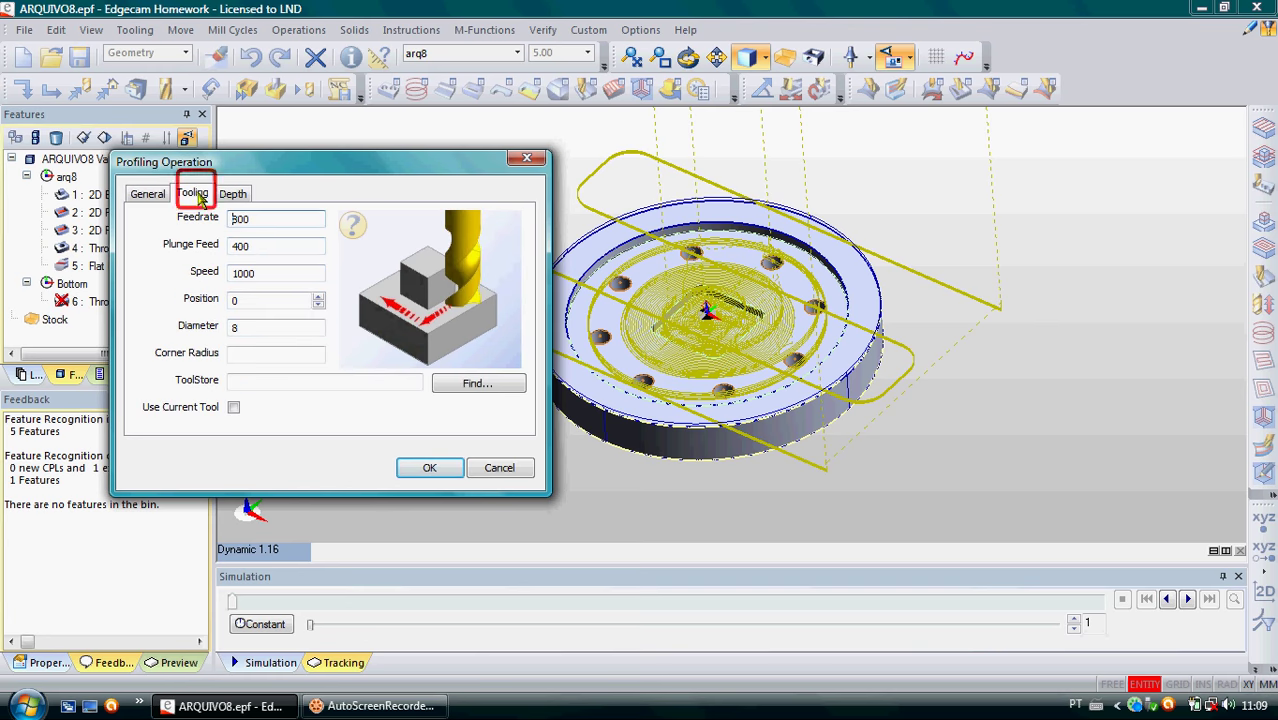
{"action": "double_click", "coordinate": [250, 301]}
{"action": "type", "text": "3"}
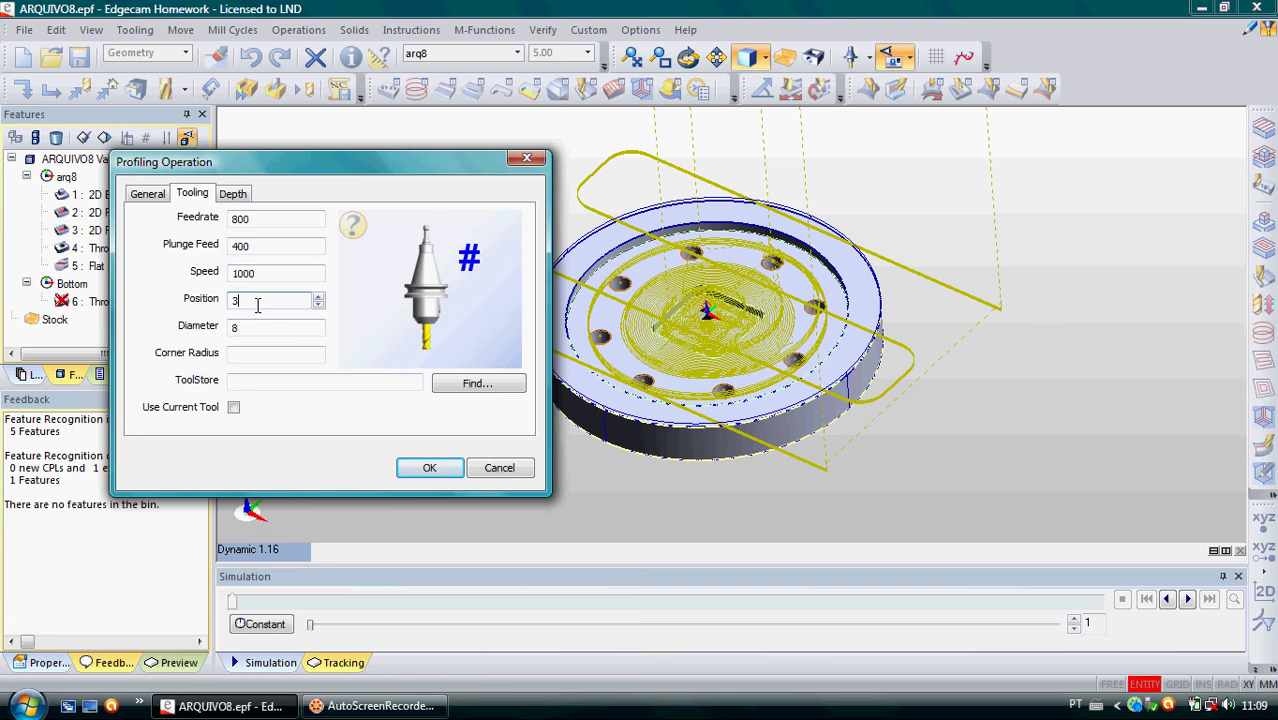
- Set the profiling retract to 3.0 and depth to -10.0, and generate the square pocket's profiling toolpath
{"action": "left_click", "coordinate": [233, 193]}
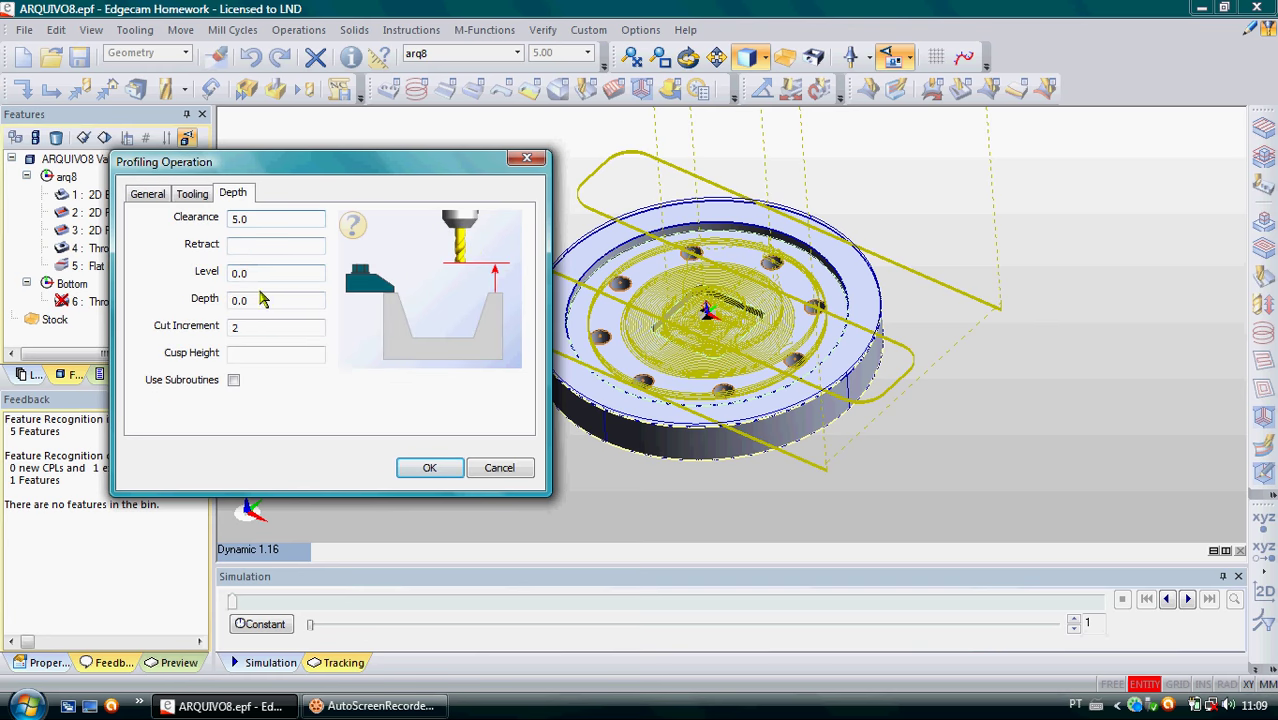
{"action": "left_click", "coordinate": [239, 247]}
{"action": "type", "text": "3."}
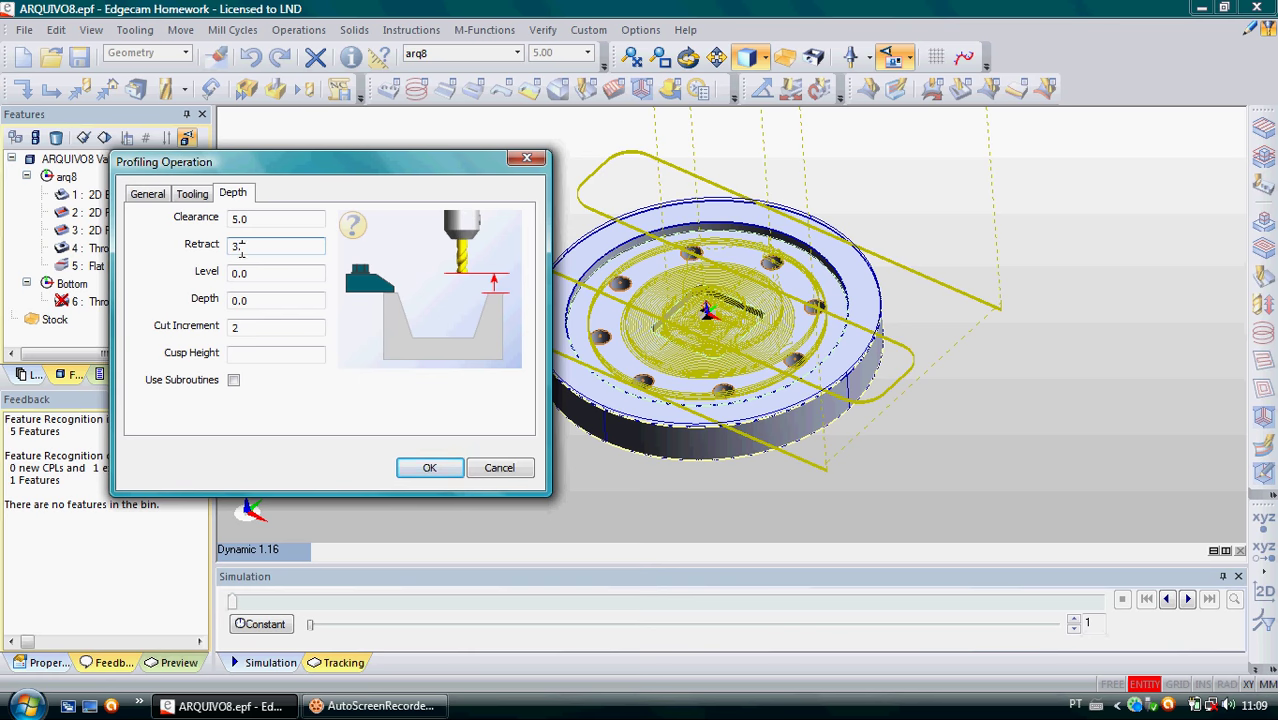
{"action": "type", "text": "0"}
{"action": "double_click", "coordinate": [255, 299]}
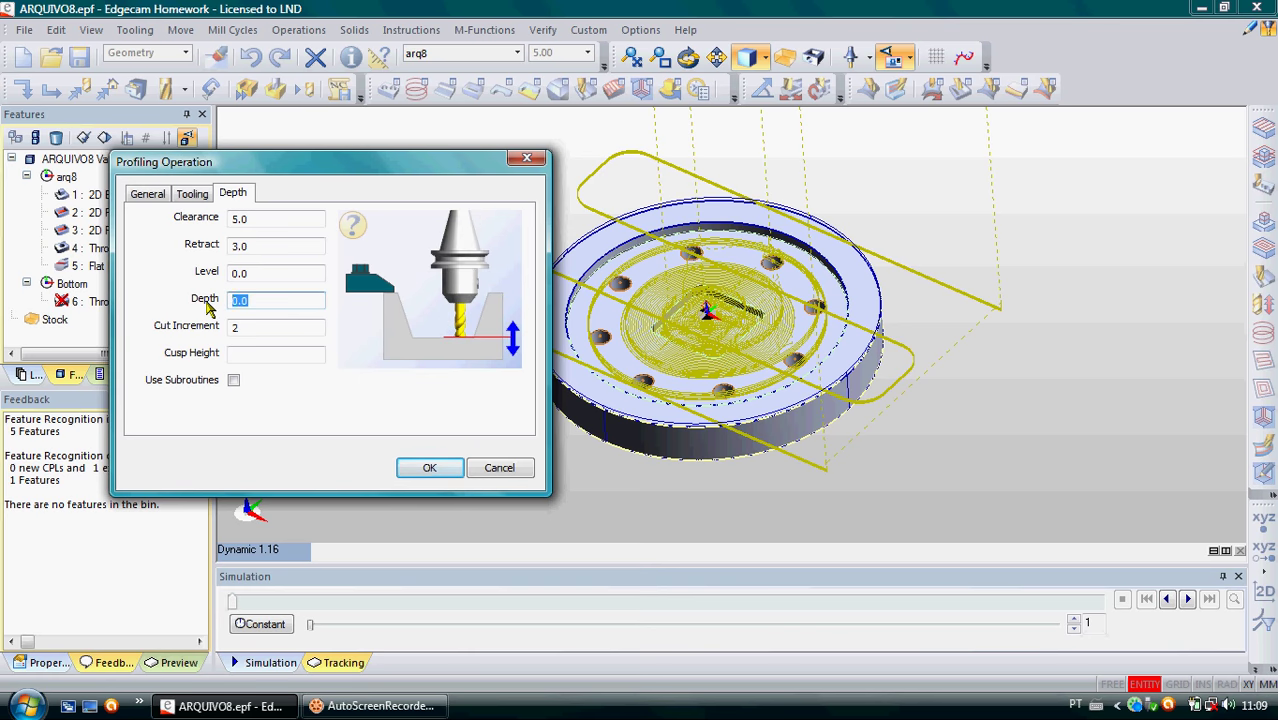
{"action": "type", "text": "-1"}
{"action": "left_click", "coordinate": [237, 327]}
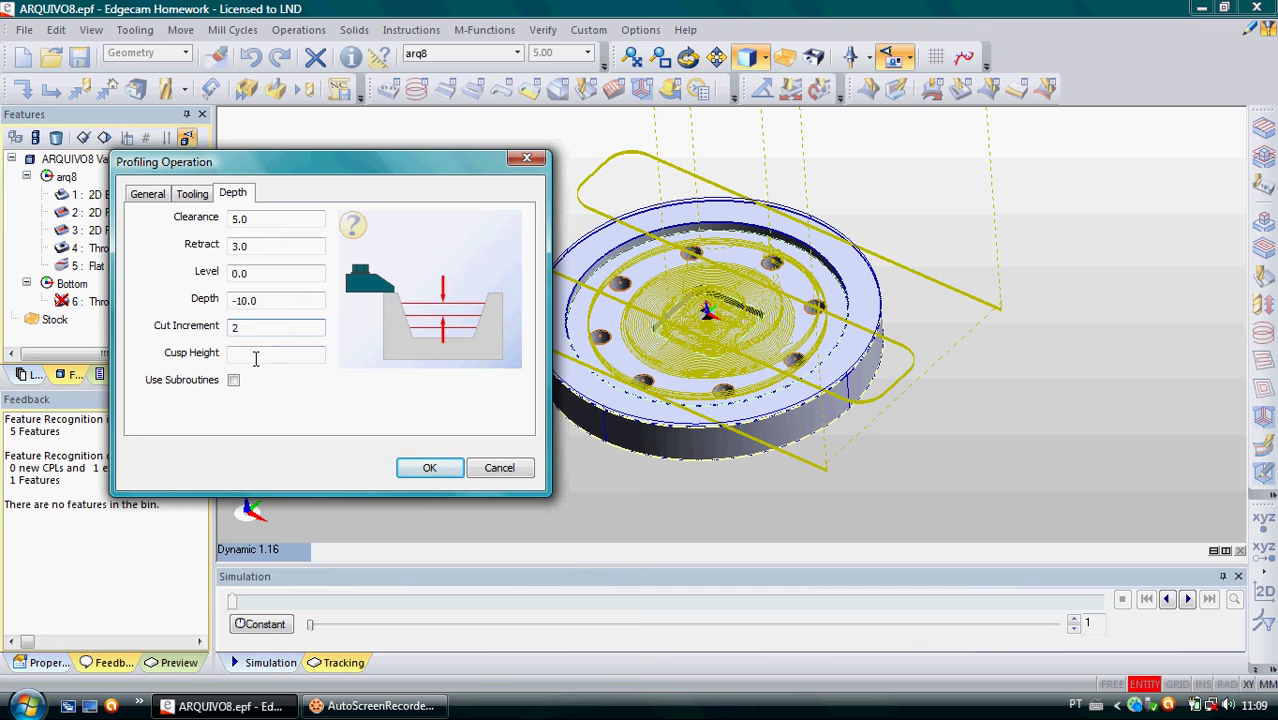
{"action": "left_click", "coordinate": [432, 468]}
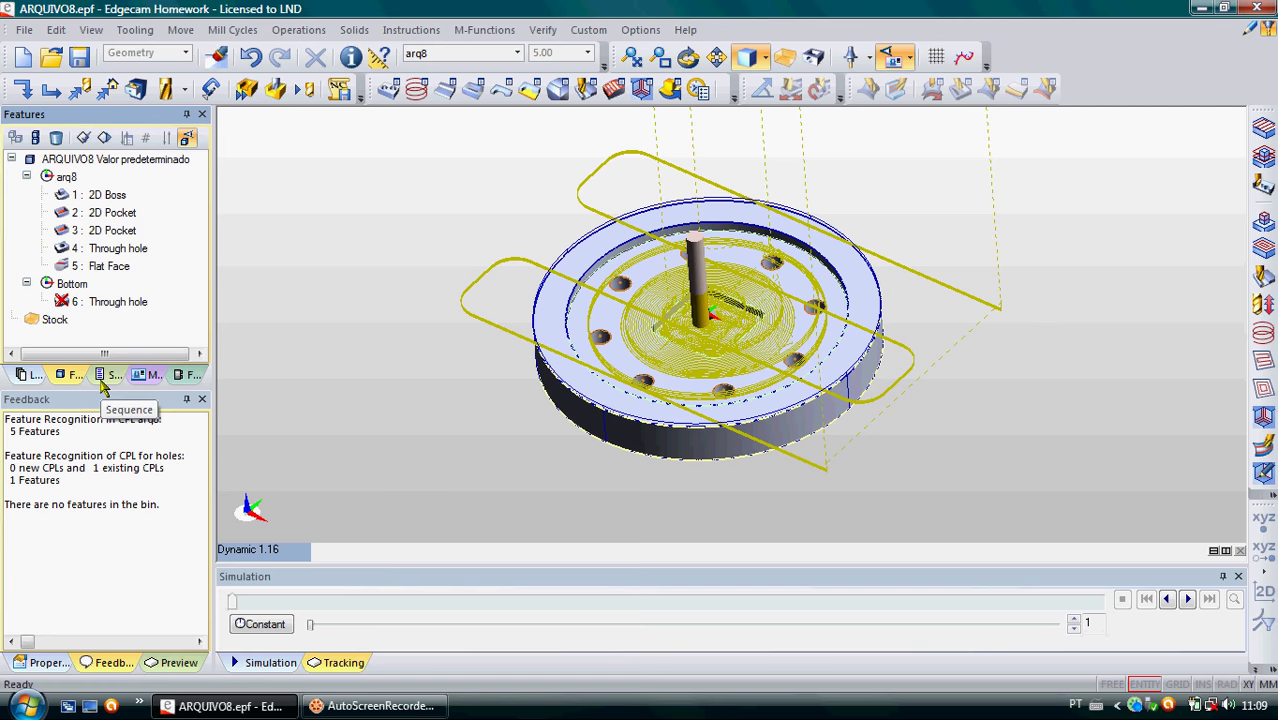
- Expand the square pocket's Profiling Operation in the machining sequence, open its Profiling instruction for editing and regenerate the toolpath
{"action": "left_click", "coordinate": [106, 375]}
{"action": "left_click", "coordinate": [26, 337]}
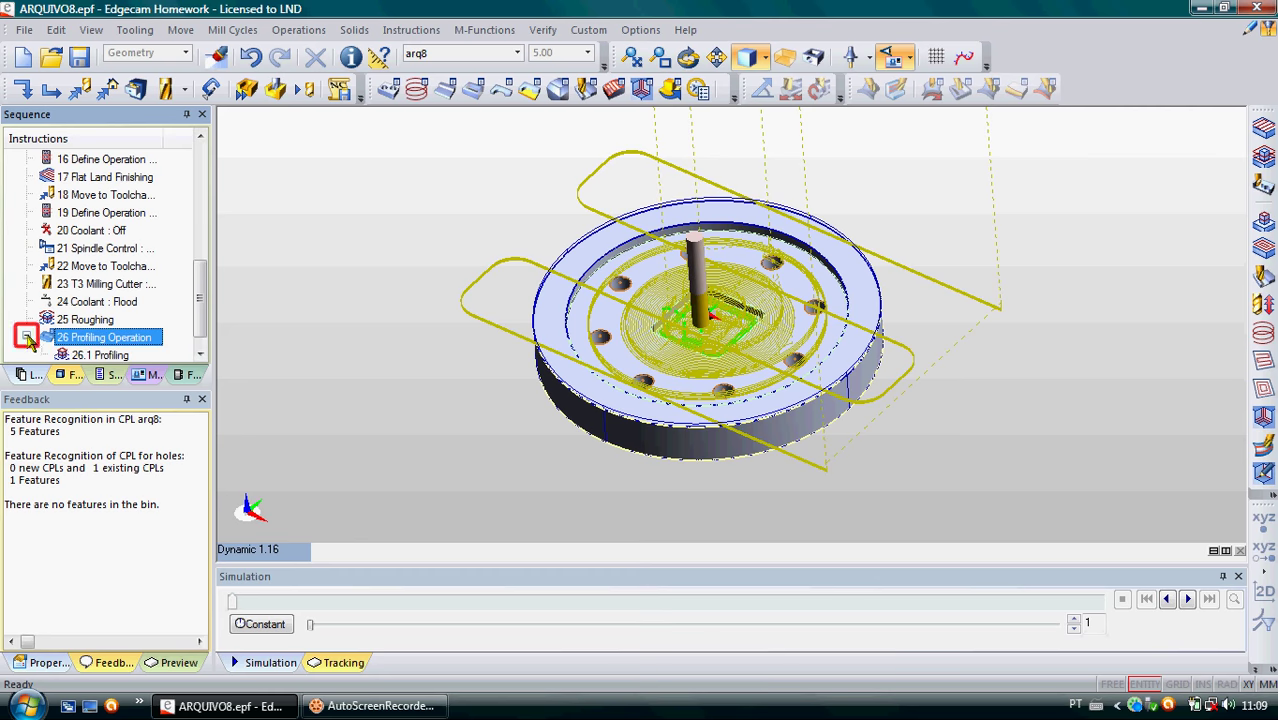
{"action": "left_click", "coordinate": [201, 356]}
{"action": "left_click", "coordinate": [105, 336]}
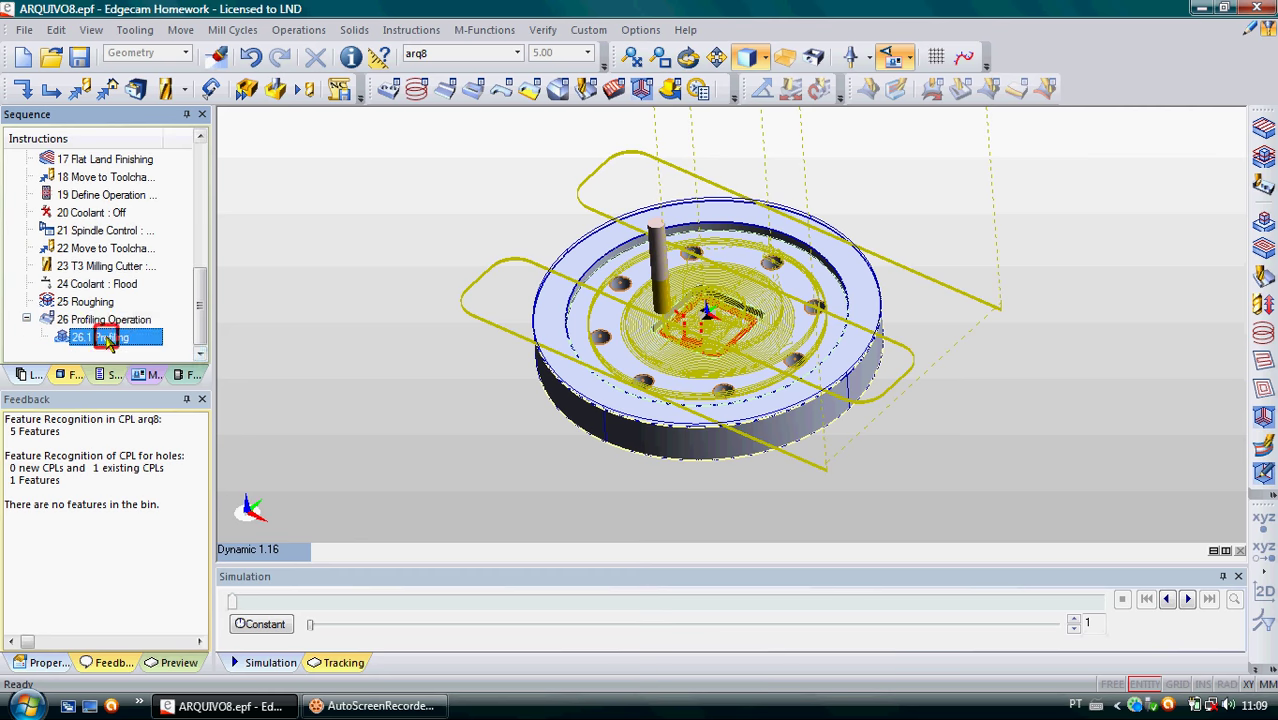
{"action": "right_click", "coordinate": [105, 336]}
{"action": "left_click", "coordinate": [146, 266]}
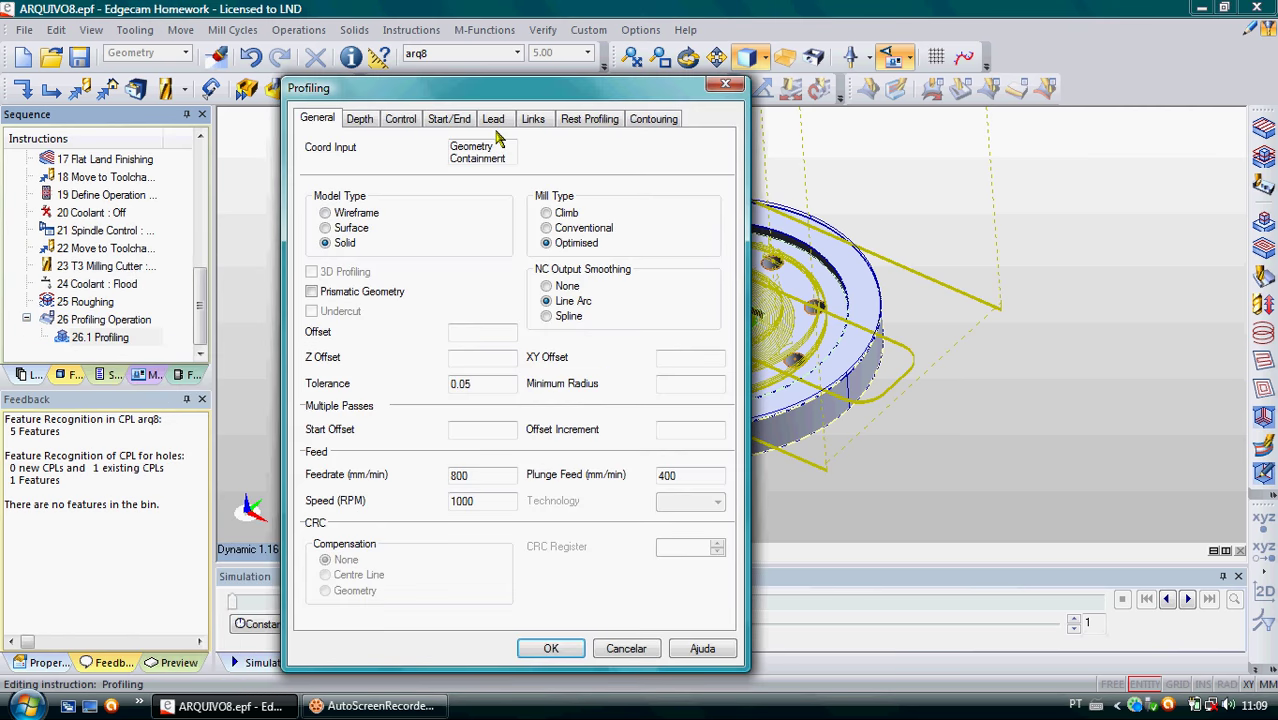
{"action": "left_click", "coordinate": [550, 650]}
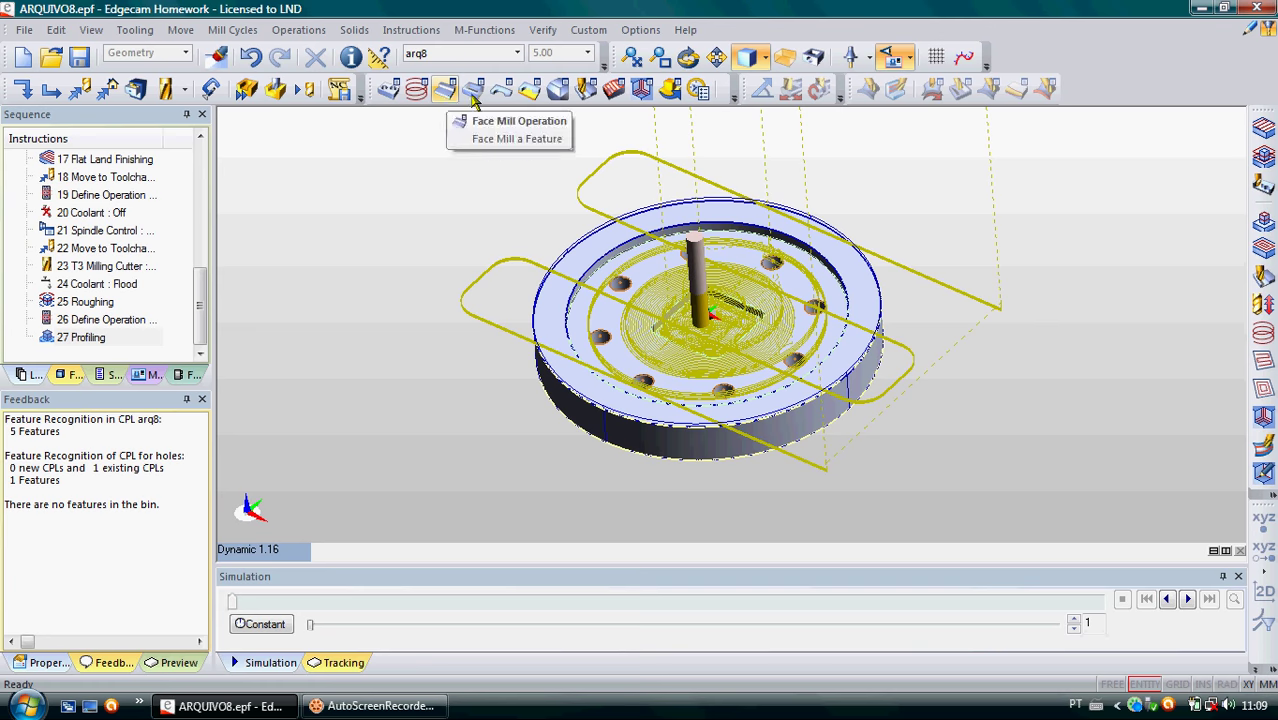
- Start a Flatland Operation on the square 2D pocket, feature 3, without any boundary entities
{"action": "left_click", "coordinate": [527, 92]}
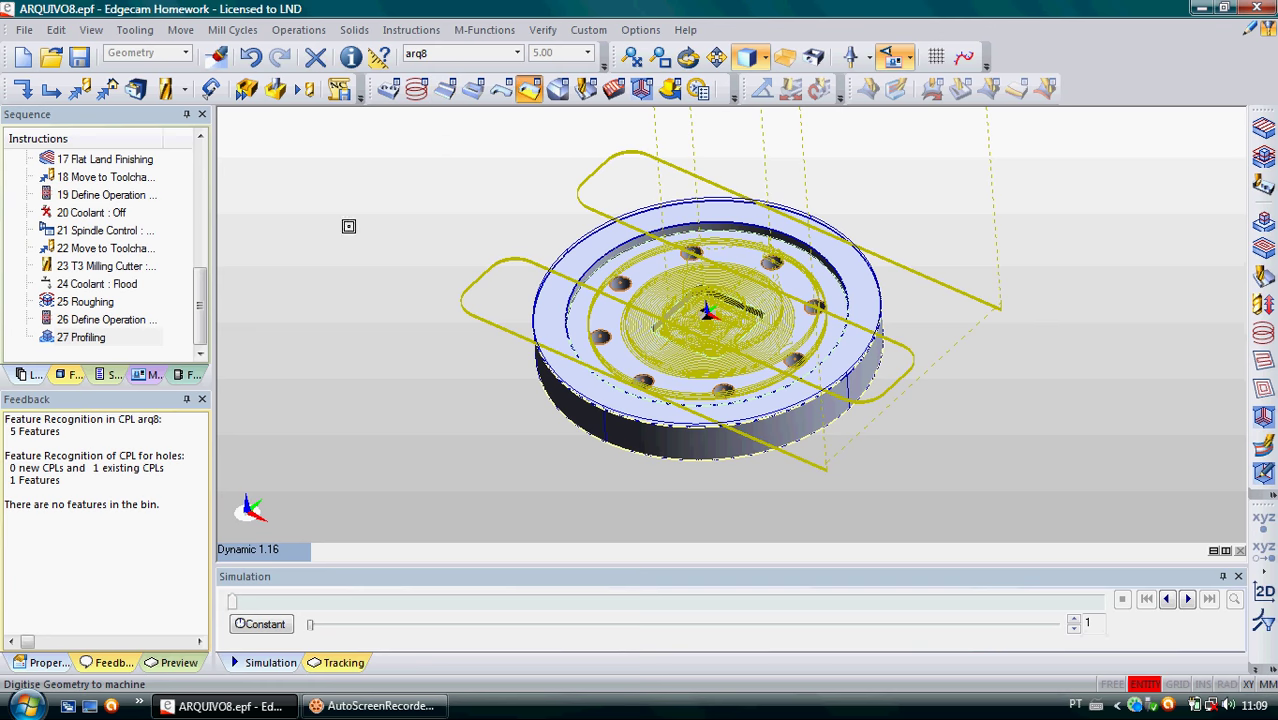
{"action": "left_click", "coordinate": [68, 374]}
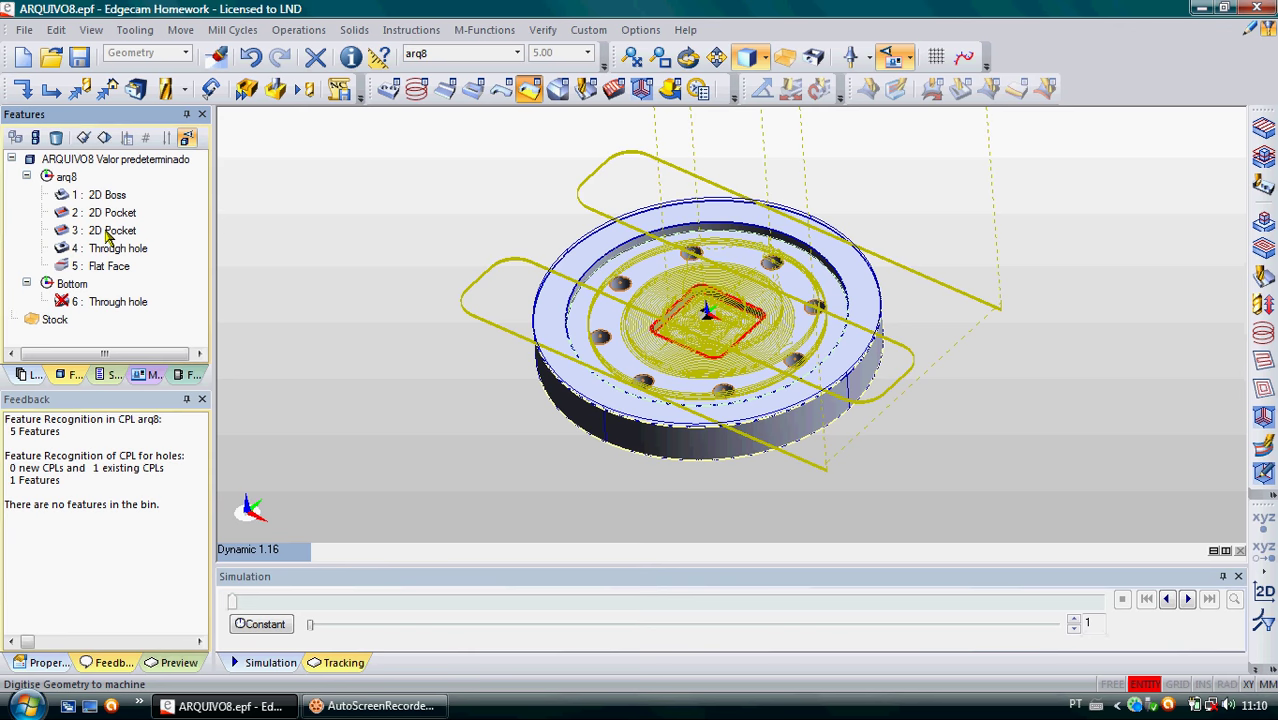
{"action": "left_click", "coordinate": [114, 233]}
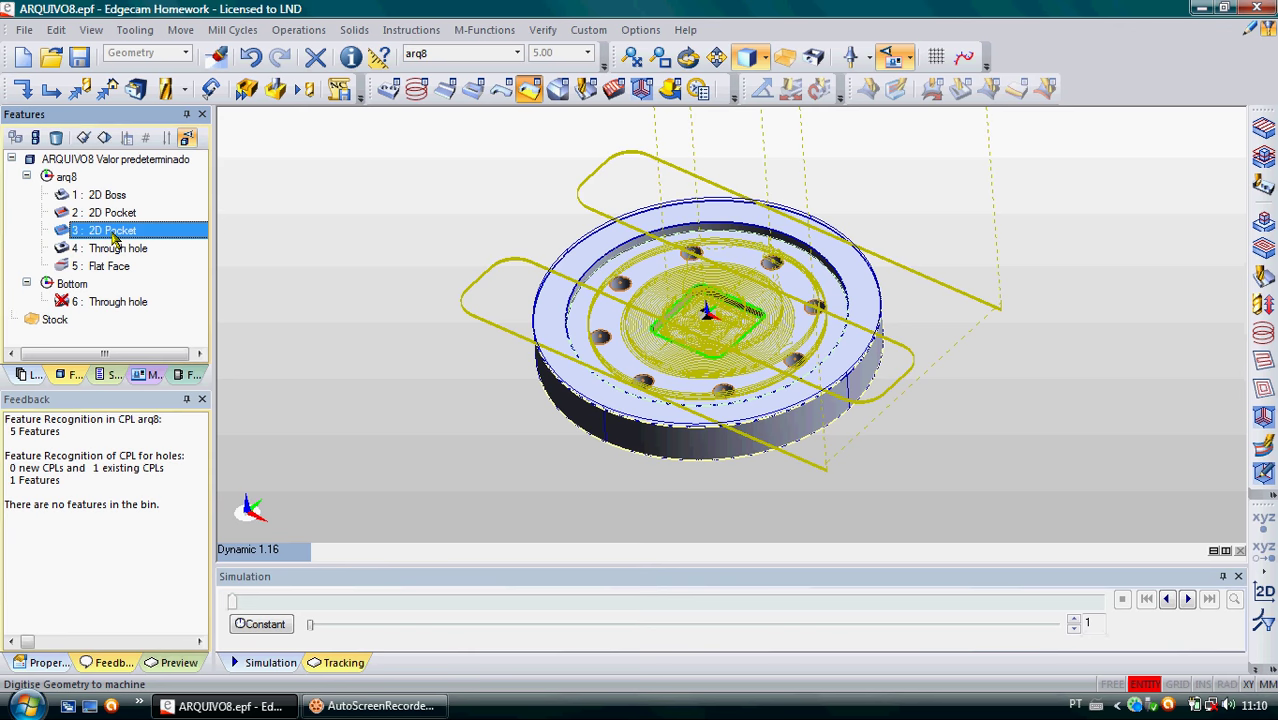
{"action": "right_click", "coordinate": [274, 245]}
{"action": "right_click", "coordinate": [284, 245]}
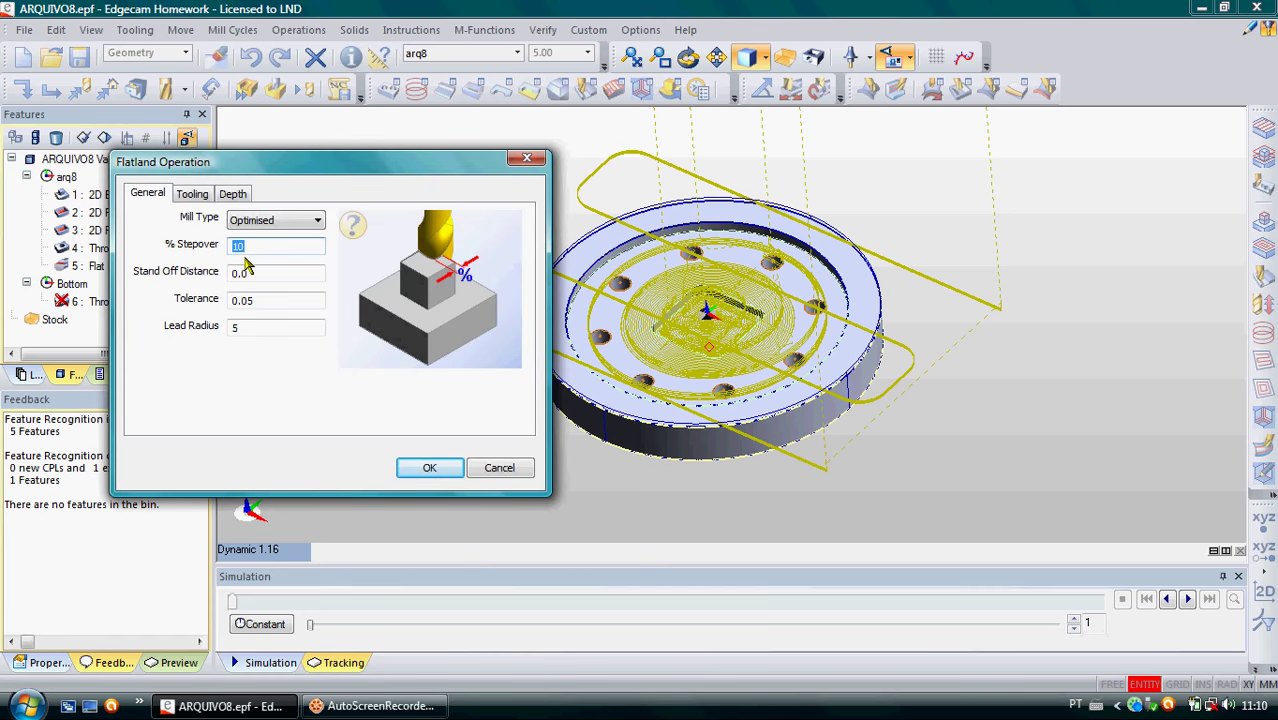
- Set the Flatland Operation's stepover to 5% and its tool position to 3
{"action": "type", "text": "5"}
{"action": "left_click", "coordinate": [254, 273]}
{"action": "left_click", "coordinate": [266, 300]}
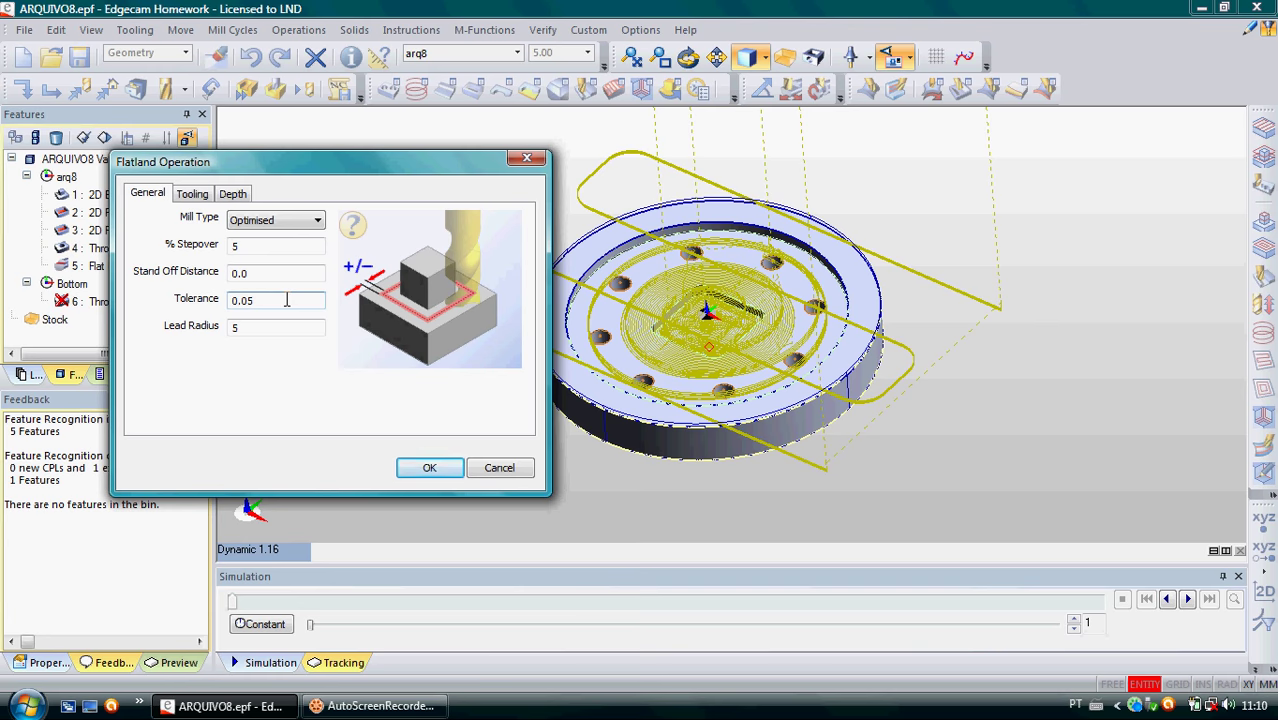
{"action": "left_click", "coordinate": [250, 327]}
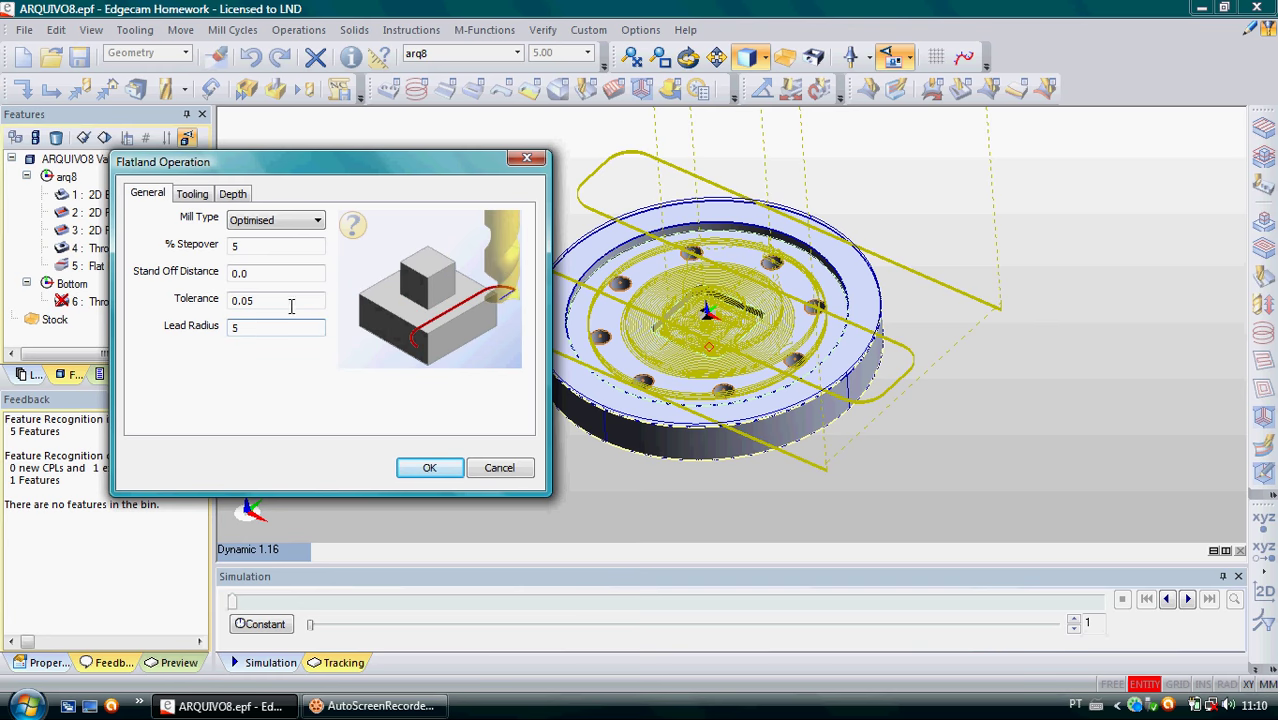
{"action": "left_click", "coordinate": [193, 196]}
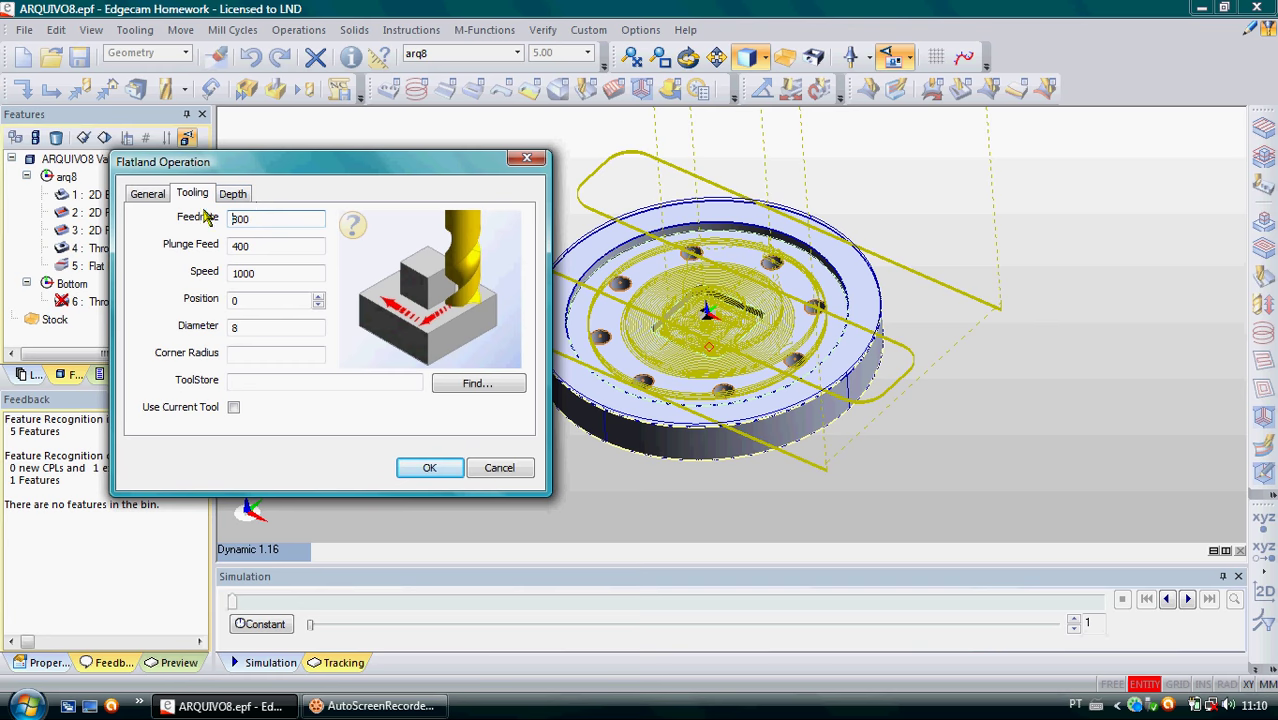
{"action": "left_click", "coordinate": [236, 300]}
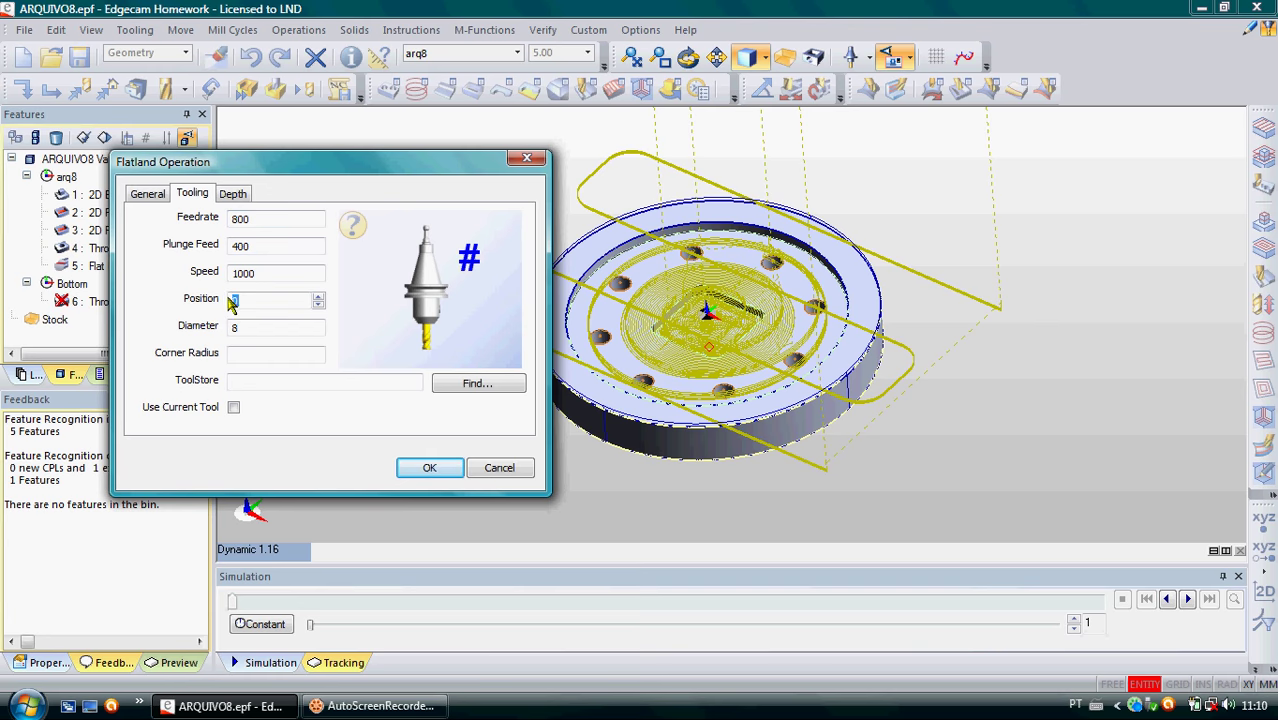
{"action": "type", "text": "3"}
{"action": "left_click", "coordinate": [148, 194]}
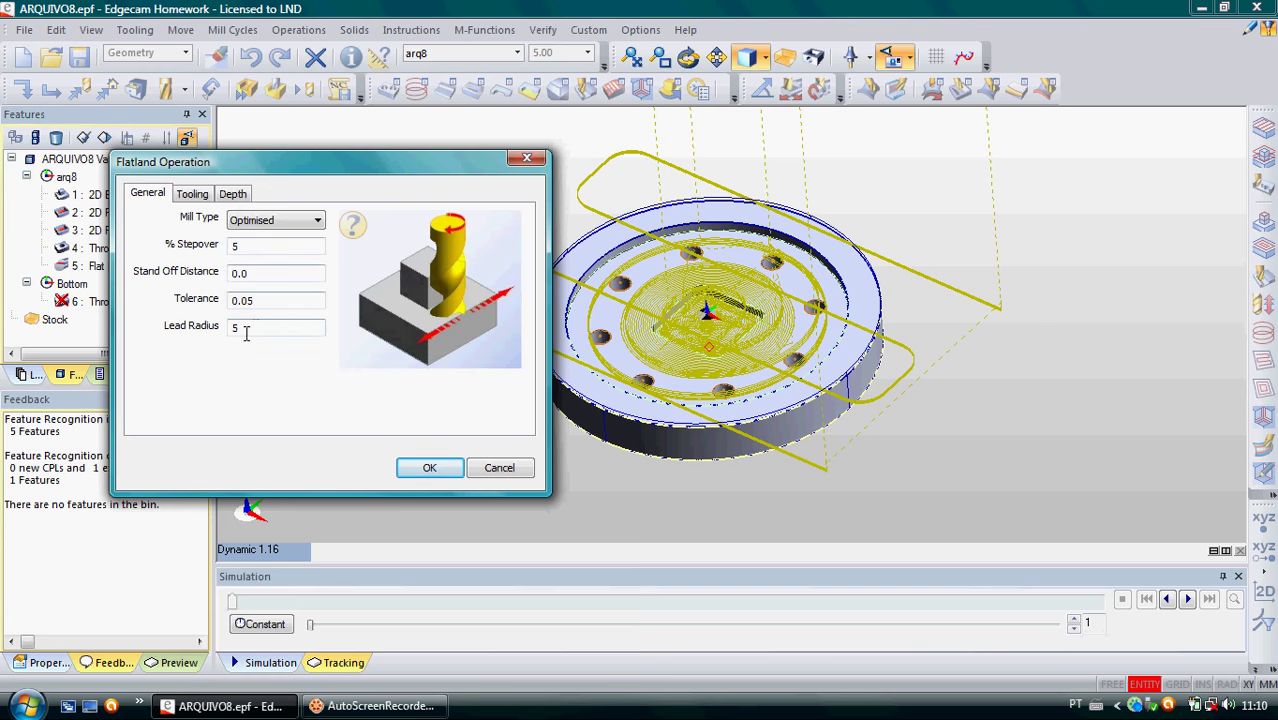
- Set the flatland depth to -10.0 and generate the square pocket's floor-finishing toolpath
{"action": "left_click", "coordinate": [232, 193]}
{"action": "double_click", "coordinate": [250, 273]}
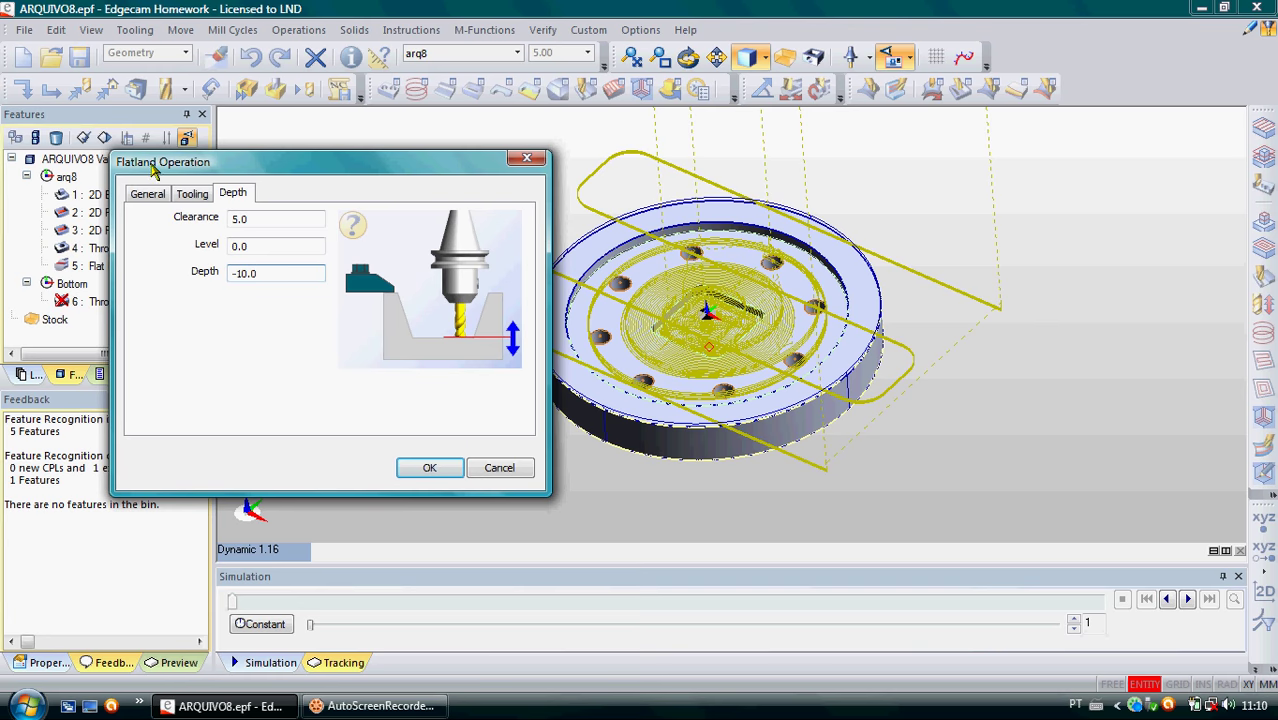
{"action": "left_click", "coordinate": [190, 194]}
{"action": "left_click", "coordinate": [145, 194]}
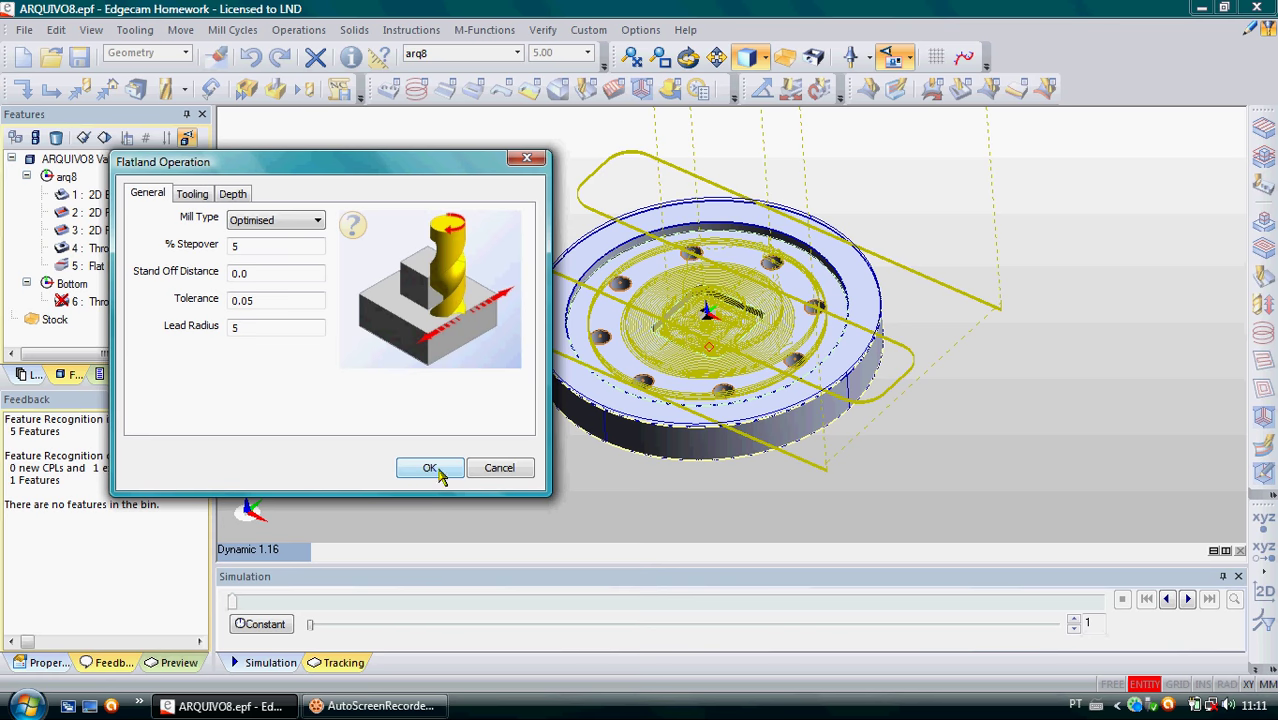
{"action": "left_click", "coordinate": [240, 244]}
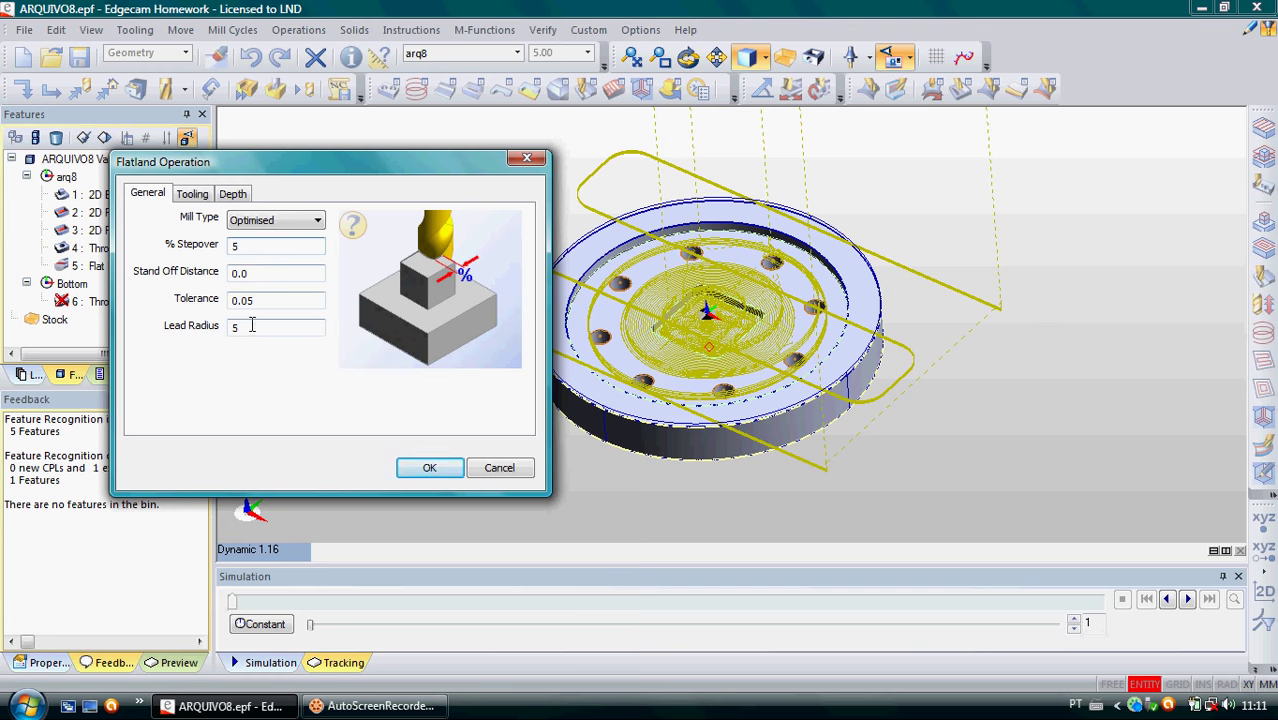
{"action": "key", "text": "Tab"}
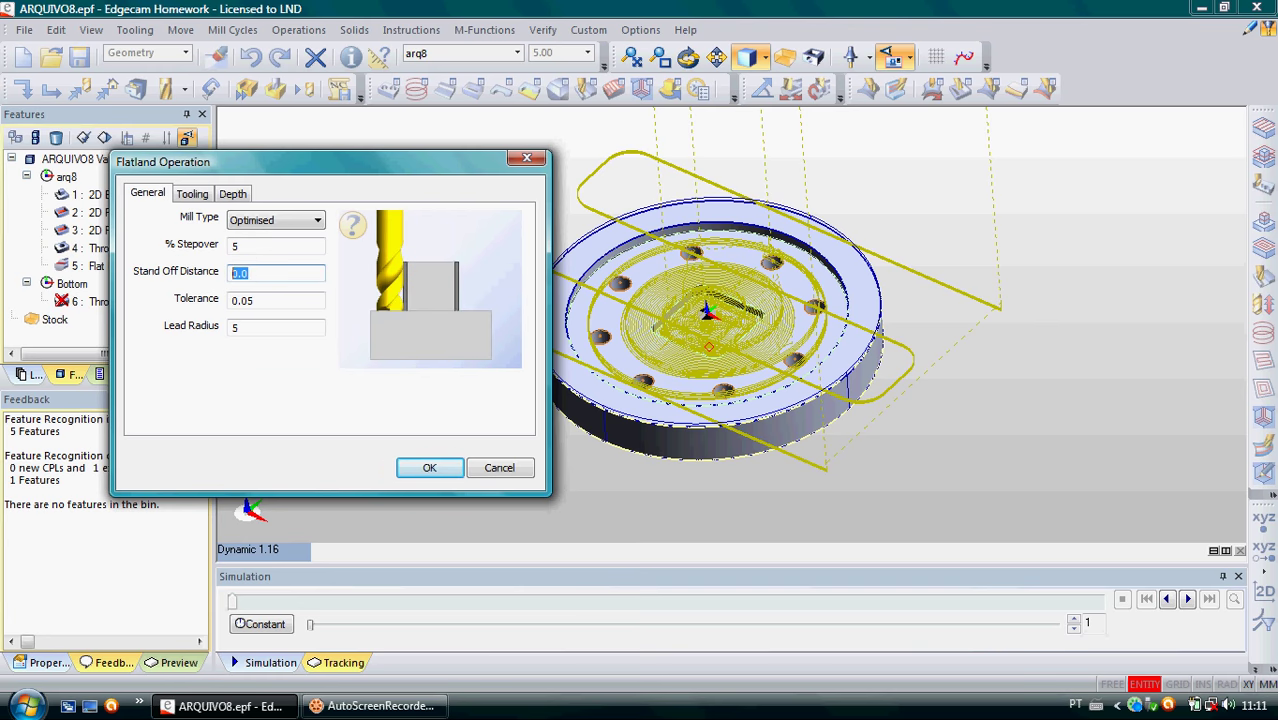
{"action": "left_click", "coordinate": [425, 466]}
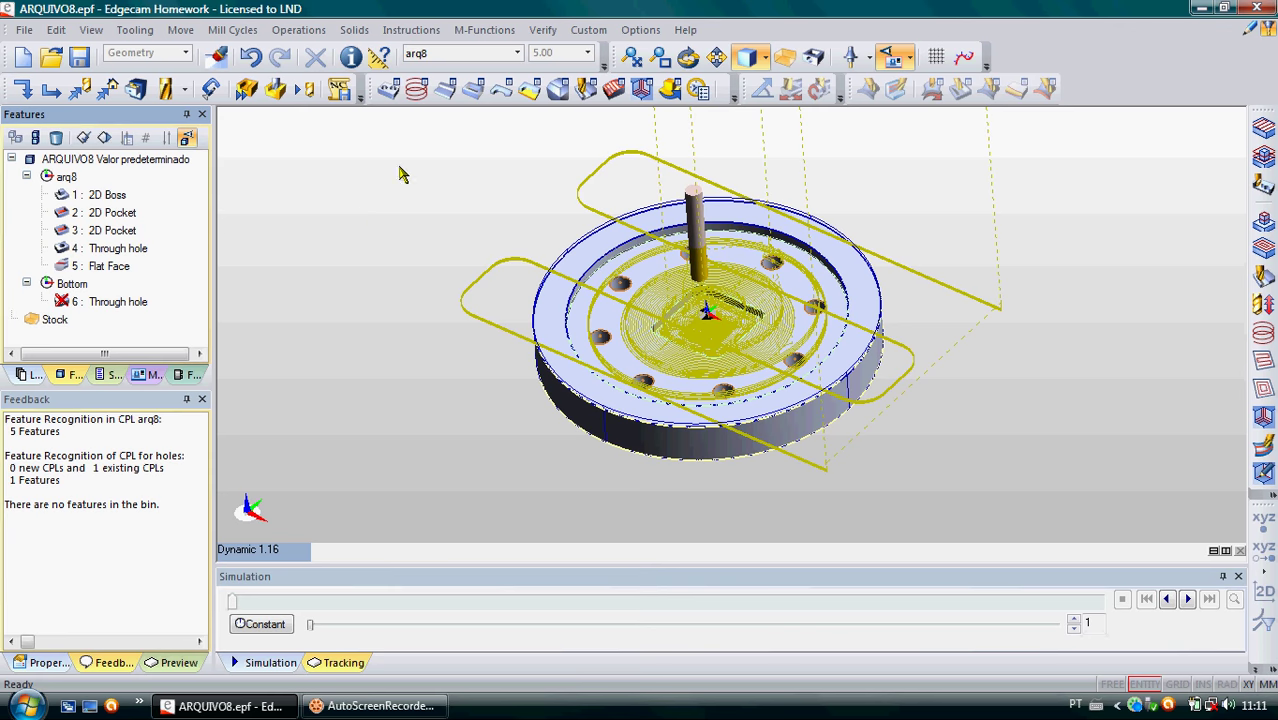
- Simulate the full machining sequence at increased speed in an enlarged simulator, inspect the circular and square pockets, and close the simulator
{"action": "left_click", "coordinate": [275, 89]}
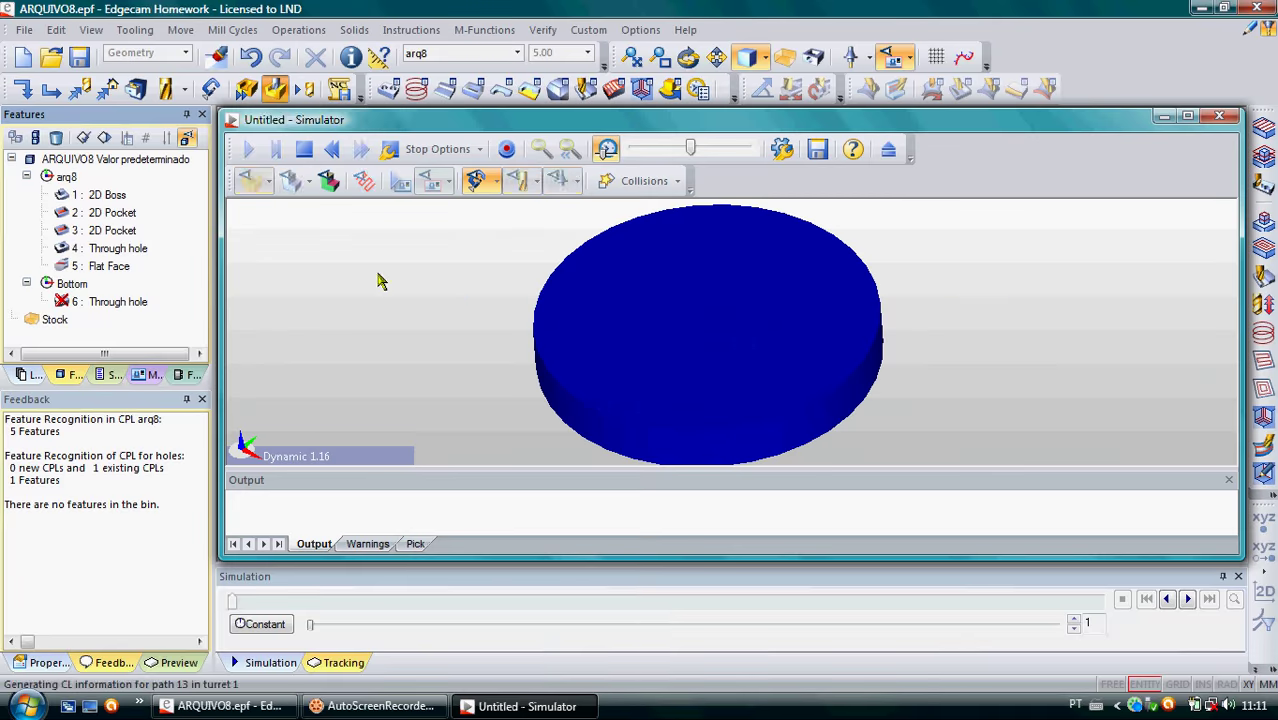
{"action": "left_click", "coordinate": [1188, 119]}
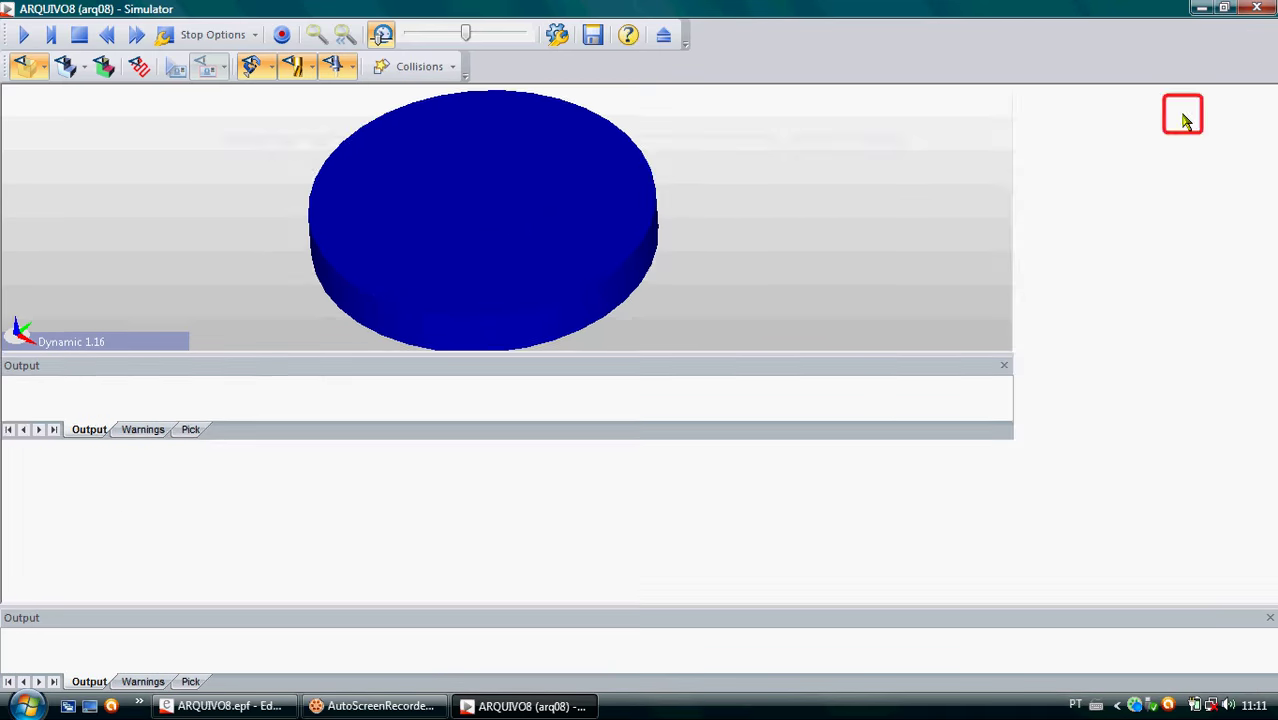
{"action": "left_click", "coordinate": [24, 34]}
{"action": "left_click_drag", "start_coordinate": [468, 38], "coordinate": [496, 40]}
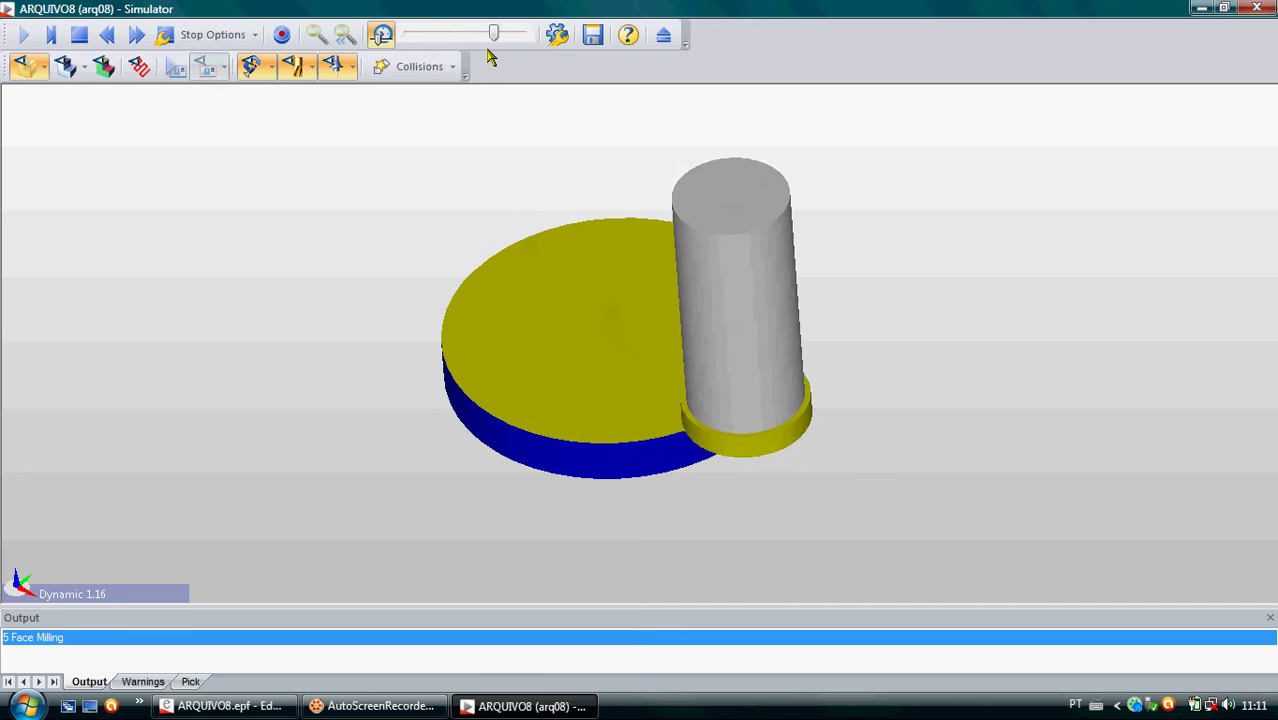
{"action": "middle_click_drag", "start_coordinate": [830, 366], "coordinate": [478, 342]}
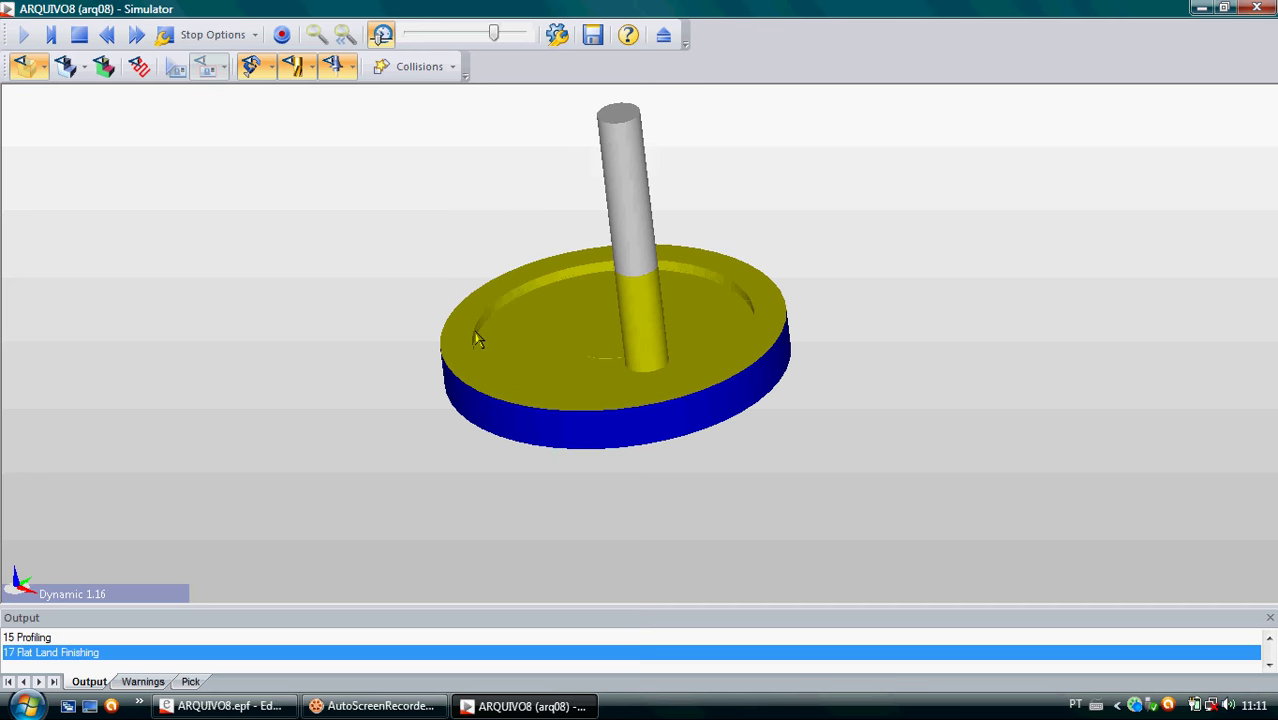
{"action": "middle_click_drag", "start_coordinate": [480, 345], "coordinate": [463, 325]}
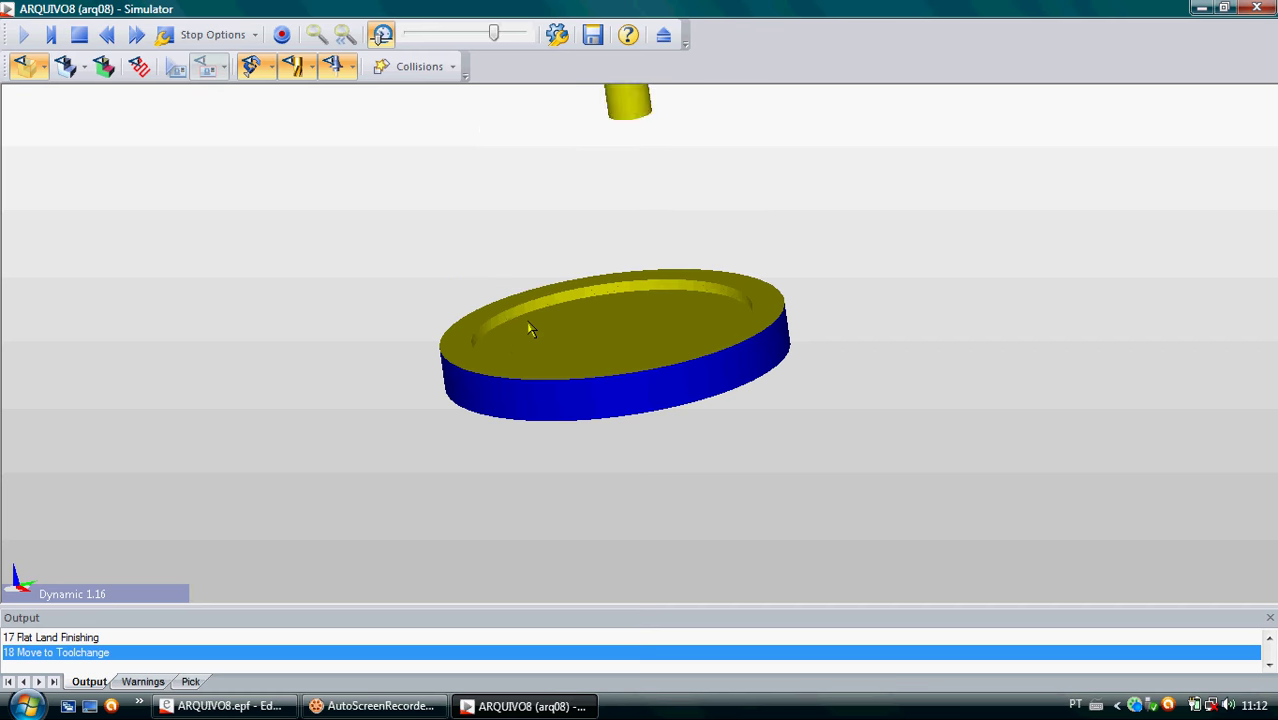
{"action": "middle_click_drag", "start_coordinate": [551, 354], "coordinate": [575, 372]}
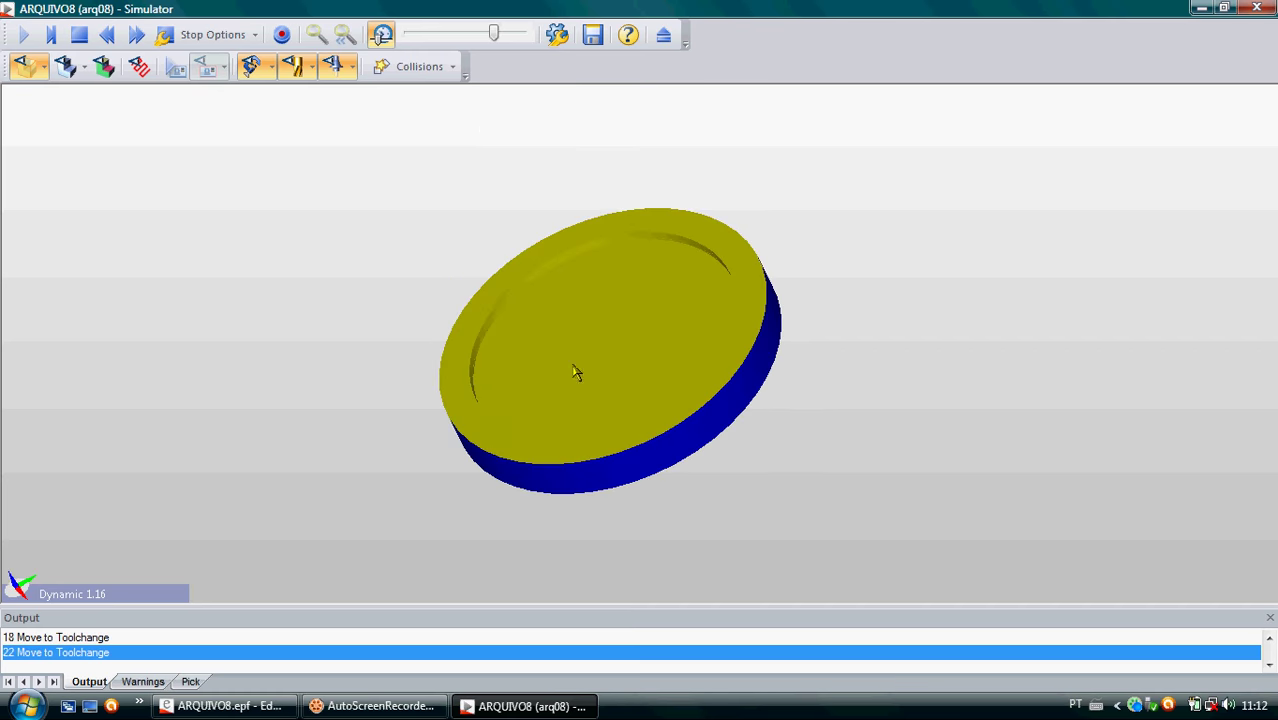
{"action": "middle_click_drag", "start_coordinate": [727, 308], "coordinate": [802, 334]}
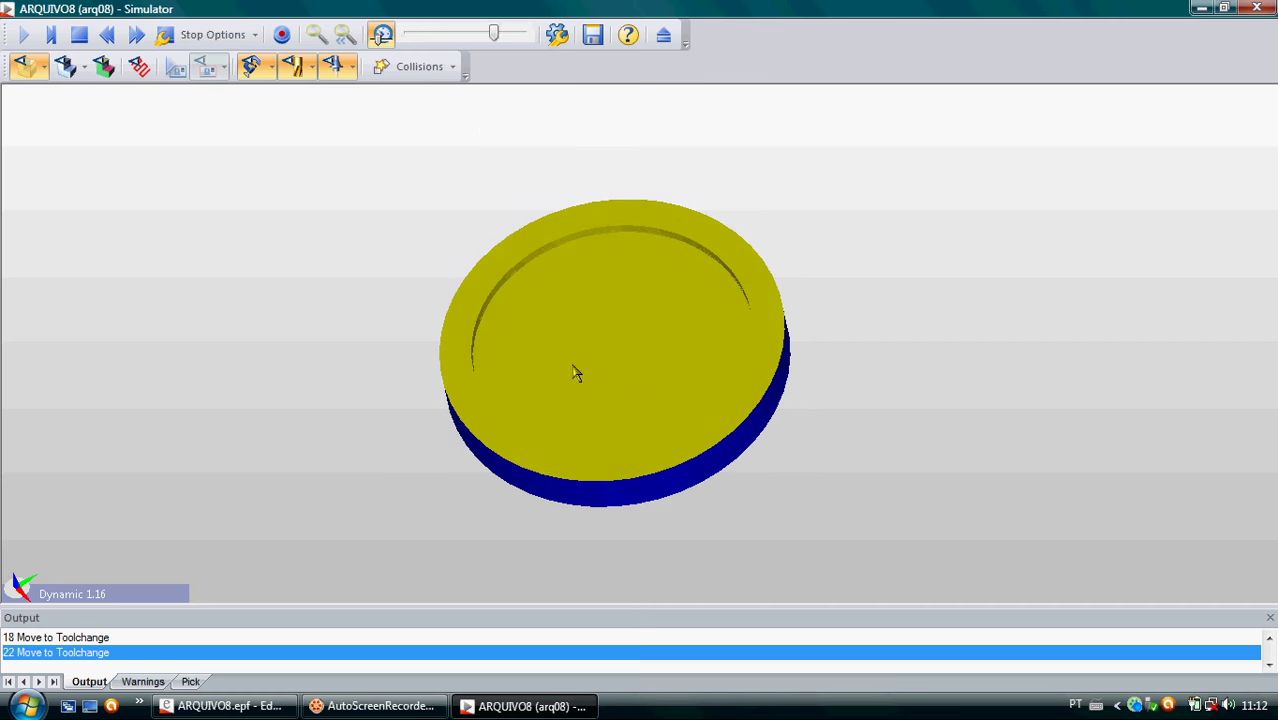
{"action": "middle_click_drag", "start_coordinate": [573, 365], "coordinate": [876, 362]}
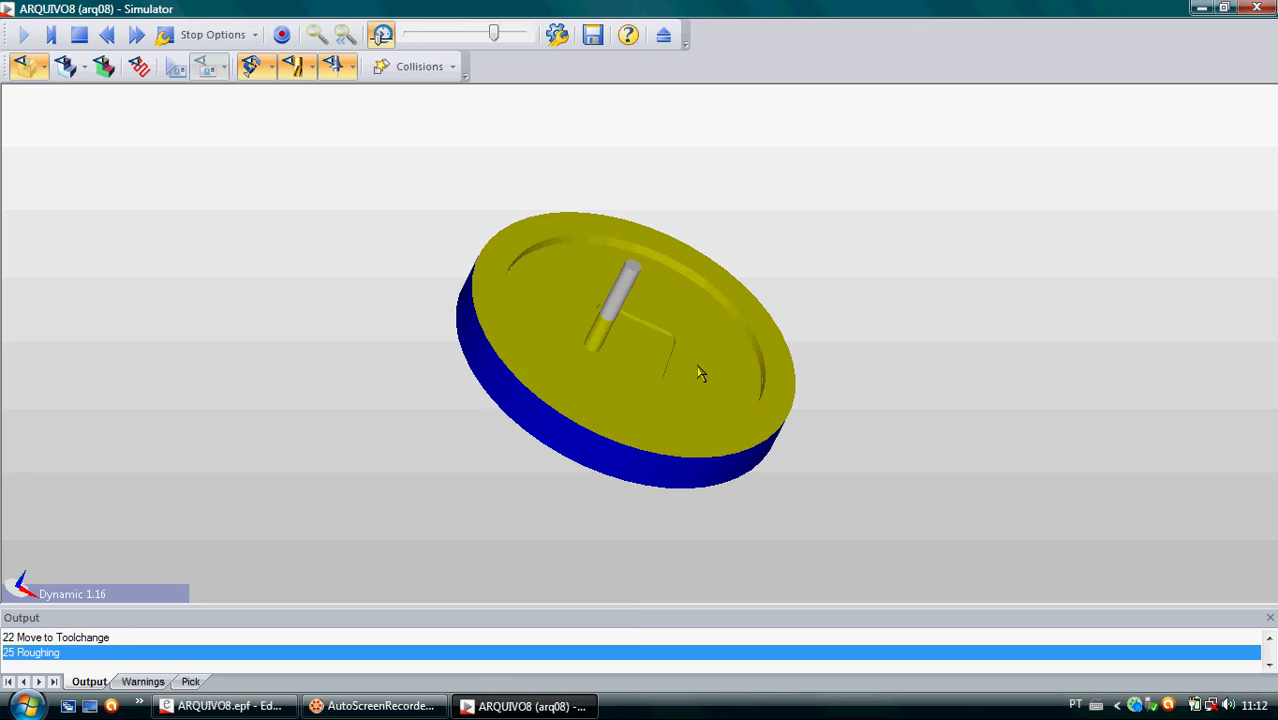
{"action": "middle_click_drag", "start_coordinate": [690, 365], "coordinate": [546, 352]}
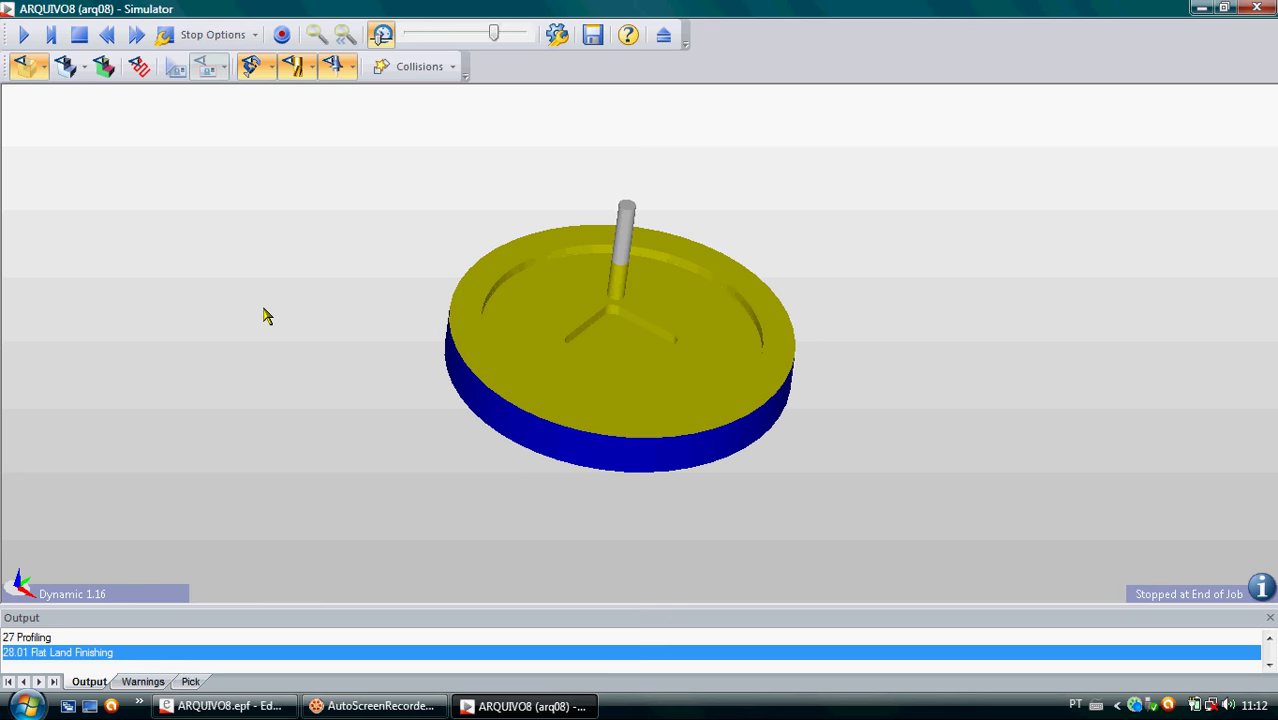
{"action": "left_click", "coordinate": [1259, 10]}
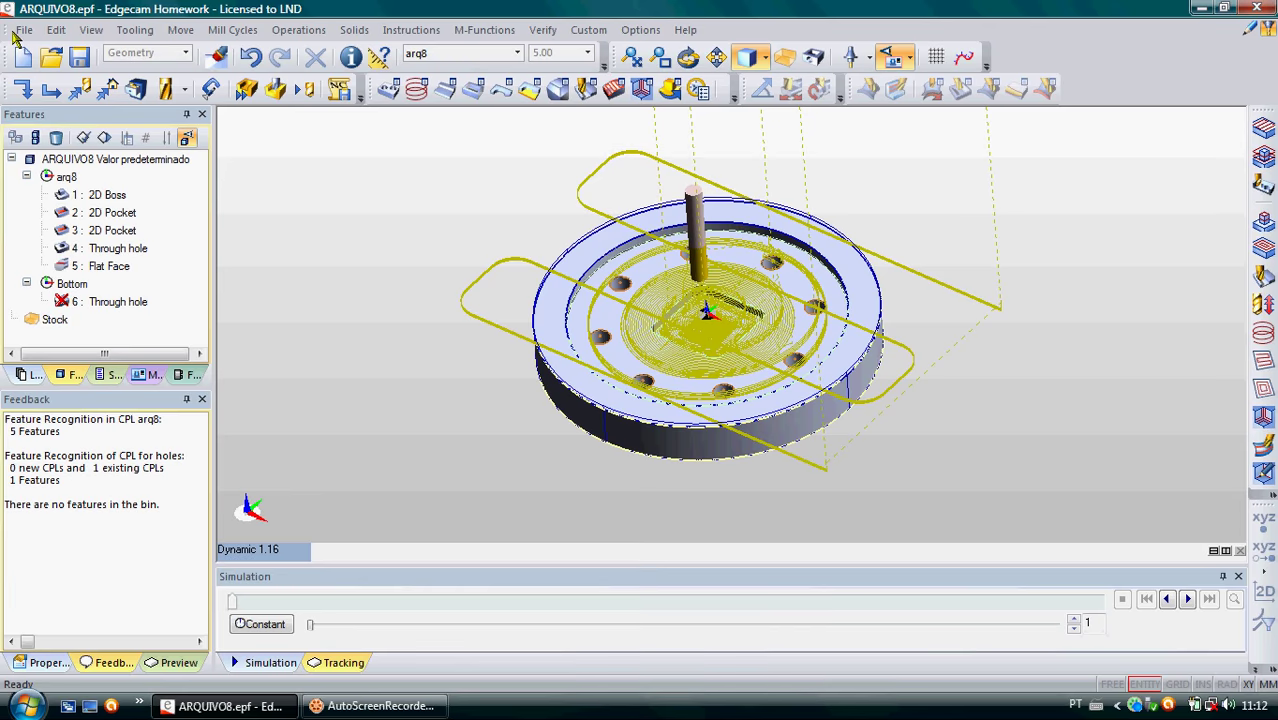
- Expand the square pocket's Flatland Operation in the machining sequence, open its Flat Land Finishing instruction for editing and regenerate the toolpath
{"action": "left_click", "coordinate": [107, 374]}
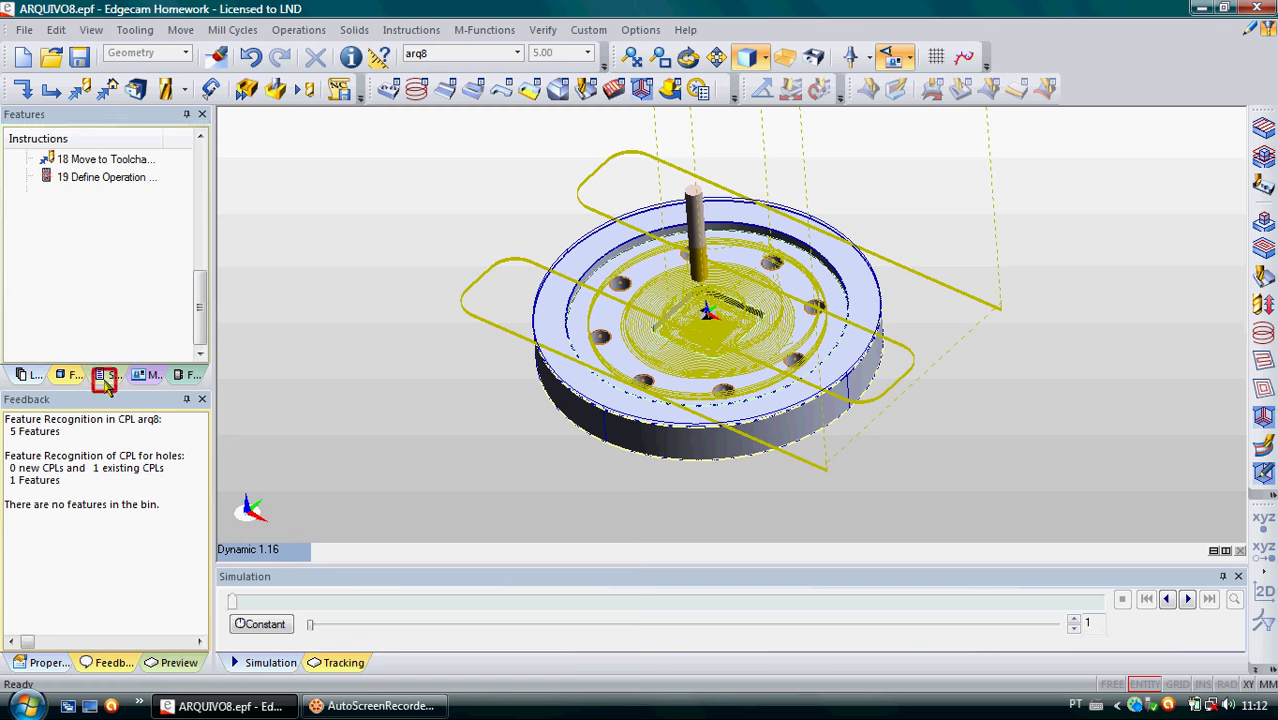
{"action": "left_click", "coordinate": [27, 337]}
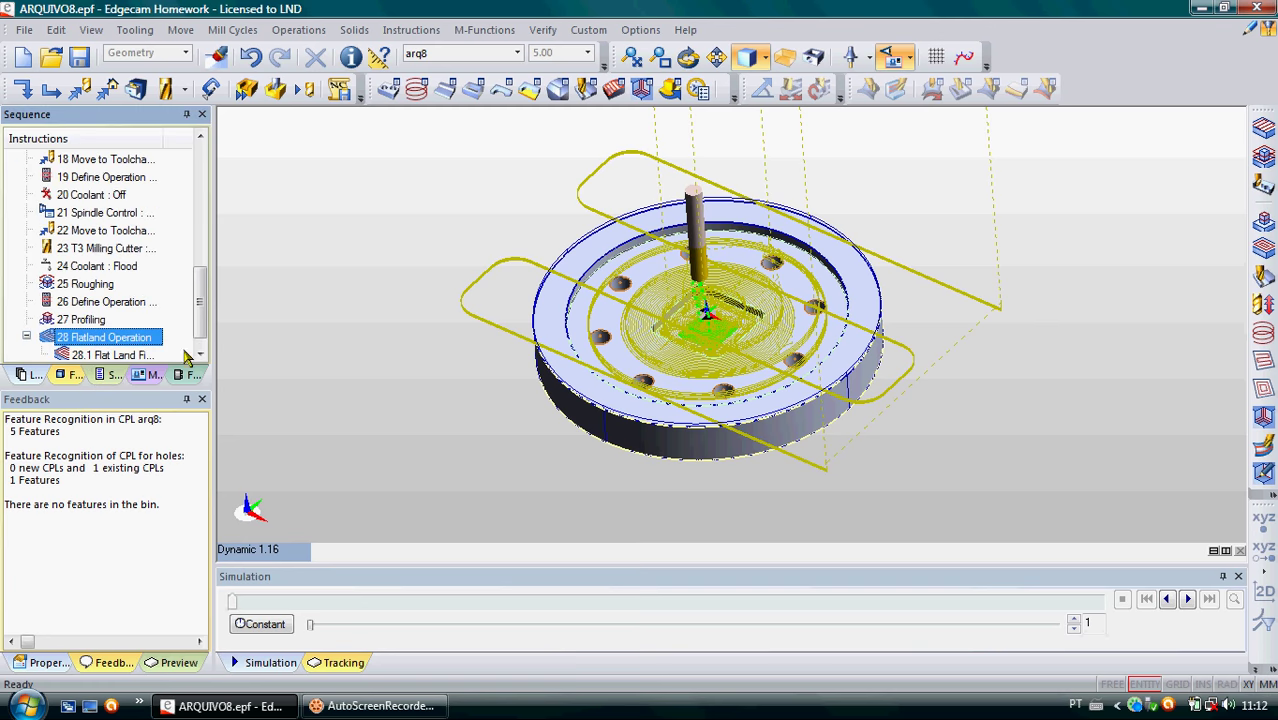
{"action": "left_click", "coordinate": [200, 353]}
{"action": "right_click", "coordinate": [99, 345]}
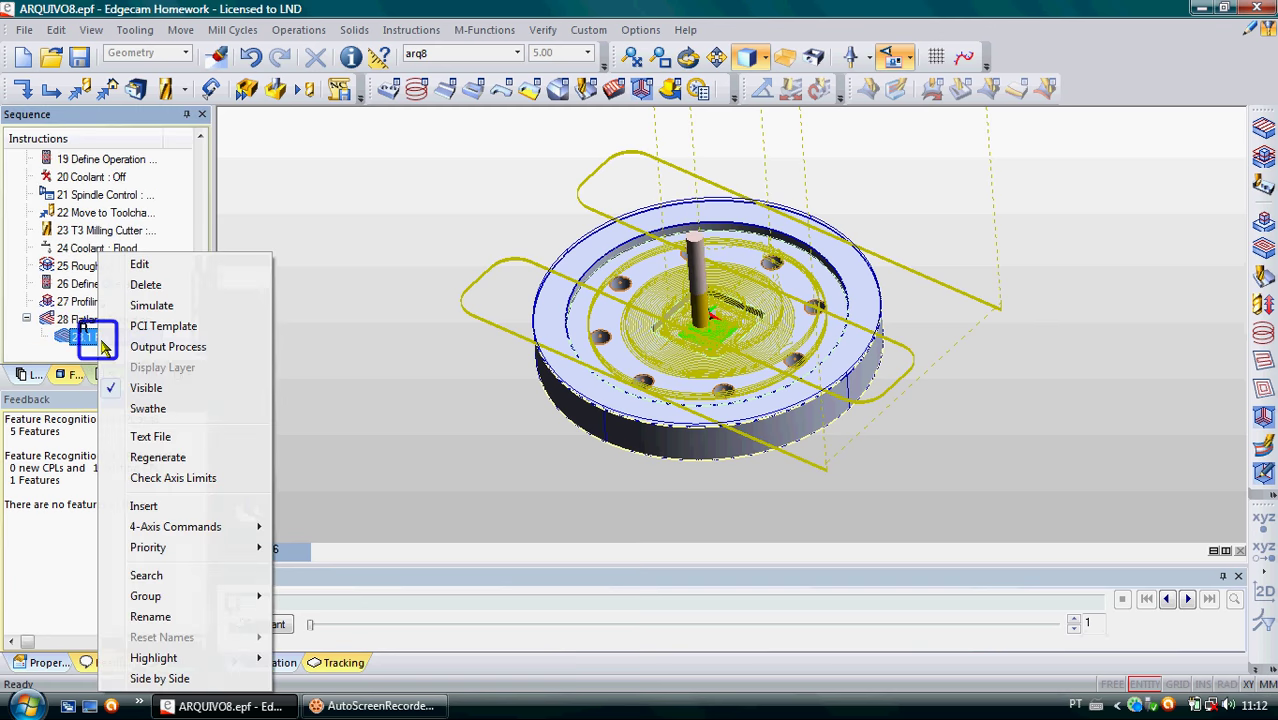
{"action": "left_click", "coordinate": [142, 266]}
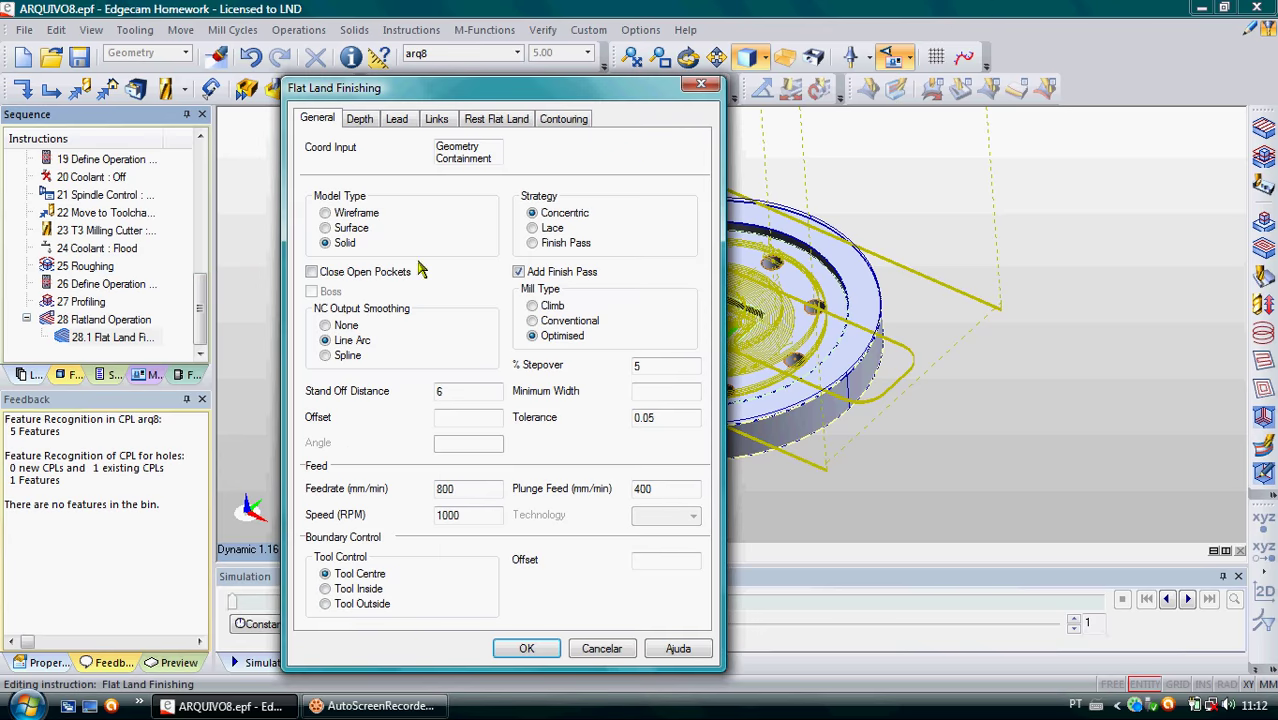
{"action": "left_click", "coordinate": [527, 649]}
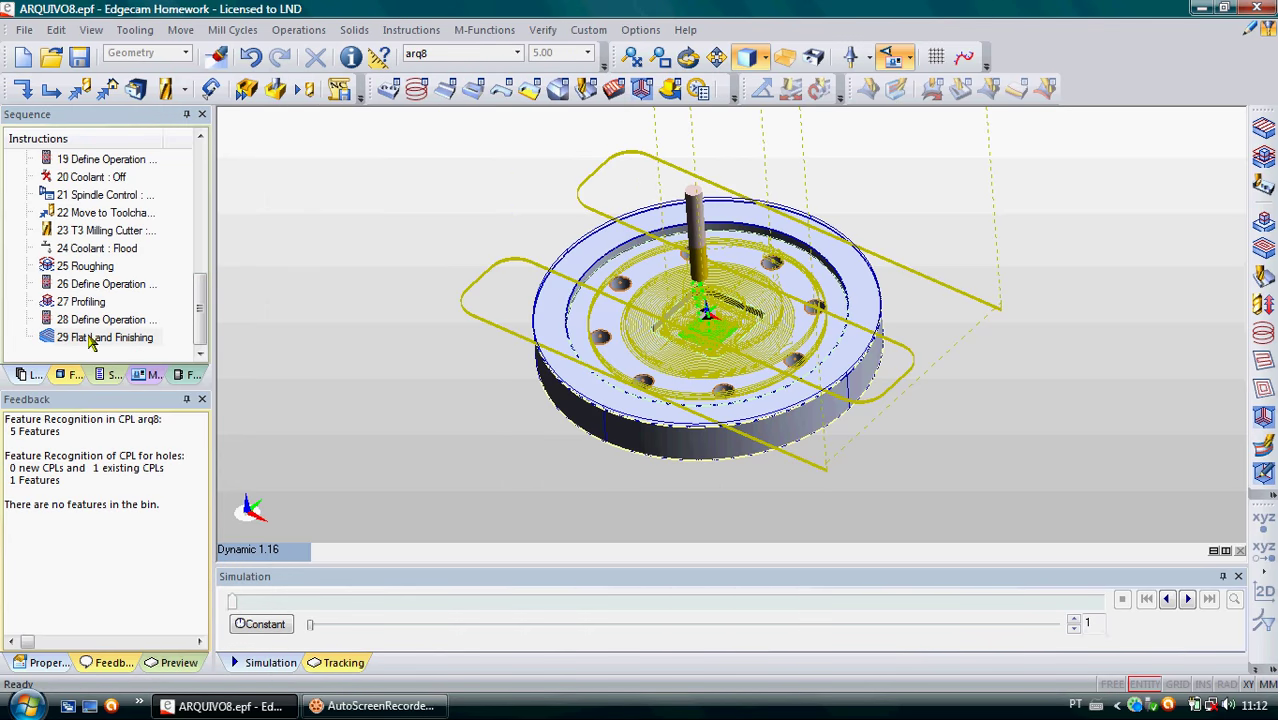
- Add a Move to Toolchange after the square pocket's flatland finishing, with X and Y fixed and Z moving first
{"action": "left_click", "coordinate": [79, 89]}
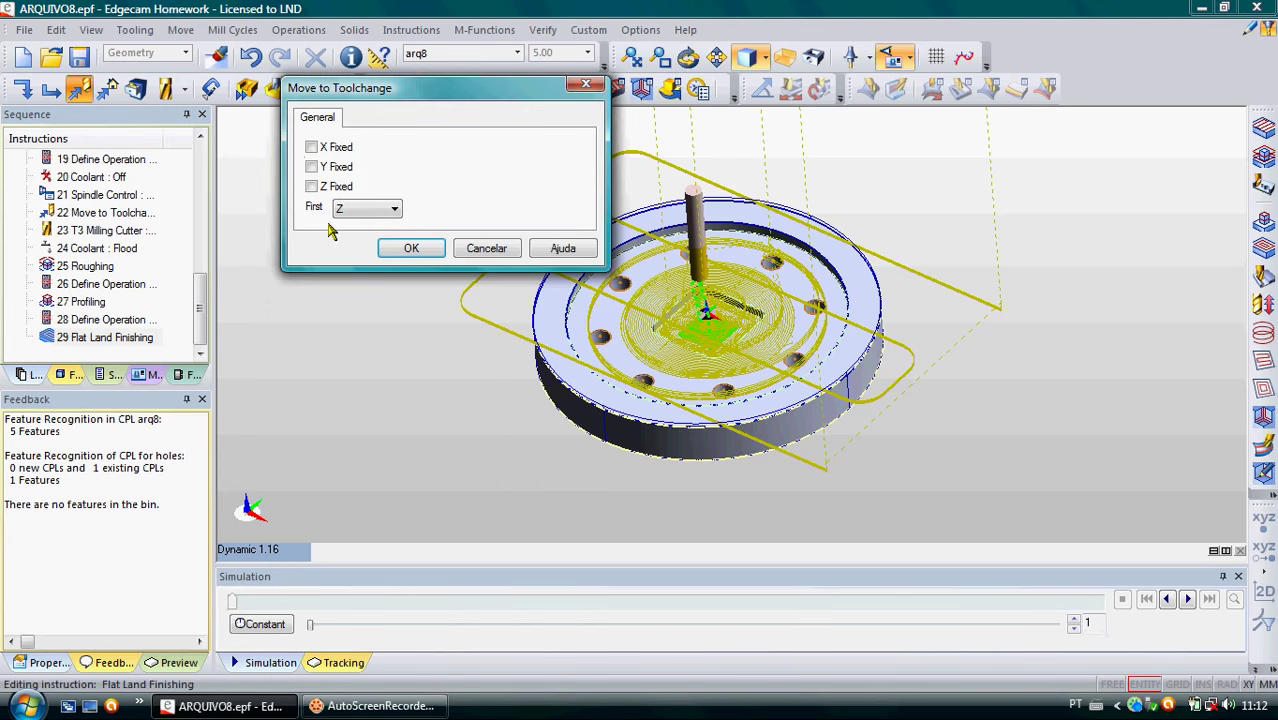
{"action": "left_click", "coordinate": [312, 147]}
{"action": "left_click", "coordinate": [312, 167]}
{"action": "left_click", "coordinate": [411, 248]}
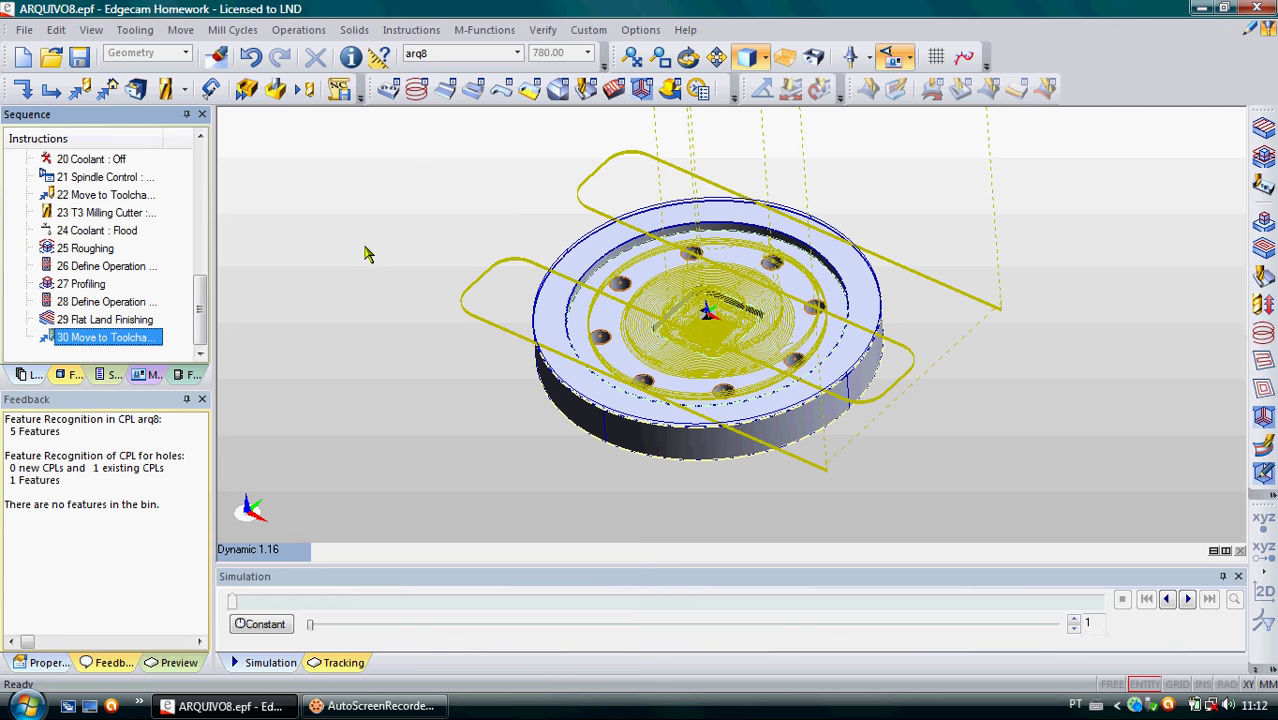
- Start a Hole Operation on the flange's through-hole feature 4
{"action": "left_click", "coordinate": [388, 89]}
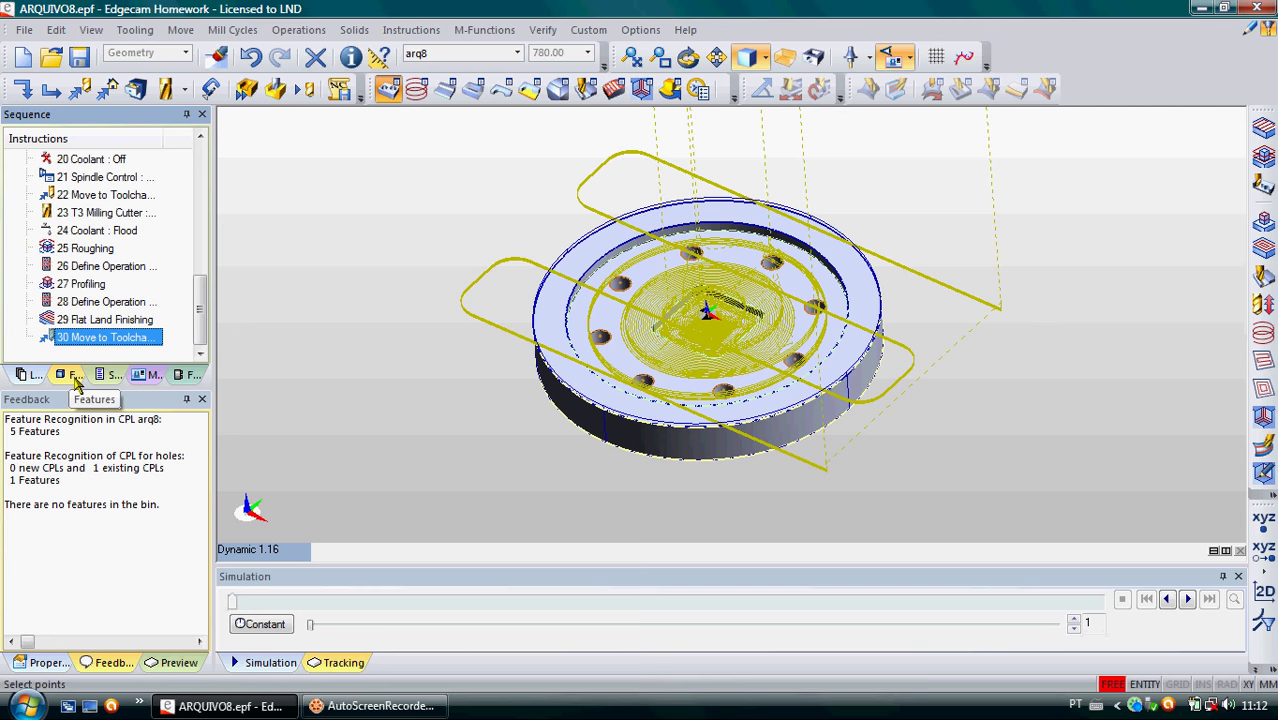
{"action": "left_click", "coordinate": [75, 376]}
{"action": "left_click", "coordinate": [108, 248]}
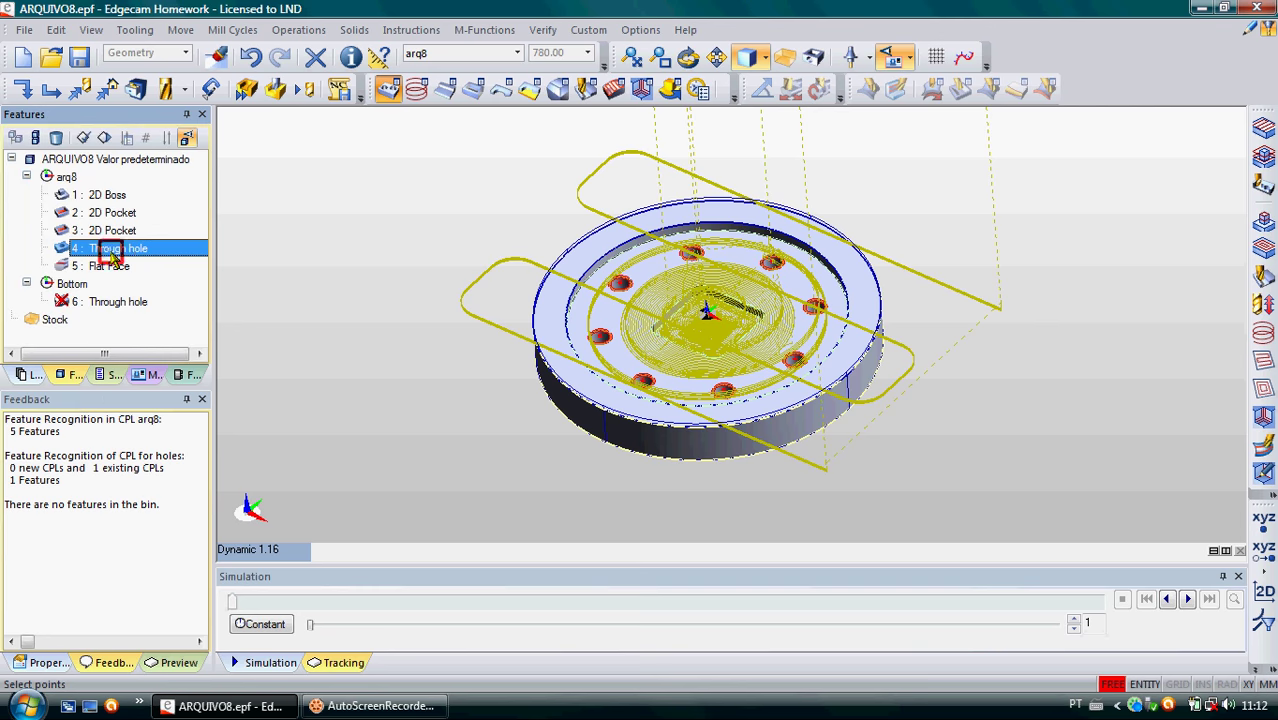
{"action": "right_click", "coordinate": [321, 252]}
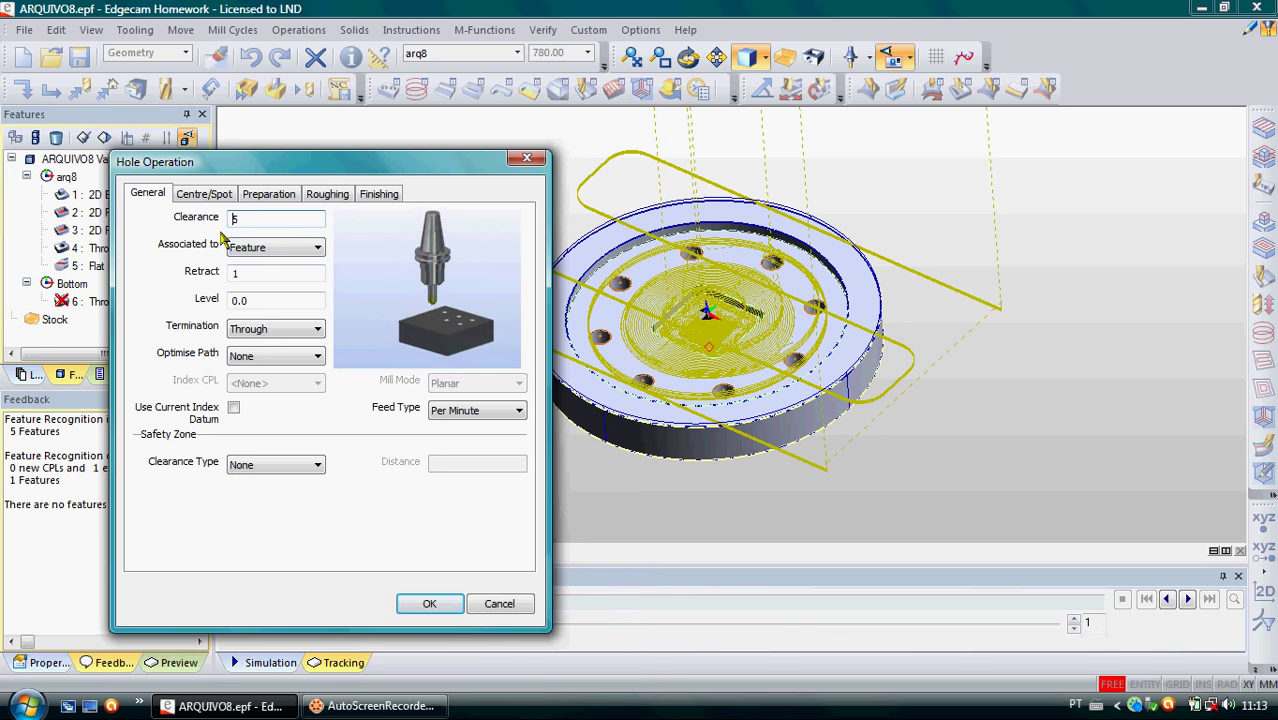
- Review the Hole Operation's clearance, retract and level, try Blind termination and set it back to Through
{"action": "left_click", "coordinate": [250, 218]}
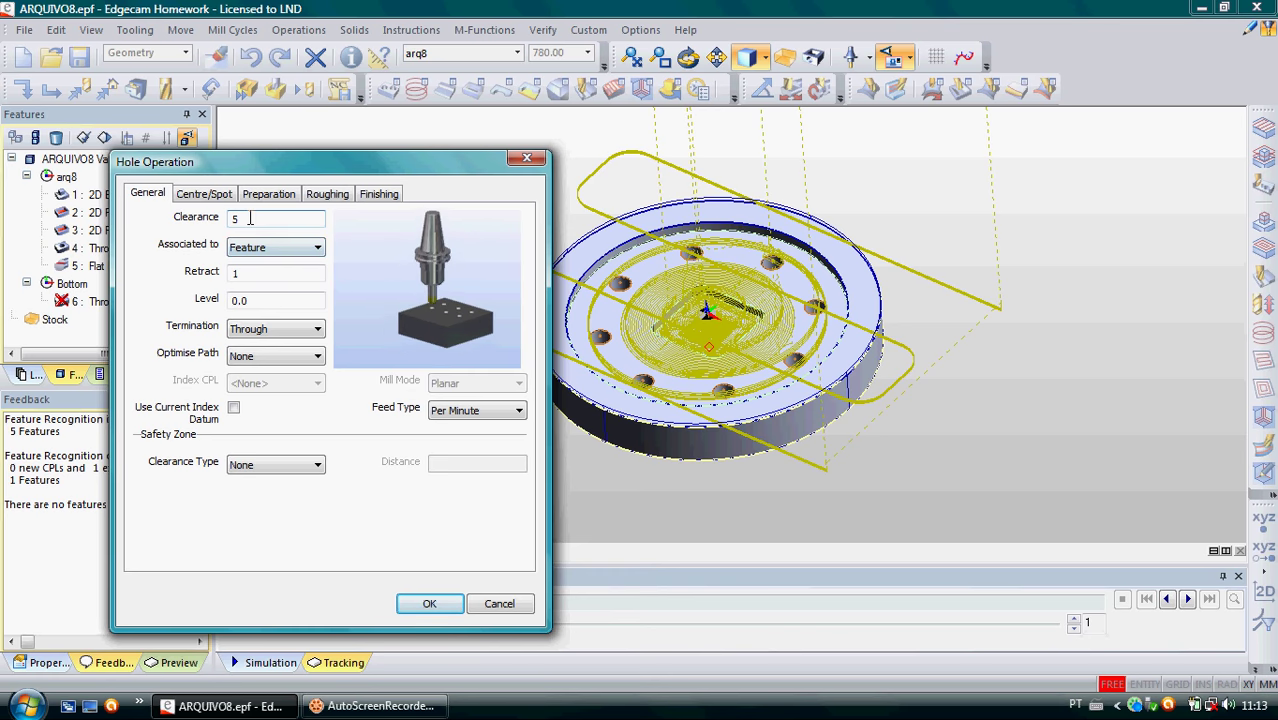
{"action": "left_click", "coordinate": [245, 276]}
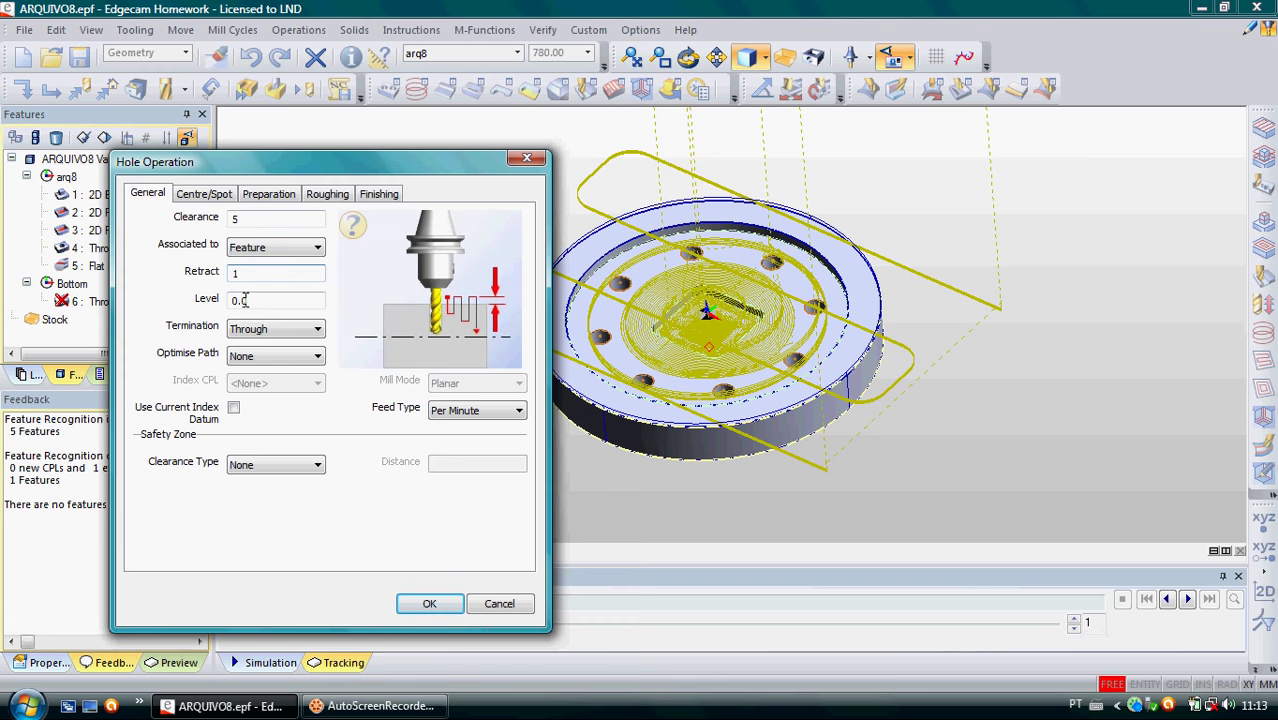
{"action": "left_click", "coordinate": [258, 299]}
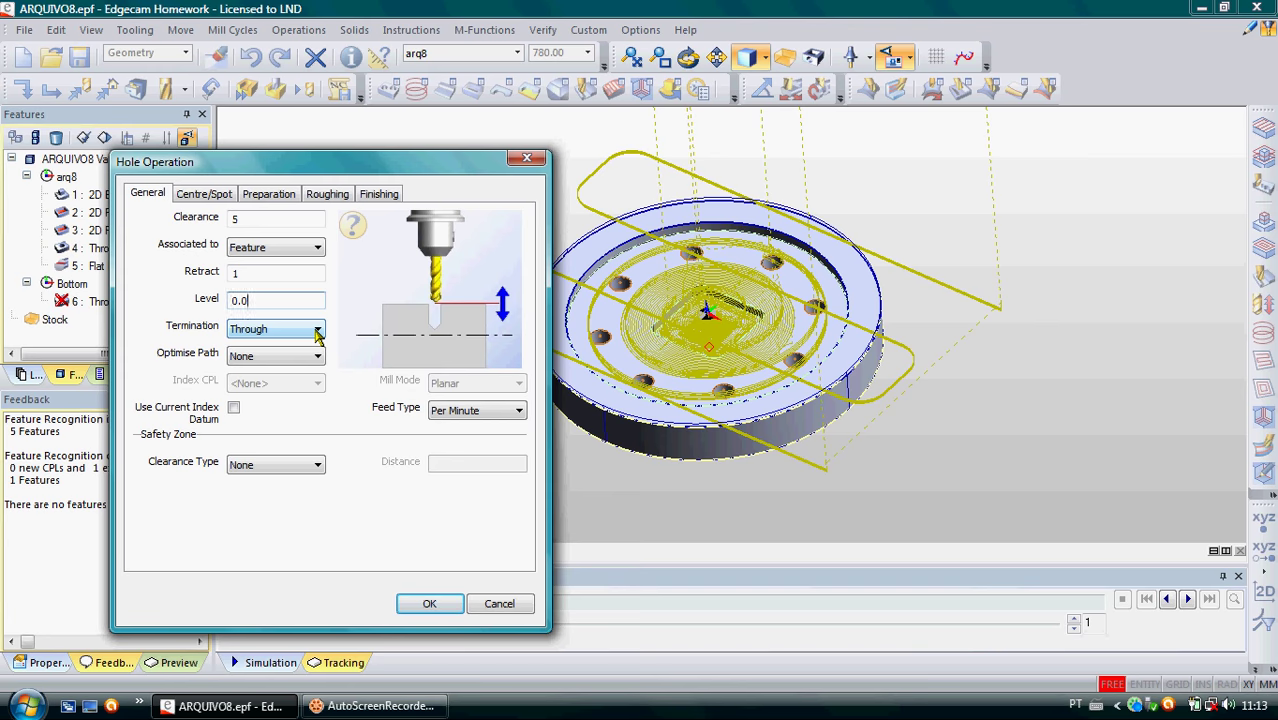
{"action": "left_click", "coordinate": [292, 333]}
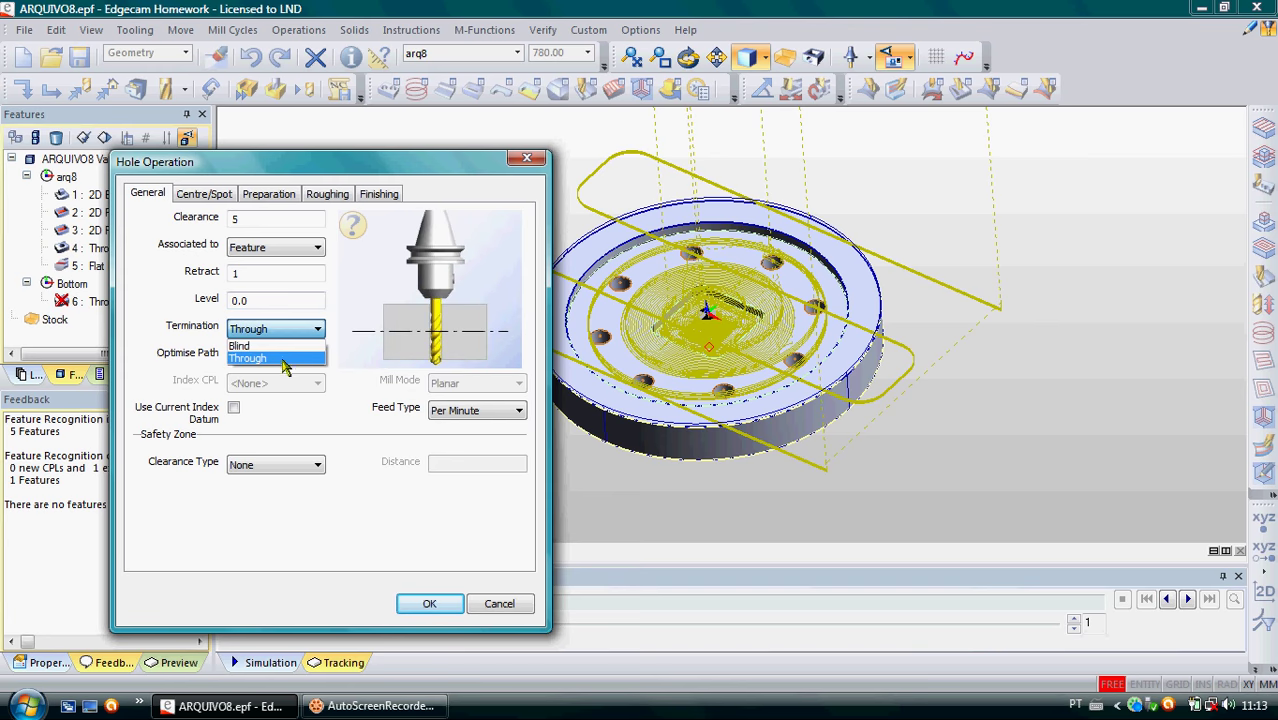
{"action": "left_click", "coordinate": [262, 346]}
{"action": "left_click", "coordinate": [318, 331]}
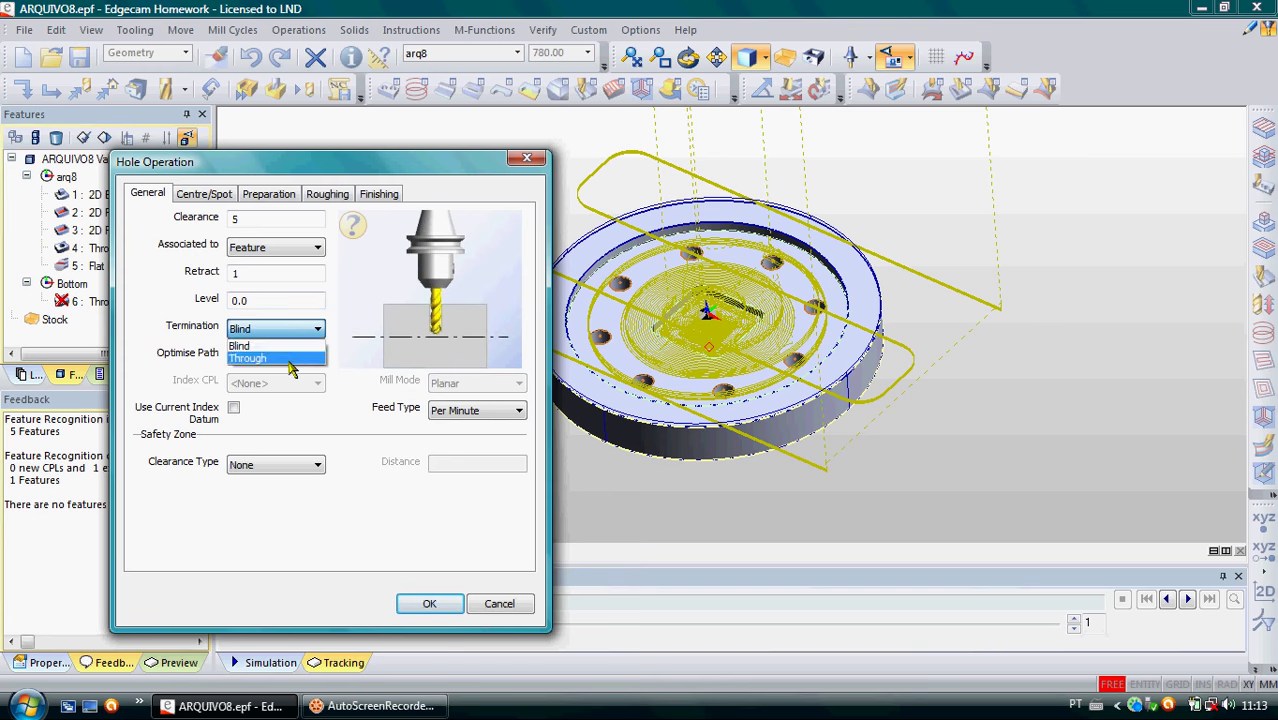
{"action": "left_click", "coordinate": [300, 356]}
- Try the Return To Start, Closest Next, X Lace and X One Way path optimisations for the holes, and set the option back to None
{"action": "left_click", "coordinate": [297, 362]}
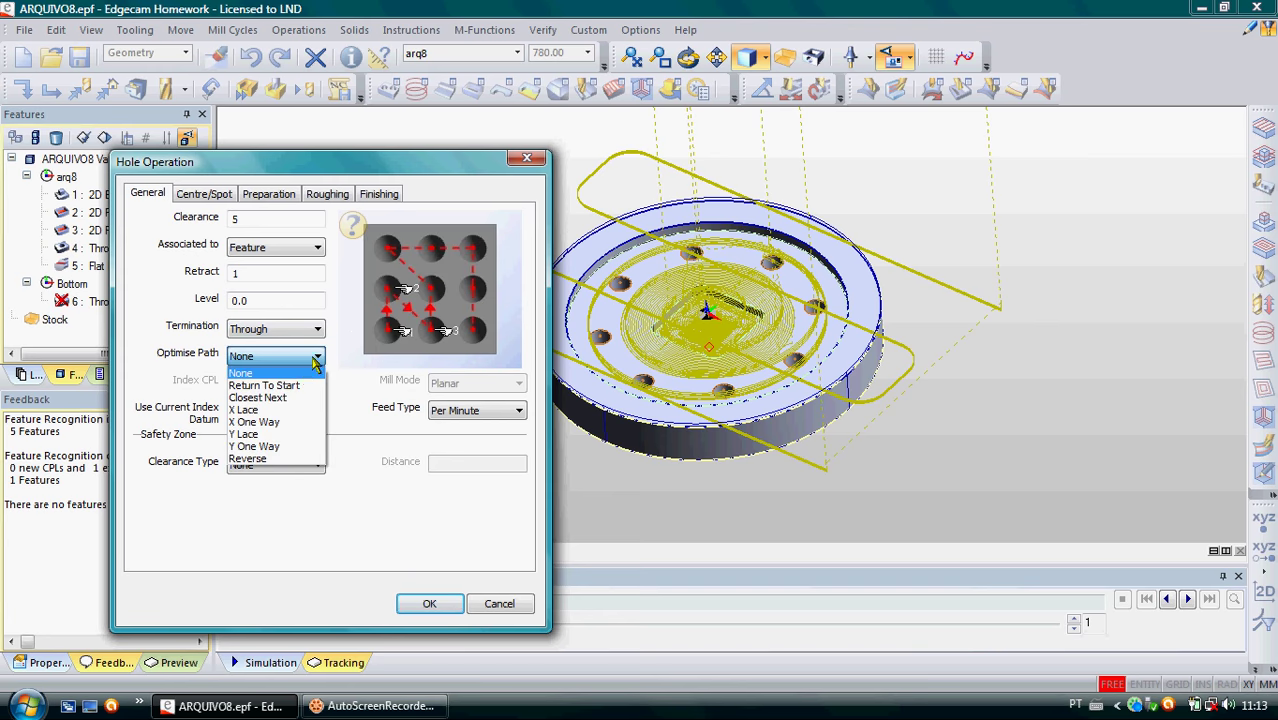
{"action": "left_click", "coordinate": [270, 385]}
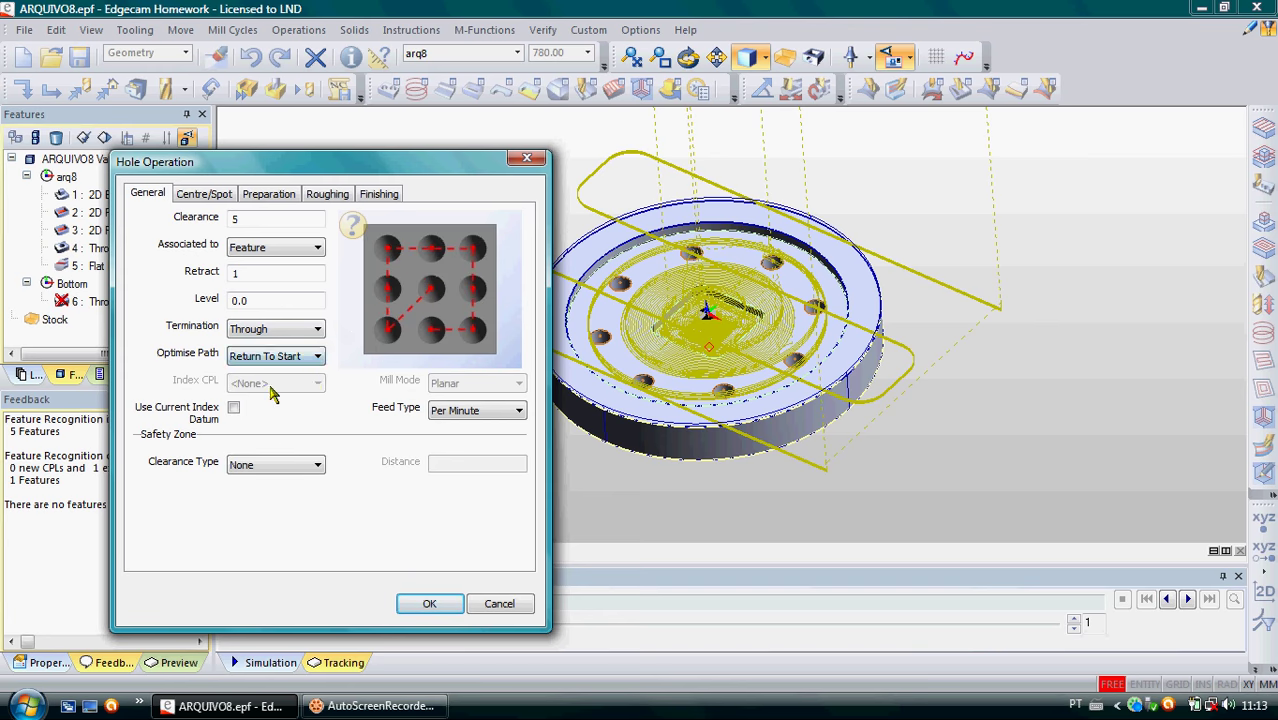
{"action": "left_click", "coordinate": [317, 359]}
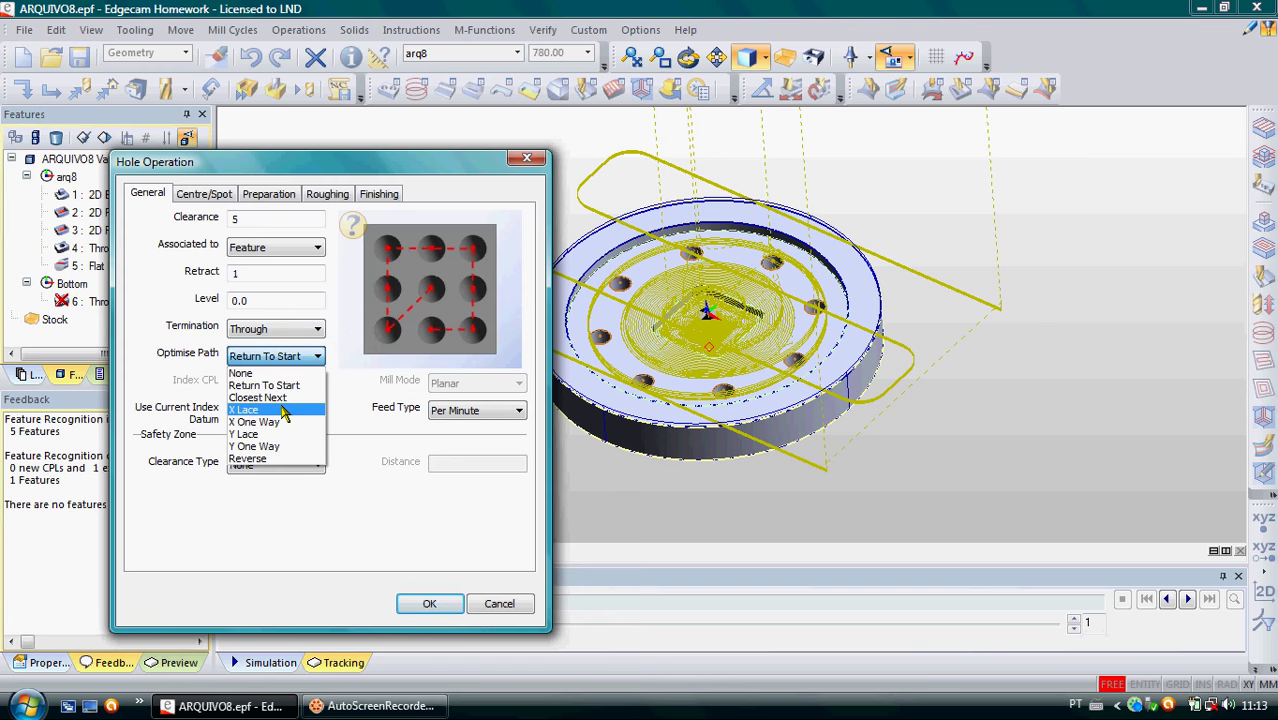
{"action": "left_click", "coordinate": [262, 397]}
{"action": "left_click", "coordinate": [318, 358]}
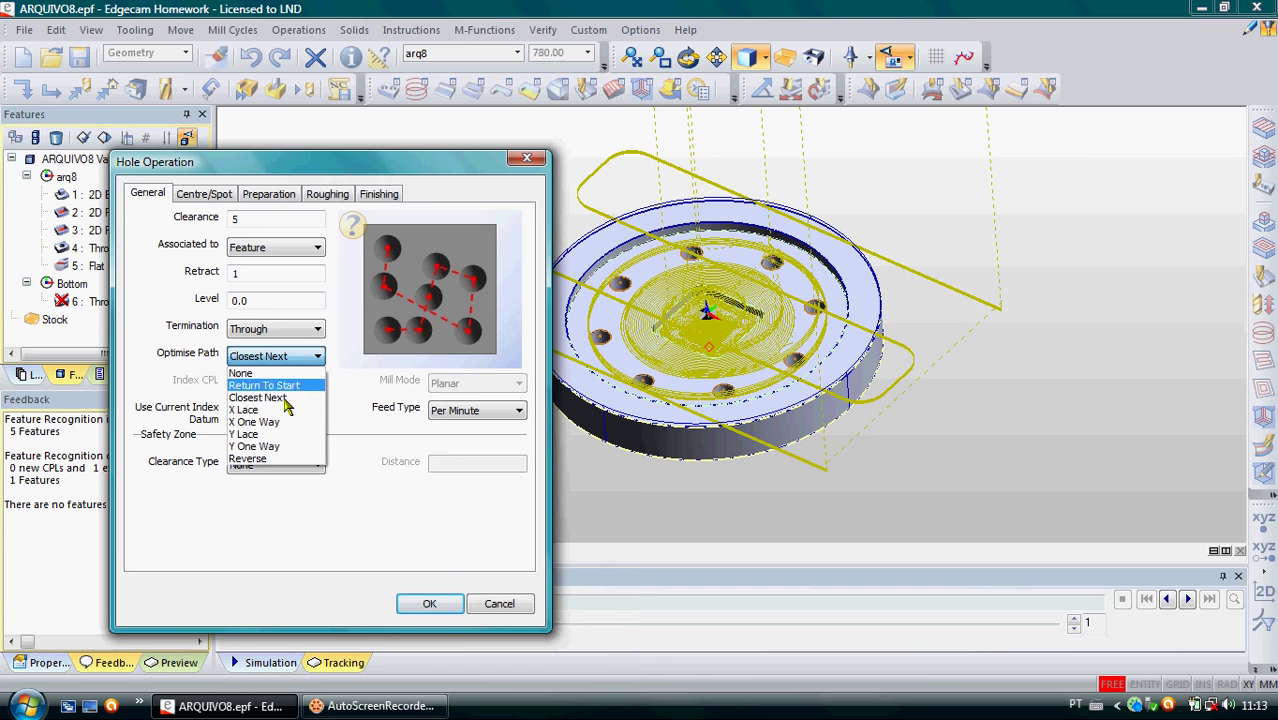
{"action": "left_click", "coordinate": [280, 410]}
{"action": "left_click", "coordinate": [318, 357]}
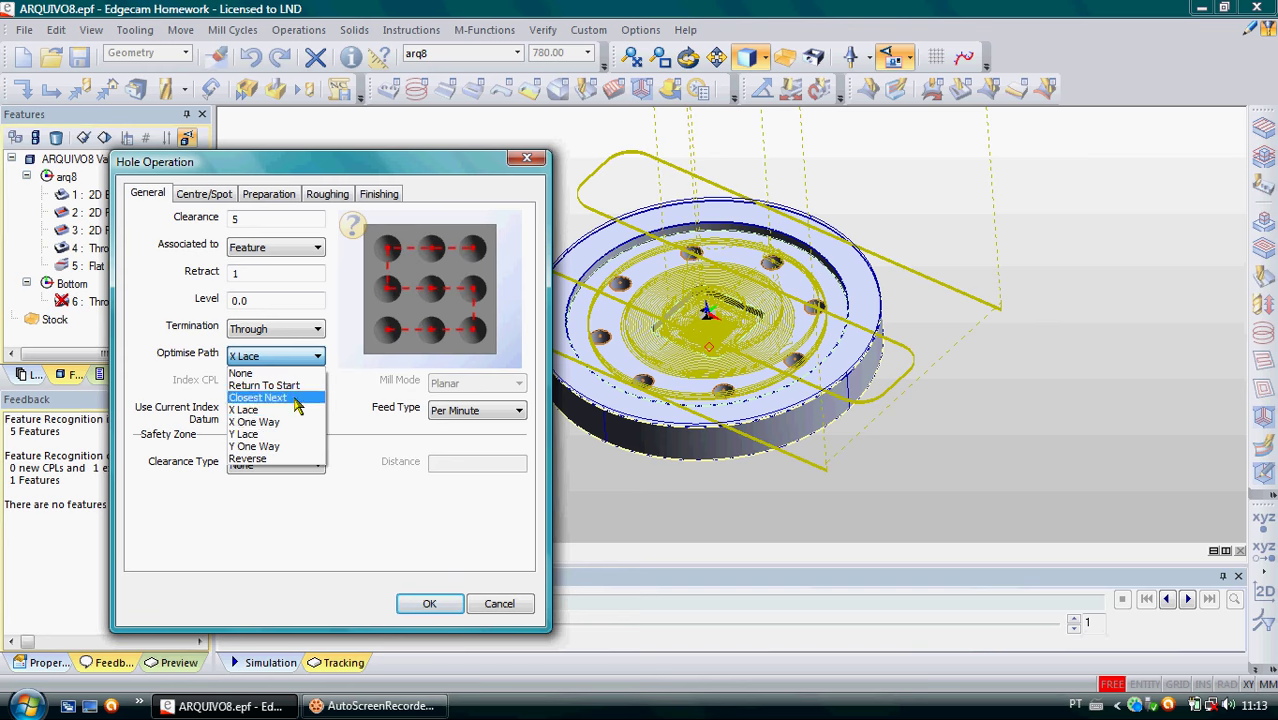
{"action": "left_click", "coordinate": [278, 422]}
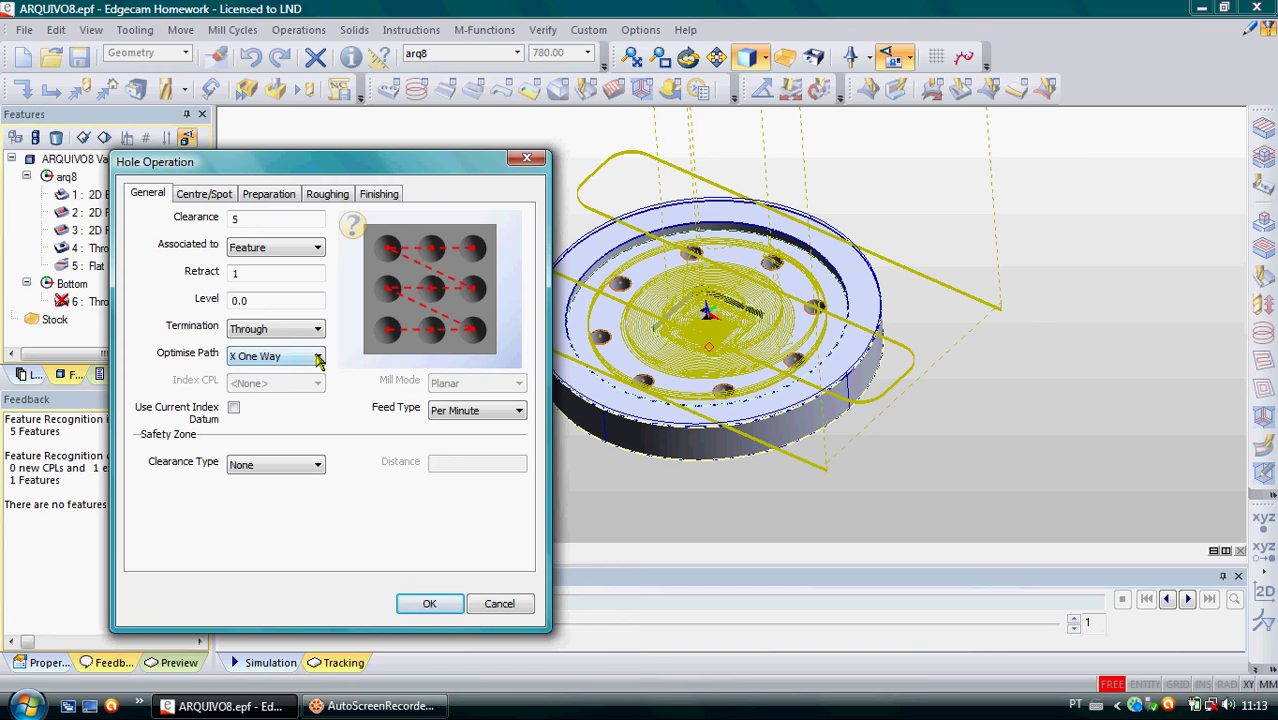
{"action": "left_click", "coordinate": [318, 358]}
{"action": "left_click", "coordinate": [290, 421]}
{"action": "left_click", "coordinate": [318, 358]}
{"action": "left_click", "coordinate": [279, 376]}
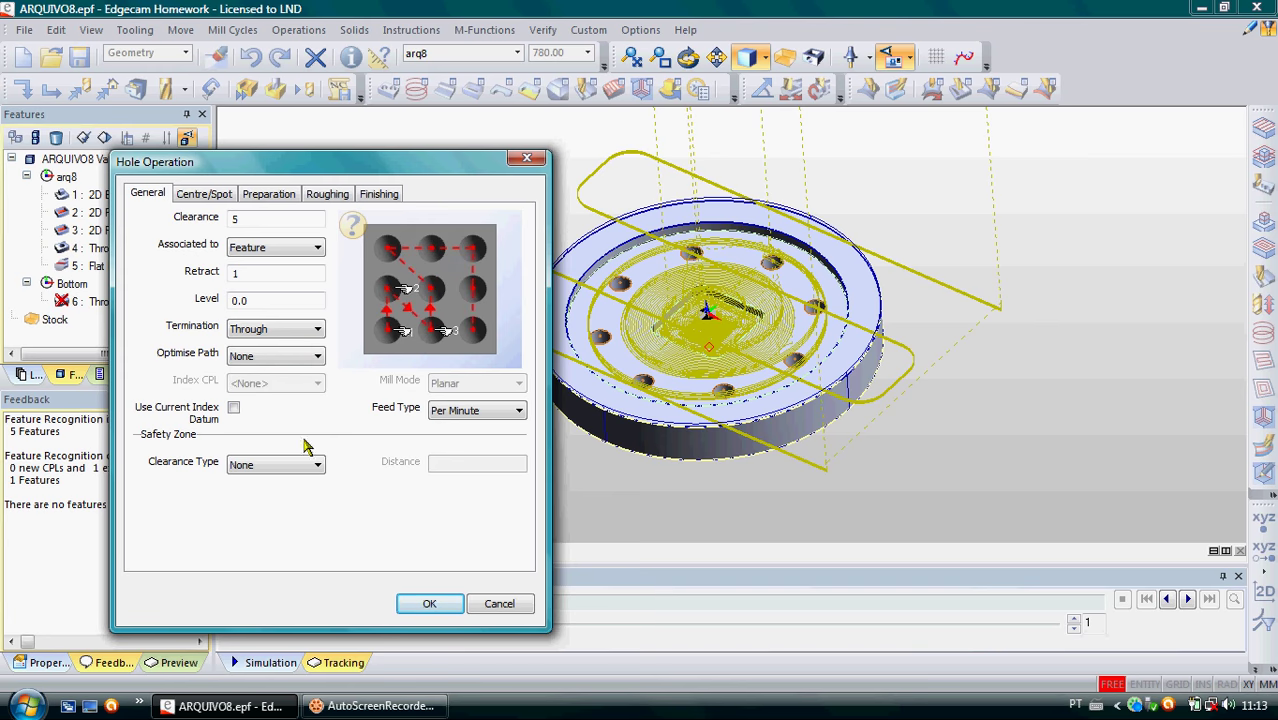
- Keep Centre Drill as the Hole Operation's centre/spot strategy and set its depth to -3
{"action": "left_click", "coordinate": [201, 194]}
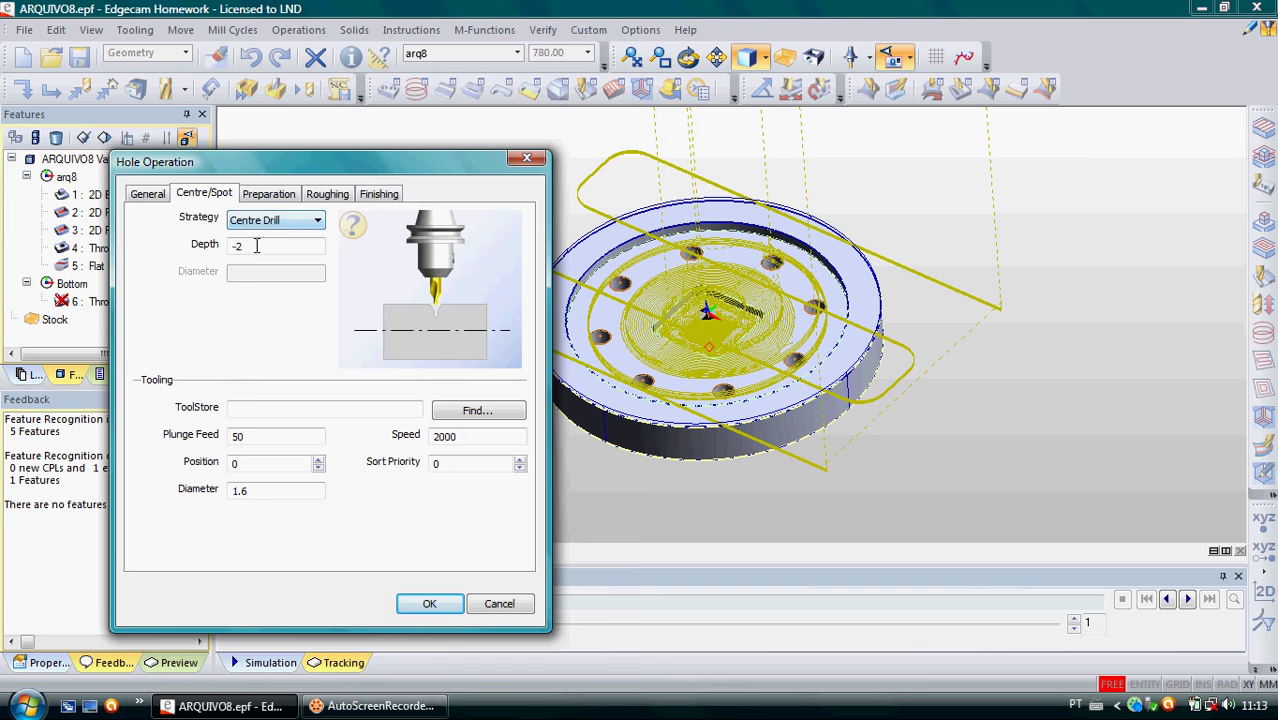
{"action": "left_click", "coordinate": [317, 222]}
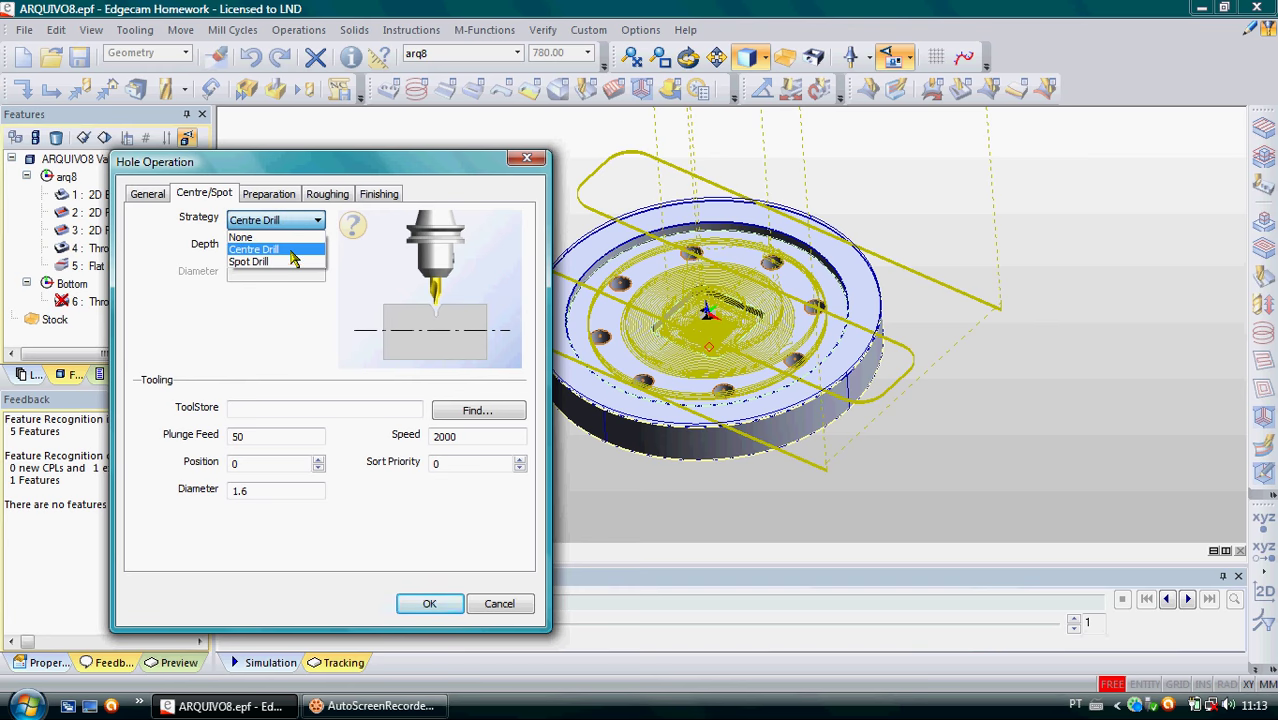
{"action": "left_click", "coordinate": [291, 250]}
{"action": "left_click", "coordinate": [257, 247]}
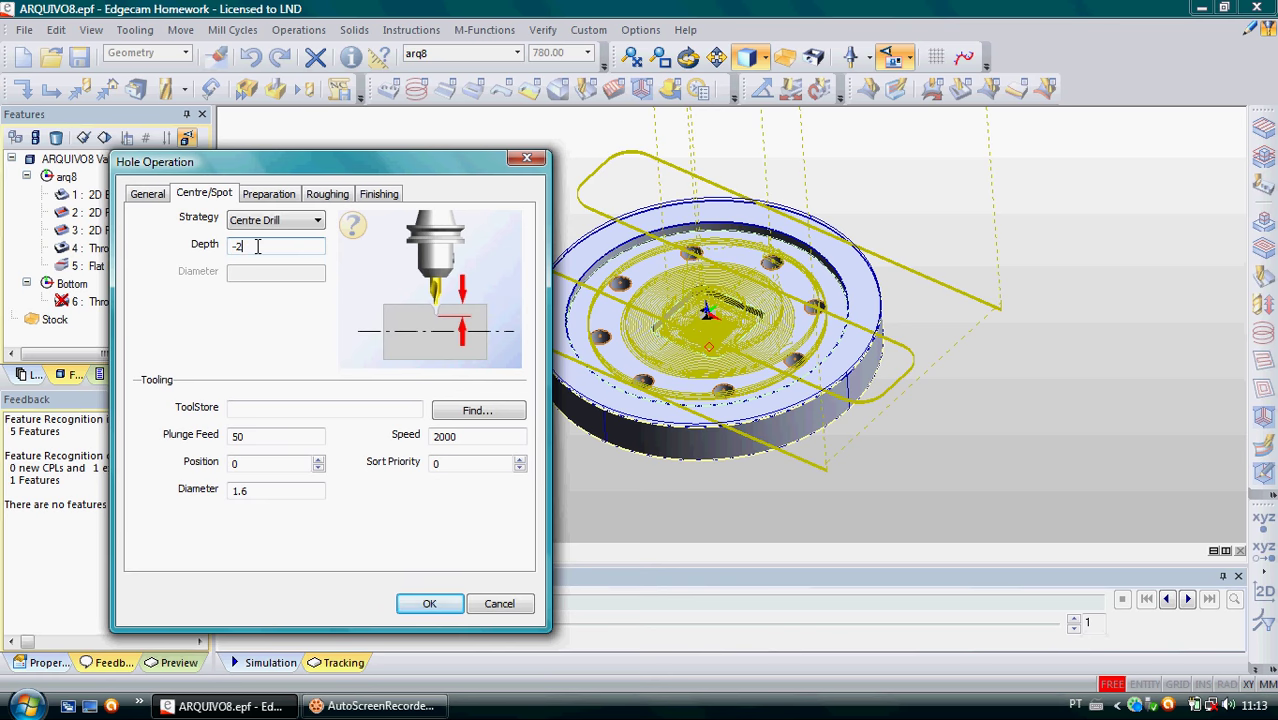
{"action": "double_click", "coordinate": [257, 247]}
- Assign the centre drill to tool position 4, reviewing its plunge feed, speed and diameter
{"action": "left_click", "coordinate": [251, 437]}
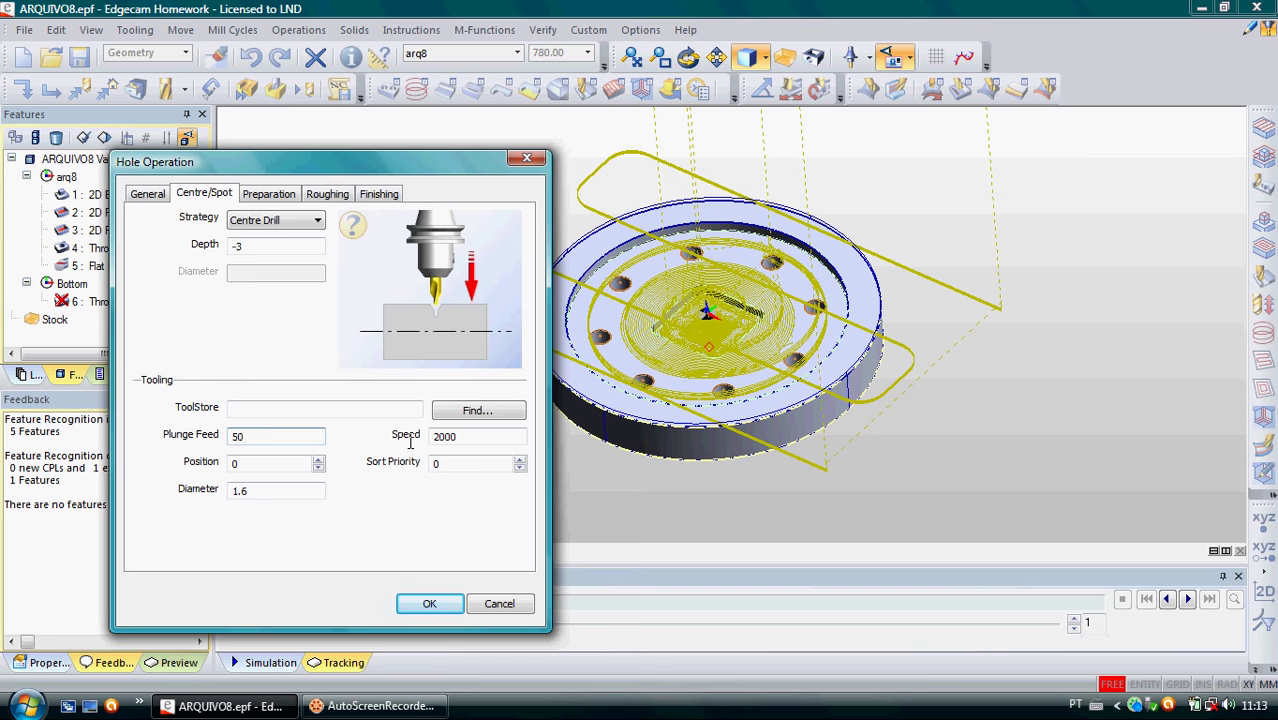
{"action": "left_click", "coordinate": [463, 440]}
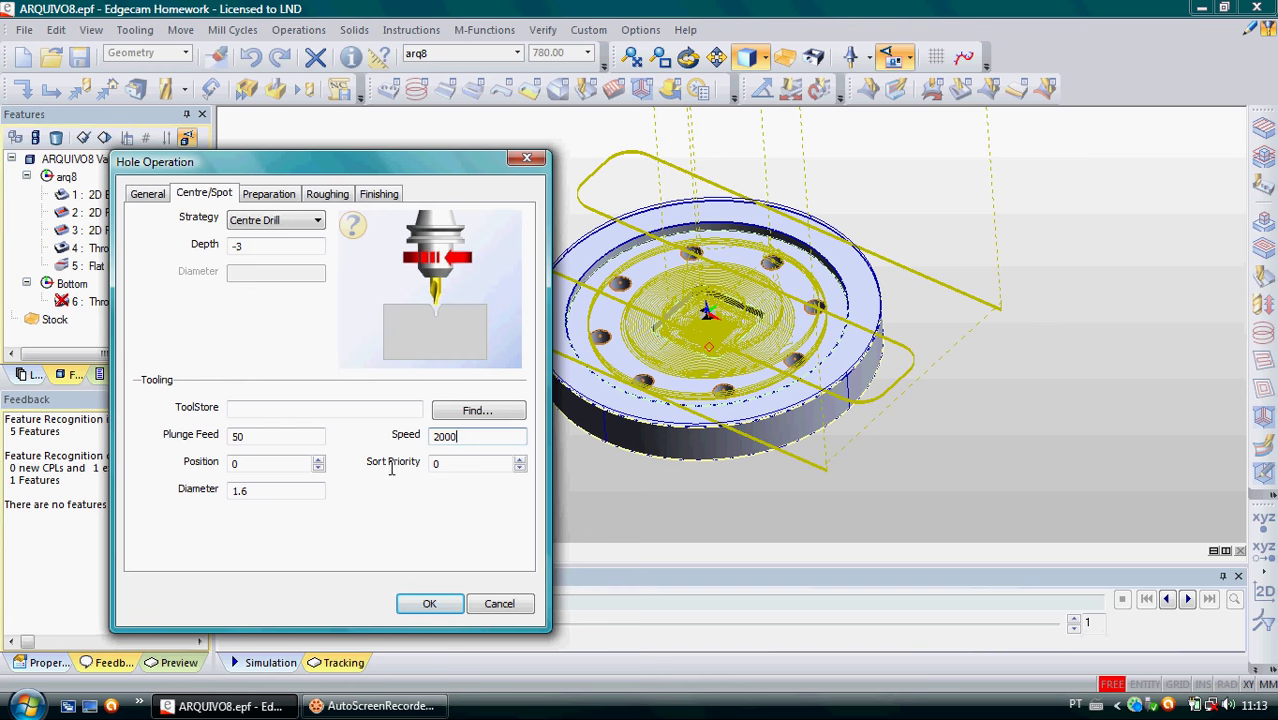
{"action": "left_click", "coordinate": [242, 464]}
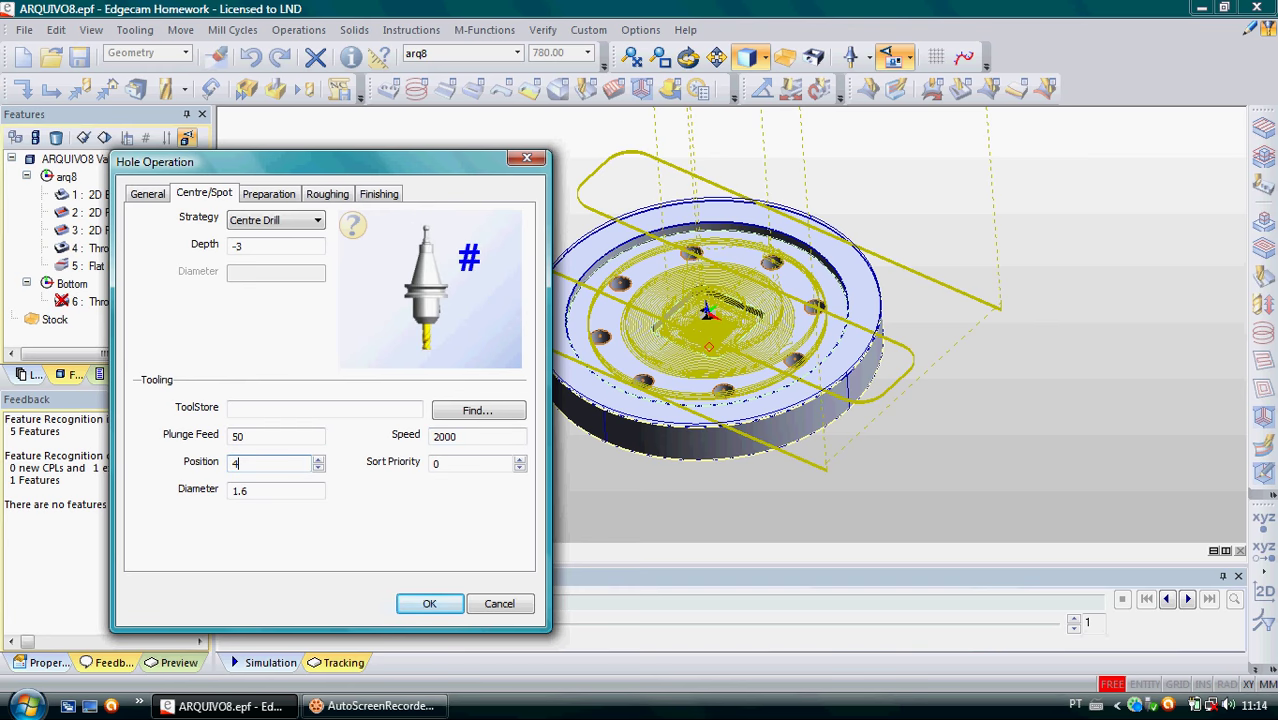
{"action": "left_click", "coordinate": [253, 492]}
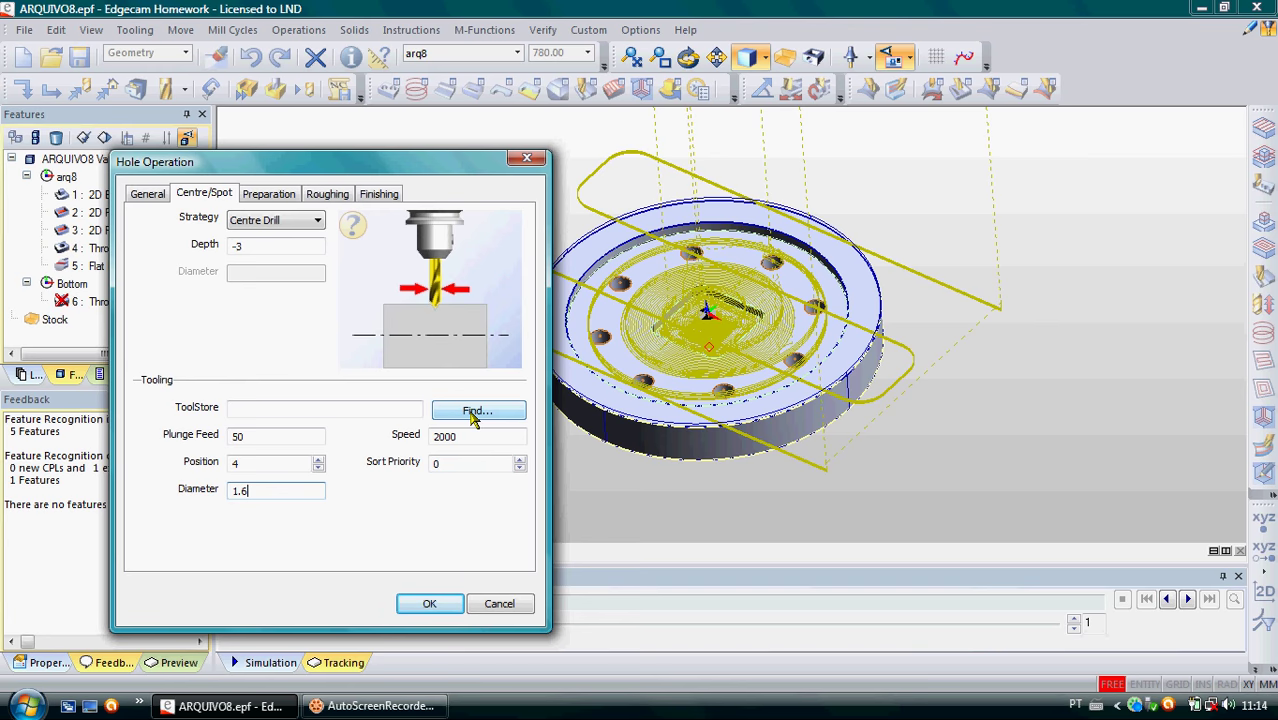
- Keep No Preparation, compare the No Roughing, Drill, Chipbreak and Peck Drill roughing strategies, and choose Chipbreak for the through holes
{"action": "left_click", "coordinate": [266, 194]}
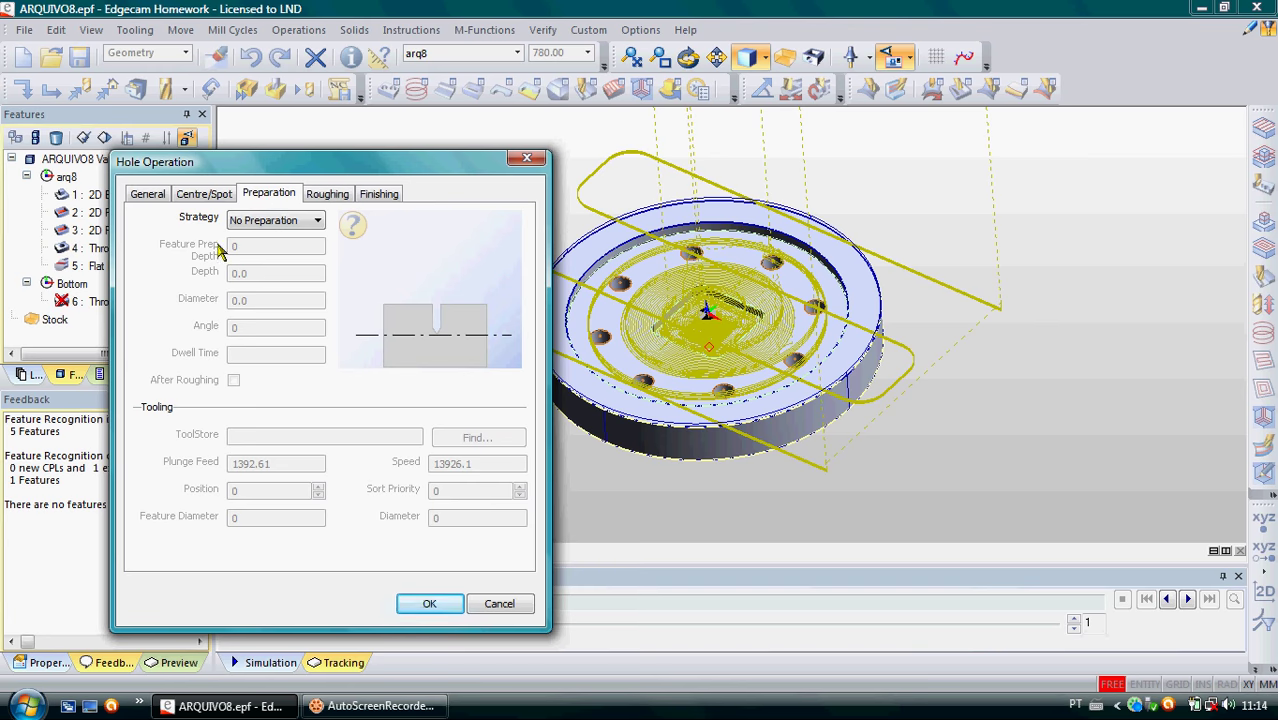
{"action": "left_click", "coordinate": [327, 195]}
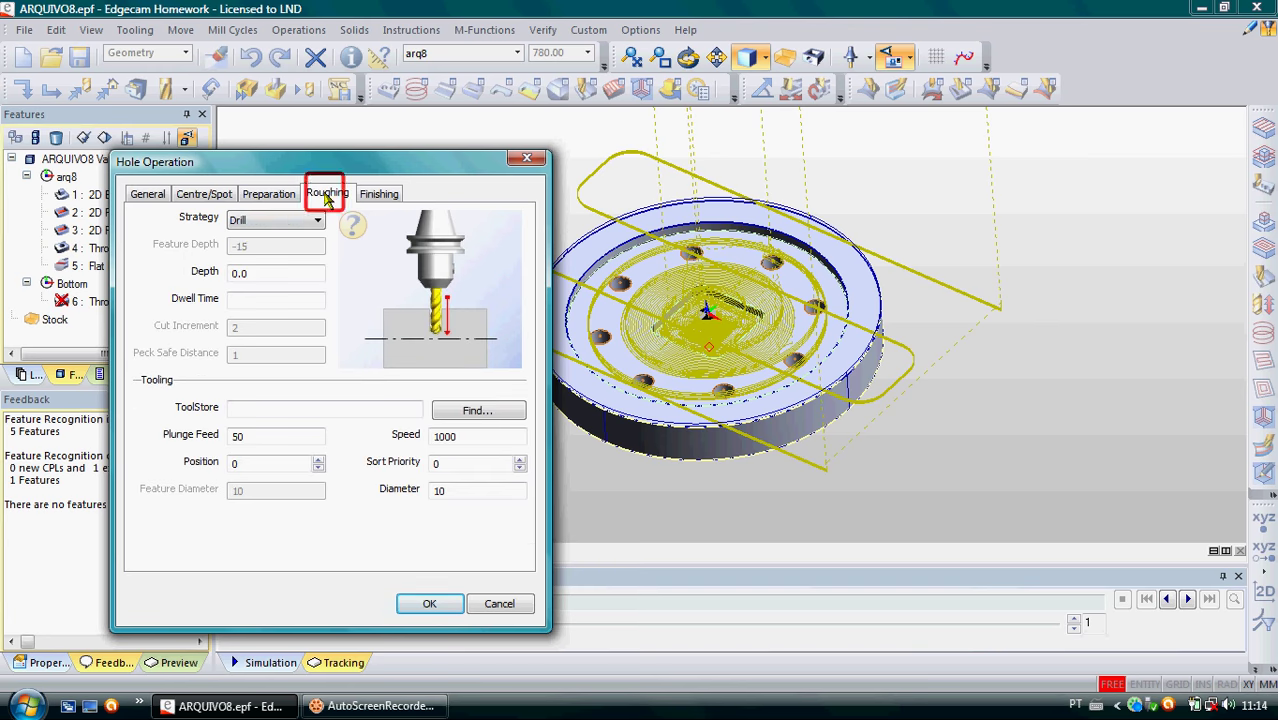
{"action": "left_click", "coordinate": [268, 221]}
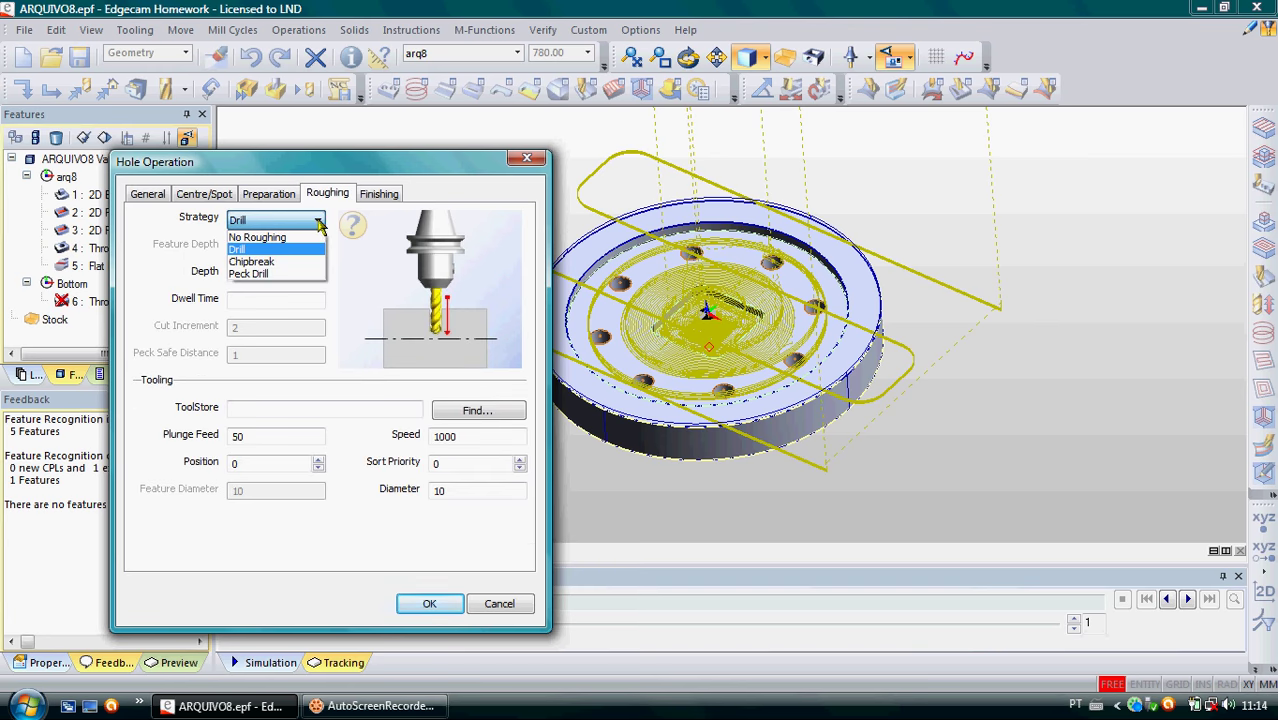
{"action": "left_click", "coordinate": [284, 238]}
{"action": "left_click", "coordinate": [318, 221]}
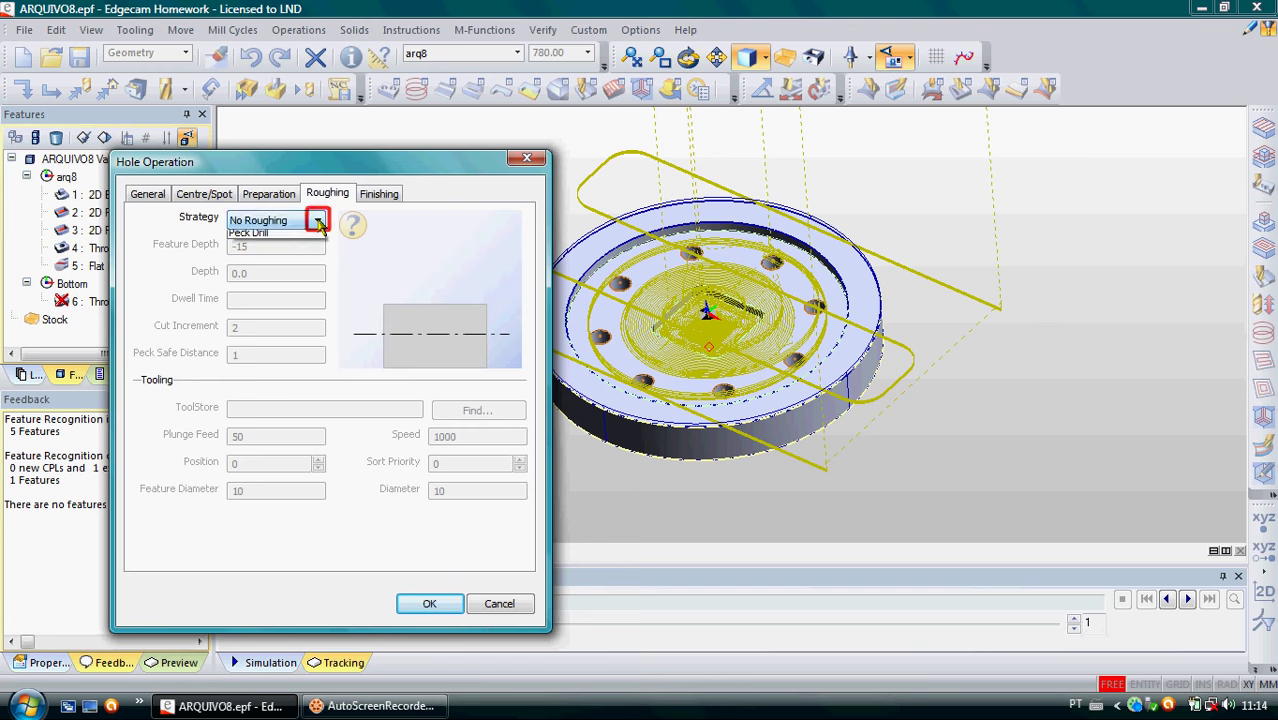
{"action": "left_click", "coordinate": [283, 250]}
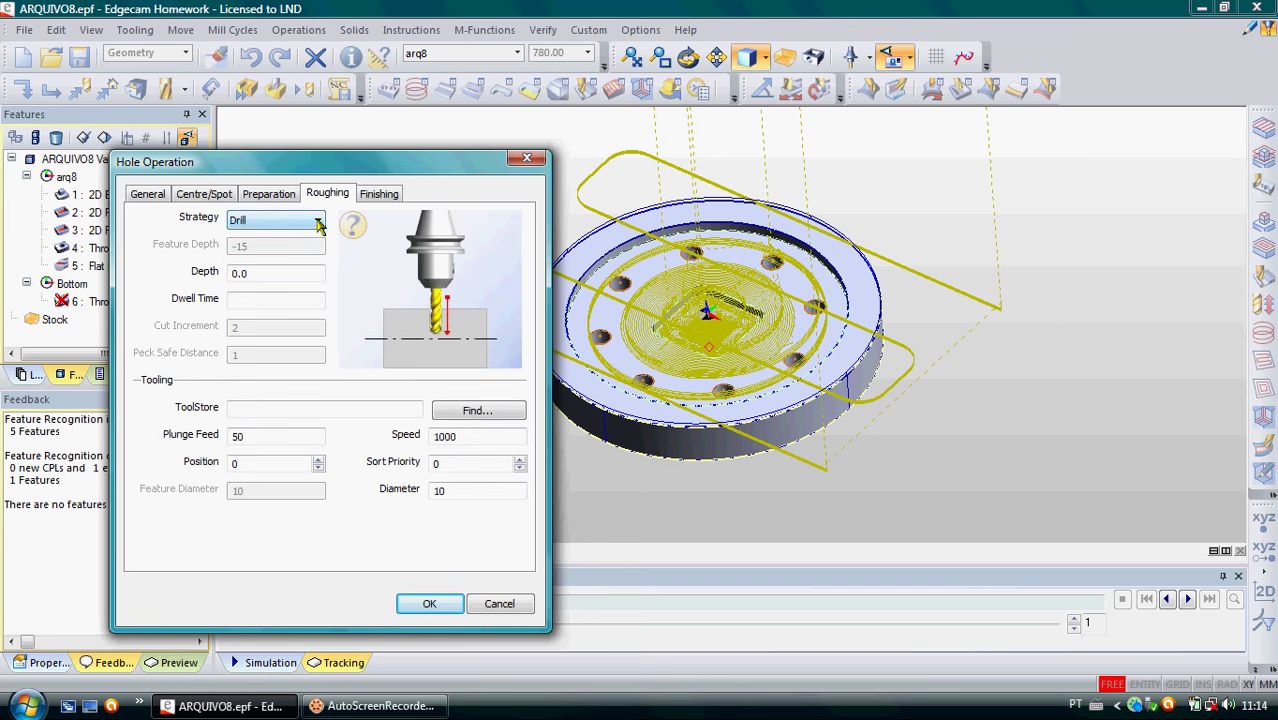
{"action": "left_click", "coordinate": [318, 221]}
{"action": "left_click", "coordinate": [273, 261]}
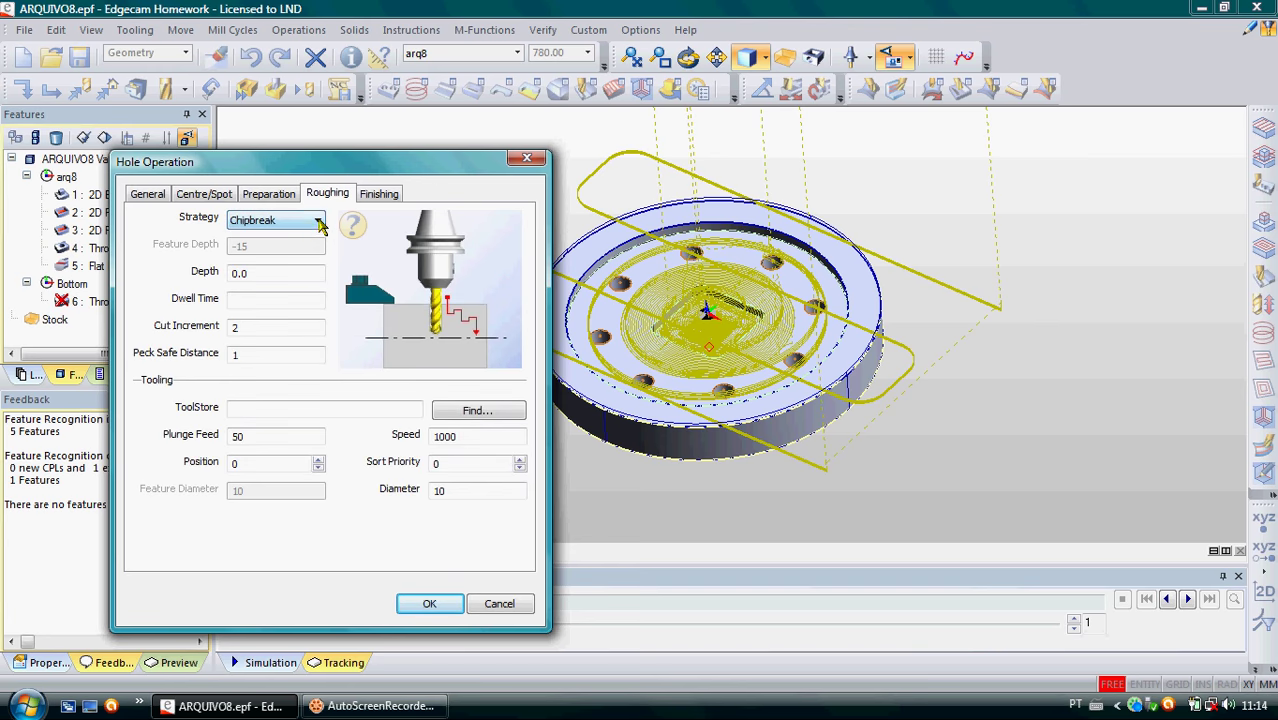
{"action": "left_click", "coordinate": [318, 221]}
{"action": "left_click", "coordinate": [286, 273]}
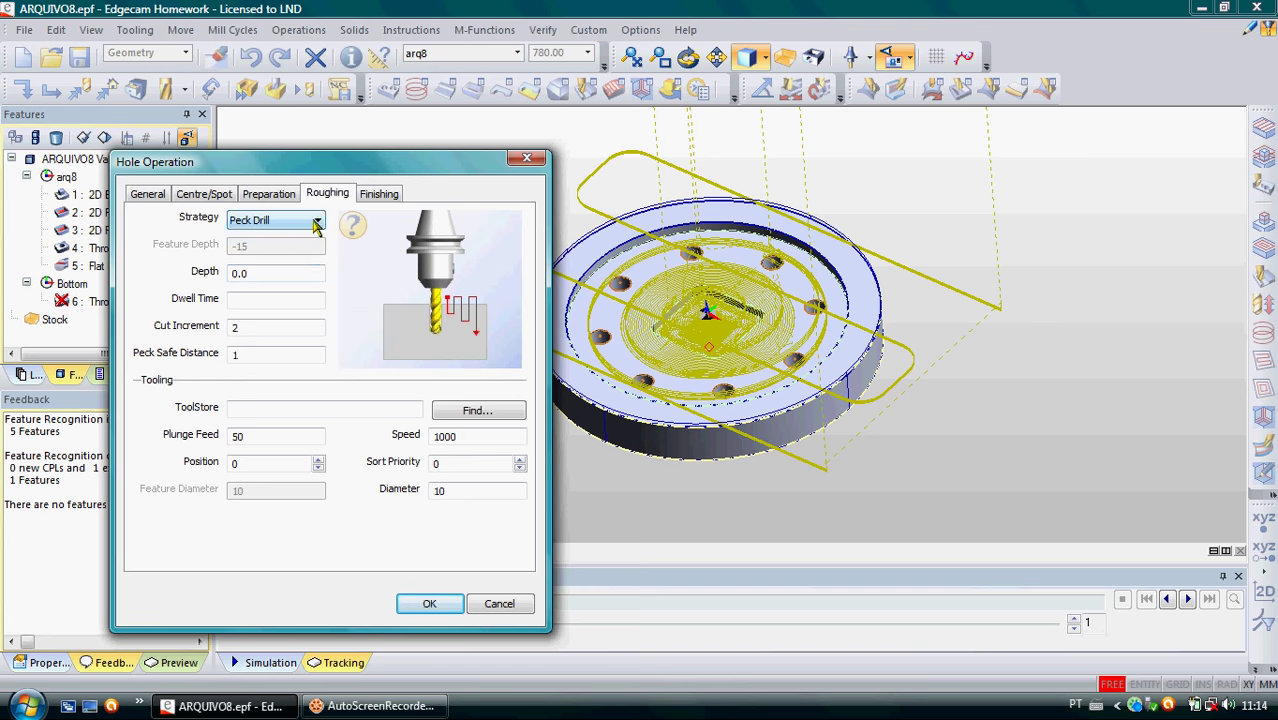
{"action": "left_click", "coordinate": [318, 221]}
{"action": "left_click", "coordinate": [274, 261]}
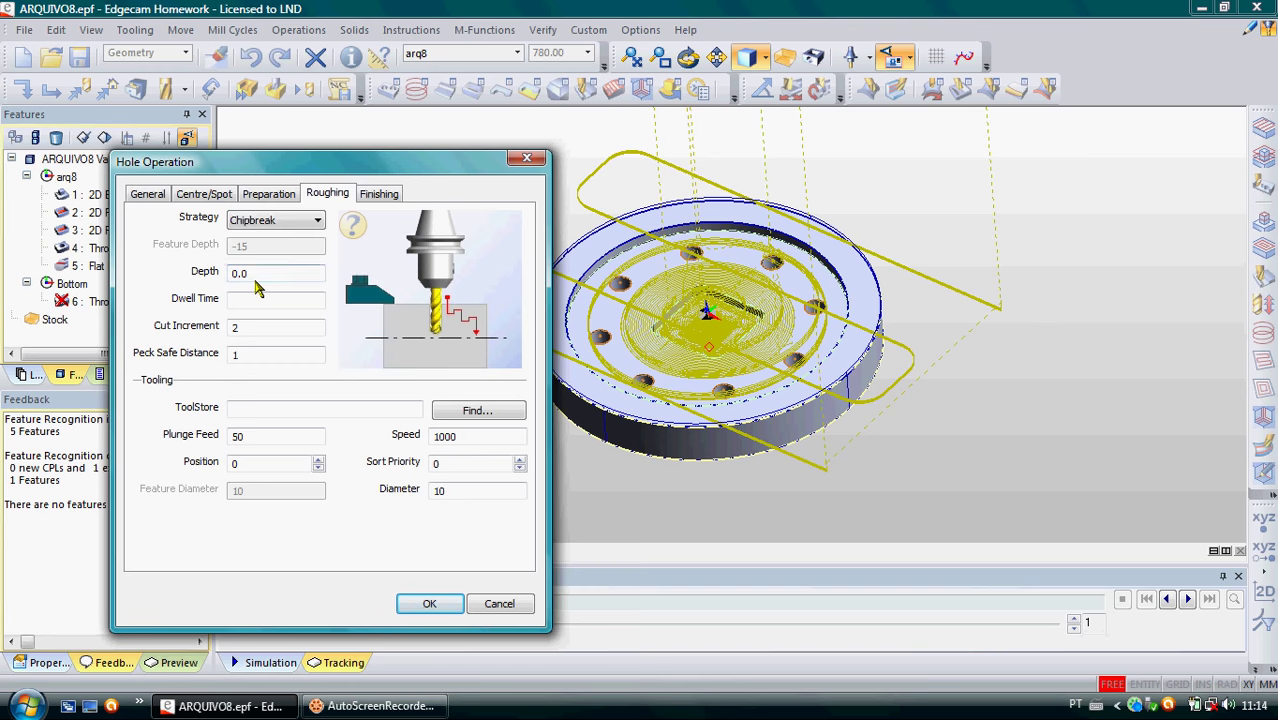
- Set the chipbreak drilling's depth to -1.0, reviewing the cut increment and peck safe distance
{"action": "left_click", "coordinate": [257, 273]}
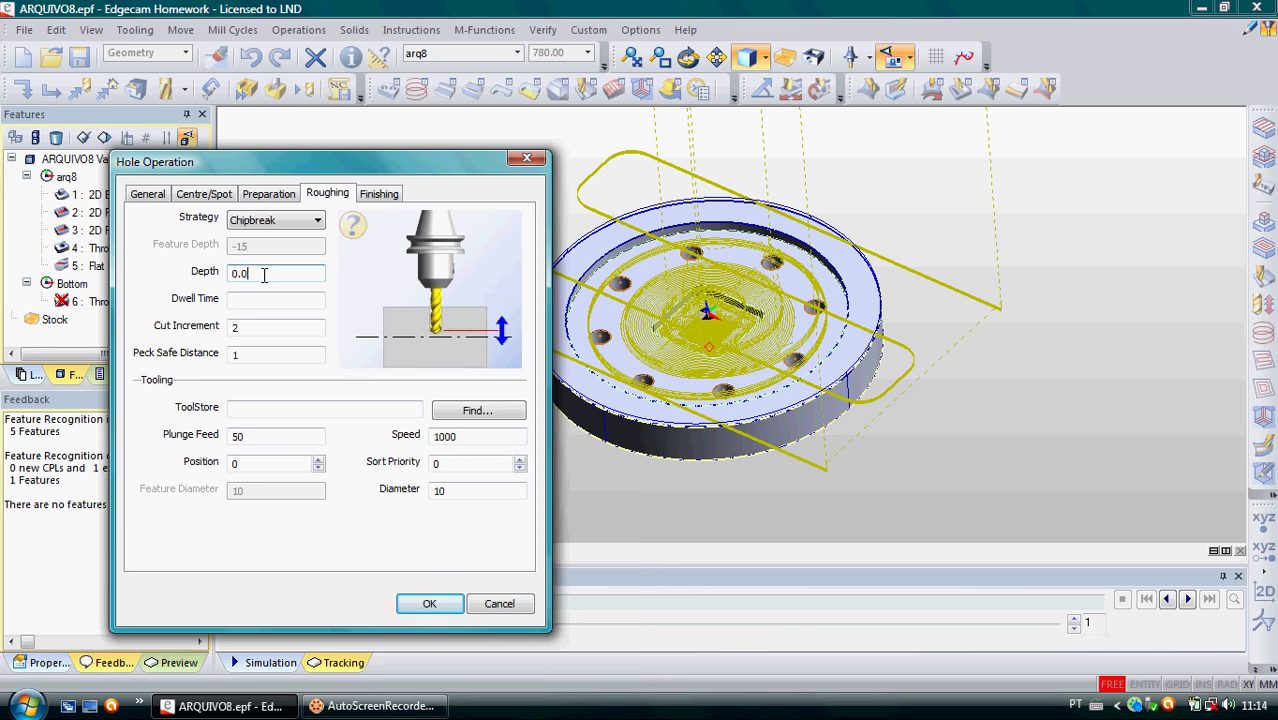
{"action": "left_click_drag", "start_coordinate": [264, 276], "coordinate": [204, 278]}
{"action": "type", "text": "-1.0"}
{"action": "key", "text": "Tab"}
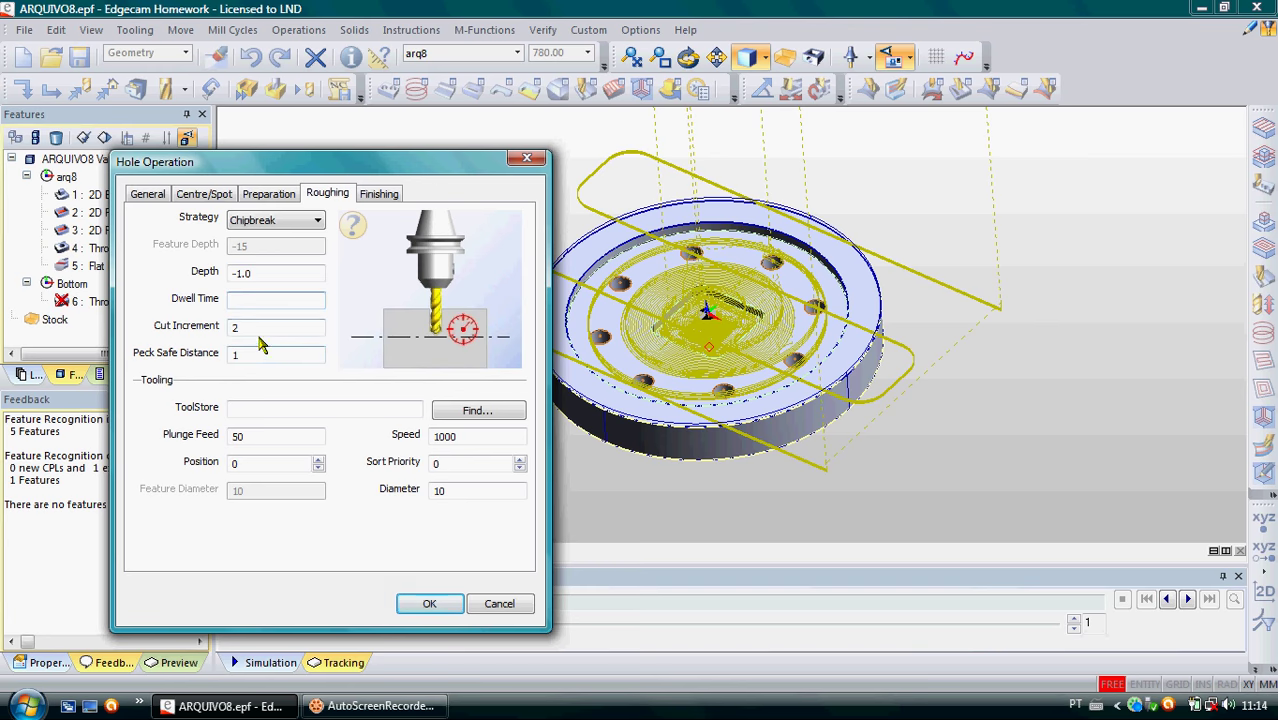
{"action": "left_click", "coordinate": [253, 331]}
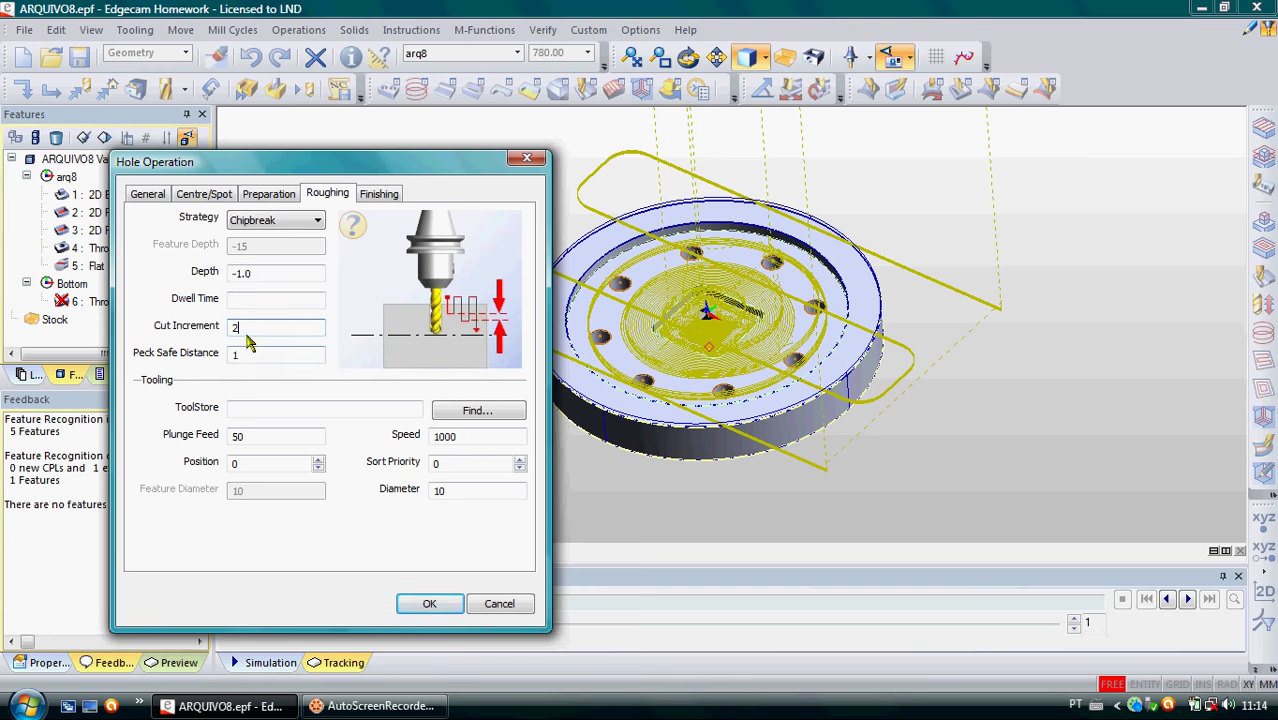
{"action": "left_click", "coordinate": [243, 356]}
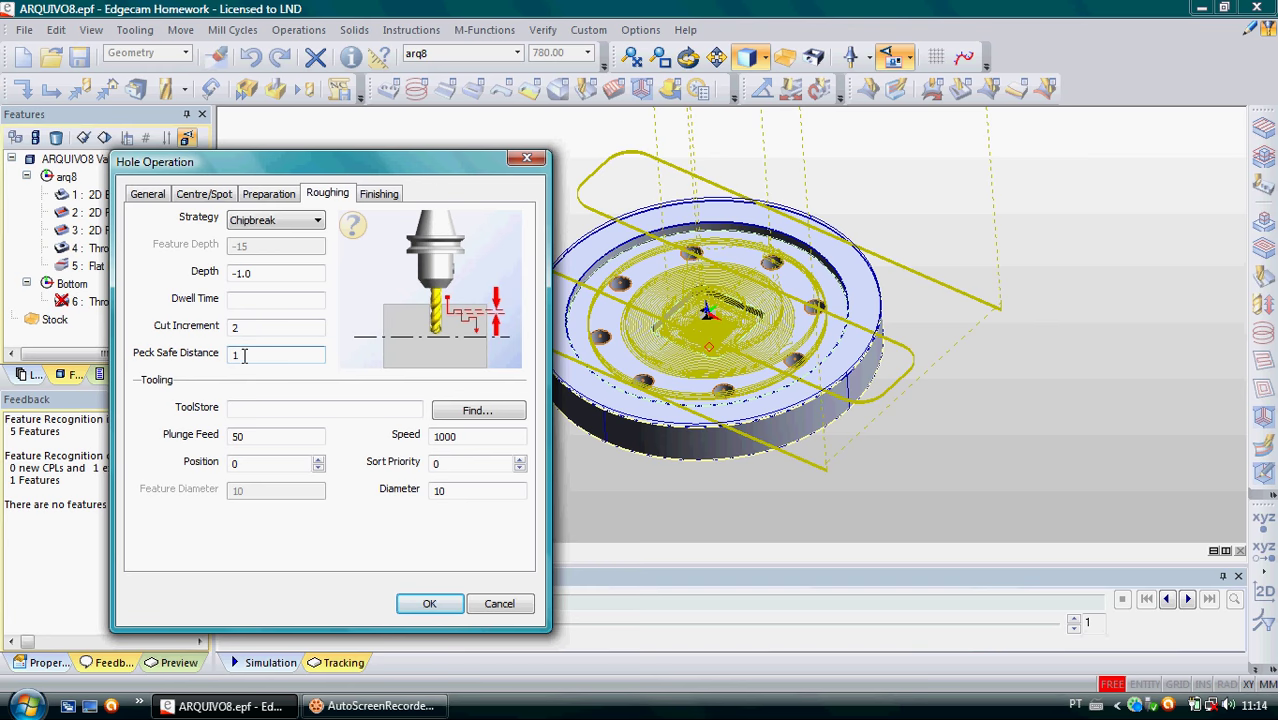
- Assign the chipbreak drill to tool position 5, reviewing its diameter, sort priority, speed and plunge feed
{"action": "double_click", "coordinate": [245, 464]}
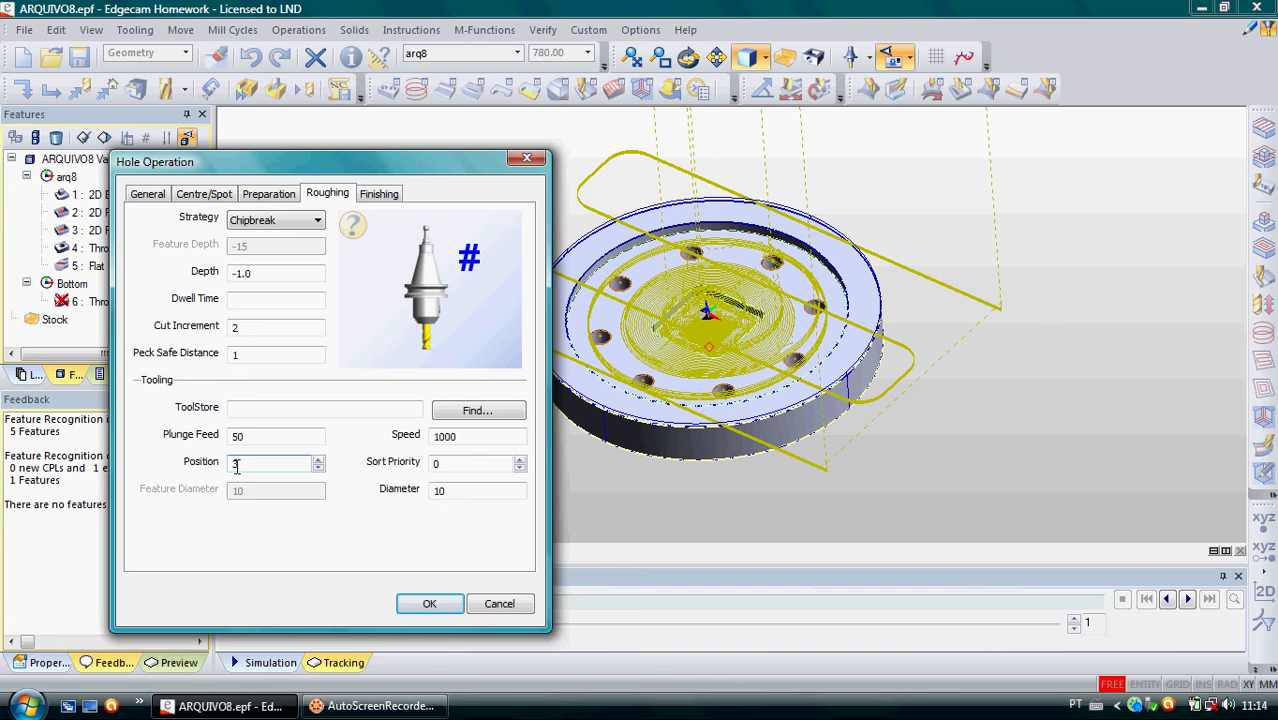
{"action": "left_click", "coordinate": [452, 492]}
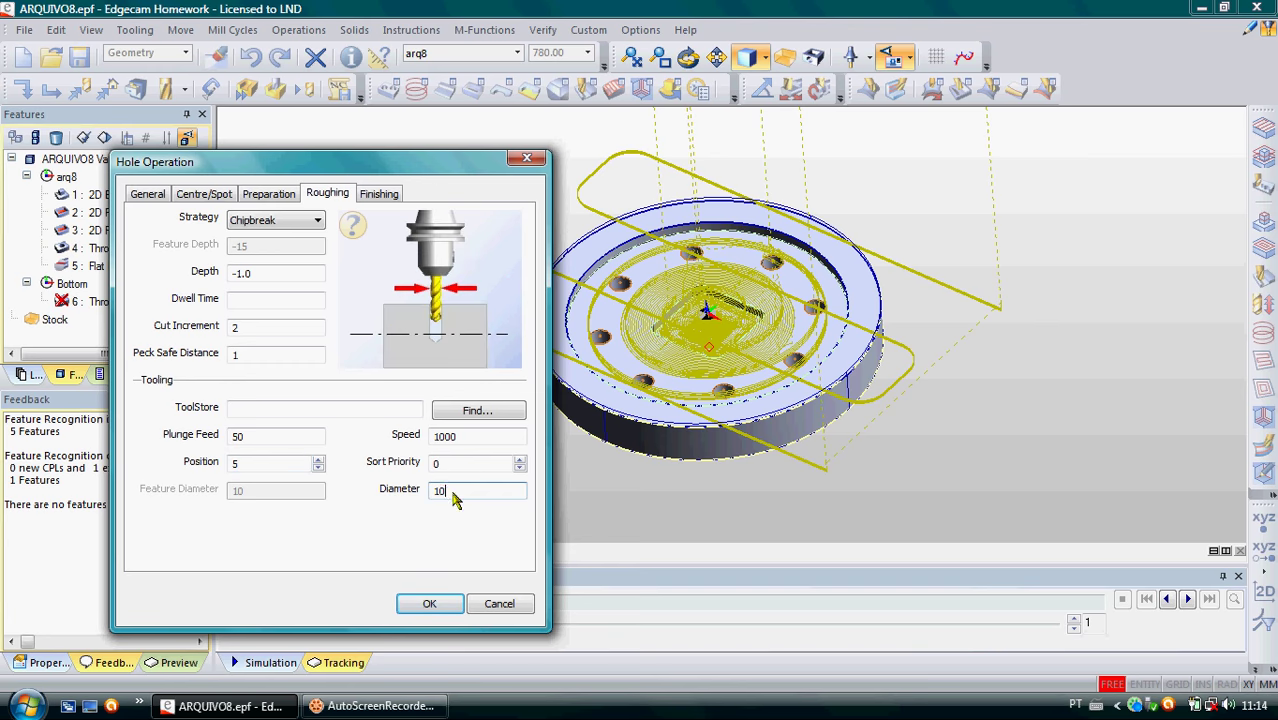
{"action": "left_click", "coordinate": [456, 463]}
{"action": "left_click", "coordinate": [468, 436]}
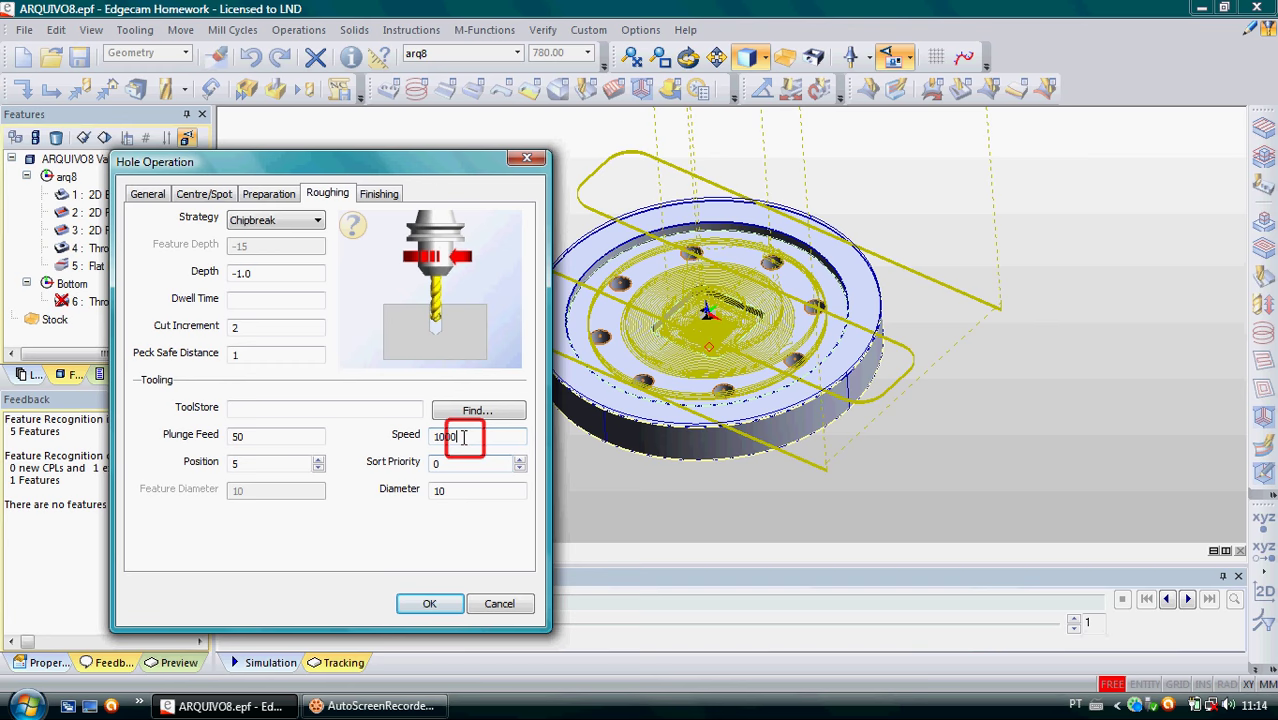
{"action": "left_click", "coordinate": [251, 435]}
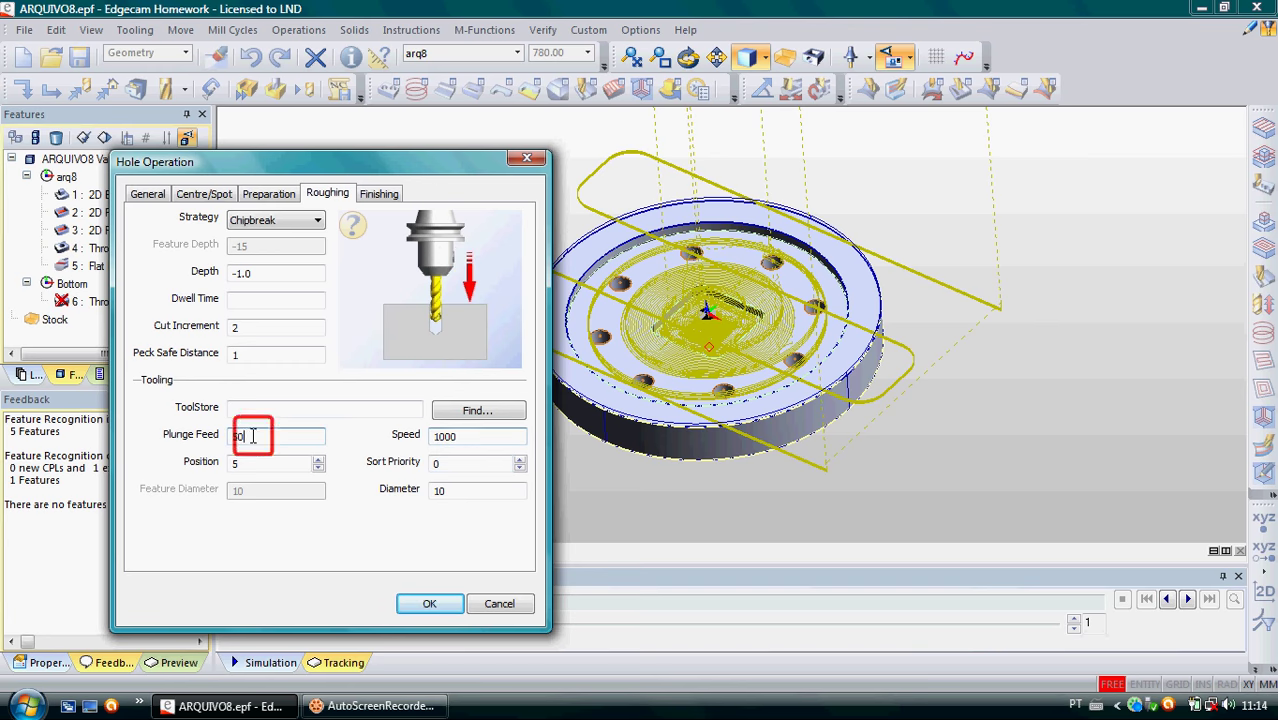
- Try the Tap, Ream and Bore finishing strategies, set the option back to No Finishing, and accept the Hole Operation
{"action": "left_click", "coordinate": [371, 196]}
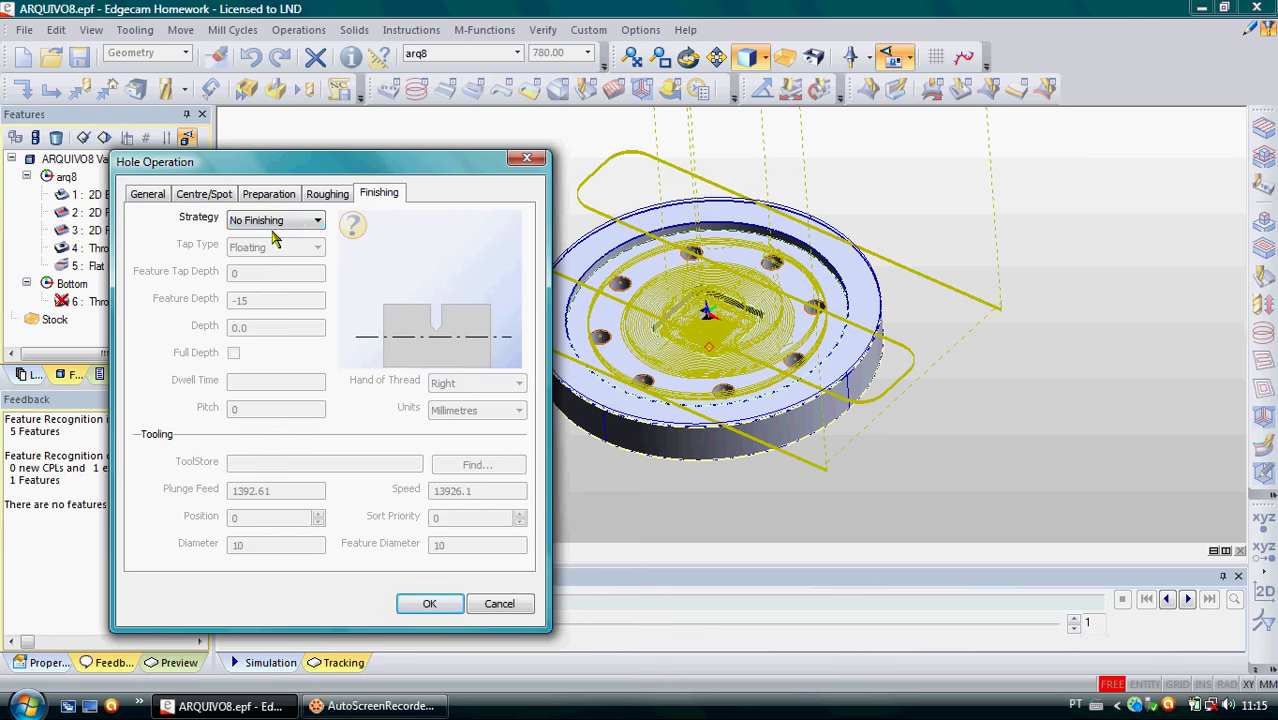
{"action": "left_click", "coordinate": [318, 223]}
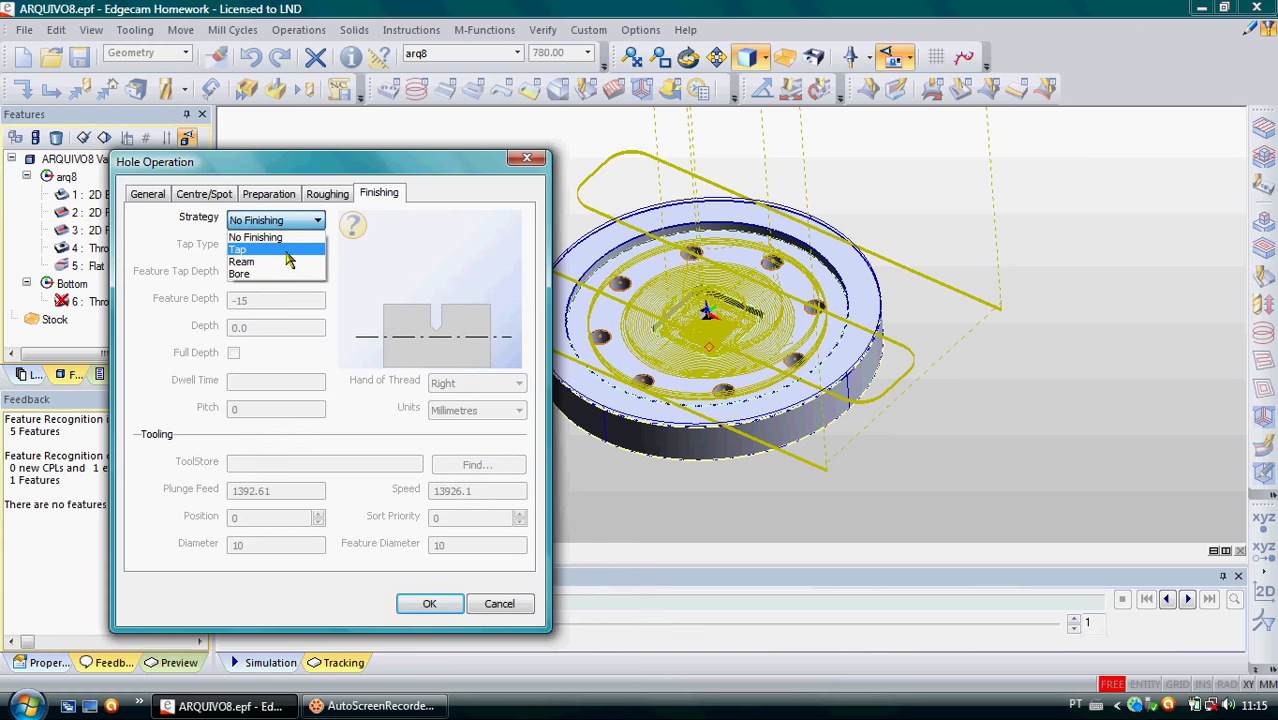
{"action": "left_click", "coordinate": [287, 250]}
{"action": "left_click", "coordinate": [317, 220]}
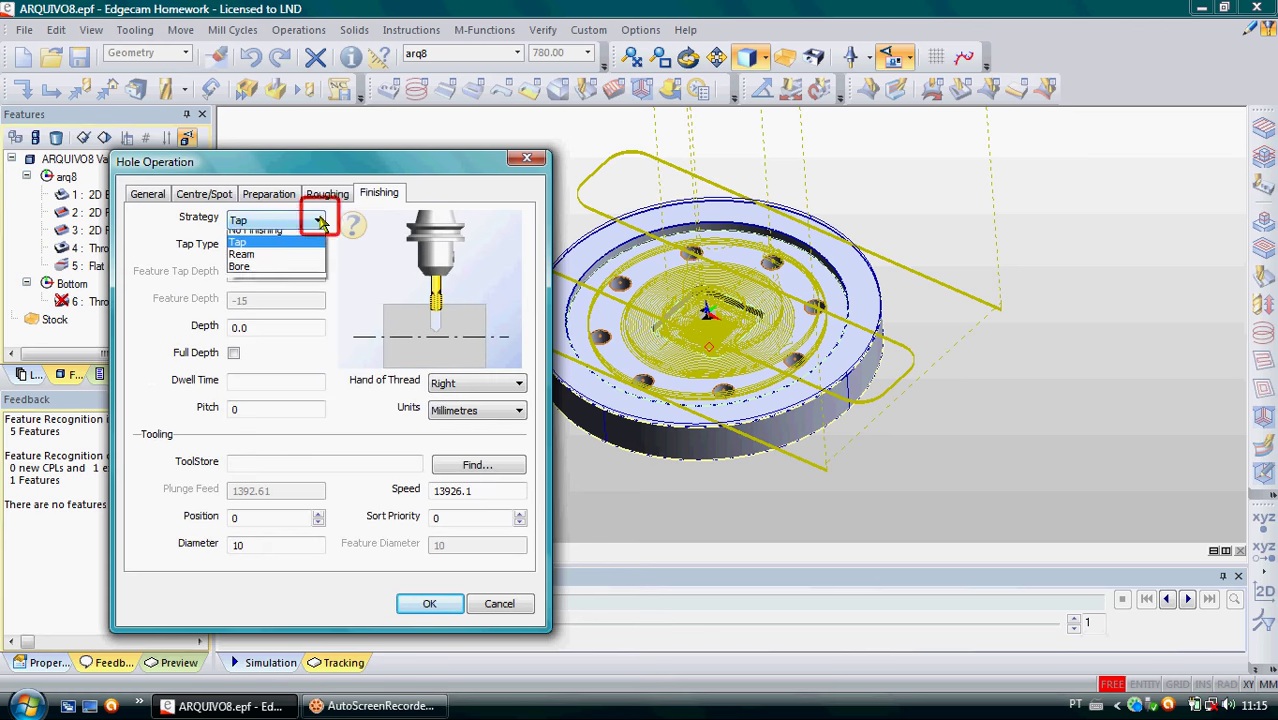
{"action": "left_click", "coordinate": [287, 262]}
{"action": "left_click", "coordinate": [318, 220]}
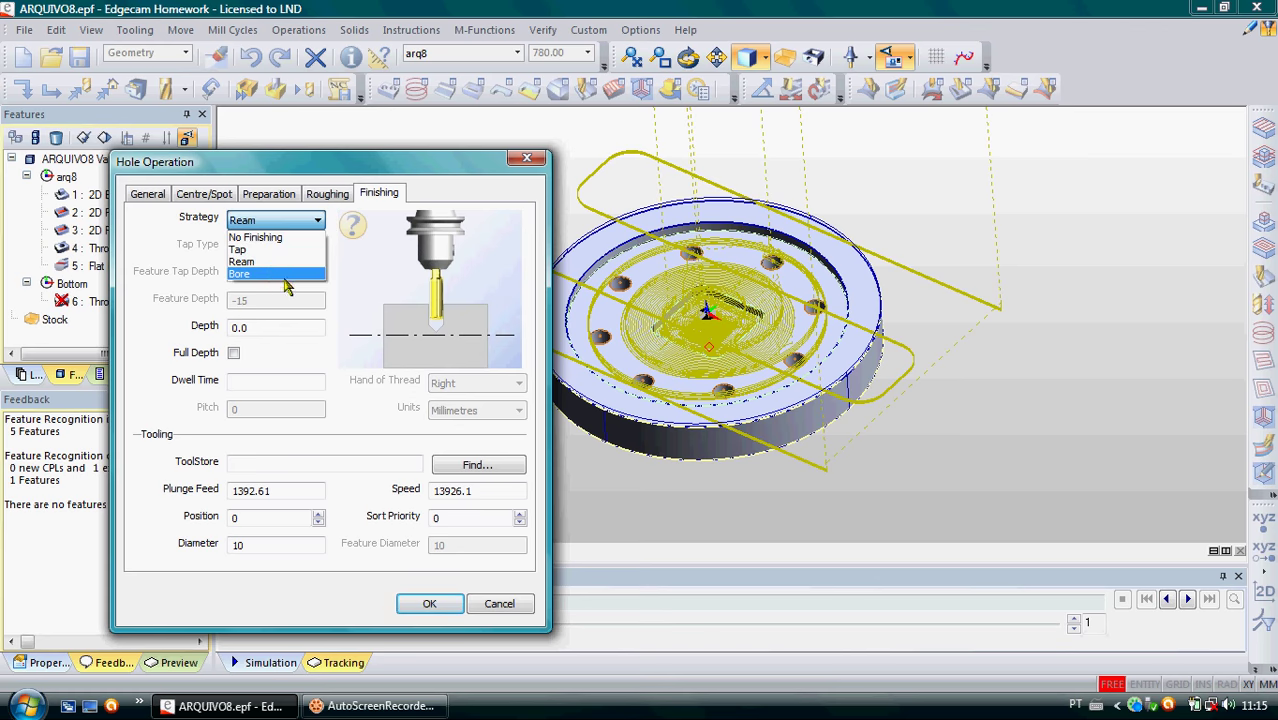
{"action": "left_click", "coordinate": [285, 275]}
{"action": "left_click", "coordinate": [318, 220]}
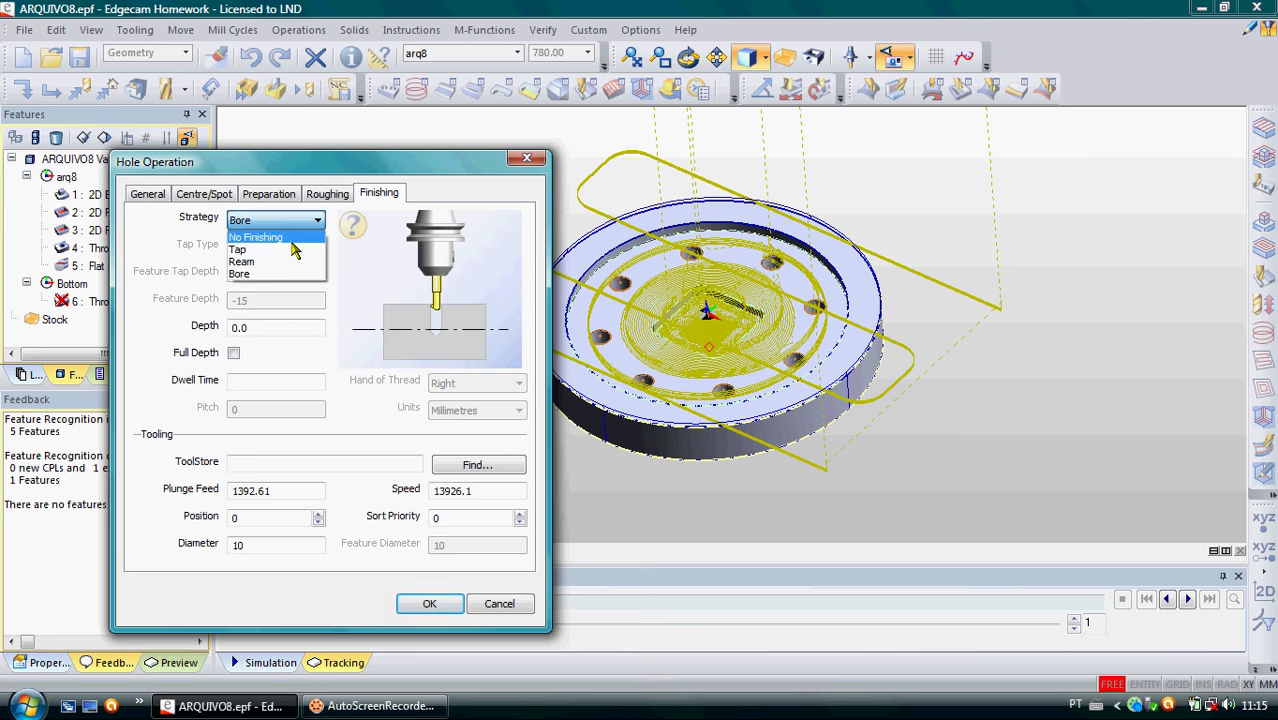
{"action": "left_click", "coordinate": [290, 238]}
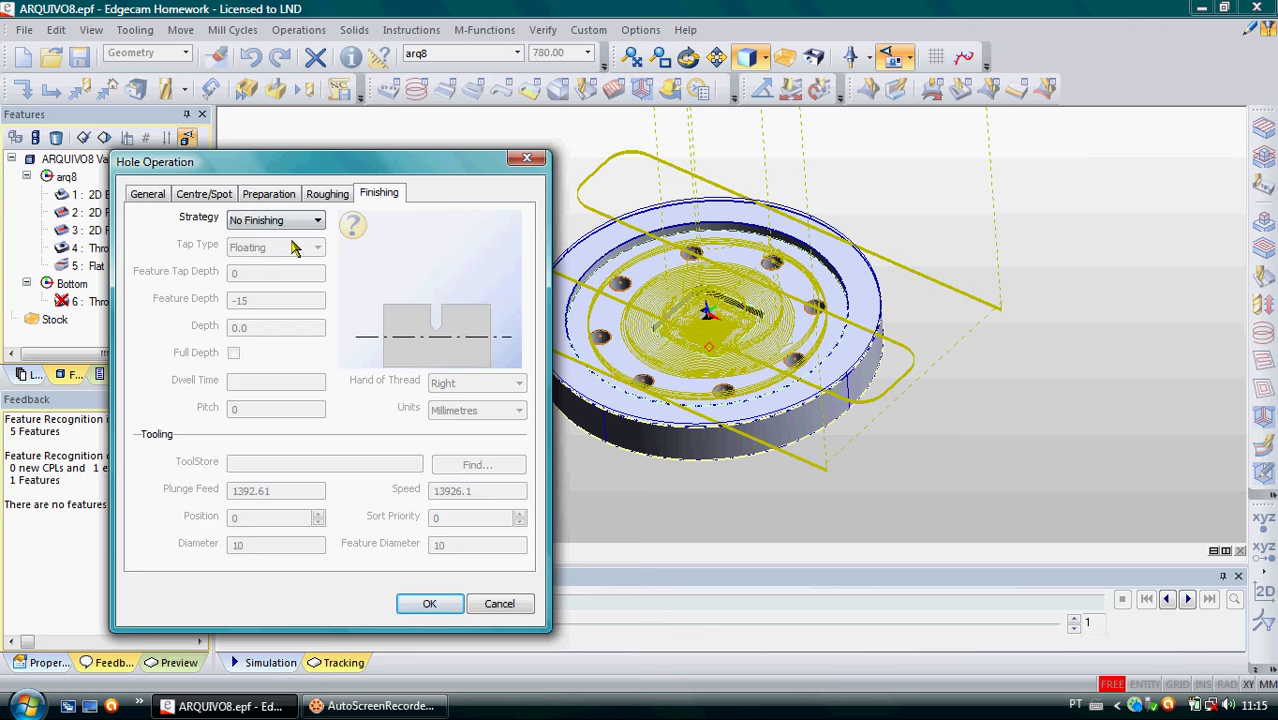
{"action": "left_click", "coordinate": [428, 604]}
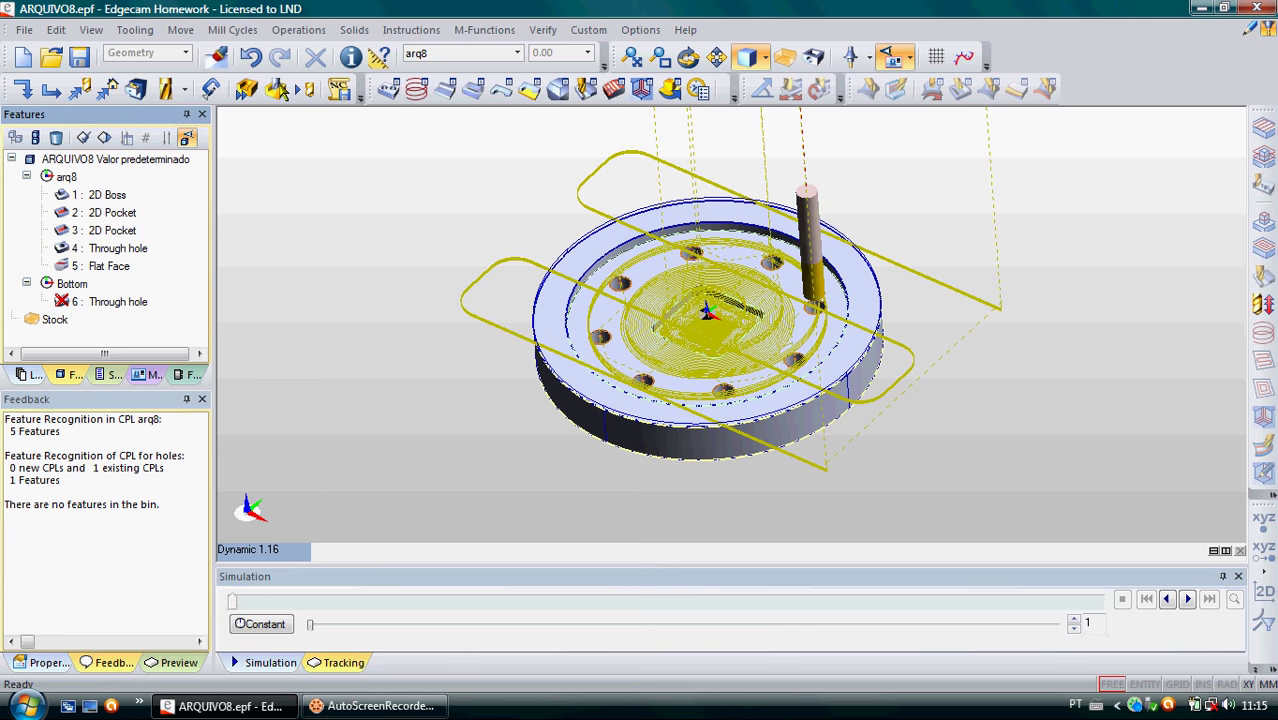
- Simulate the full machining sequence in a maximised Simulator, raising the playback speed for the pockets and slowing it down before the holes
{"action": "left_click", "coordinate": [281, 92]}
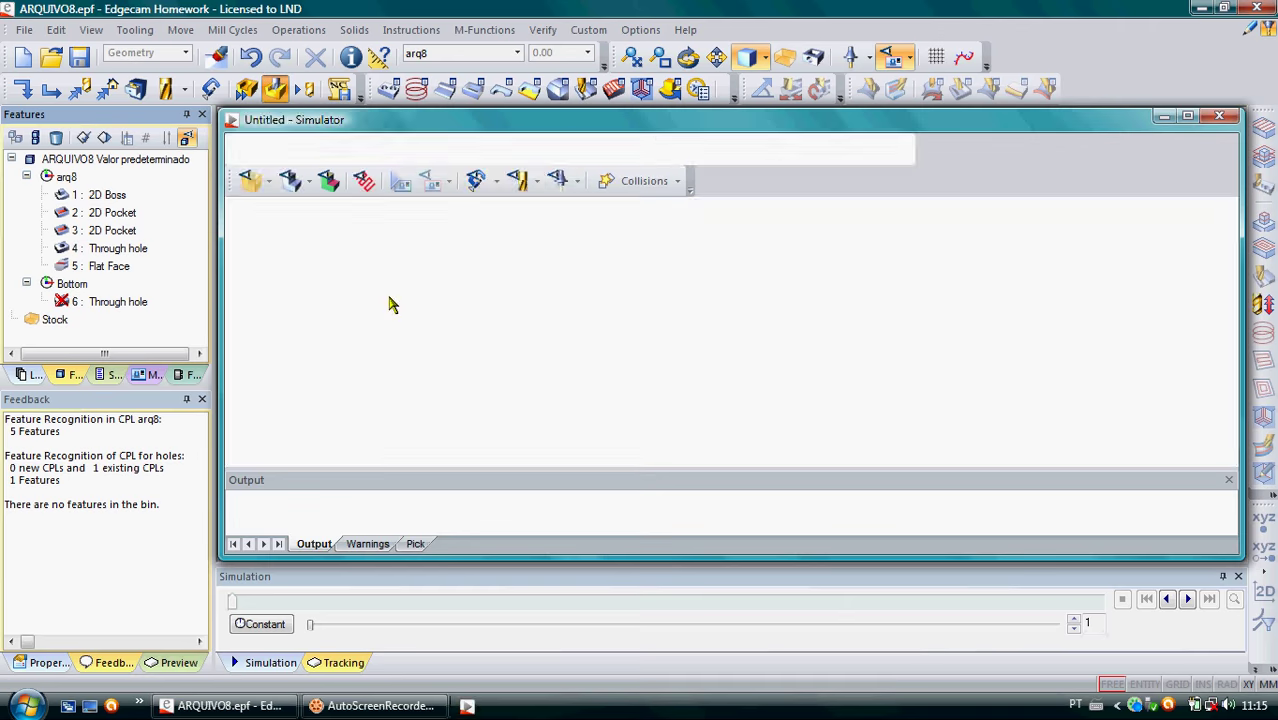
{"action": "left_click", "coordinate": [1185, 117]}
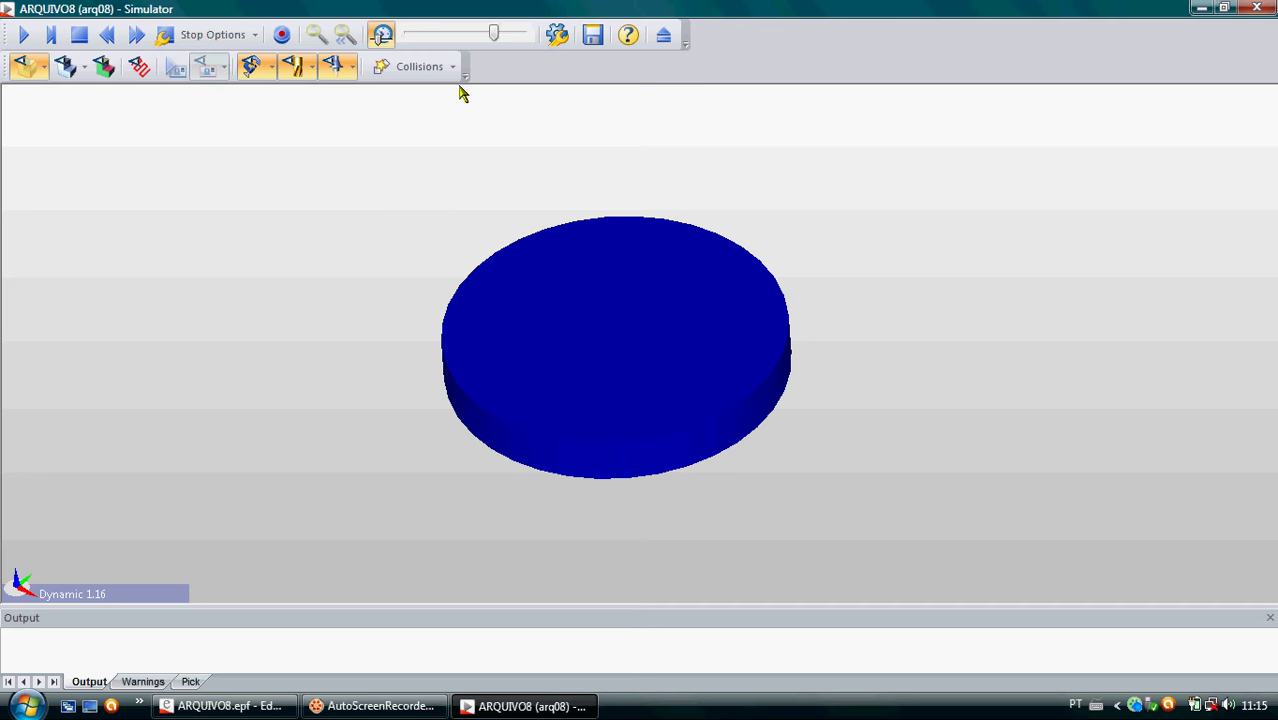
{"action": "left_click", "coordinate": [24, 34]}
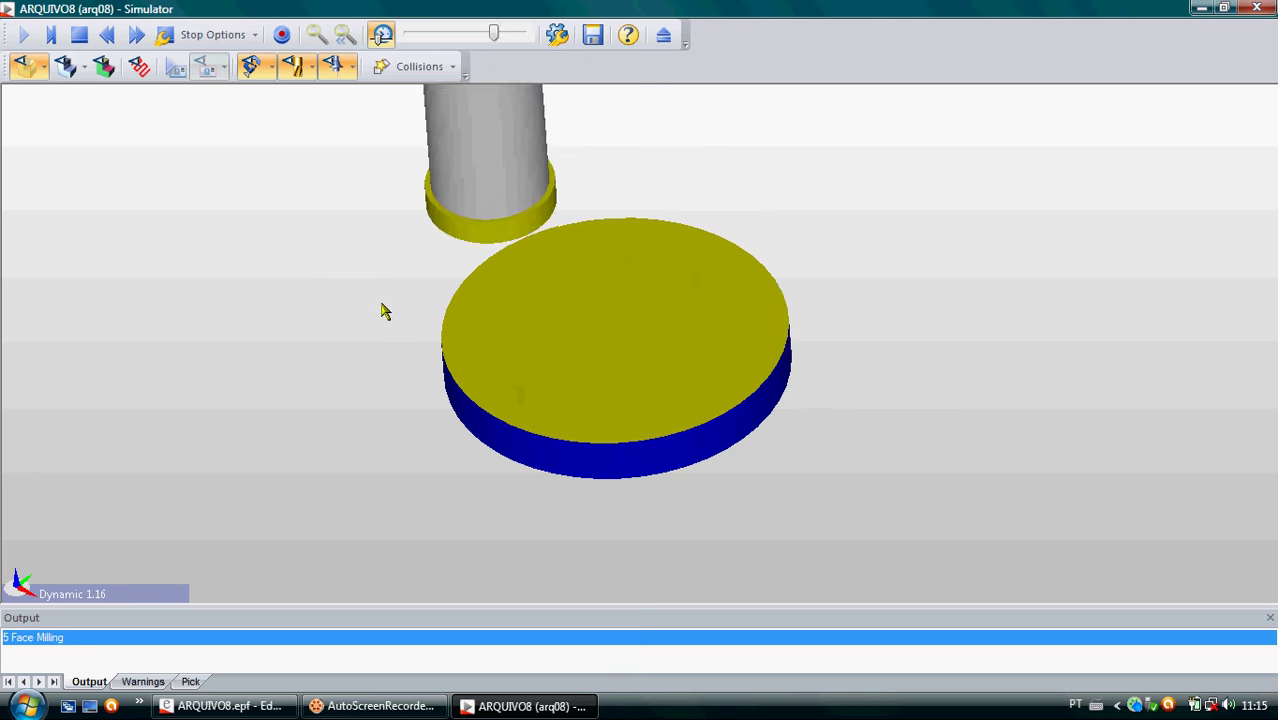
{"action": "left_click_drag", "start_coordinate": [493, 36], "coordinate": [521, 35]}
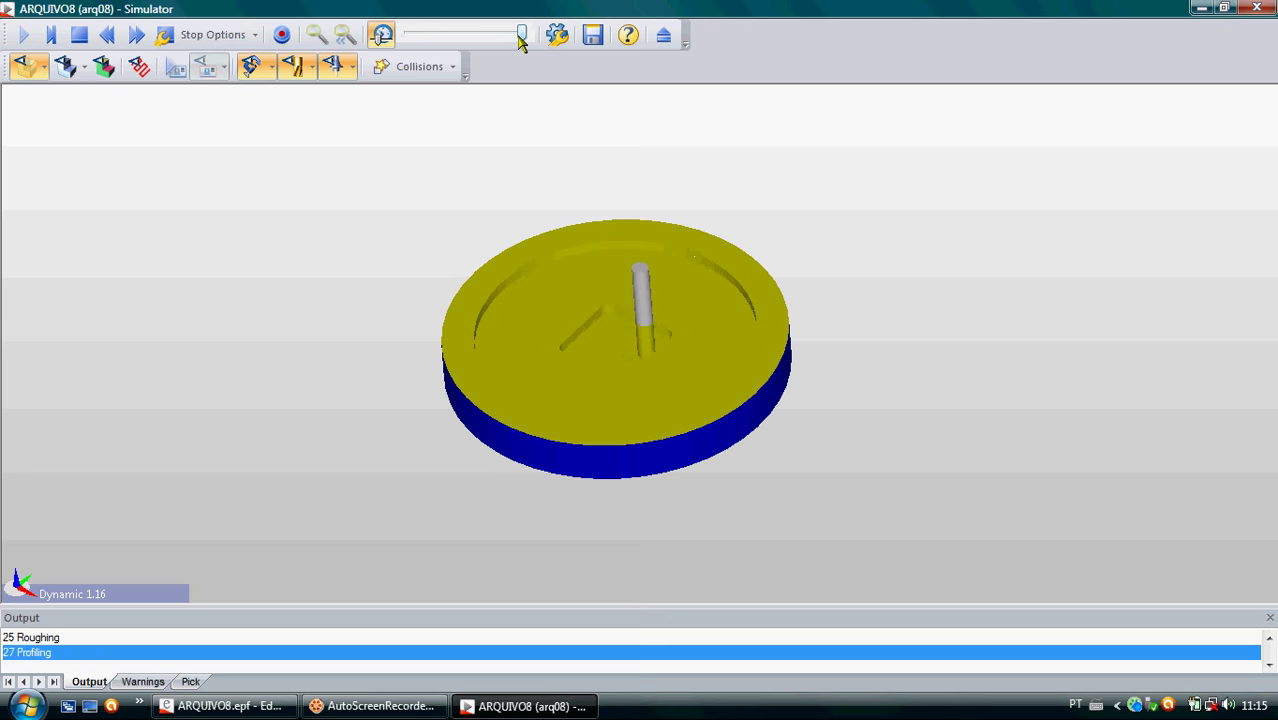
{"action": "left_click_drag", "start_coordinate": [521, 37], "coordinate": [465, 37]}
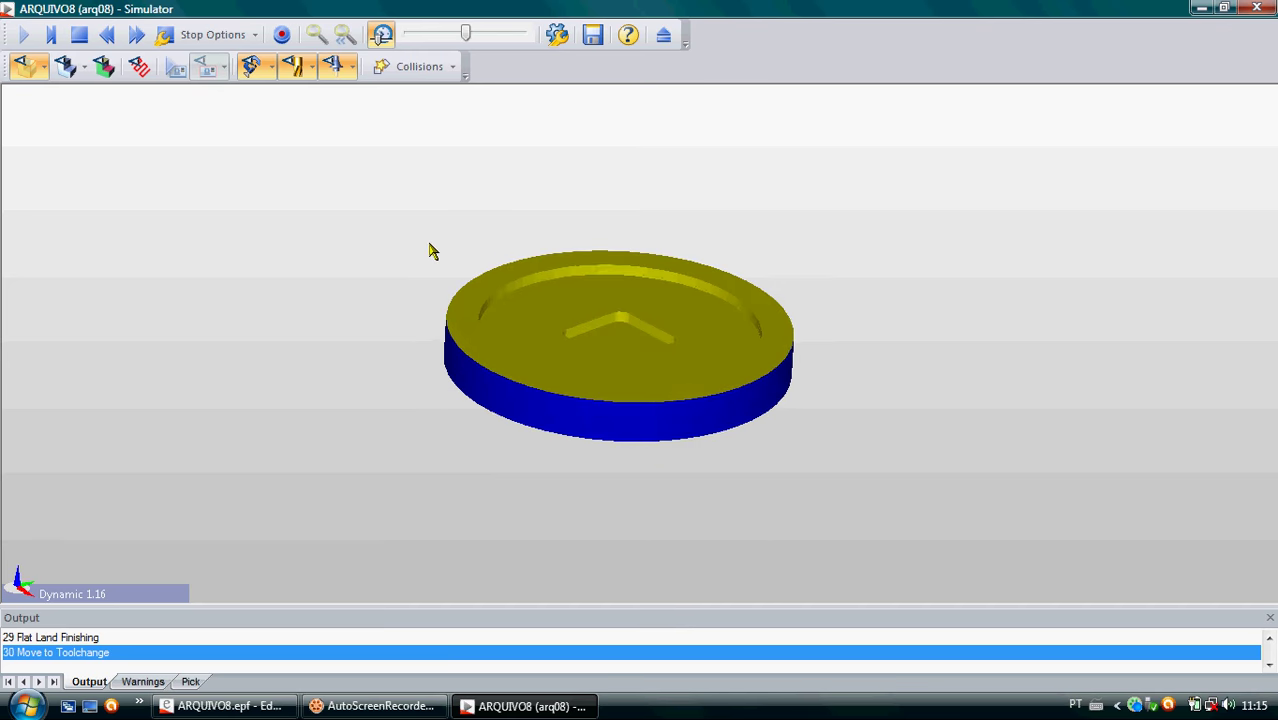